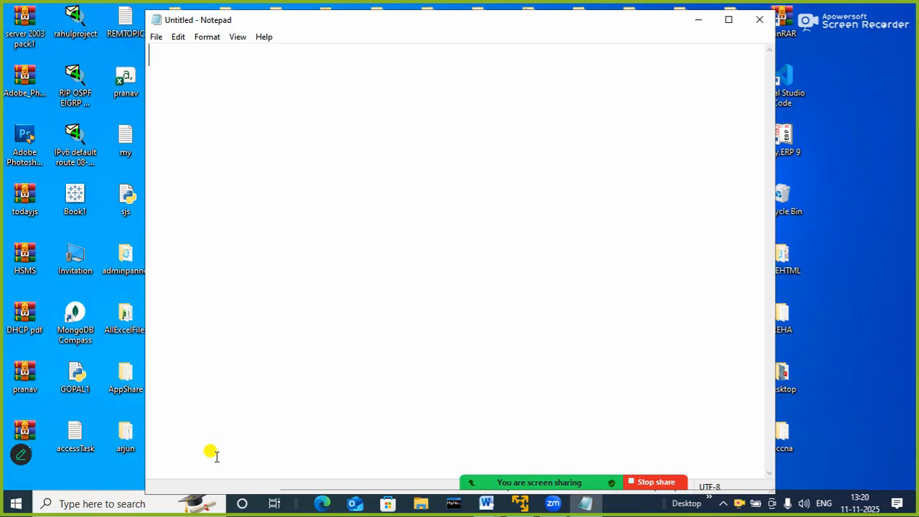
# Enter the heading "USE OF MS-ACCESS : FOR DATABASE MANAGEMENT" on the first line of the blank note
pyautogui.write('US')
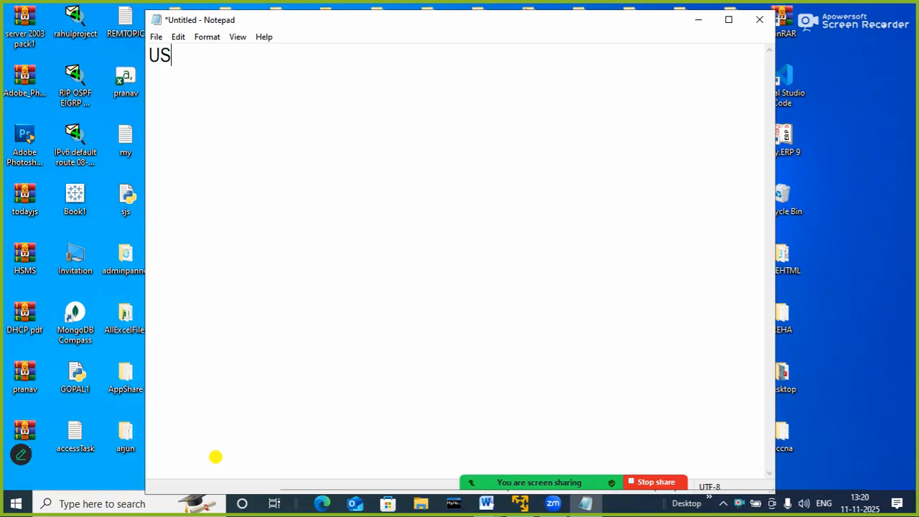
pyautogui.write('E OF MS-A')
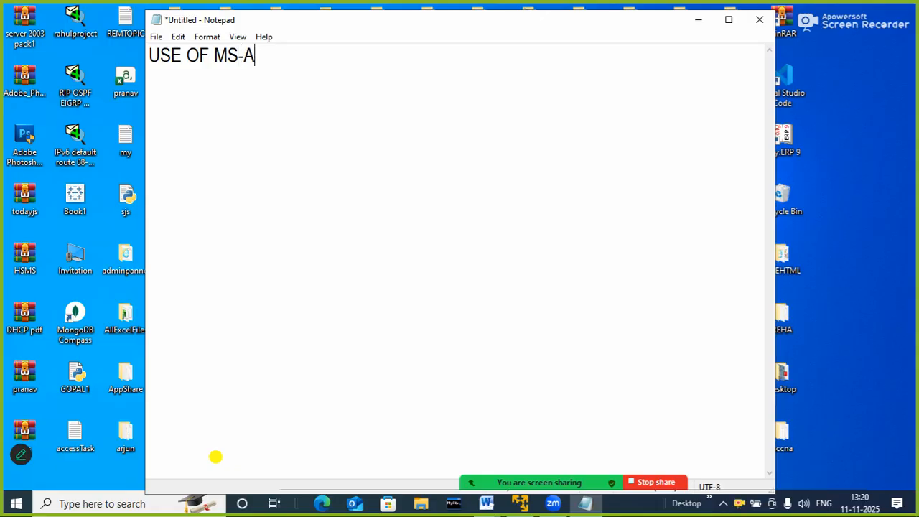
pyautogui.write('CCESS T')
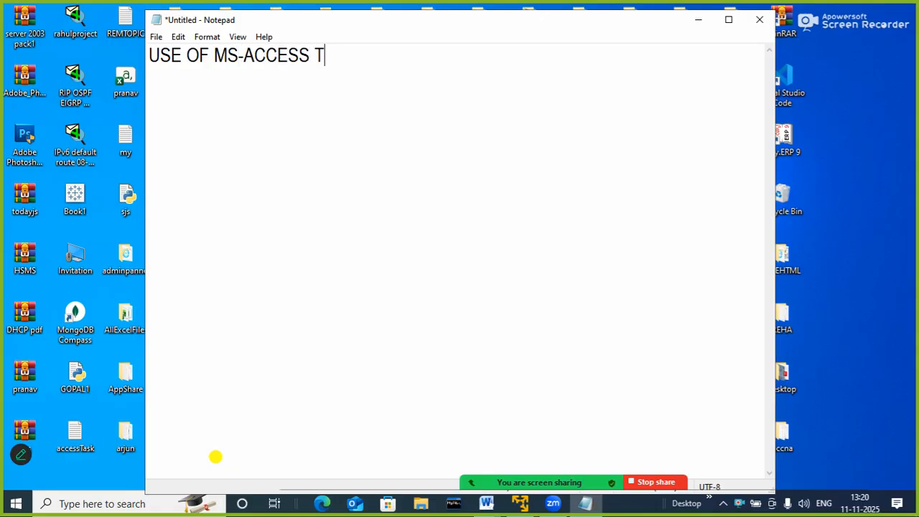
pyautogui.press('BackSpace')
pyautogui.write(': FOR DATABASE ')
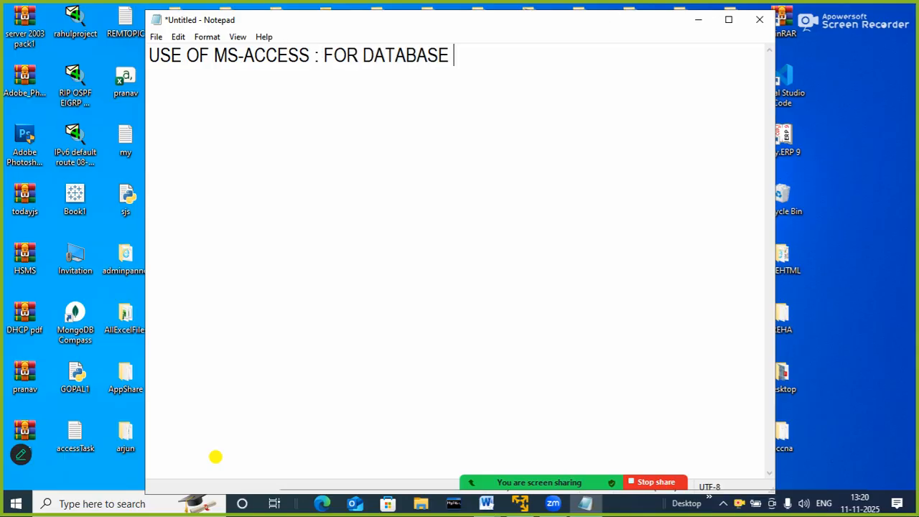
pyautogui.write('MANAGEMENT')
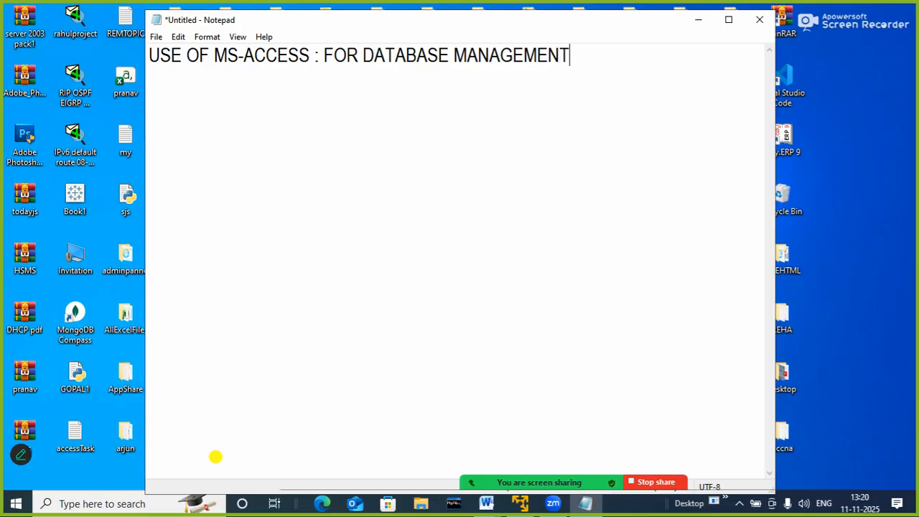
# Add the line "---- CREATE DATABASE" below the heading
pyautogui.press('Return')
pyautogui.write('---- CREA')
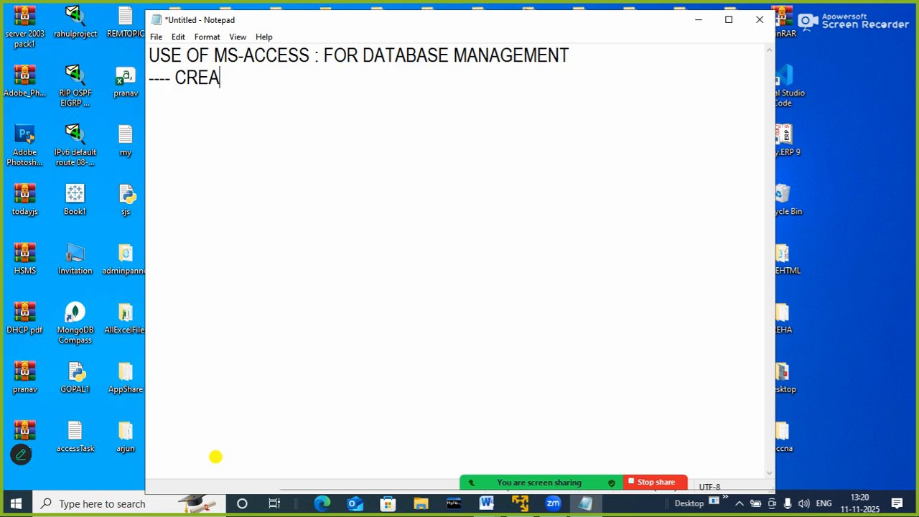
pyautogui.write('TE DATABASE')
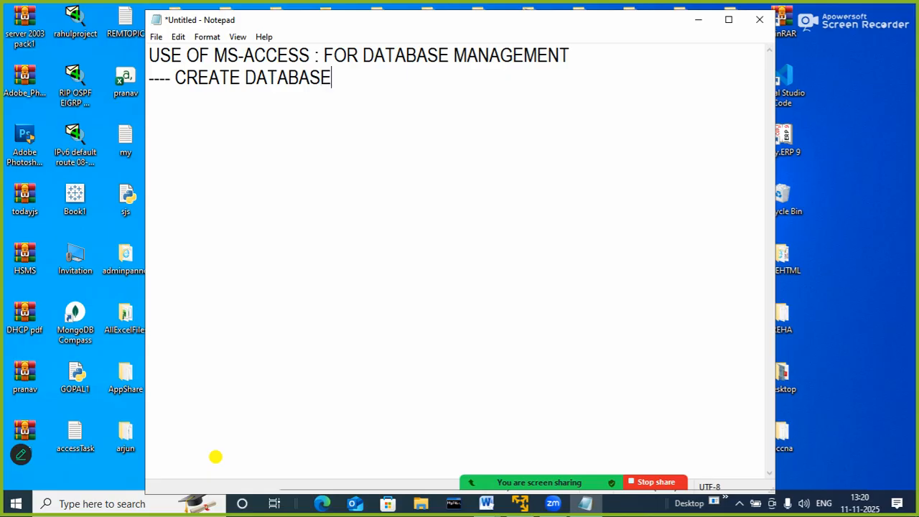
# Add the line "---- OPEN DATABASE" below the CREATE DATABASE item
pyautogui.press('Return')
pyautogui.write('---- OPEN ')
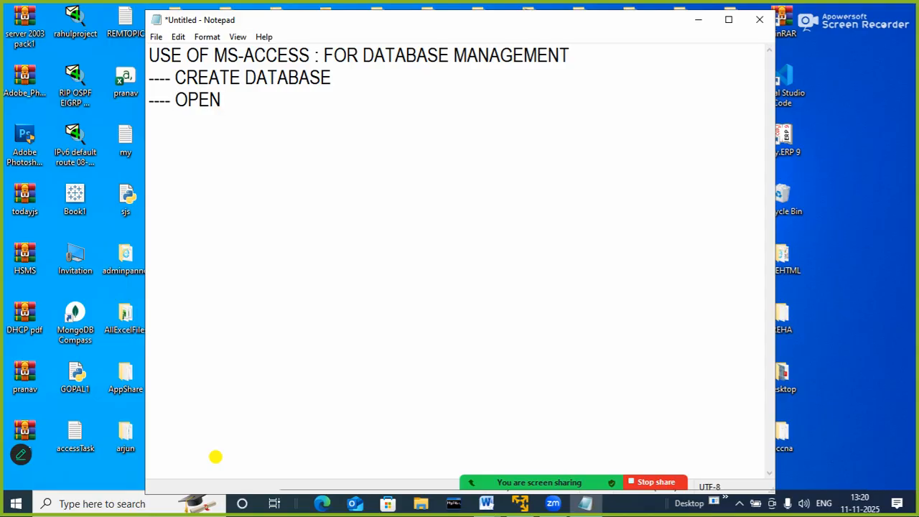
pyautogui.write('DATABASE')
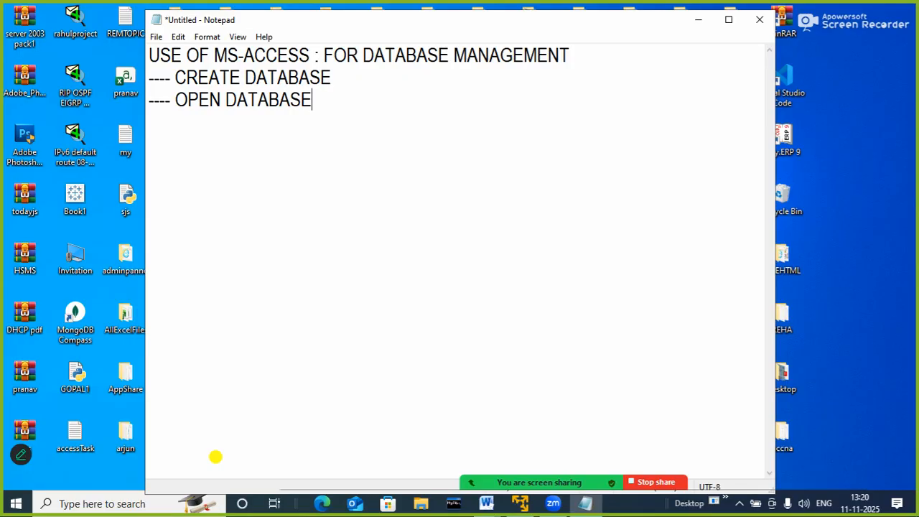
# Add the line "---- CLOSE DATABASE" below the OPEN DATABASE item
pyautogui.press('Return')
pyautogui.write('----')
pyautogui.write('CLOSE DAT')
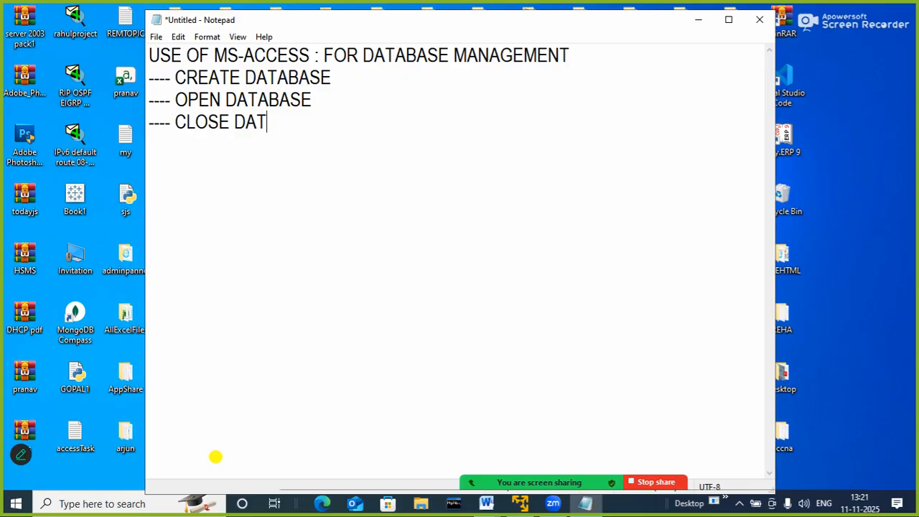
pyautogui.write('ABSE')
pyautogui.press('BackSpace')
pyautogui.press('BackSpace')
pyautogui.write('AS')
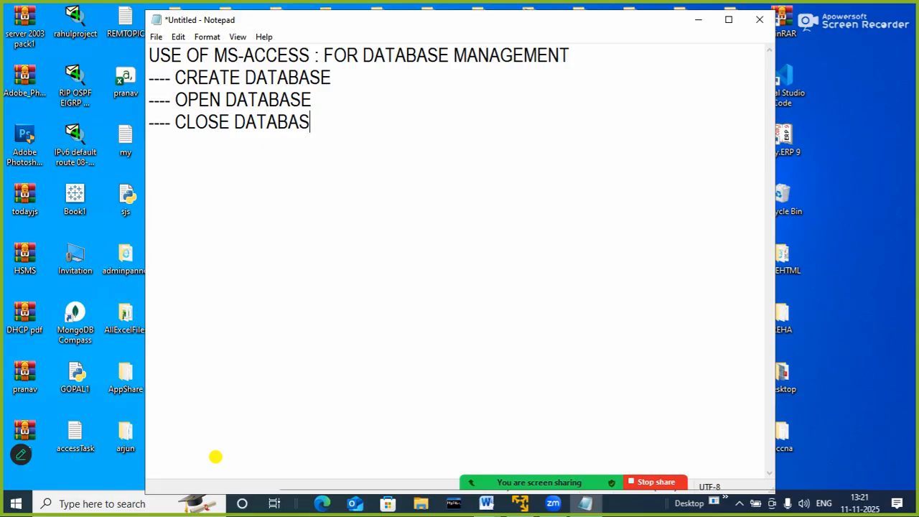
pyautogui.write('E')
# Add the line "---- CREATE TABLES INSIDE THE DATABASE" to the end of the list
pyautogui.press('Return')
pyautogui.write('---- CREATE TABLE')
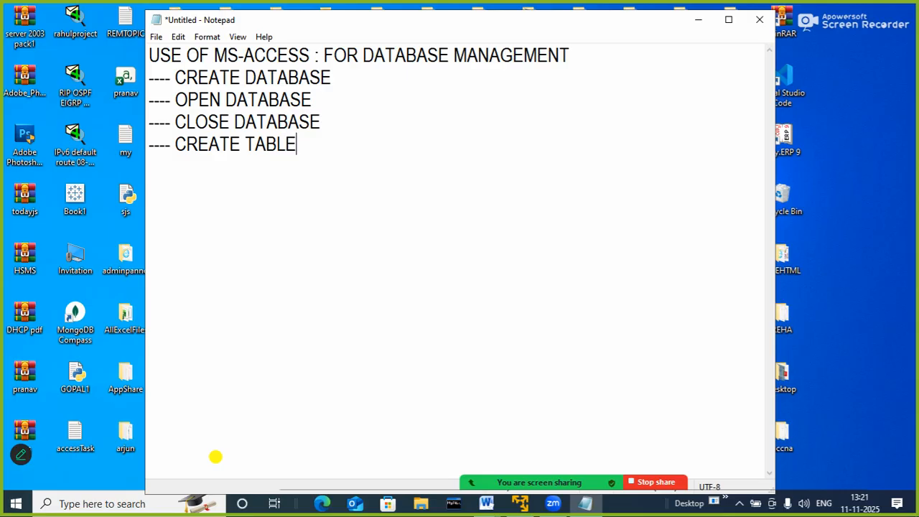
pyautogui.write('S INSIDE TH')
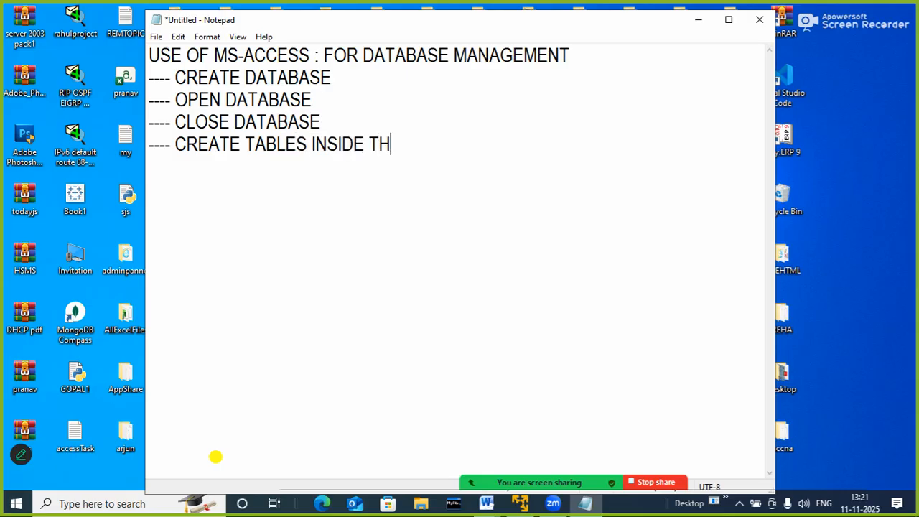
pyautogui.write('E DATABASE')
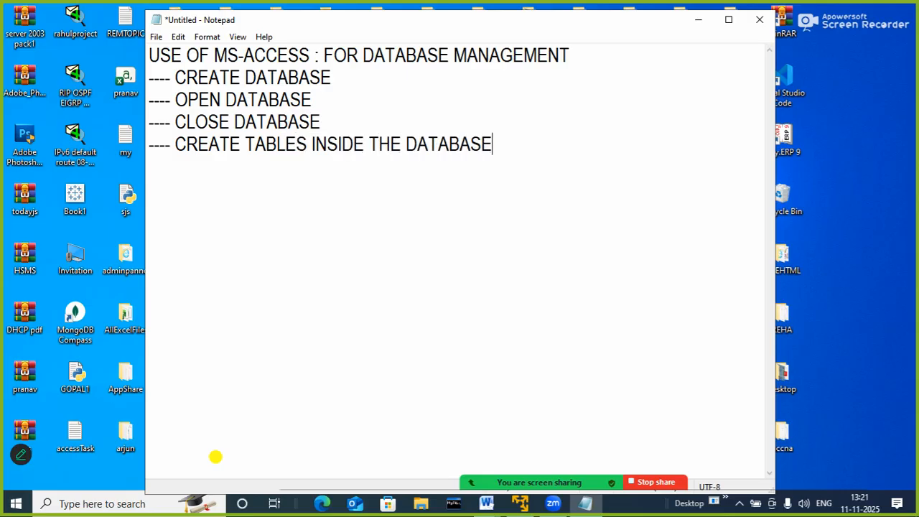
# Add the line "---- LINK TWO DIFFERENT TABLES INSIDE THE DATABASE" to the end of the list
pyautogui.press('Return')
pyautogui.write('----')
pyautogui.write('LINK TWO ')
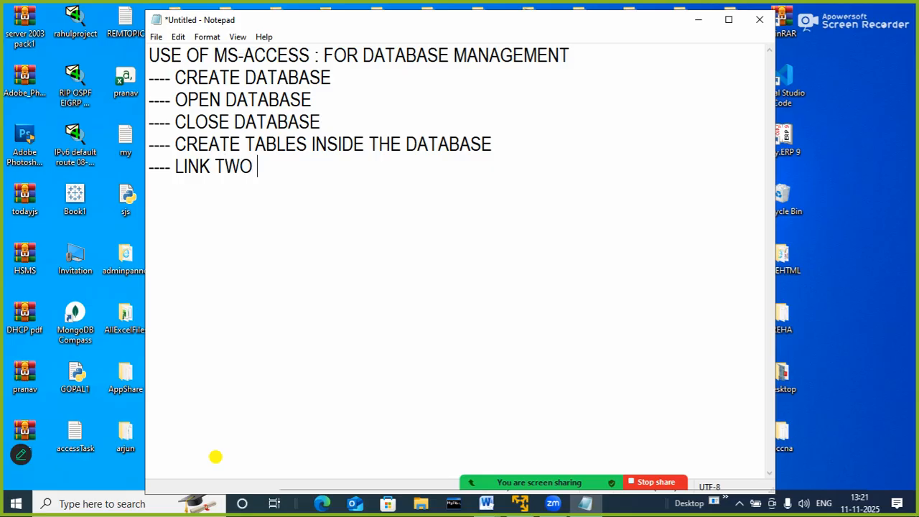
pyautogui.write('DIFFERENT TABLES')
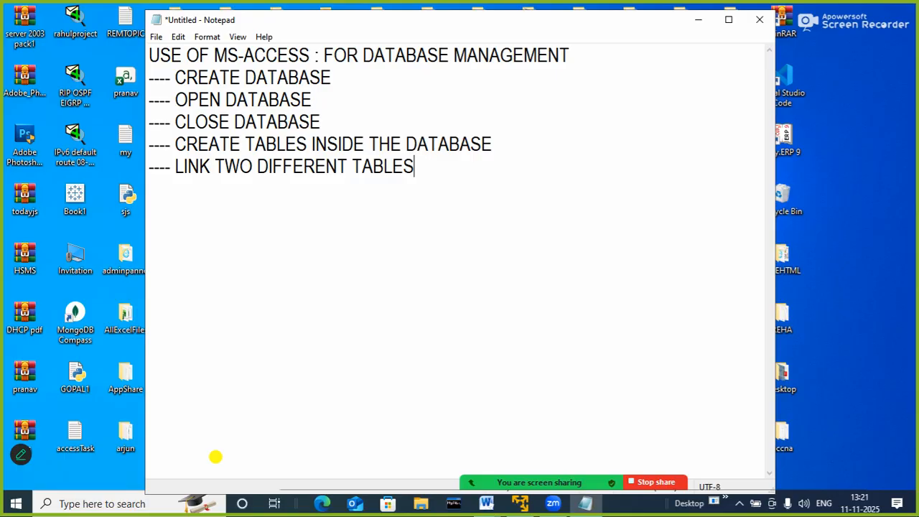
pyautogui.write(' INSIDE THE D')
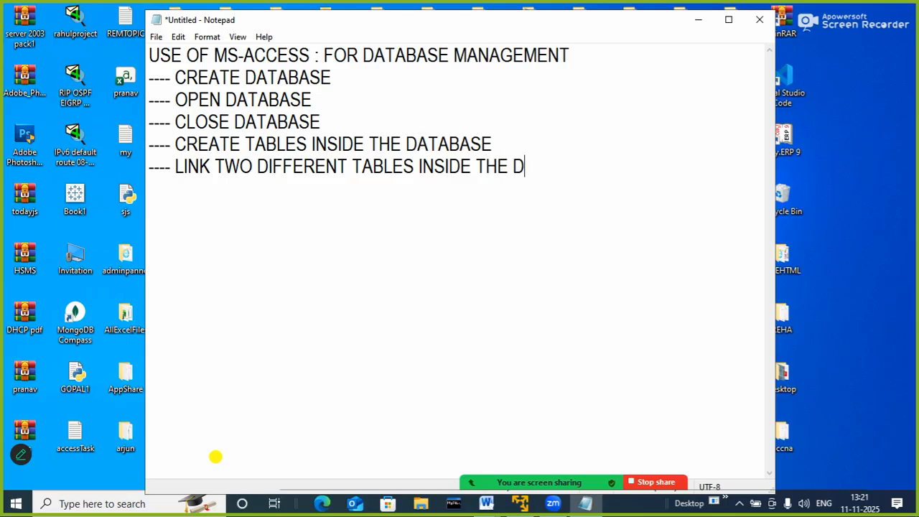
pyautogui.write('ATABASE')
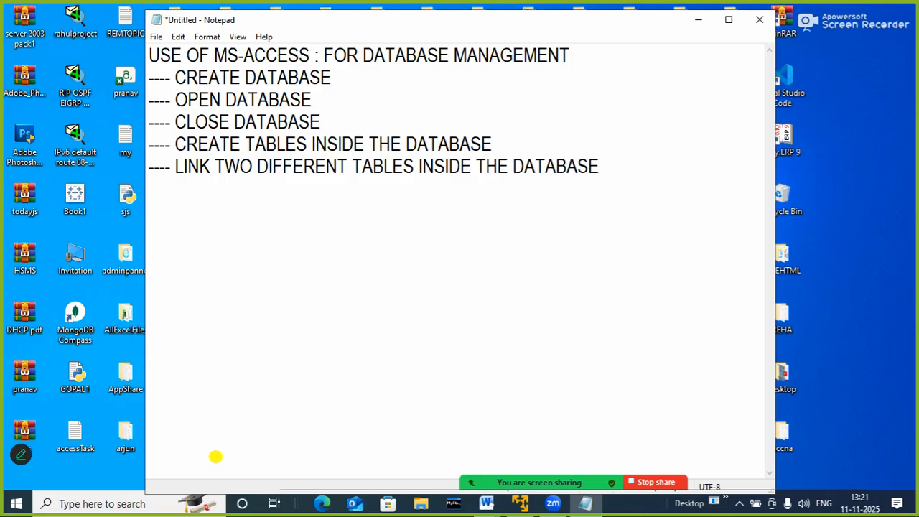
# Add the lines "---- DELETE TABLE" and "---- CLOSE TABLE" to the end of the list
pyautogui.press('Return')
pyautogui.write('----')
pyautogui.write('DELETE TA')
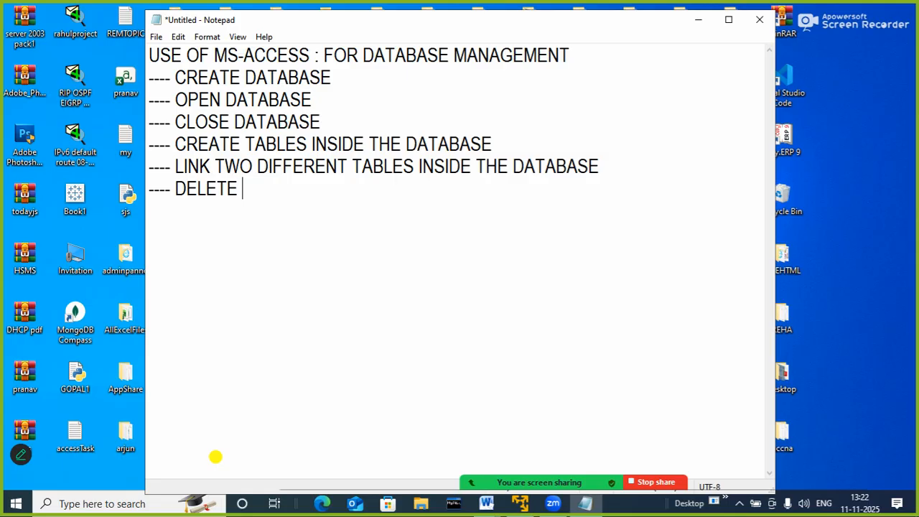
pyautogui.write('BLE')
pyautogui.press('Return')
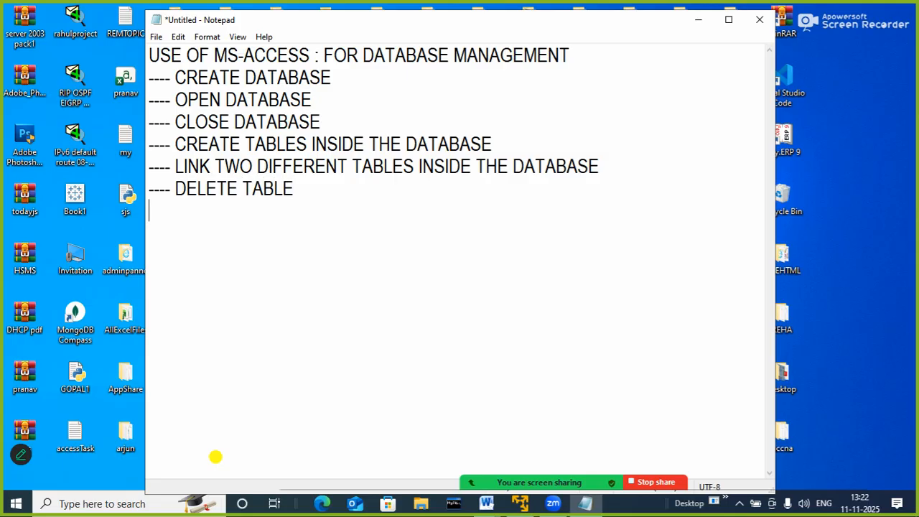
pyautogui.write('---- CLOSE TABLE')
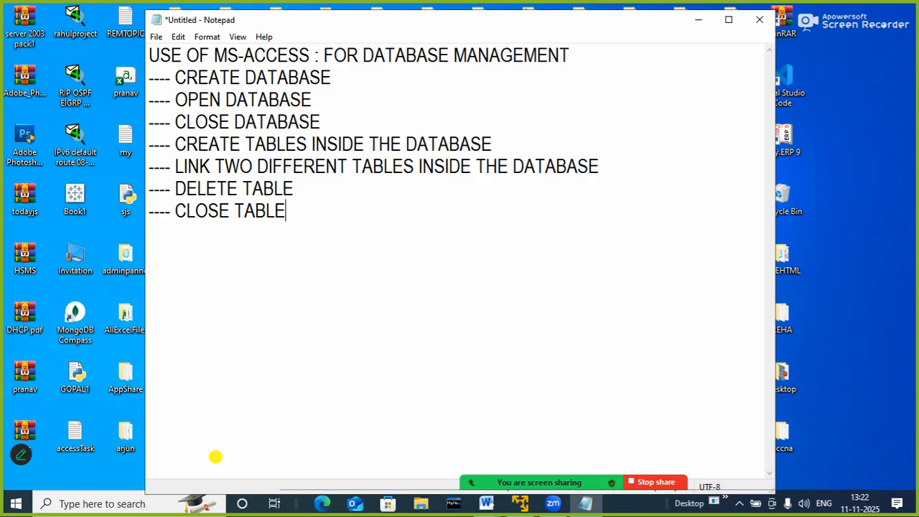
# Add the line "---- OPEN TABLE" below the CLOSE TABLE item
pyautogui.press('Return')
pyautogui.write('-----')
pyautogui.press('BackSpace')
pyautogui.write('OPEN TABLE')
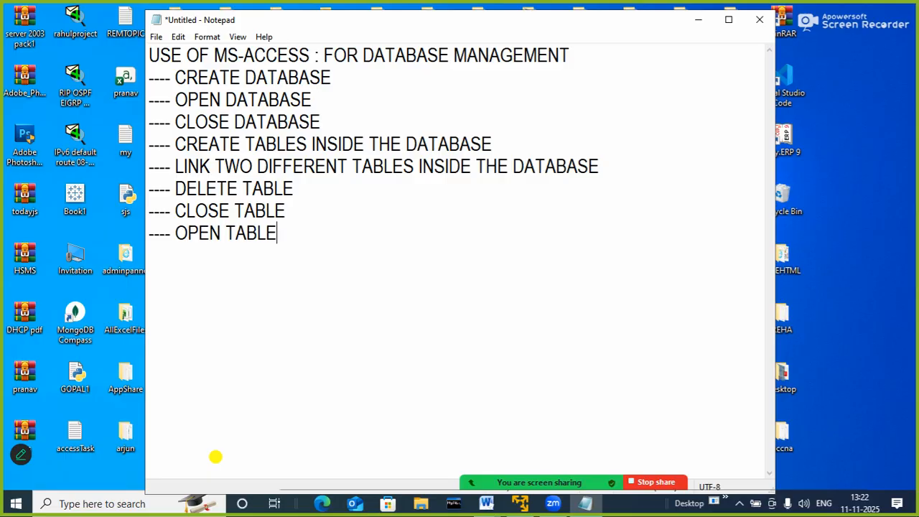
# Add the line "---- CHANGE OR EDIT STRUCTURE OF THE TABLE" to the end of the list
pyautogui.press('Return')
pyautogui.write('---- CHANGE OR E')
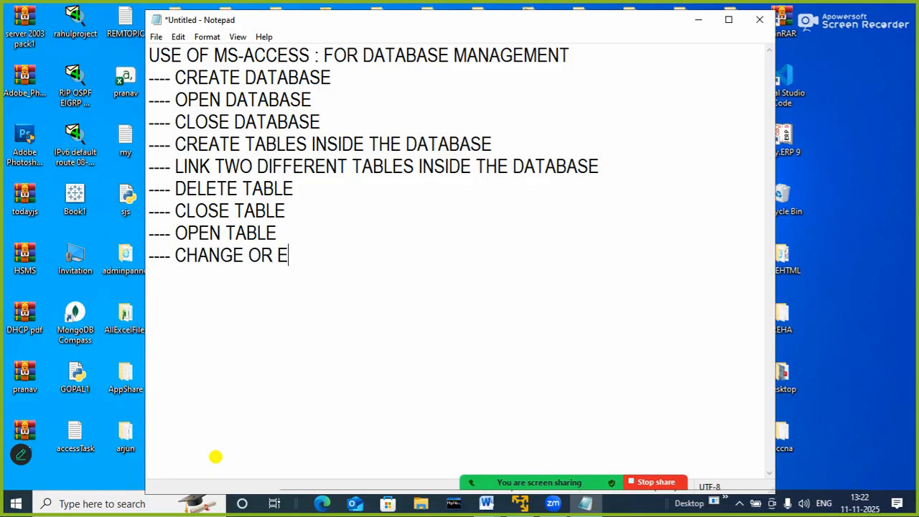
pyautogui.write('DIT STRUCTU')
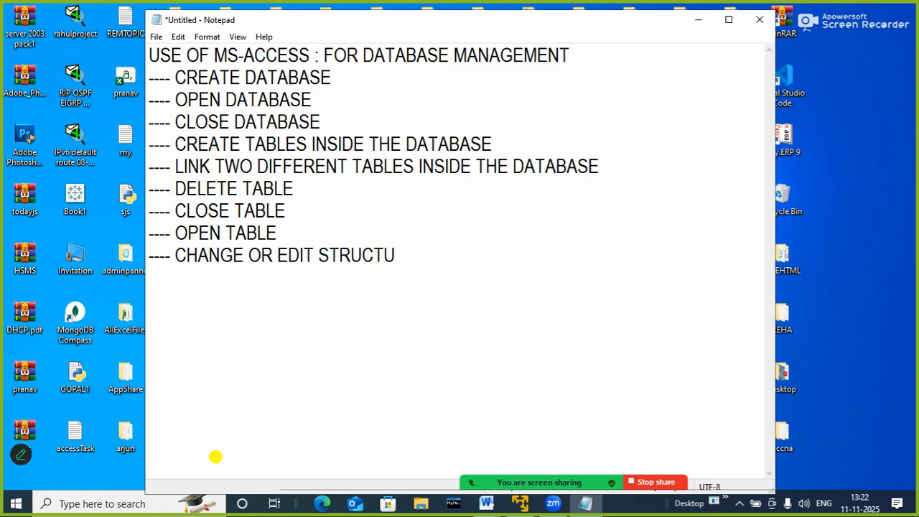
pyautogui.write('RE OF THE')
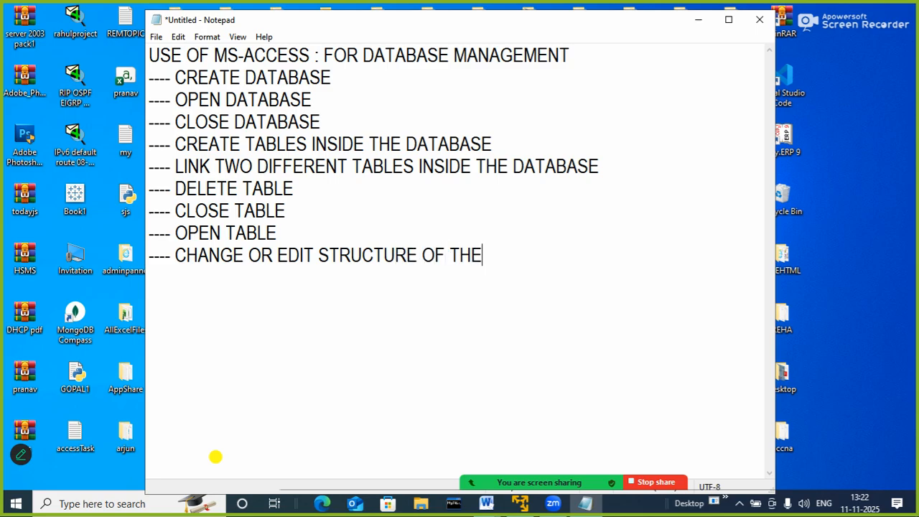
pyautogui.write(' TABLE')
# Add the line "---- INSERT RECORDS IN THE TABLE" to the end of the list
pyautogui.press('Return')
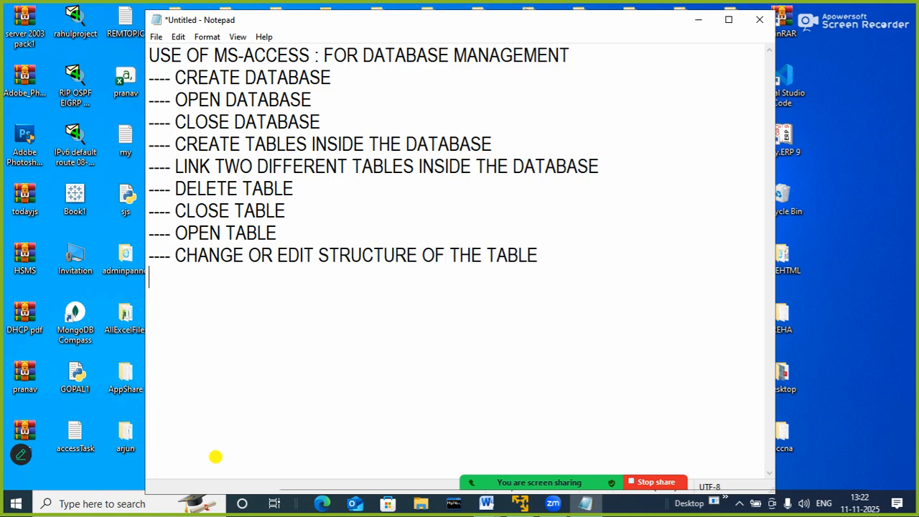
pyautogui.write('----')
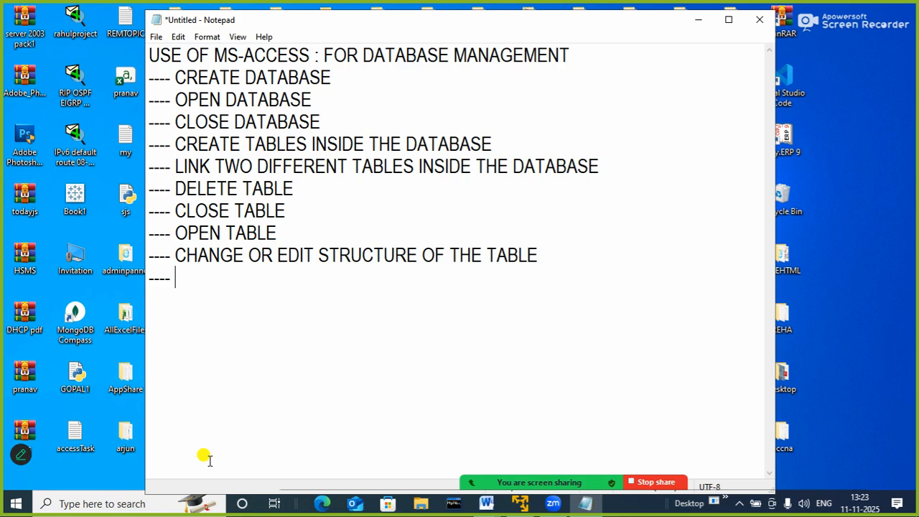
pyautogui.write('INSI')
pyautogui.press('BackSpace')
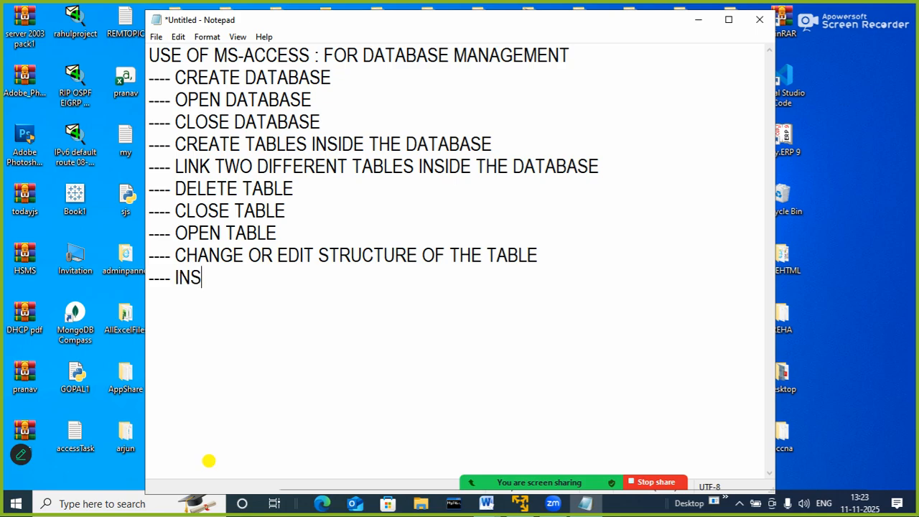
pyautogui.write('SER')
pyautogui.press('BackSpace')
pyautogui.press('BackSpace')
pyautogui.press('BackSpace')
pyautogui.write('ERT RECORDS ')
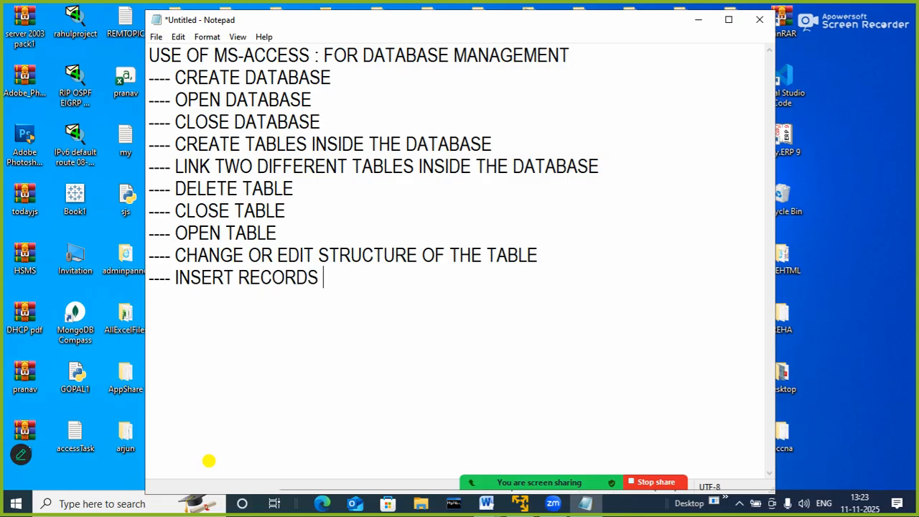
pyautogui.write('IN THE TABLE')
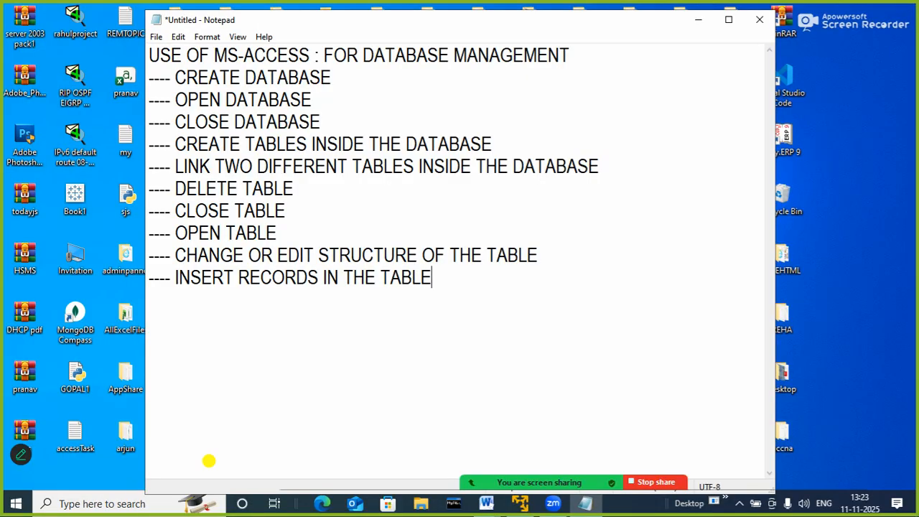
# Add the line "---- CREATE QUERY TO FILTER RECORDS IN THE TABLE" to the end of the list
pyautogui.press('Return')
pyautogui.write('----')
pyautogui.write('CR')
pyautogui.write('EATE AQU')
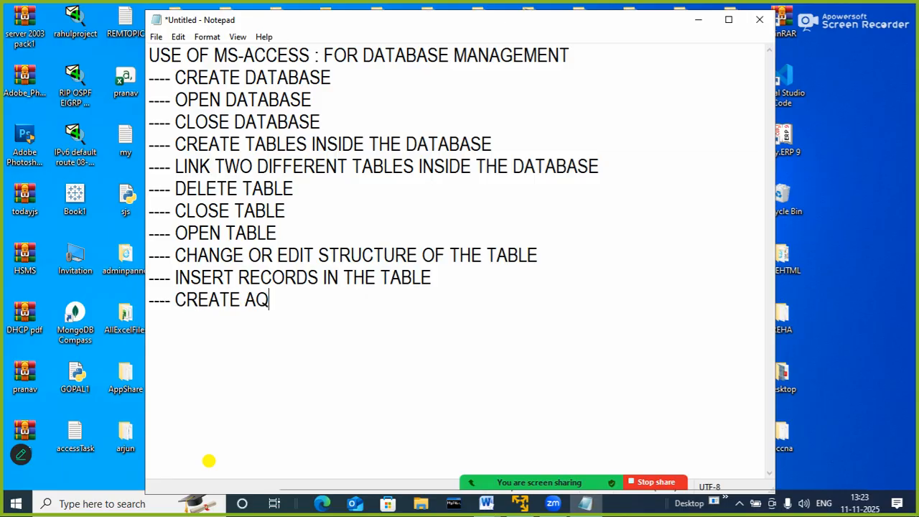
pyautogui.press('BackSpace')
pyautogui.press('BackSpace')
pyautogui.press('BackSpace')
pyautogui.press('BackSpace')
pyautogui.write('A')
pyautogui.press('BackSpace')
pyautogui.write('A')
pyautogui.press('BackSpace')
pyautogui.write('a')
pyautogui.press('BackSpace')
pyautogui.write('QUERY TO ')
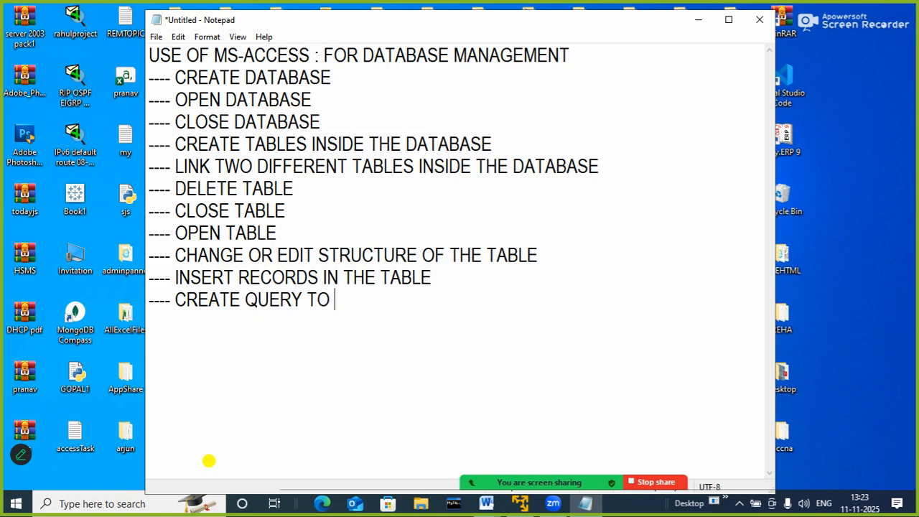
pyautogui.write('FILTER ')
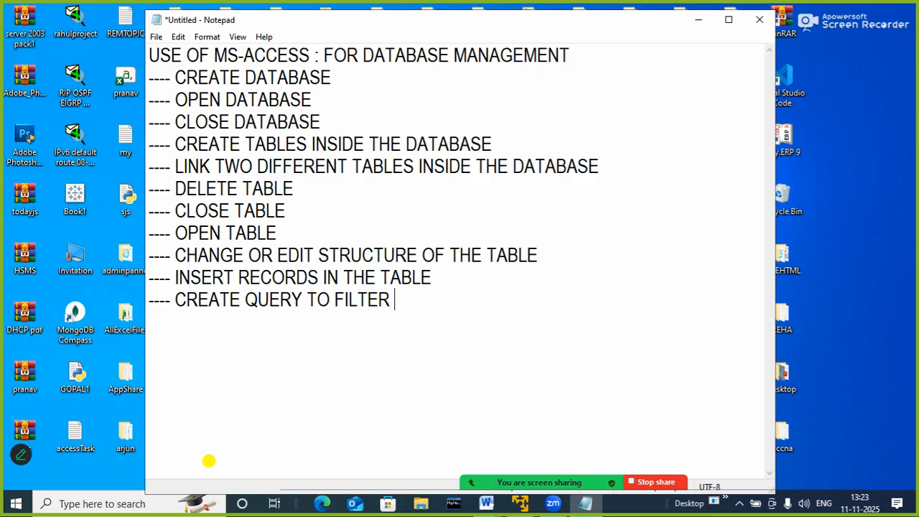
pyautogui.write('RECORD')
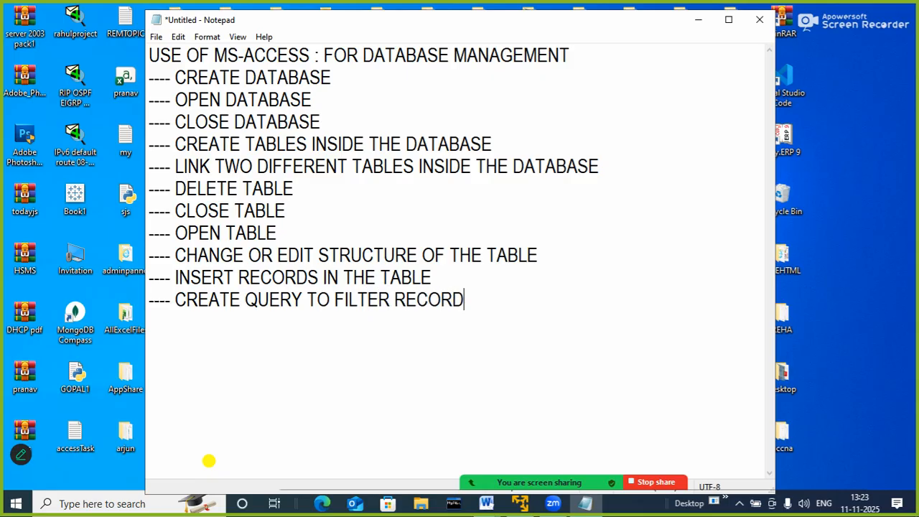
pyautogui.write('S IN THE')
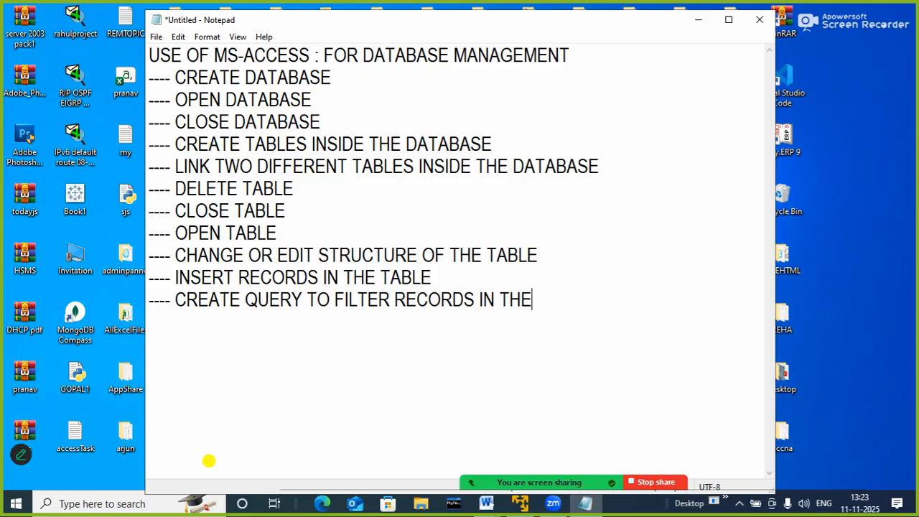
pyautogui.write(' TABLE')
# Add the line "---- CREATE QUERY TO PERFROM ARITHMETIC OPERATION IN THE TABLE" to the end of the list
pyautogui.press('Return')
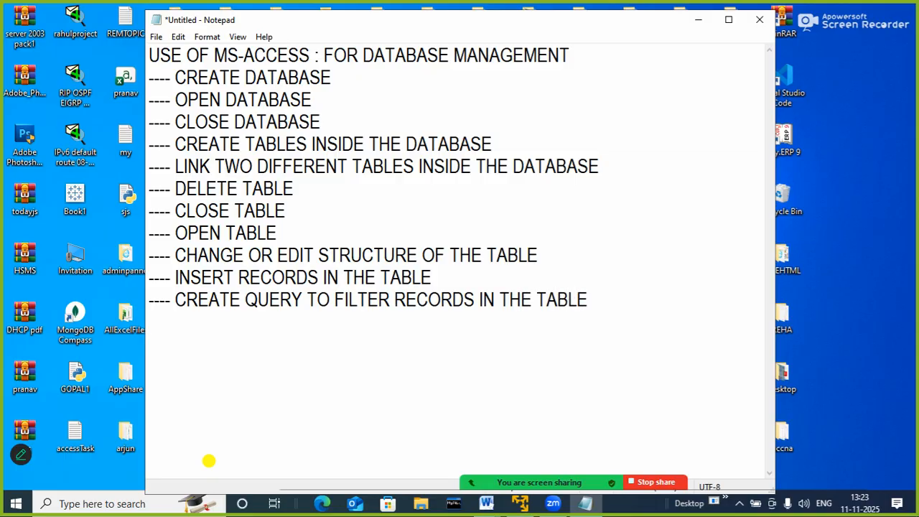
pyautogui.write('---- ')
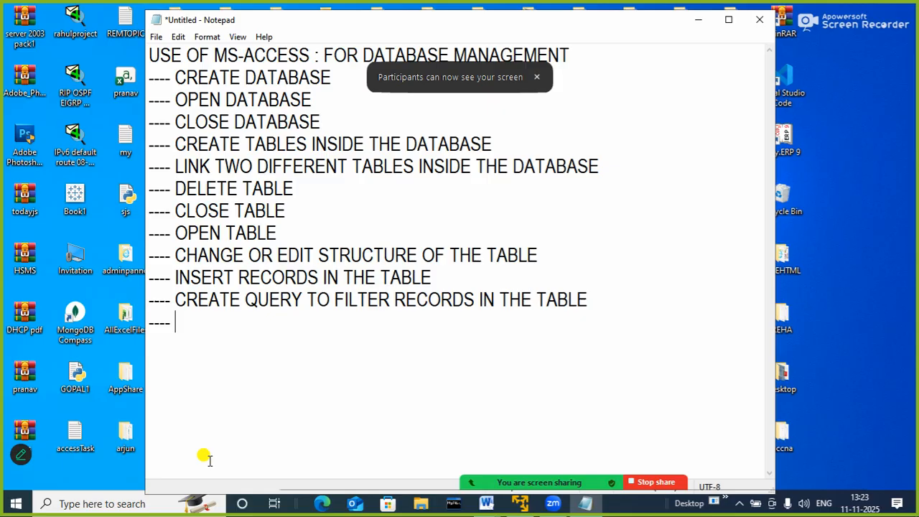
pyautogui.write('CREATE ')
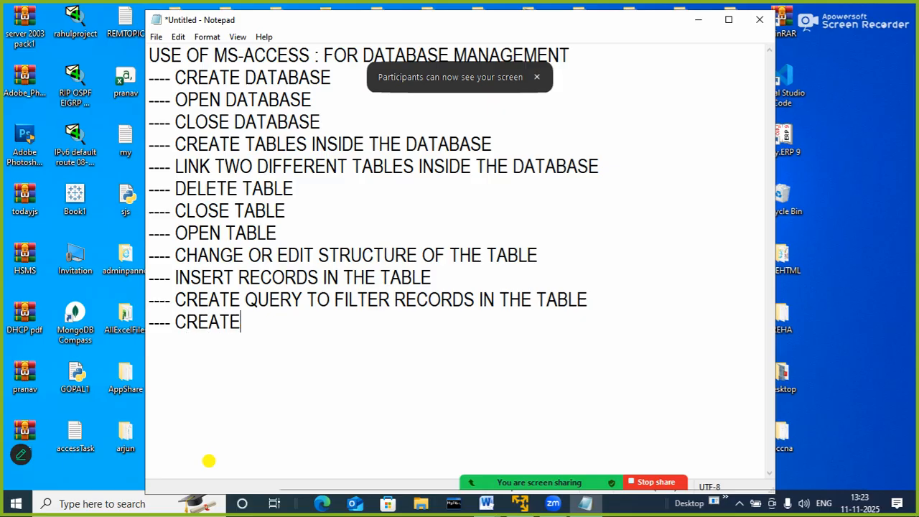
pyautogui.write('QUERY TO ')
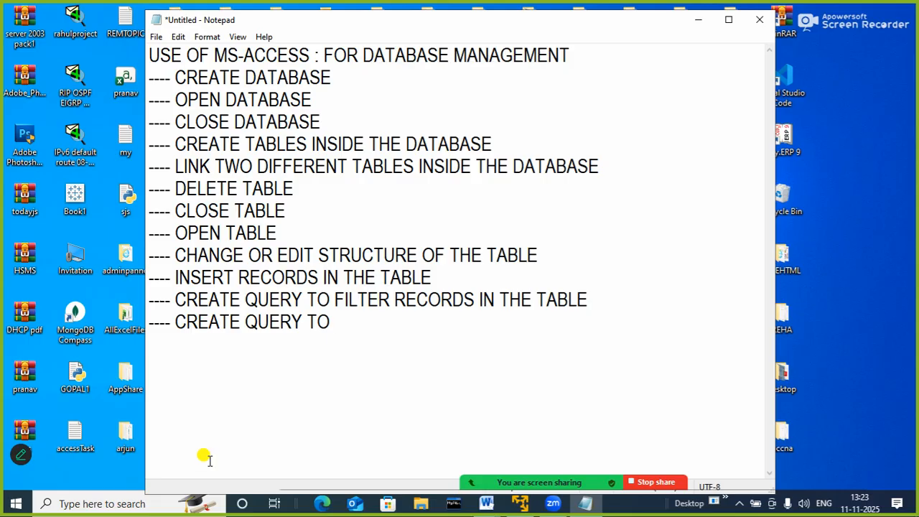
pyautogui.write('PERFRO')
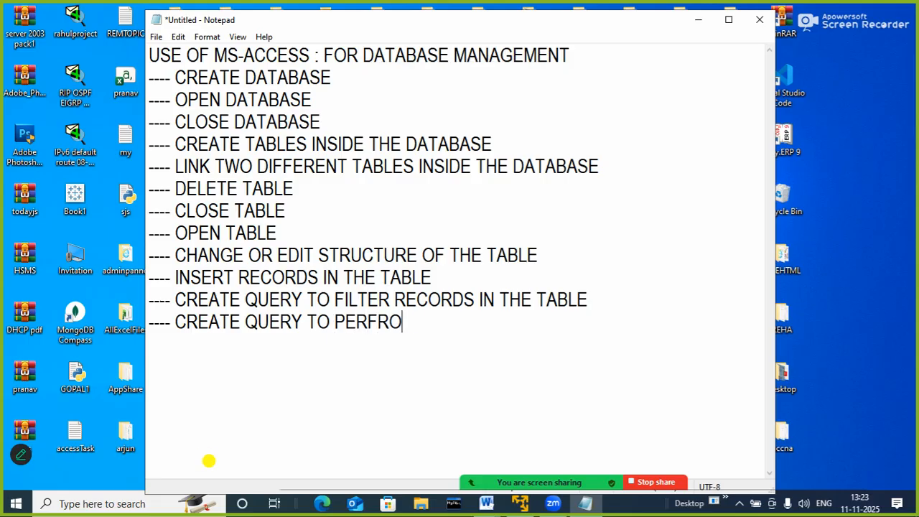
pyautogui.write('M ARITH')
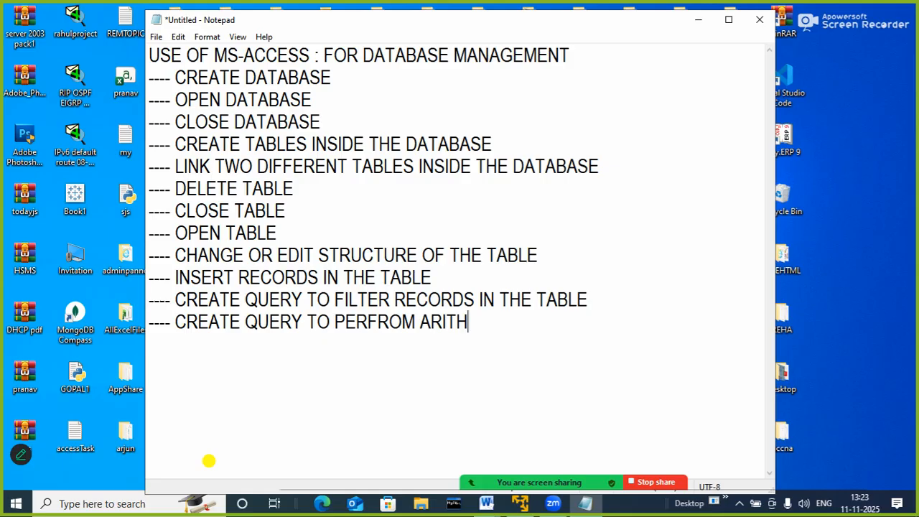
pyautogui.write('METIC OPER')
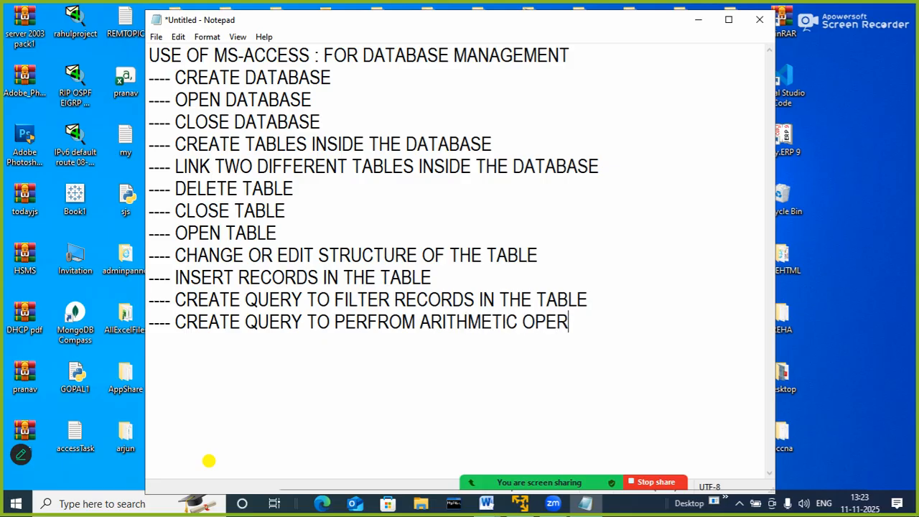
pyautogui.write('ATION O')
pyautogui.press('BackSpace')
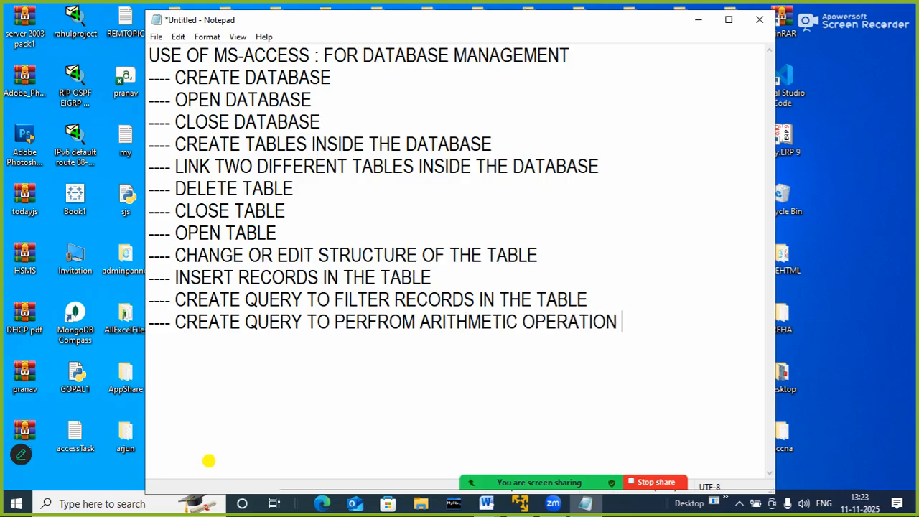
pyautogui.write('IN THE TABLE')
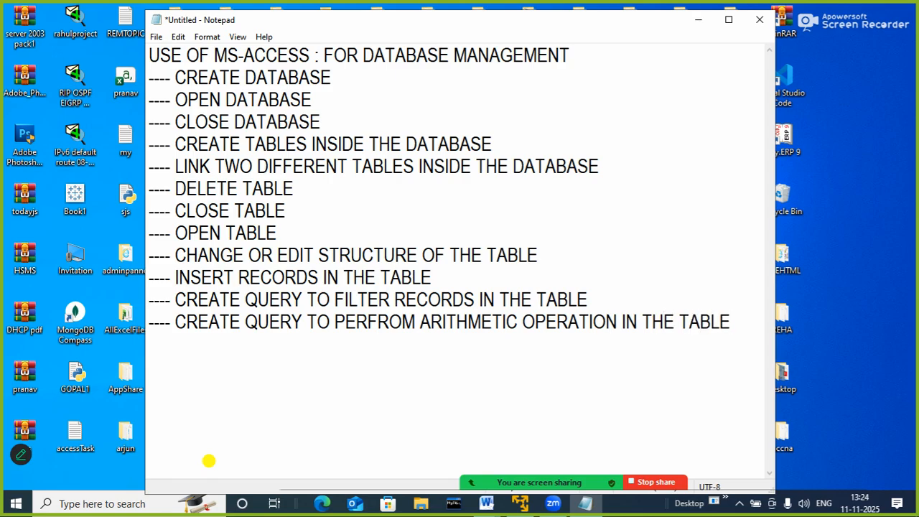
# Check the meeting's participants list, close it and return to the end of the note's last line
pyautogui.click(426, 465)
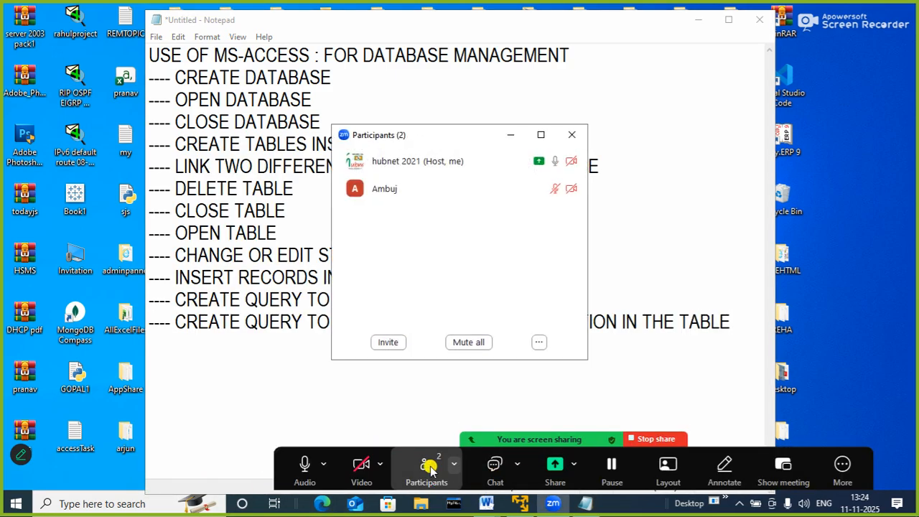
pyautogui.click(577, 135)
pyautogui.click(738, 322)
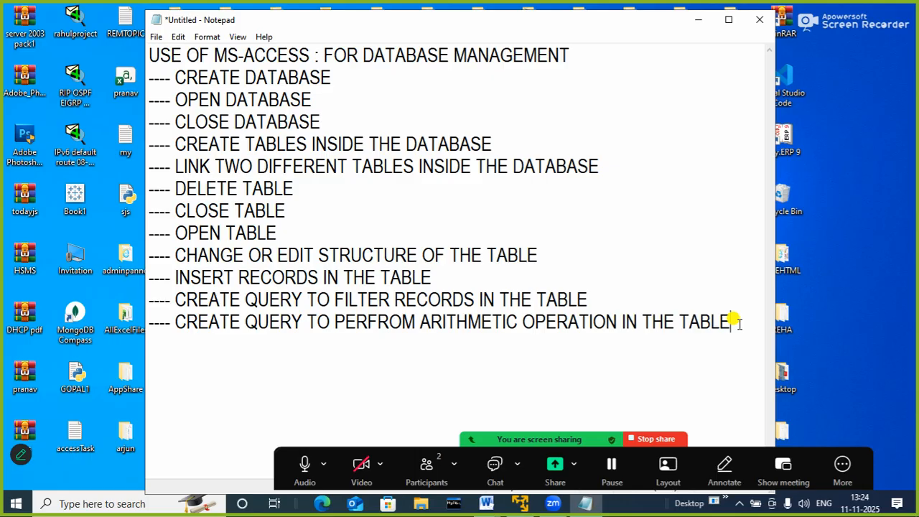
# Add the line "---- CREATE FORM TO MANIPULATE RECORDS IN THE TABLE" to the end of the list
pyautogui.press('Return')
pyautogui.write('----')
pyautogui.write('CREAT')
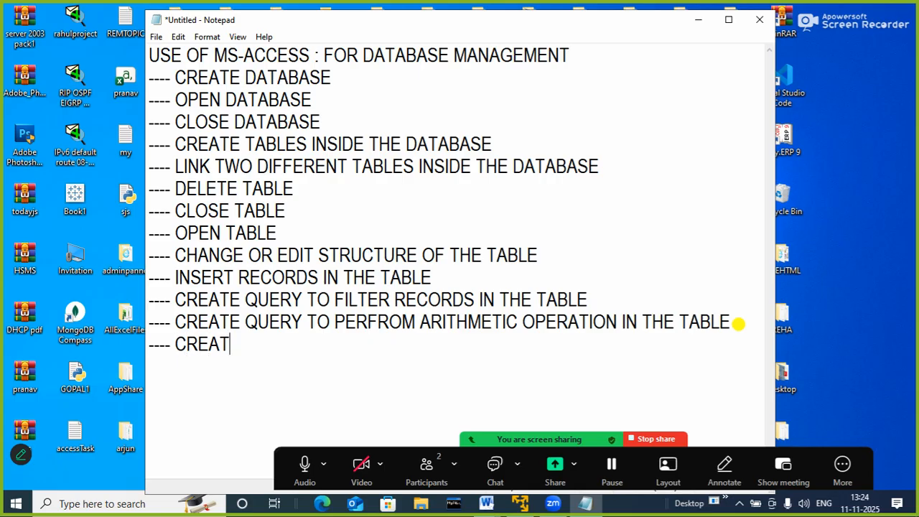
pyautogui.write('E FORM')
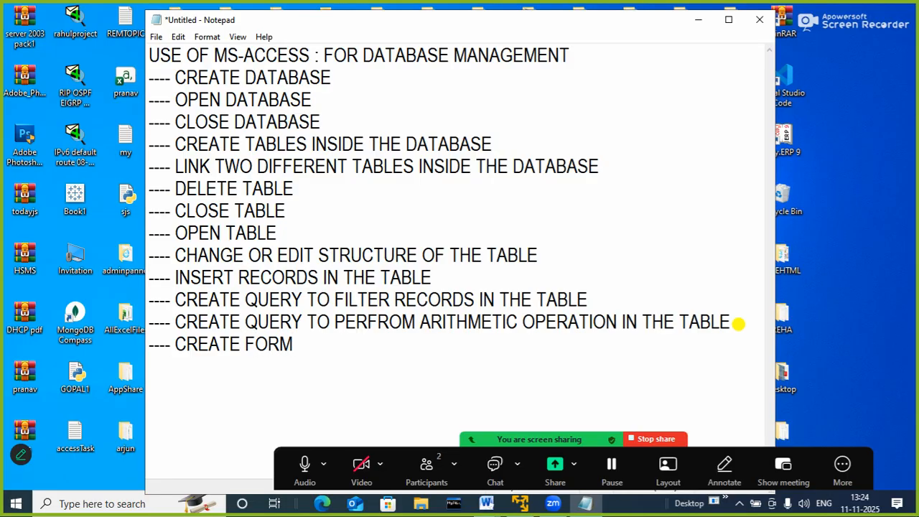
pyautogui.write(' TO MANIPU')
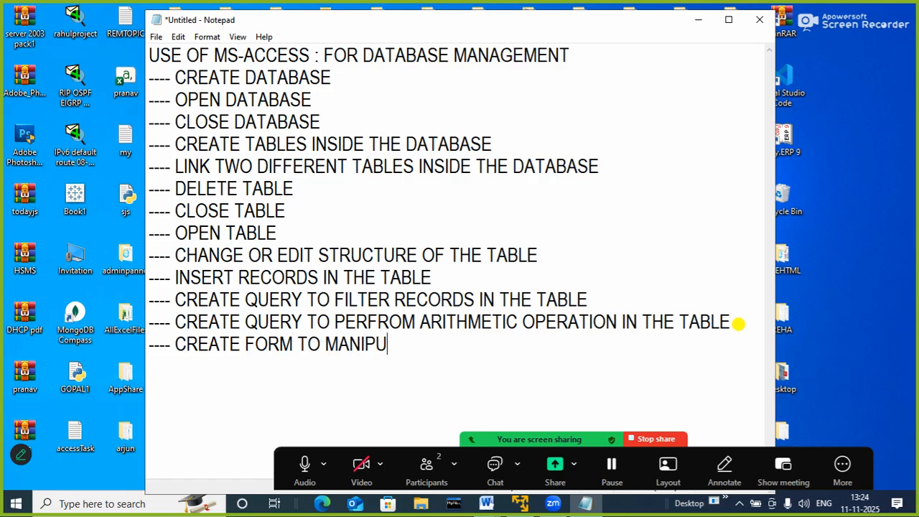
pyautogui.write('LATE C')
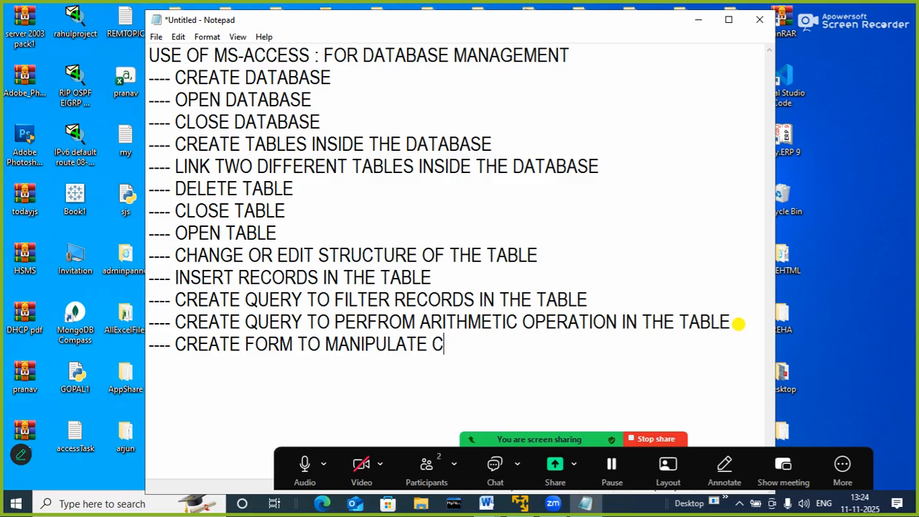
pyautogui.press('BackSpace')
pyautogui.write('RECORDS')
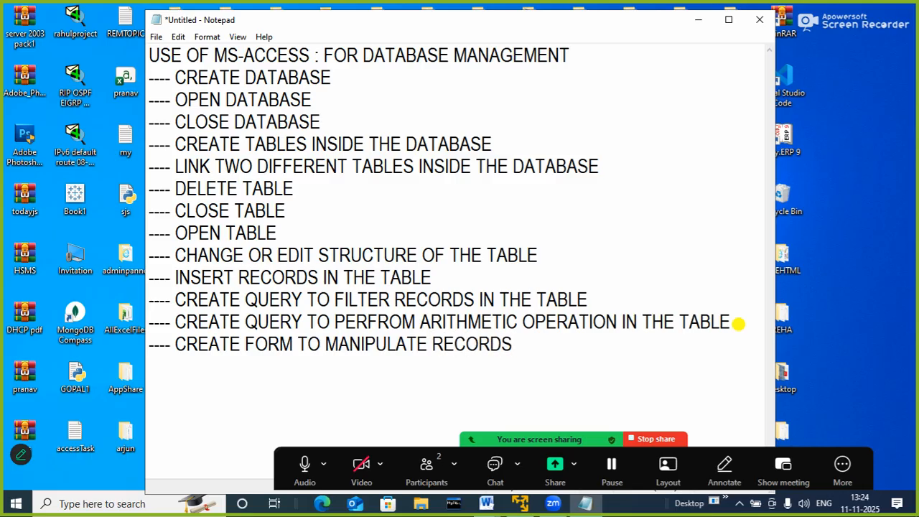
pyautogui.write(' IN THE TAB')
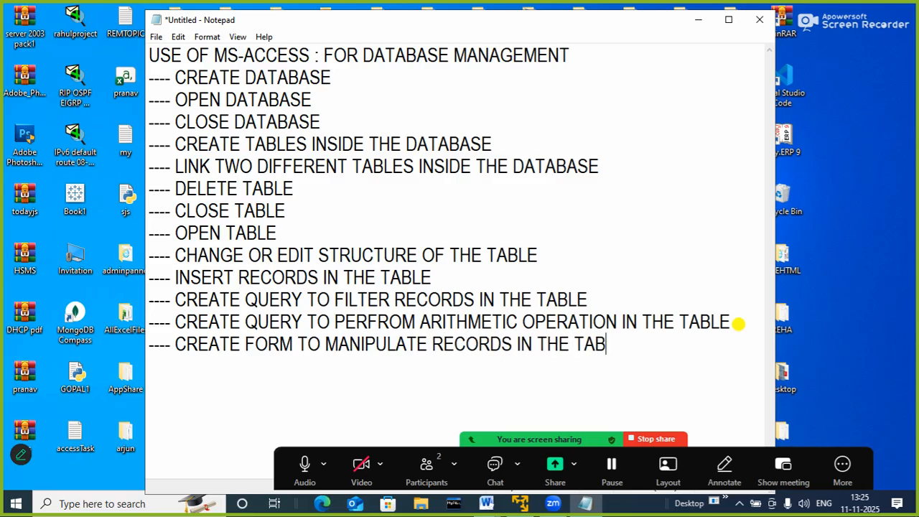
pyautogui.write('LE')
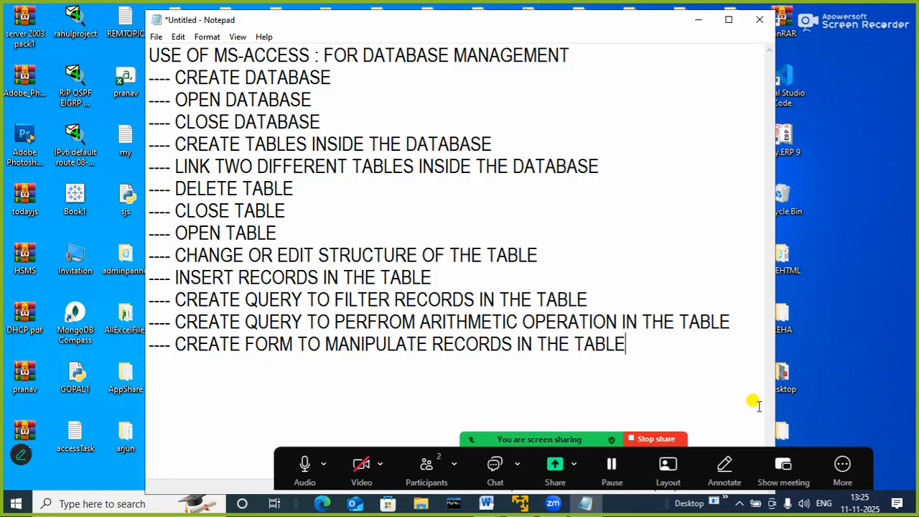
# Add the lines "---- CREATE REPORT" and "---- CREATE MACRO" to the end of the list
pyautogui.press('Return')
pyautogui.write('---- CREATE')
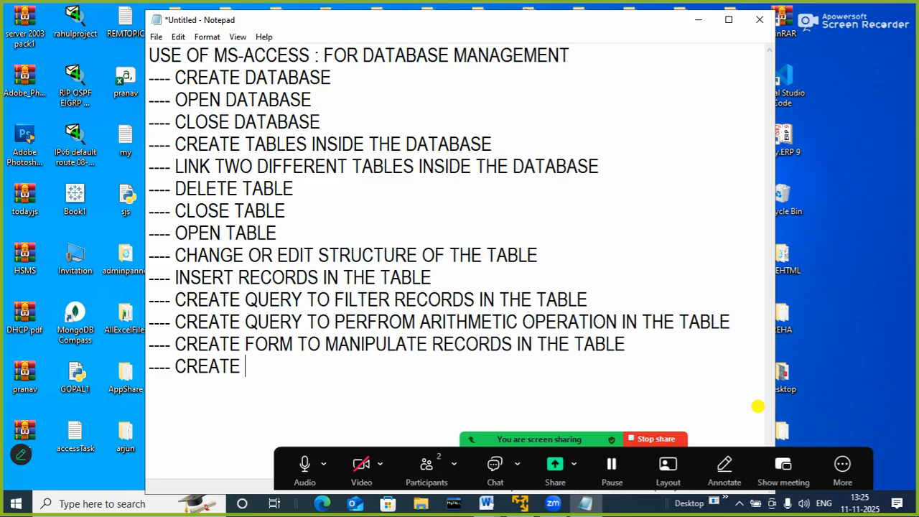
pyautogui.write(' REPORT')
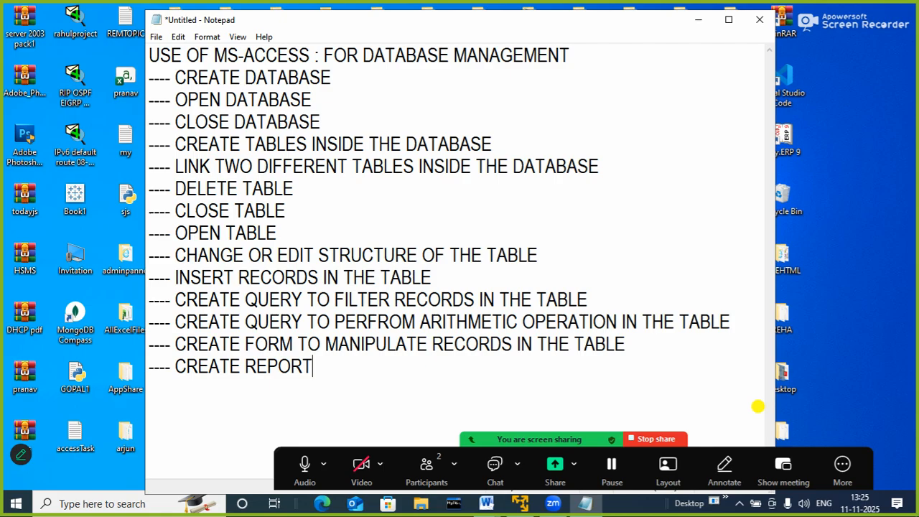
pyautogui.press('Return')
pyautogui.write('---- CREATE ')
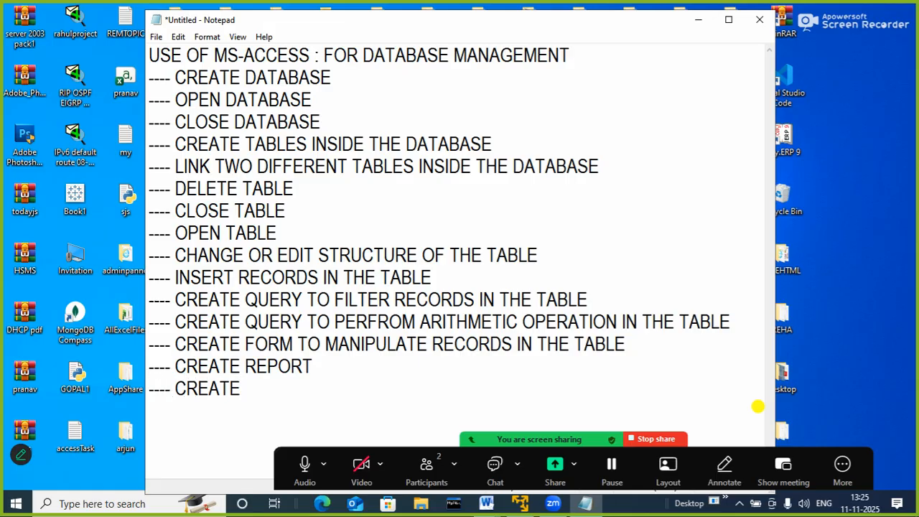
pyautogui.write('MACRO')
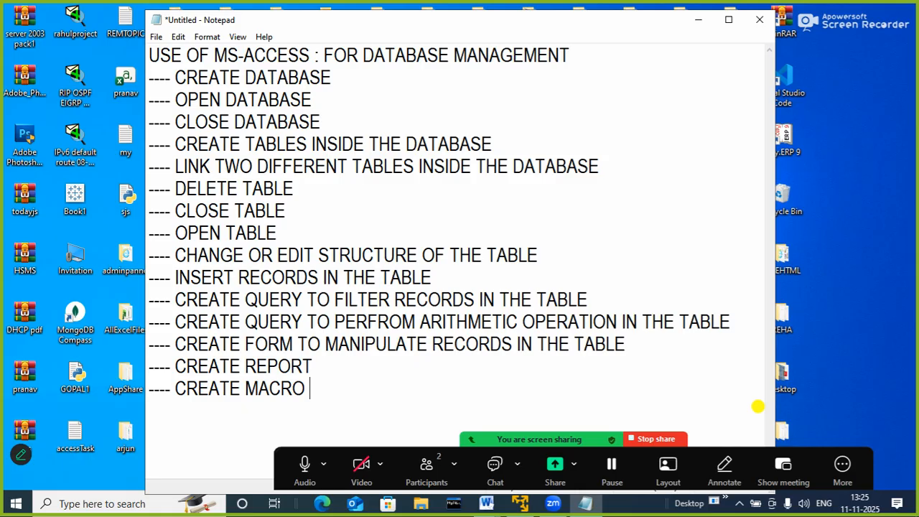
# Add the line "---- CREATE PROJECT" below the CREATE MACRO item
pyautogui.press('Return')
pyautogui.write('---- CREATE')
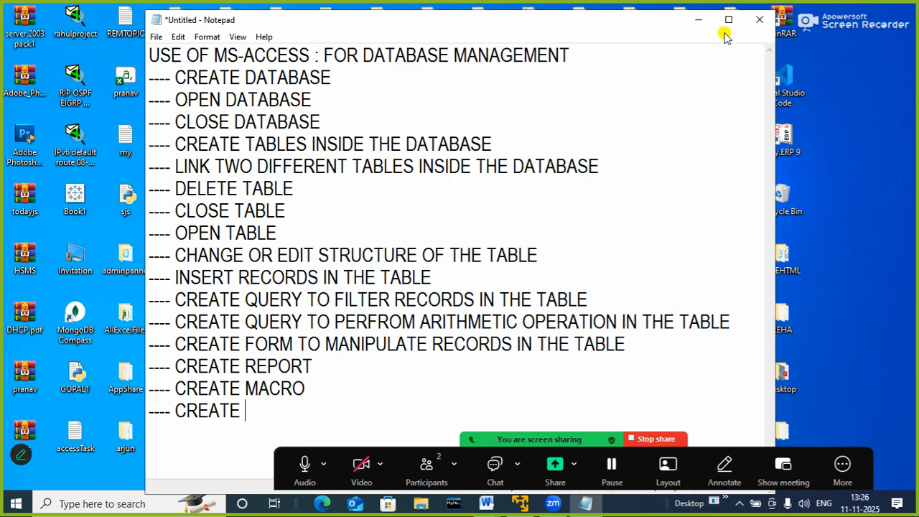
pyautogui.write('PROJECT')
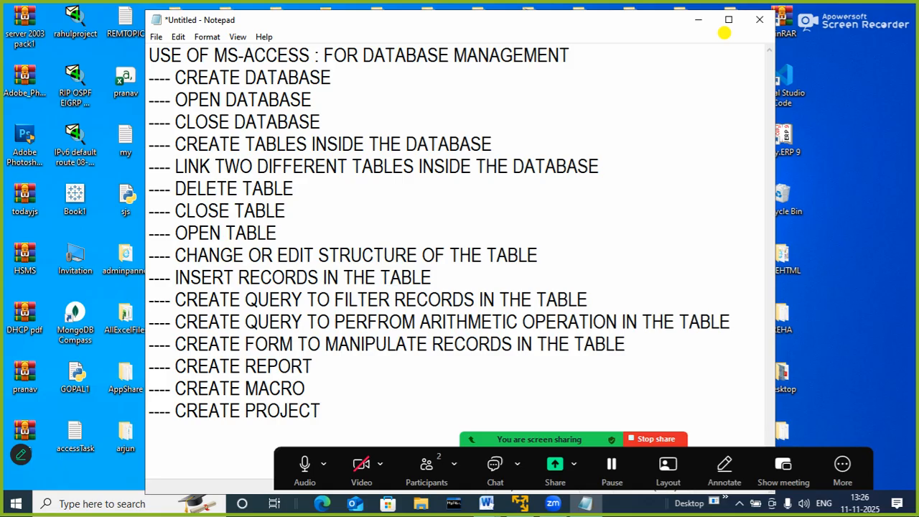
# Add the line "---- IMPORT DATA FROM DIFFERENT SOURCE" to the end of the list
pyautogui.press('Return')
pyautogui.write('----')
pyautogui.write('C')
pyautogui.press('BackSpace')
pyautogui.write('IN')
pyautogui.press('BackSpace')
pyautogui.write('MPORT DA')
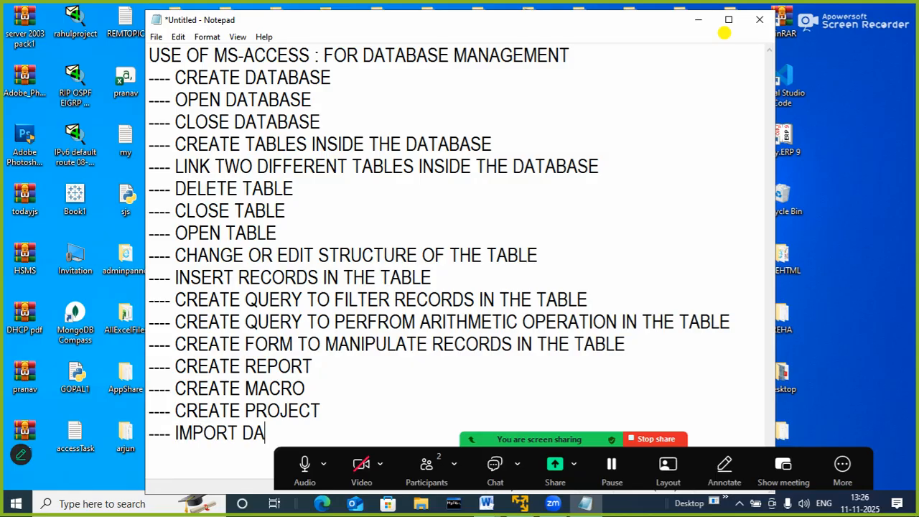
pyautogui.write('TA FROM')
pyautogui.write('DI')
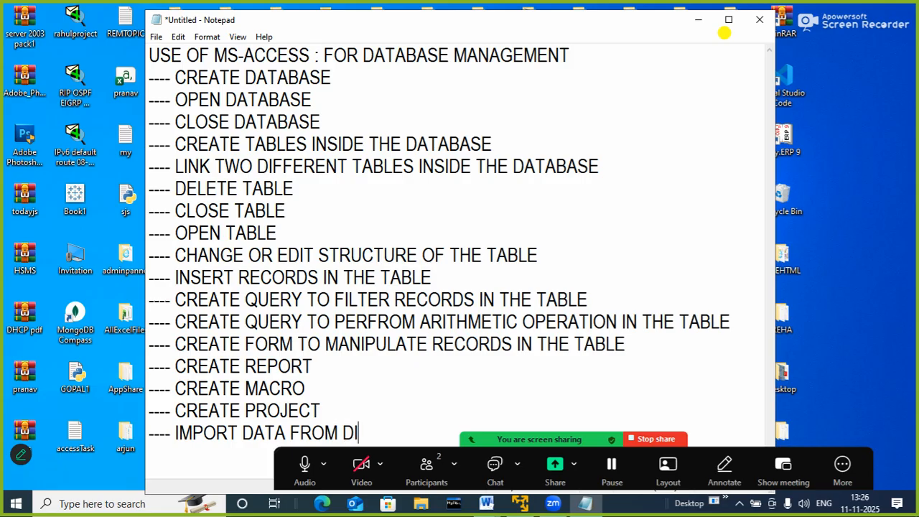
pyautogui.write('FFERENT SOURCE')
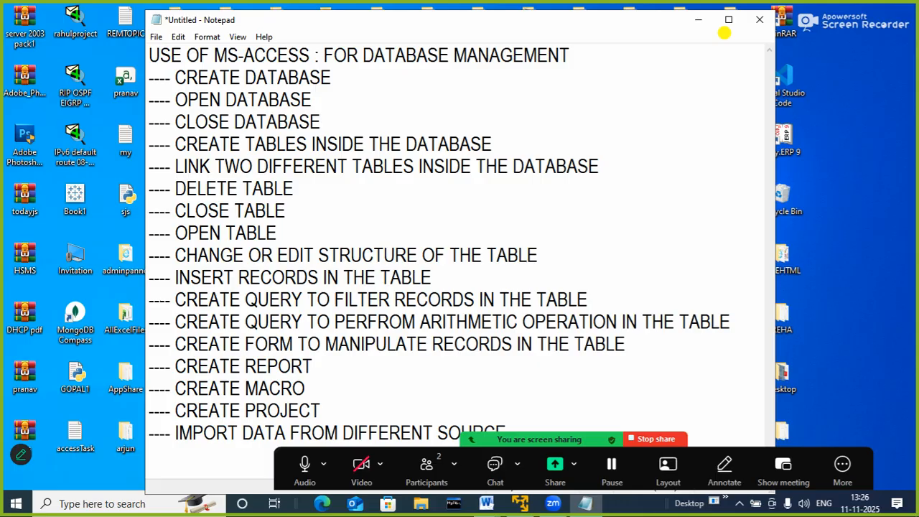
# Dock the screen-sharing controls to the top and start a new line below the IMPORT DATA item
pyautogui.click(471, 440)
pyautogui.click(527, 424)
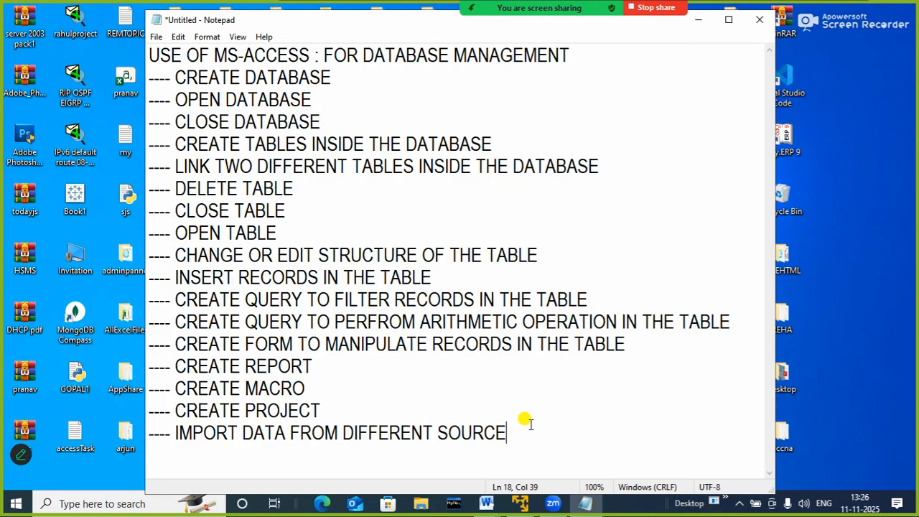
pyautogui.press('Return')
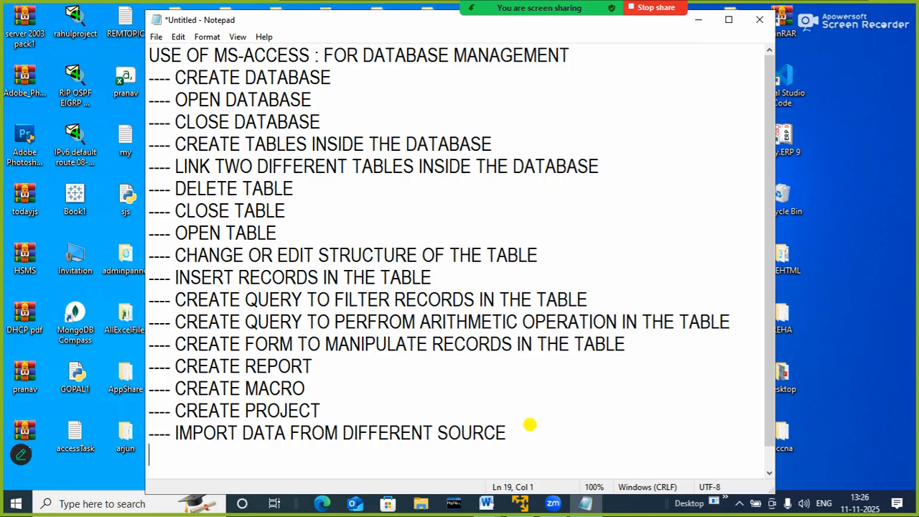
# Add the line "---- EXPORT DATA TO THE DIFFERENT SOURCES" below the IMPORT DATA item
pyautogui.write('---- WEX')
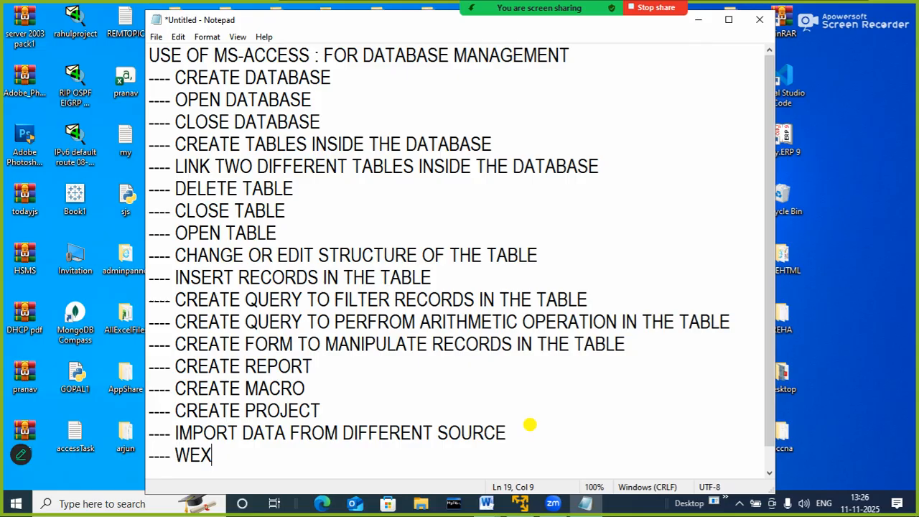
pyautogui.press('BackSpace')
pyautogui.press('BackSpace')
pyautogui.press('BackSpace')
pyautogui.write('EXPORT ')
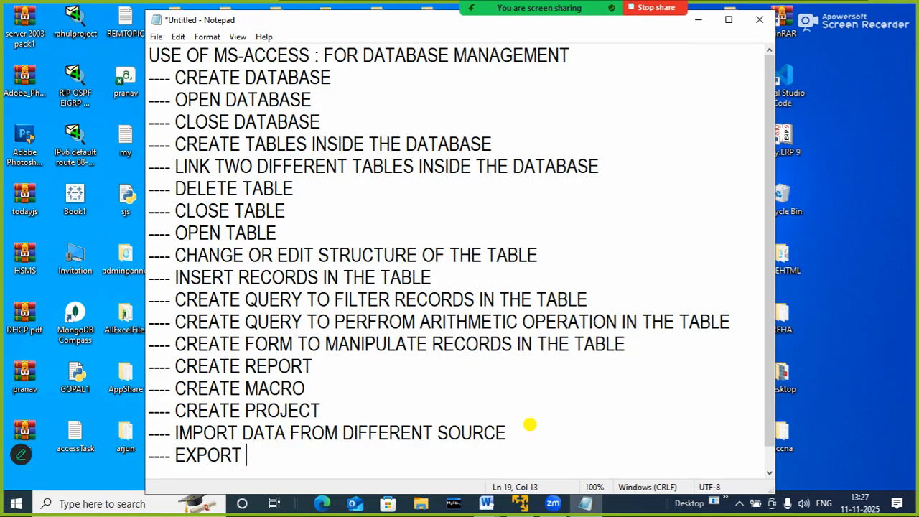
pyautogui.write('DATA TO THE DI')
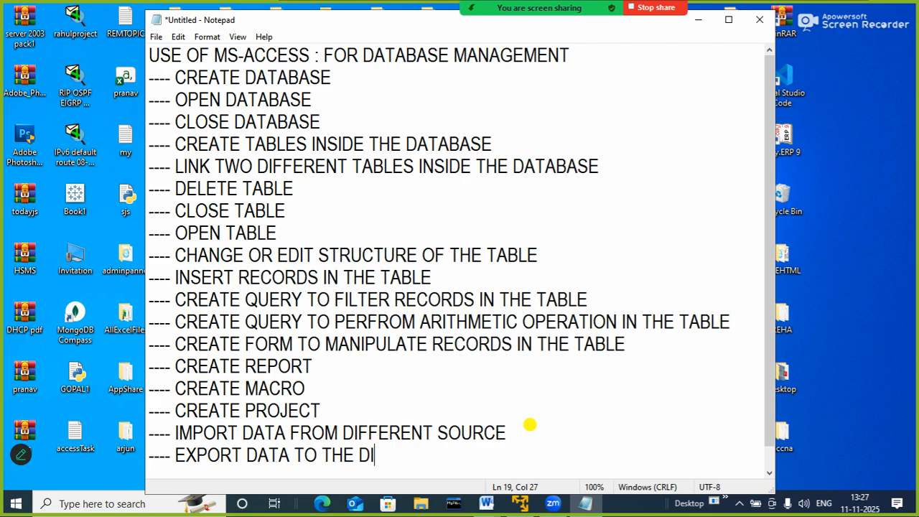
pyautogui.write('FFERENT SOURCES')
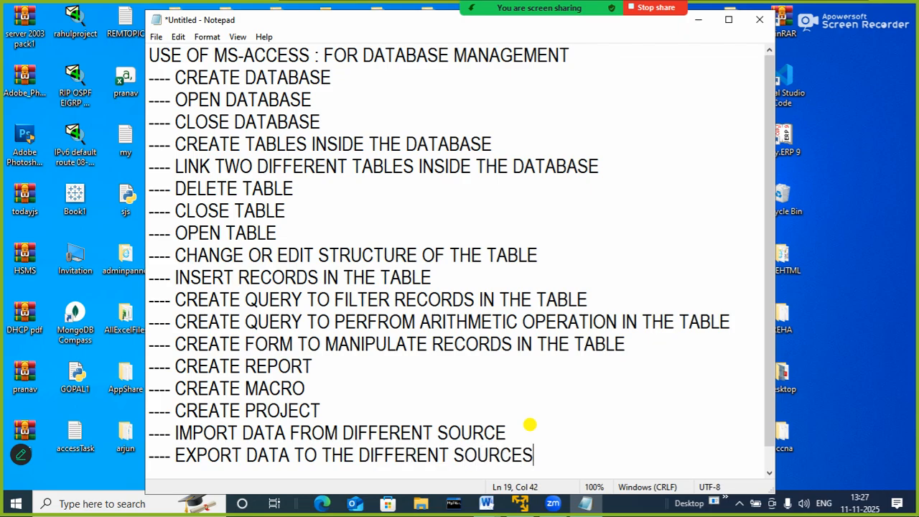
# Change the last word of the IMPORT DATA line to the plural "SOURCES"
pyautogui.click(529, 424)
pyautogui.write('S')
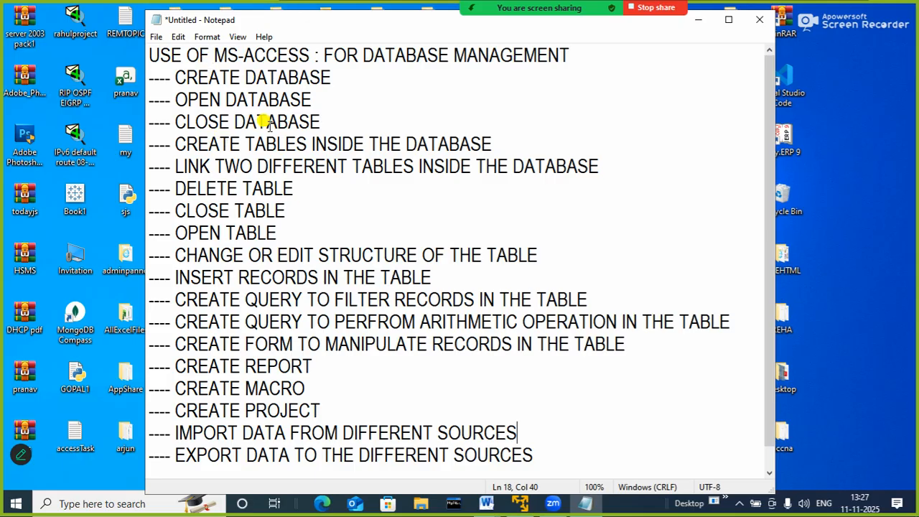
pyautogui.click(584, 267)
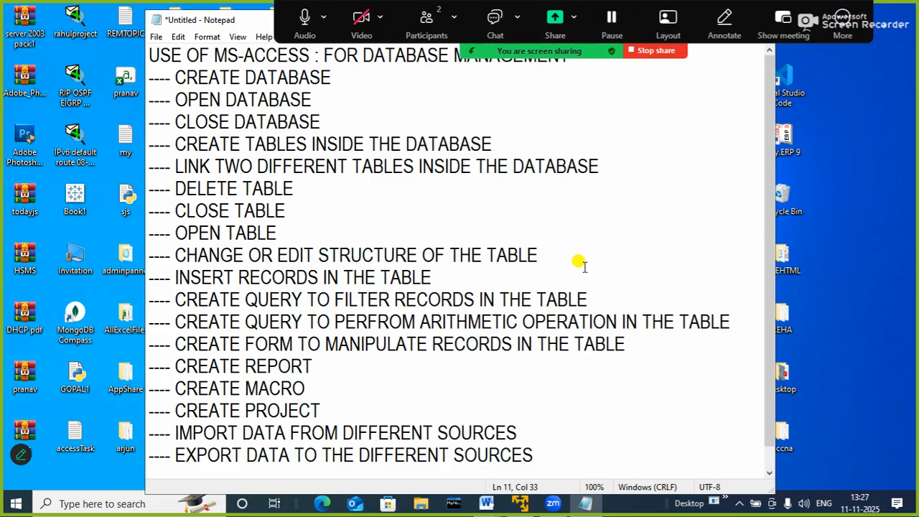
# Launch Microsoft Access with the Windows run command msaccess
pyautogui.press('super+r')
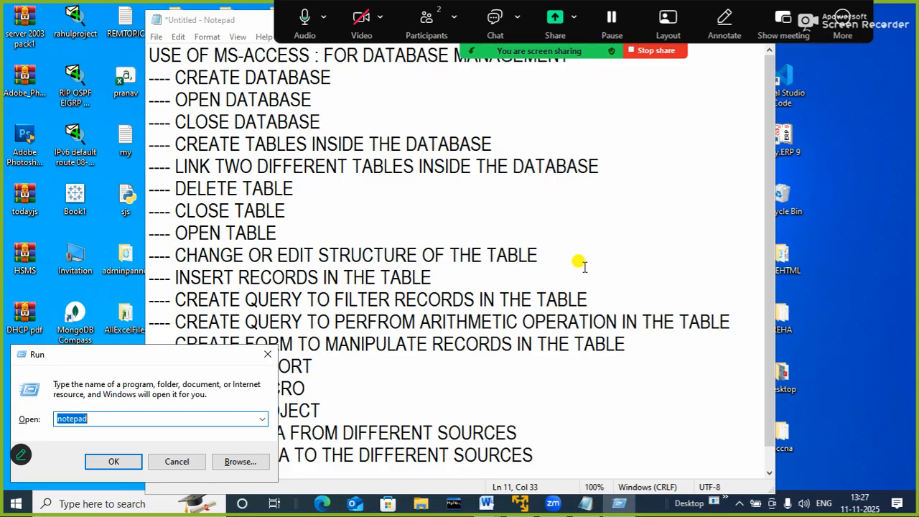
pyautogui.write('MSACC')
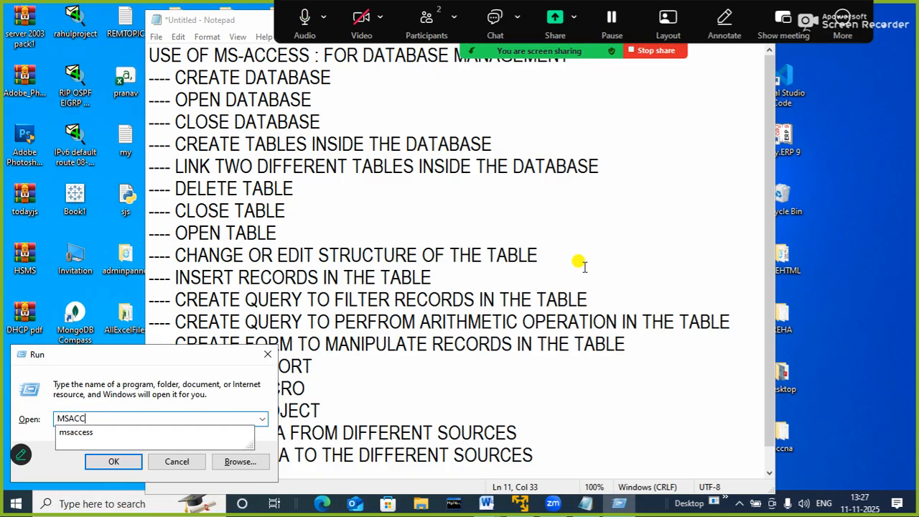
pyautogui.press('Down')
pyautogui.press('Return')
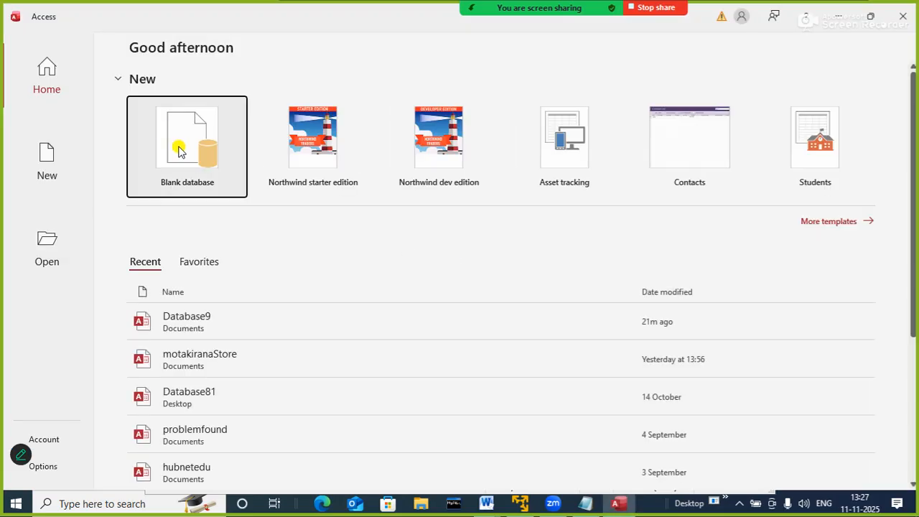
# Create a blank database named HUBDB in the default Documents folder
pyautogui.click(179, 151)
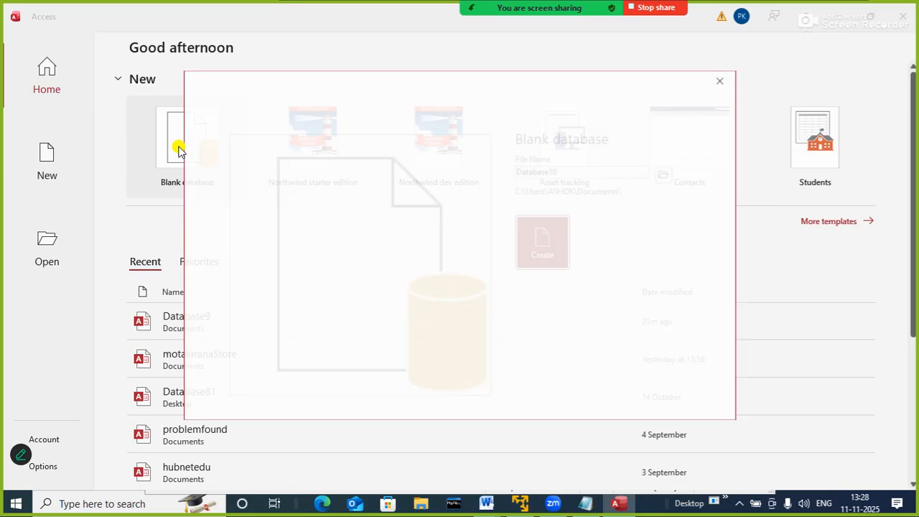
pyautogui.moveTo(557, 172); pyautogui.dragTo(600, 177)
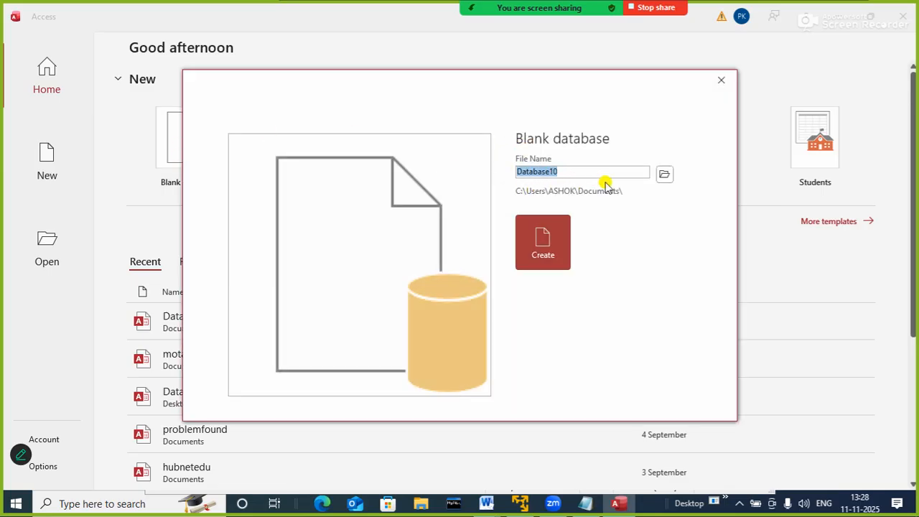
pyautogui.write('HUB')
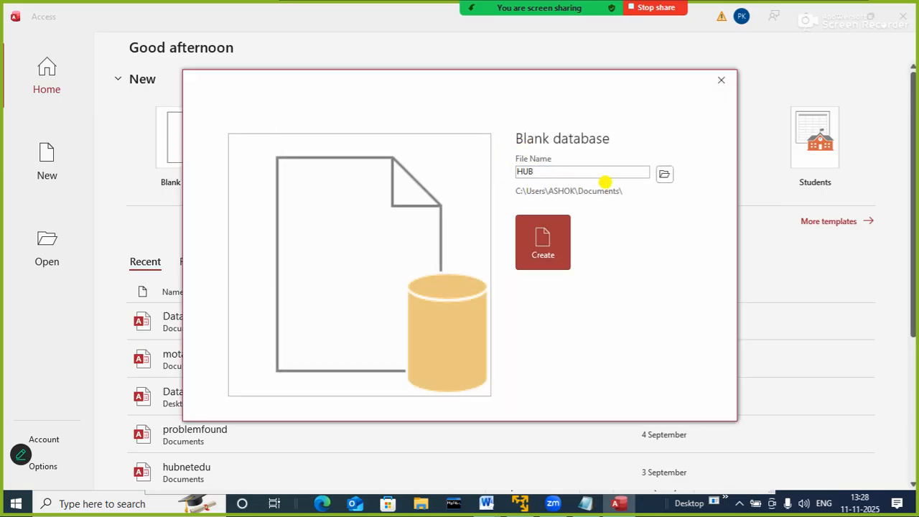
pyautogui.write('DB')
pyautogui.press('Return')
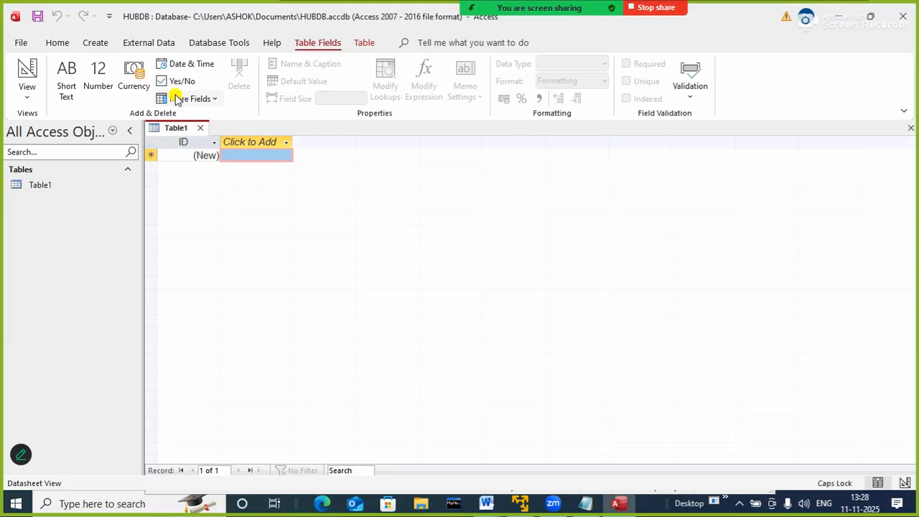
# Switch the new table to Design View, saving it under the name COURSE
pyautogui.rightClick(185, 133)
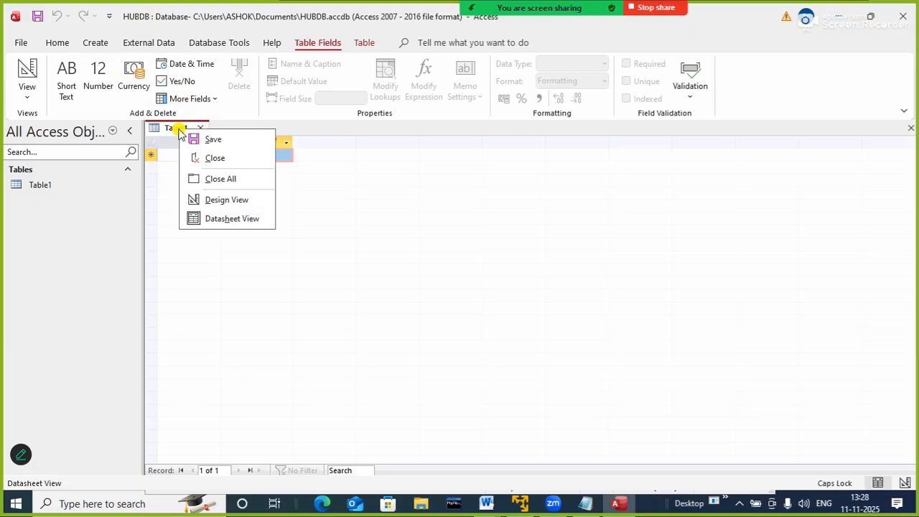
pyautogui.click(231, 198)
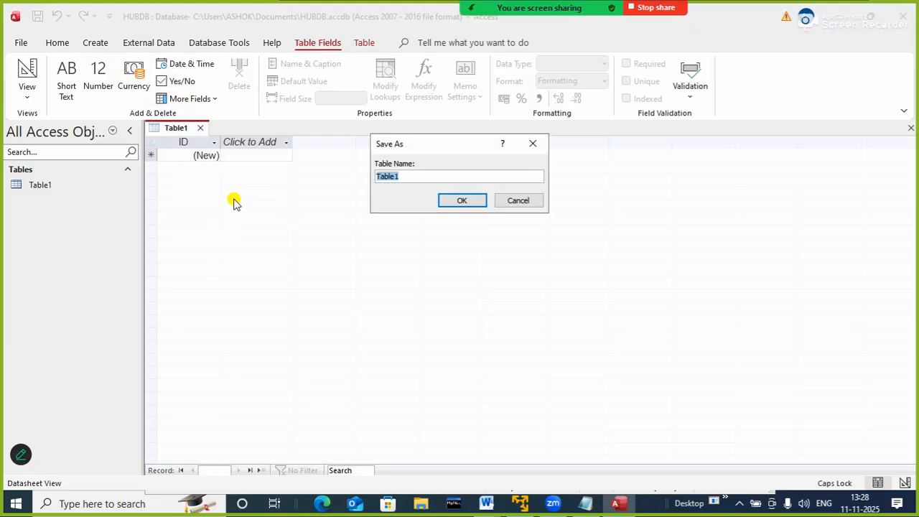
pyautogui.write('COURSE')
pyautogui.press('Return')
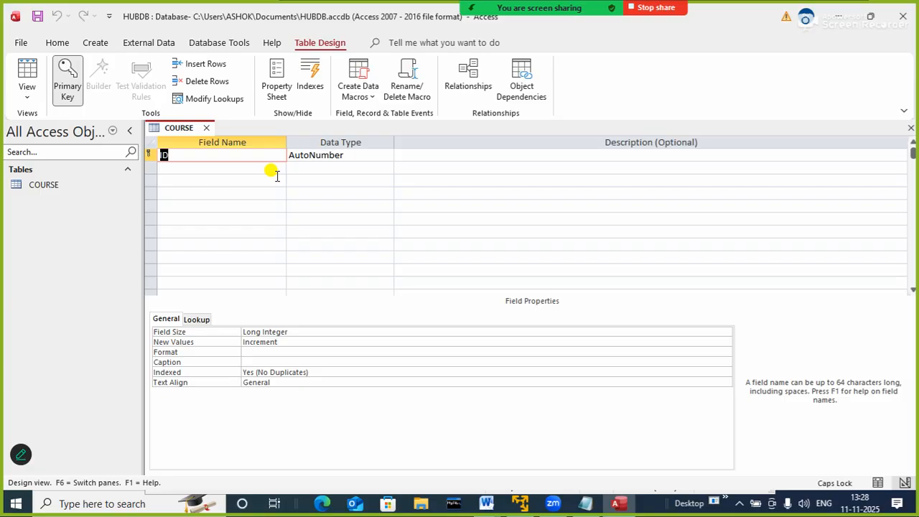
# Rename the table's ID field as CID and set its data type to Short Text
pyautogui.write('CID')
pyautogui.press('Tab')
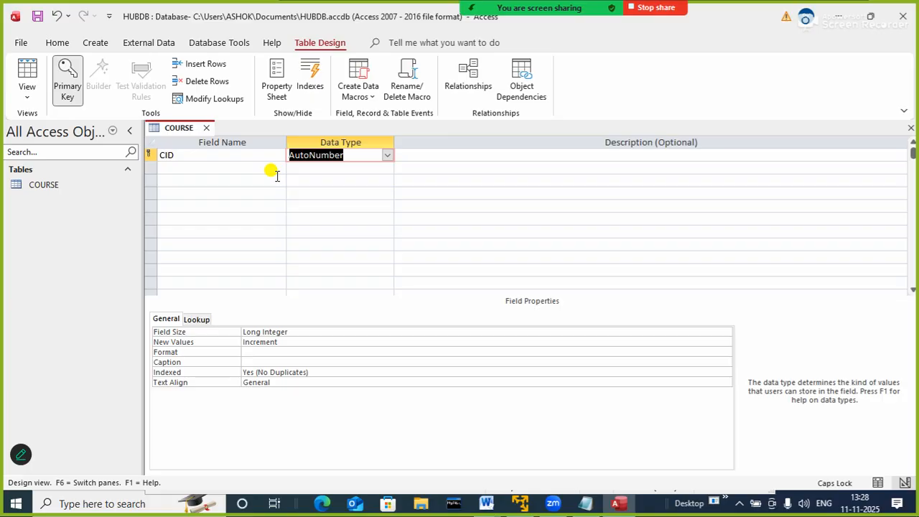
pyautogui.write('TX')
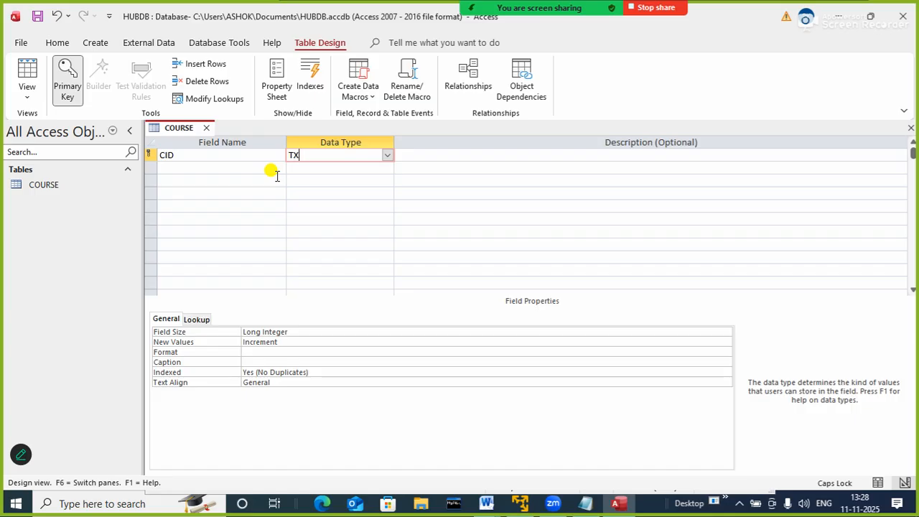
pyautogui.press('Tab')
pyautogui.press('Return')
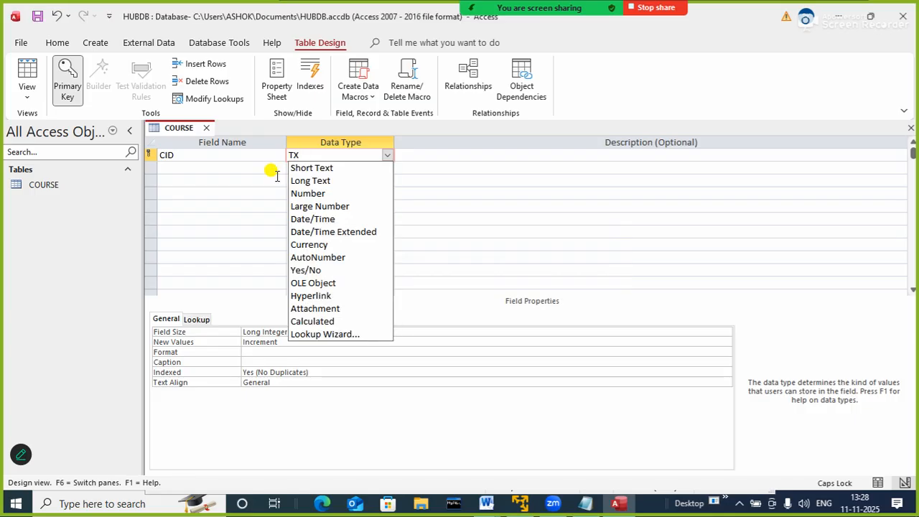
pyautogui.press('BackSpace')
pyautogui.press('BackSpace')
pyautogui.write('s')
pyautogui.press('Return')
pyautogui.press('Return')
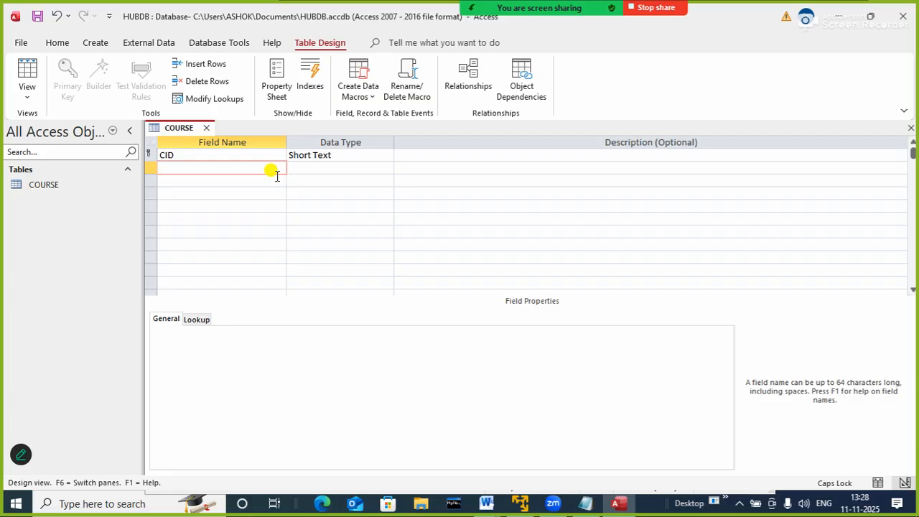
# Add a field named CN with the Short Text data type below CID
pyautogui.write('C')
pyautogui.press('BackSpace')
pyautogui.write('CN')
pyautogui.press('Tab')
pyautogui.press('Tab')
pyautogui.press('Tab')
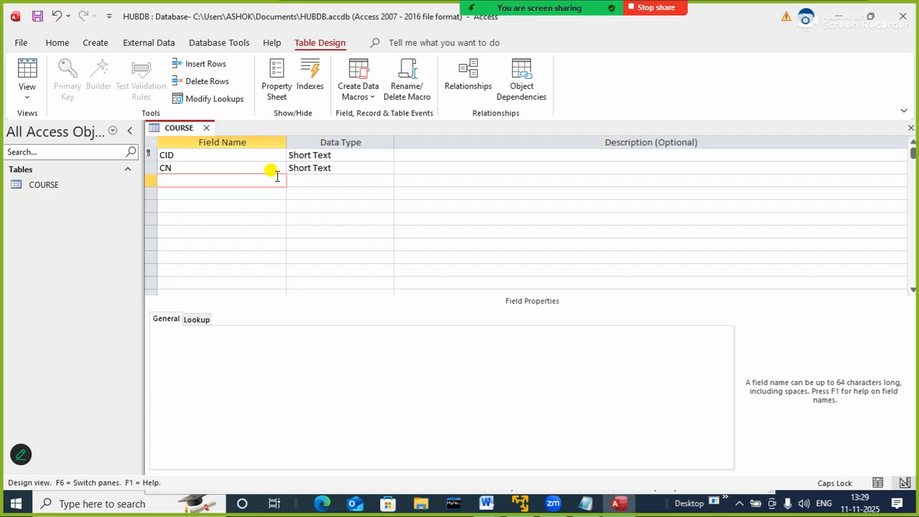
# Add a field named CD with the Short Text data type below CN
pyautogui.write('CD')
pyautogui.press('Tab')
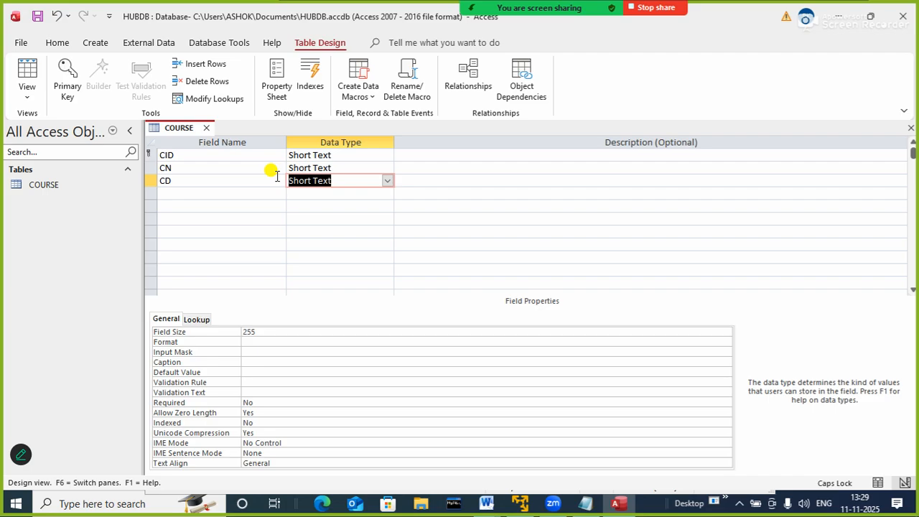
pyautogui.press('Tab')
pyautogui.press('Tab')
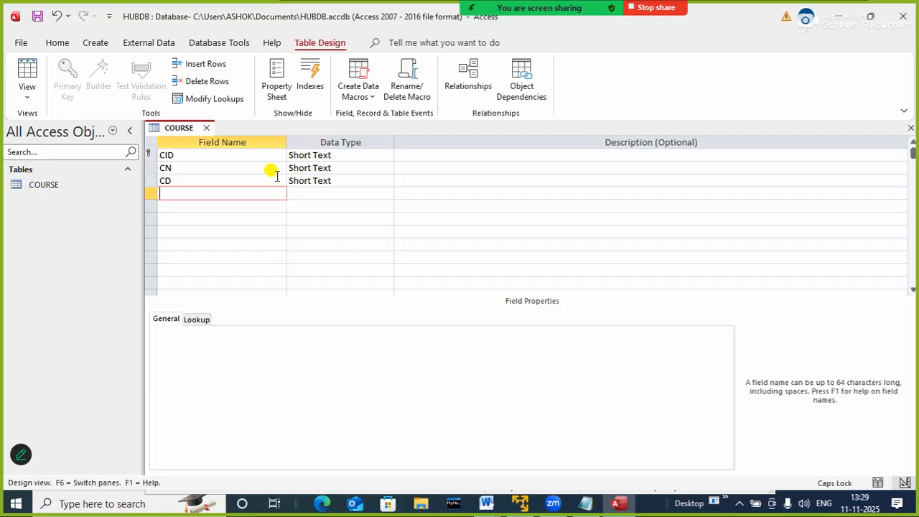
# Add a field named CF below CD and set its data type to Number
pyautogui.write('CF')
pyautogui.press('Tab')
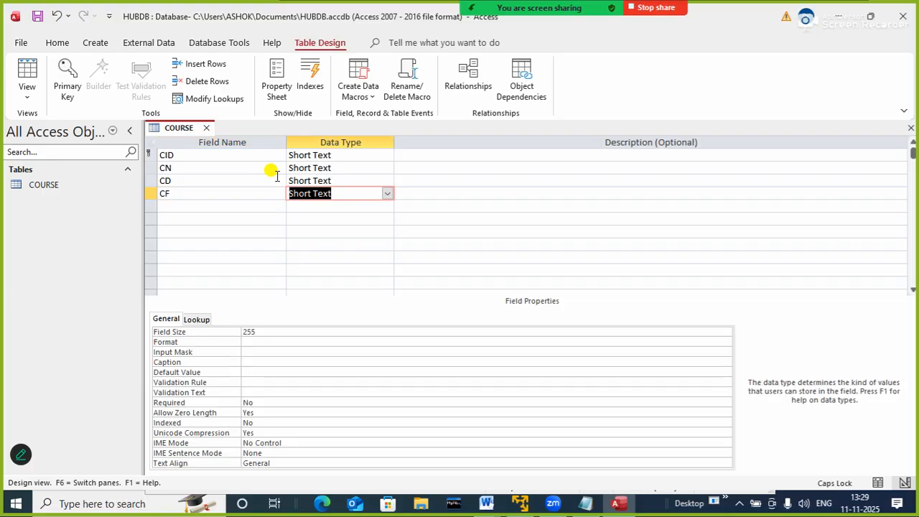
pyautogui.write('n')
pyautogui.press('Tab')
pyautogui.press('Tab')
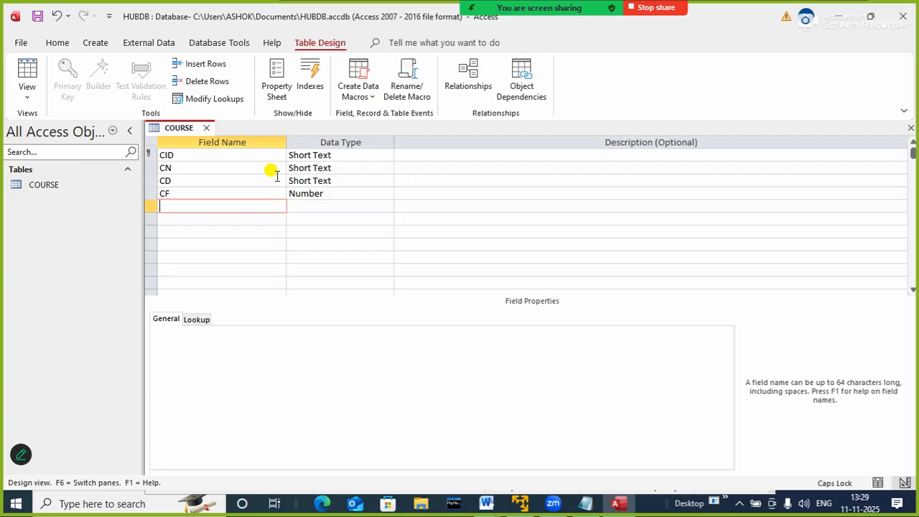
# Set the caption of the CID field to COURSE_ID
pyautogui.click(204, 167)
pyautogui.click(203, 155)
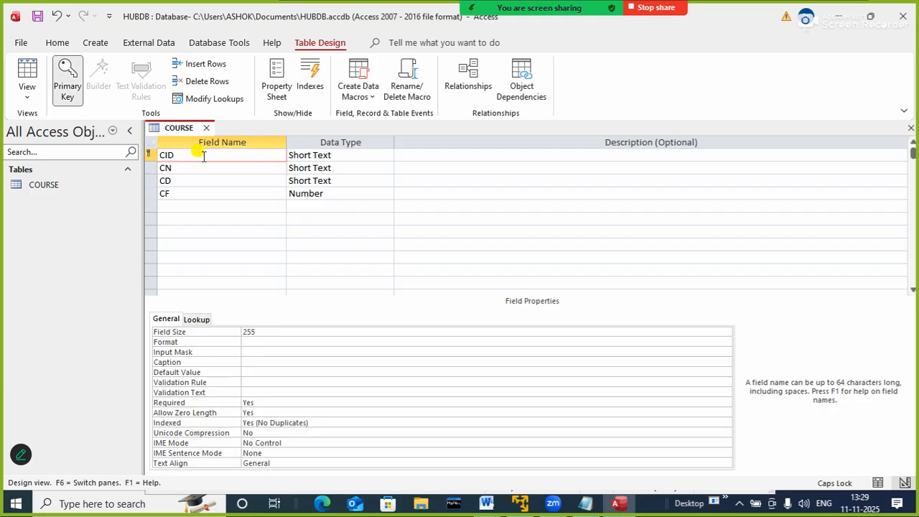
pyautogui.click(259, 342)
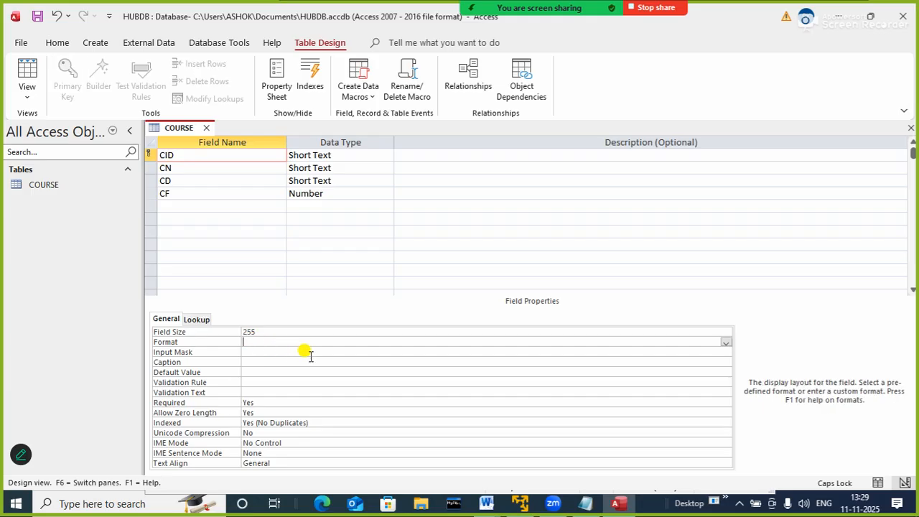
pyautogui.click(280, 352)
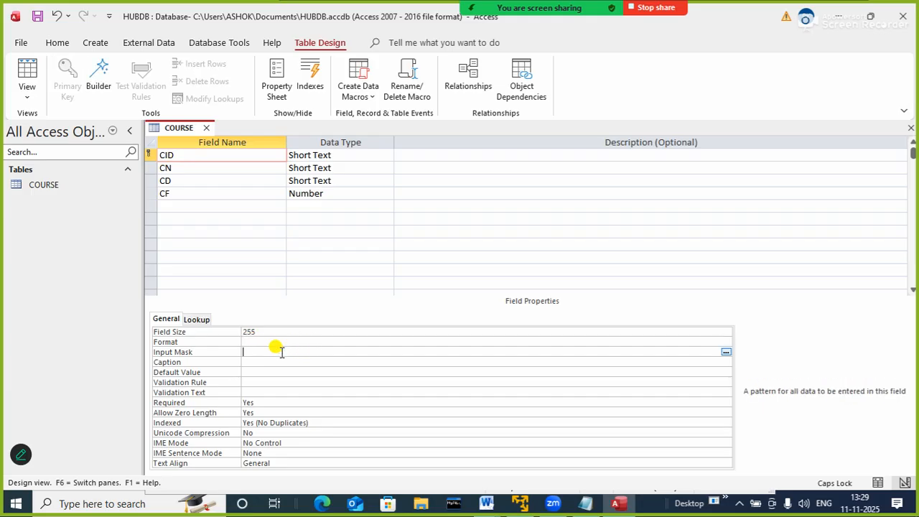
pyautogui.click(277, 363)
pyautogui.write('C')
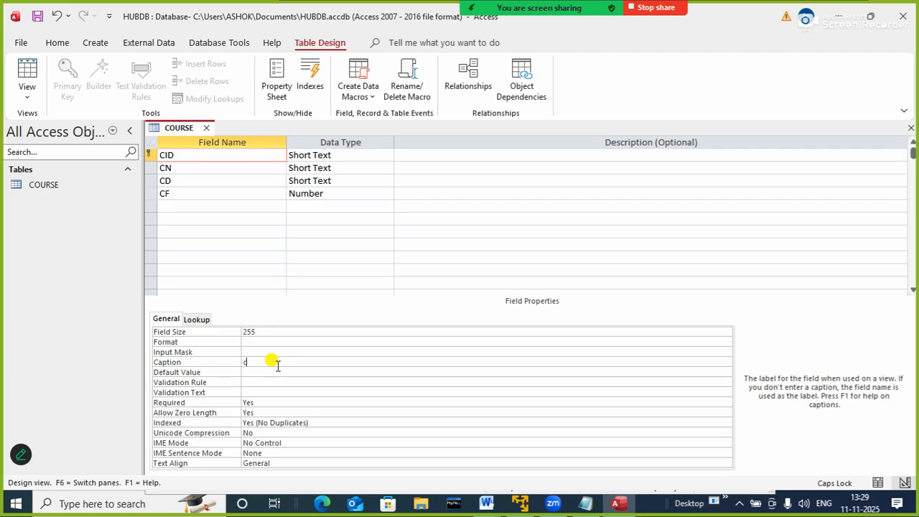
pyautogui.write('OUR')
pyautogui.press('BackSpace')
pyautogui.press('BackSpace')
pyautogui.press('BackSpace')
pyautogui.press('BackSpace')
pyautogui.write('CIYUR')
pyautogui.press('BackSpace')
pyautogui.press('BackSpace')
pyautogui.press('BackSpace')
pyautogui.press('BackSpace')
pyautogui.write('OURS')
pyautogui.write('E_ID')
# Set the caption of the CN field to COURSE_NAME
pyautogui.click(167, 167)
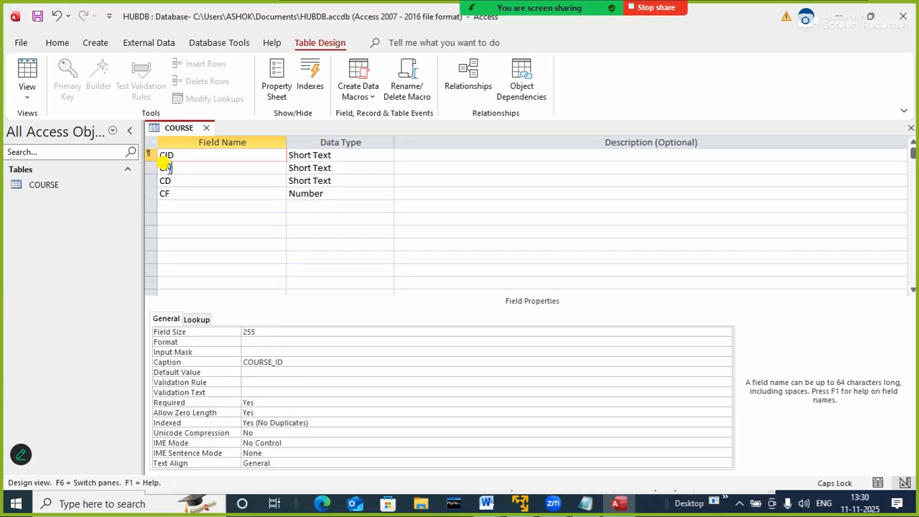
pyautogui.click(256, 351)
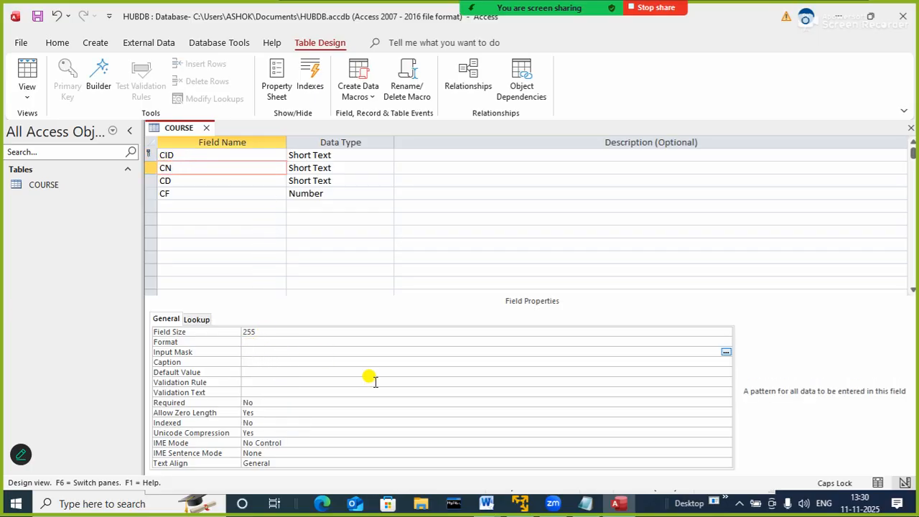
pyautogui.click(307, 361)
pyautogui.write('C')
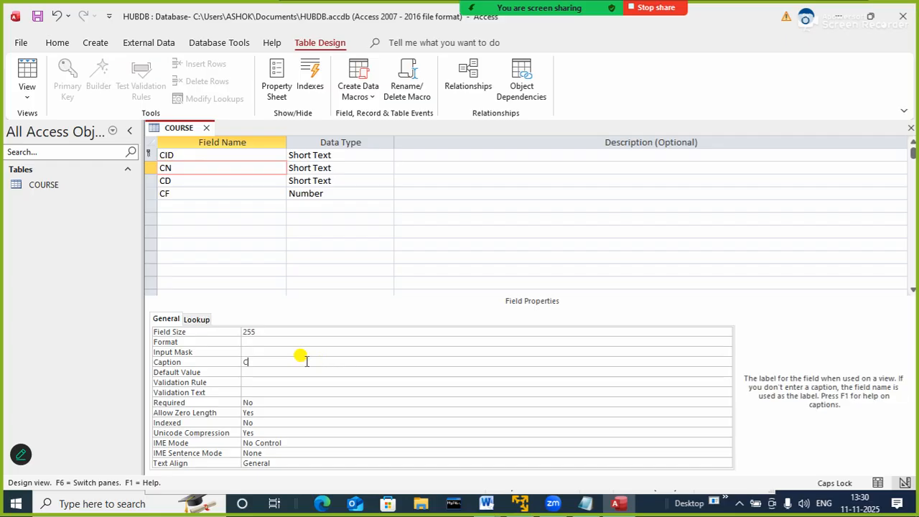
pyautogui.write('OURSE_NAME')
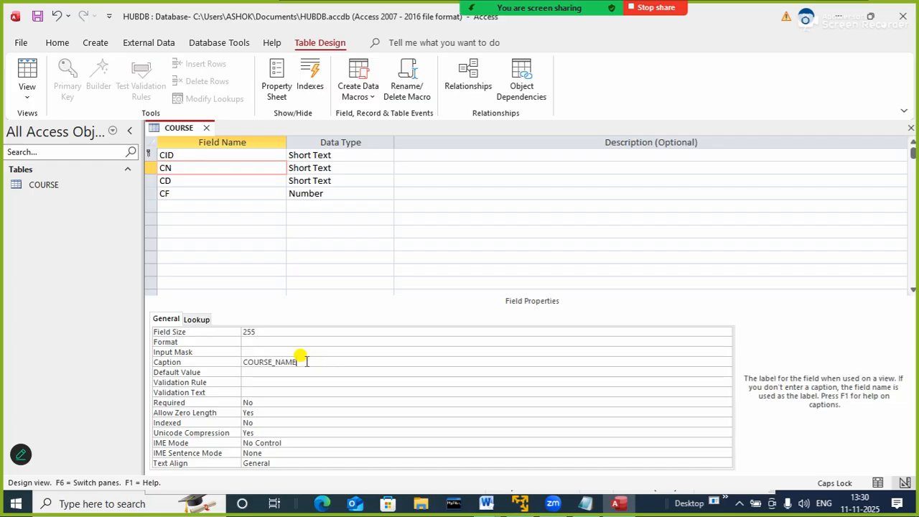
# Set the caption of the CD field to COURSE_DURATION
pyautogui.click(188, 180)
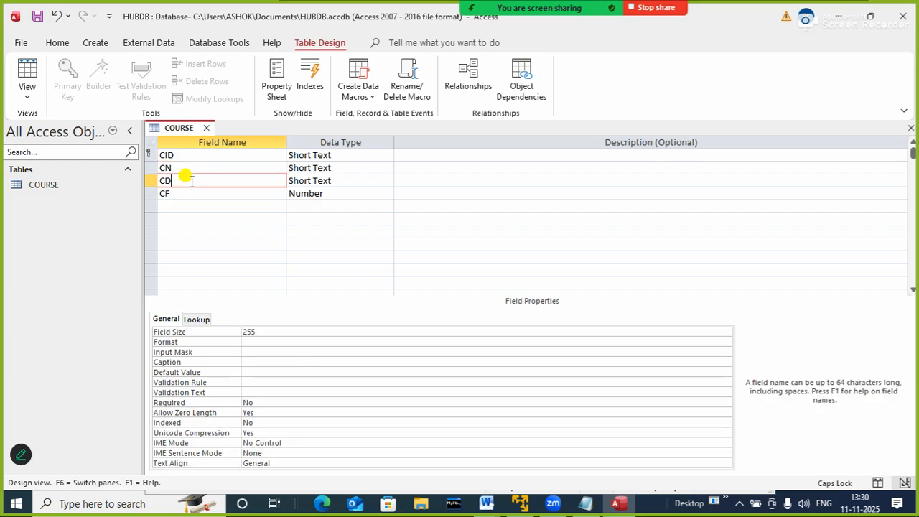
pyautogui.click(260, 362)
pyautogui.write('C')
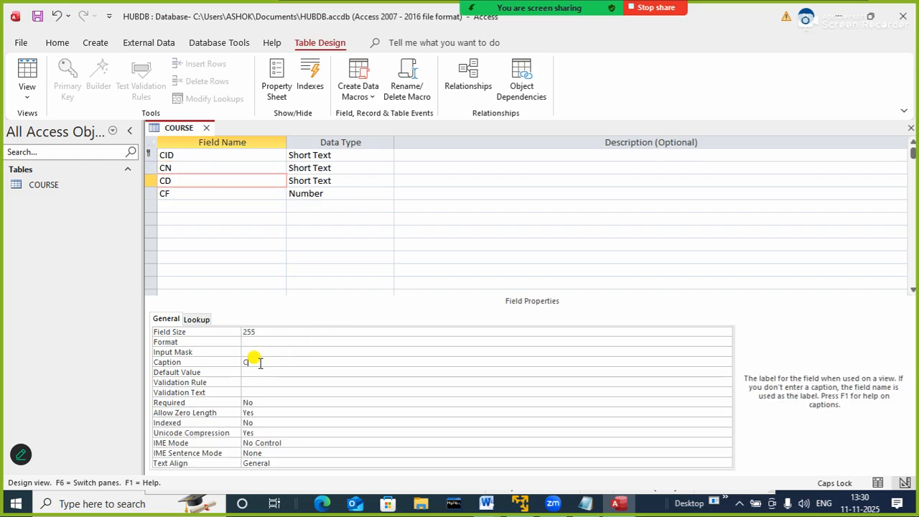
pyautogui.write('OURSE_DURATION')
# Set the caption of the CF field to COURSE_FEE and close the COURSE table, saving its design changes
pyautogui.click(205, 194)
pyautogui.click(280, 362)
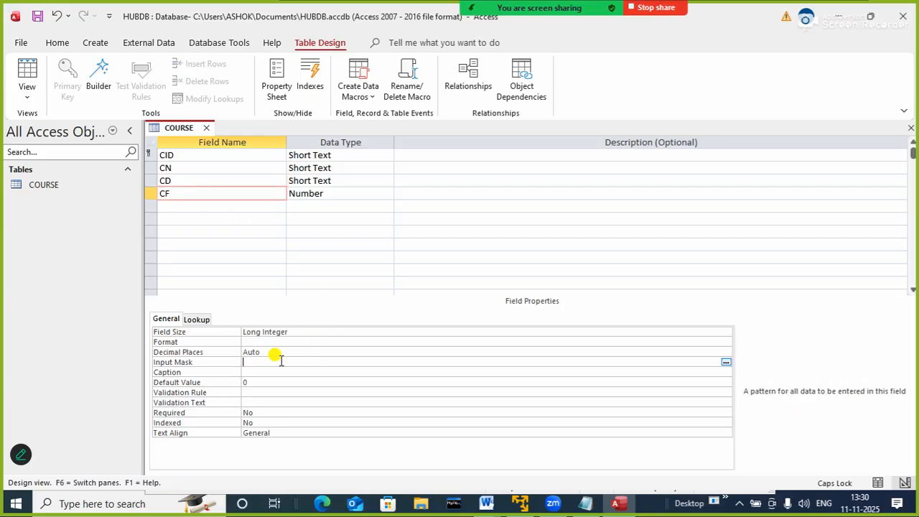
pyautogui.press('Tab')
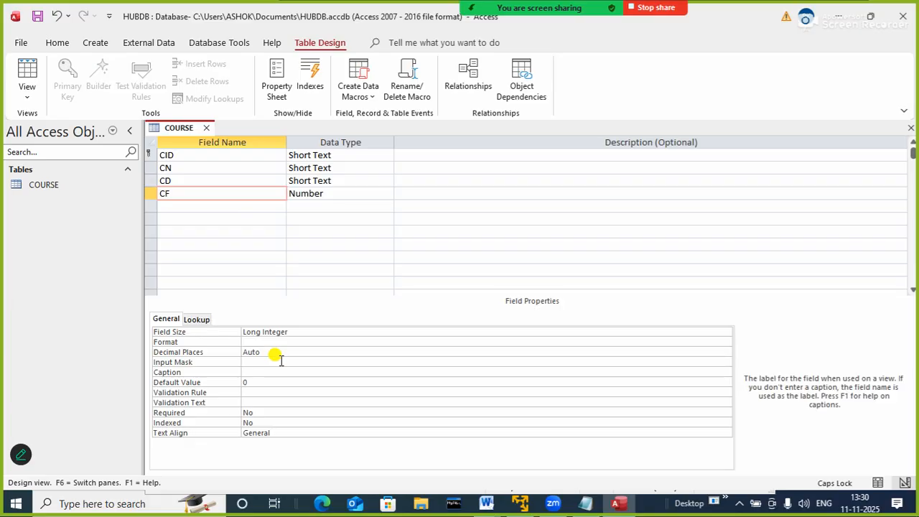
pyautogui.write('COURSE_FEE')
pyautogui.click(356, 361)
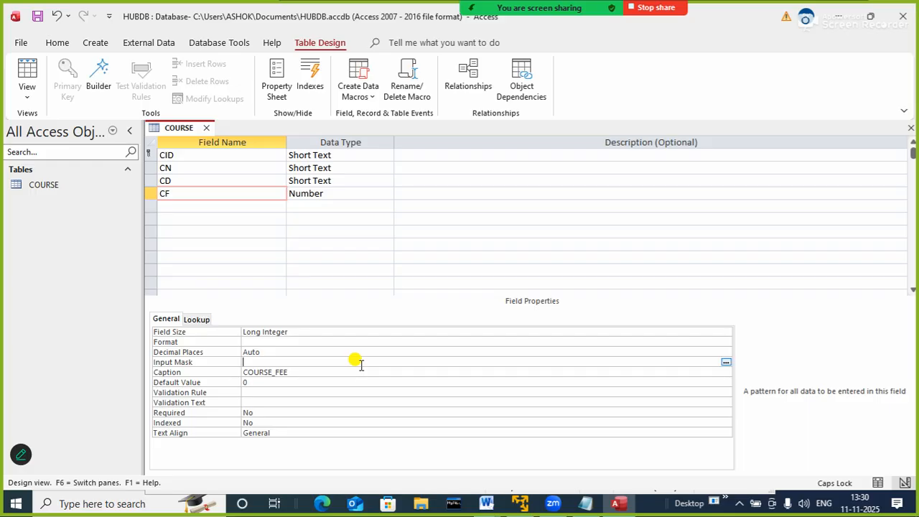
pyautogui.click(206, 129)
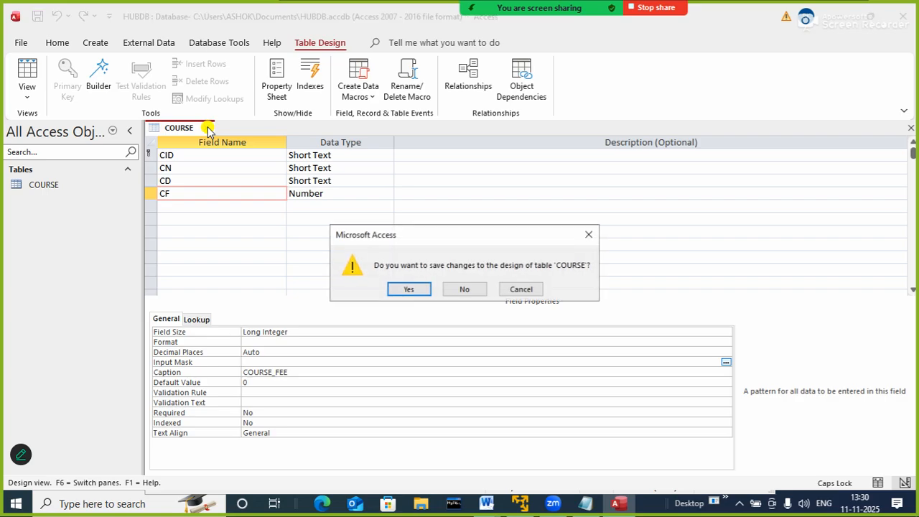
pyautogui.click(409, 291)
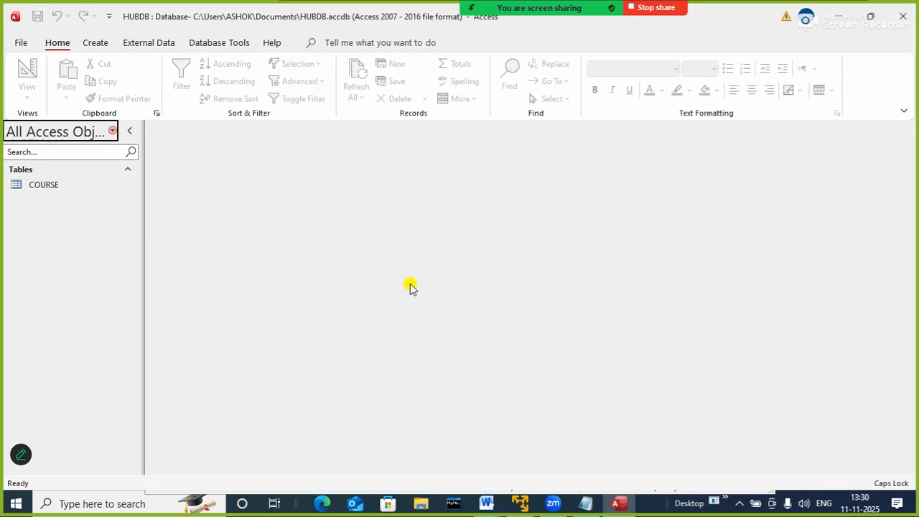
# Open the COURSE table's datasheet, widen its four columns to fit their full captions, and close it with the layout saved
pyautogui.click(38, 185)
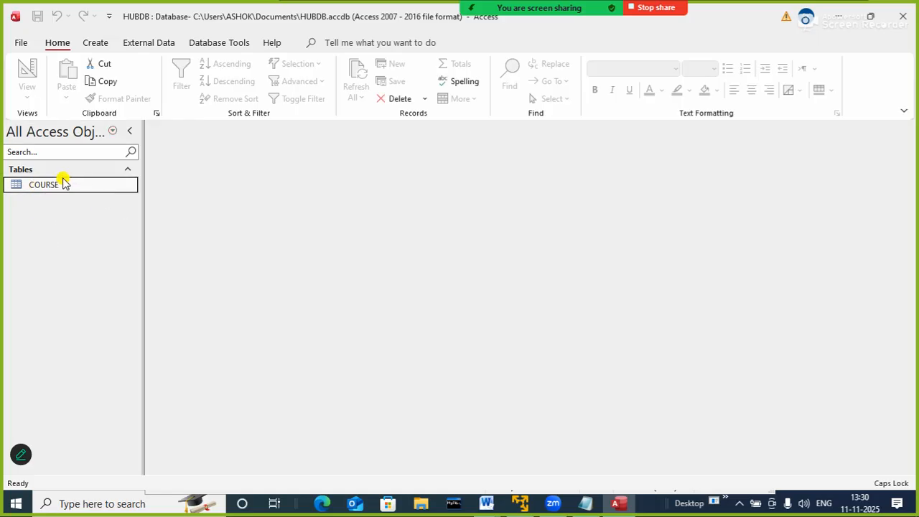
pyautogui.doubleClick(61, 185)
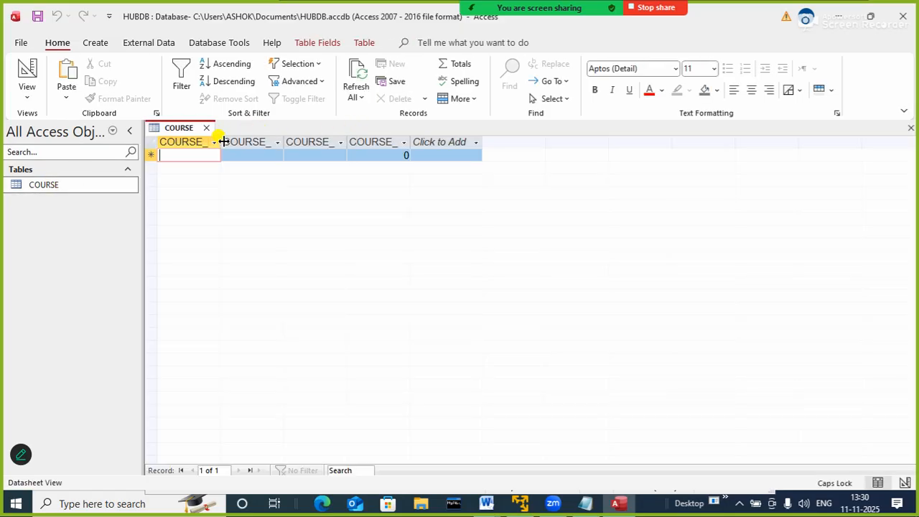
pyautogui.moveTo(221, 140); pyautogui.dragTo(254, 140)
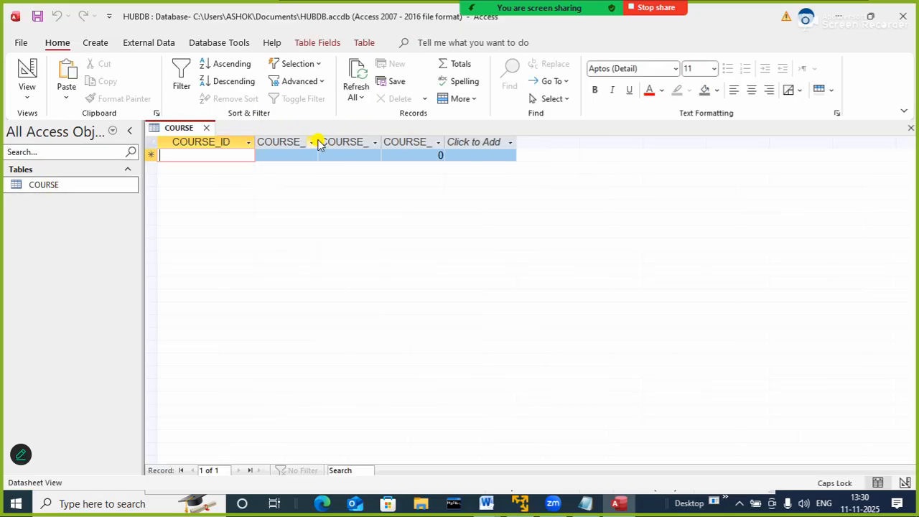
pyautogui.moveTo(316, 136); pyautogui.dragTo(367, 140)
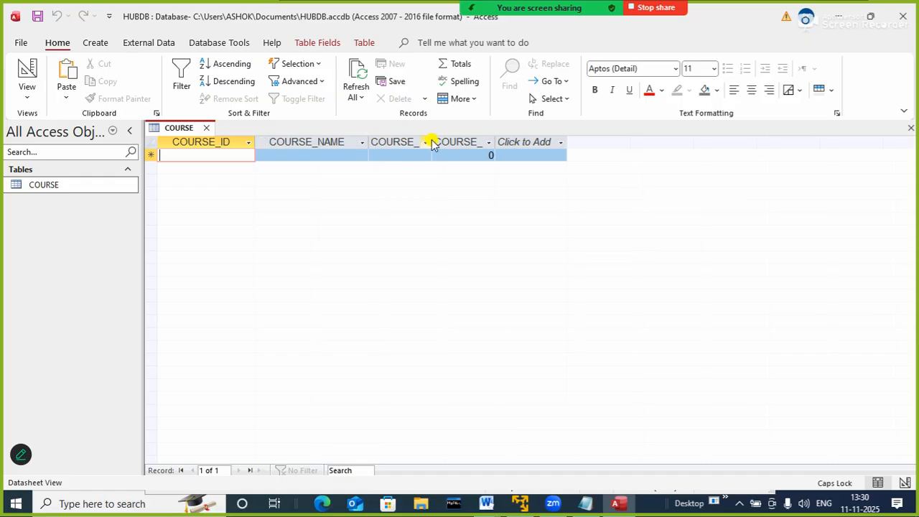
pyautogui.moveTo(432, 137); pyautogui.dragTo(485, 142)
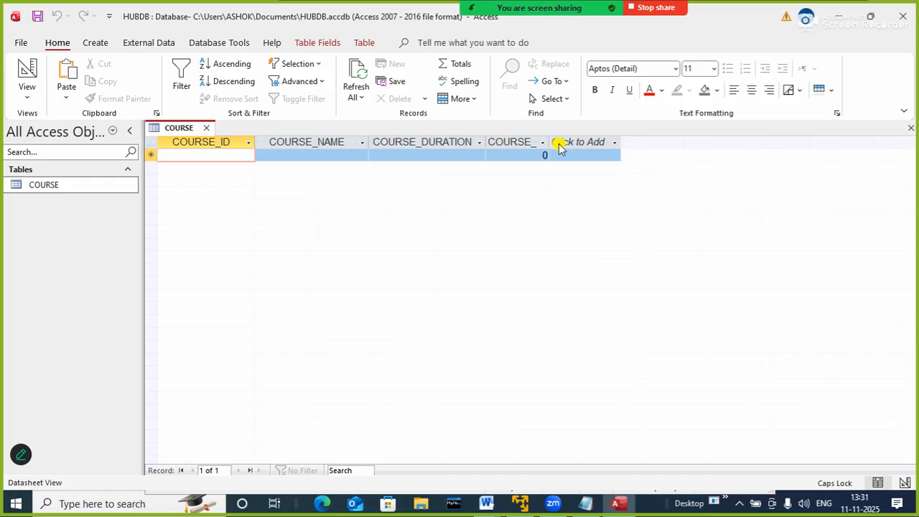
pyautogui.moveTo(548, 142); pyautogui.dragTo(589, 142)
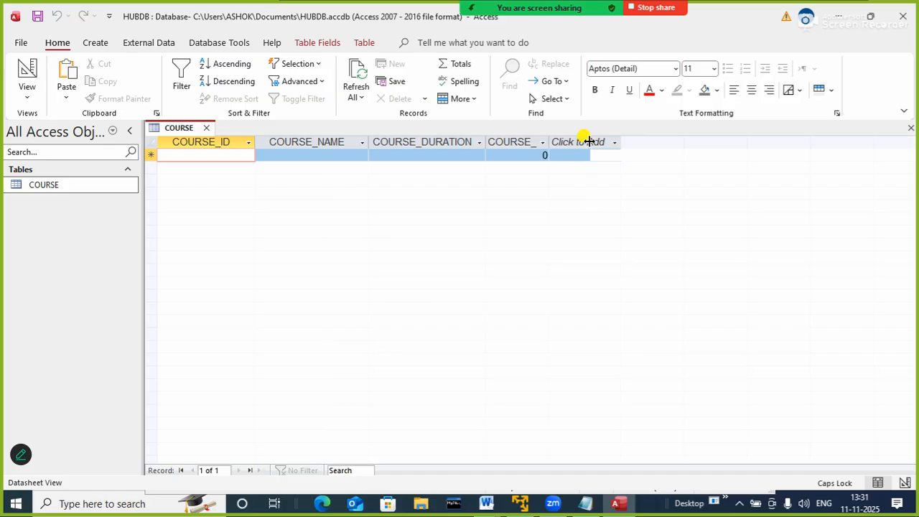
pyautogui.click(451, 268)
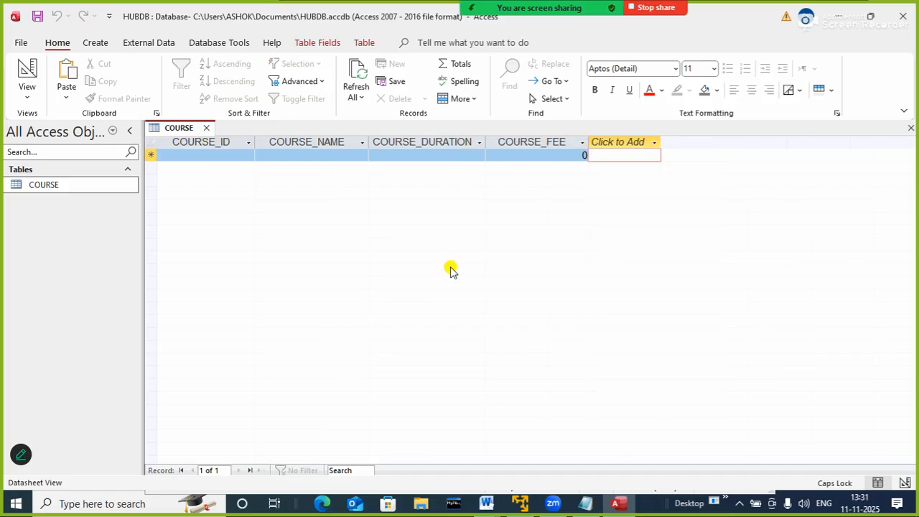
pyautogui.click(206, 127)
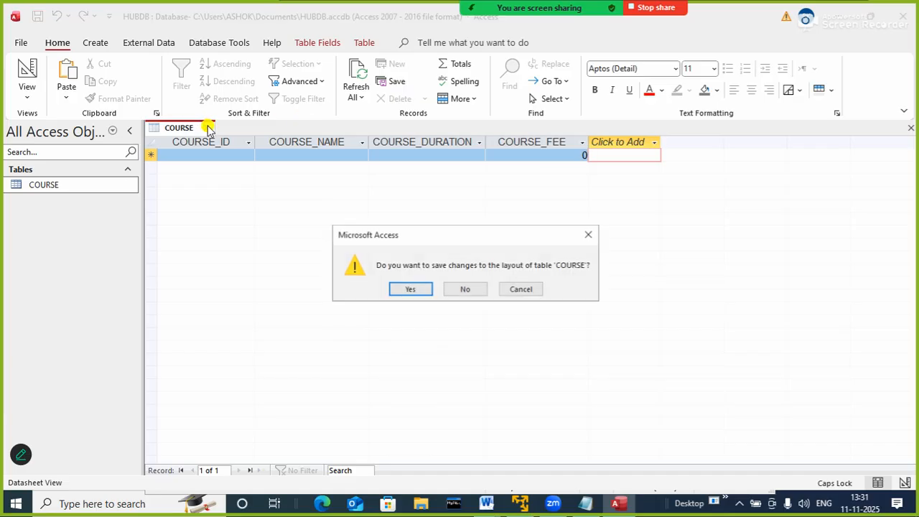
pyautogui.click(401, 289)
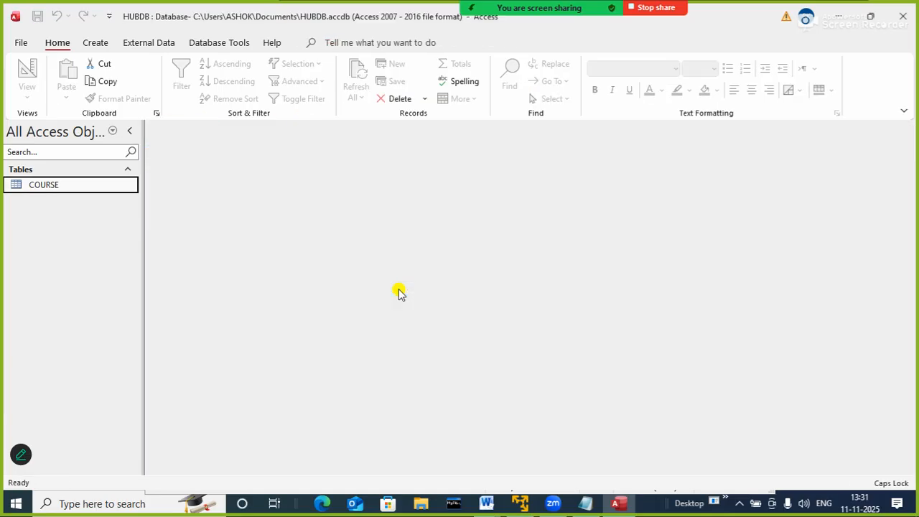
pyautogui.click(99, 43)
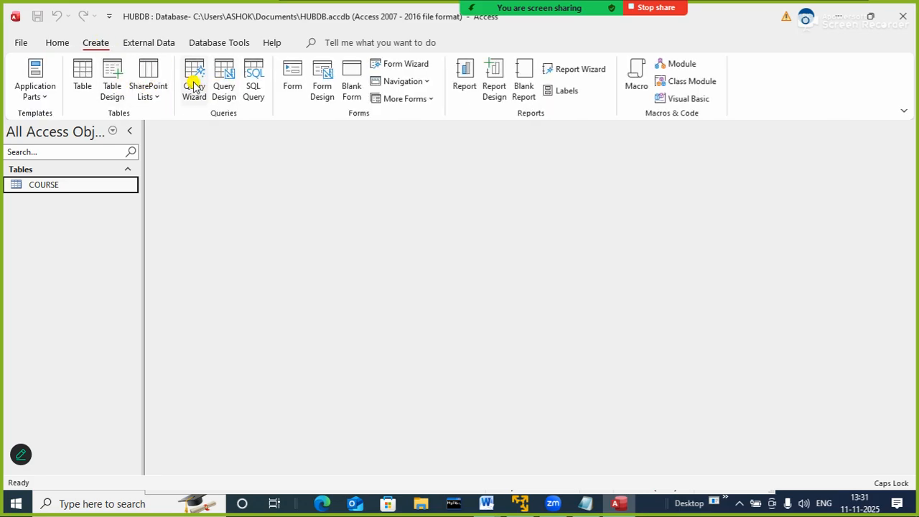
pyautogui.click(224, 81)
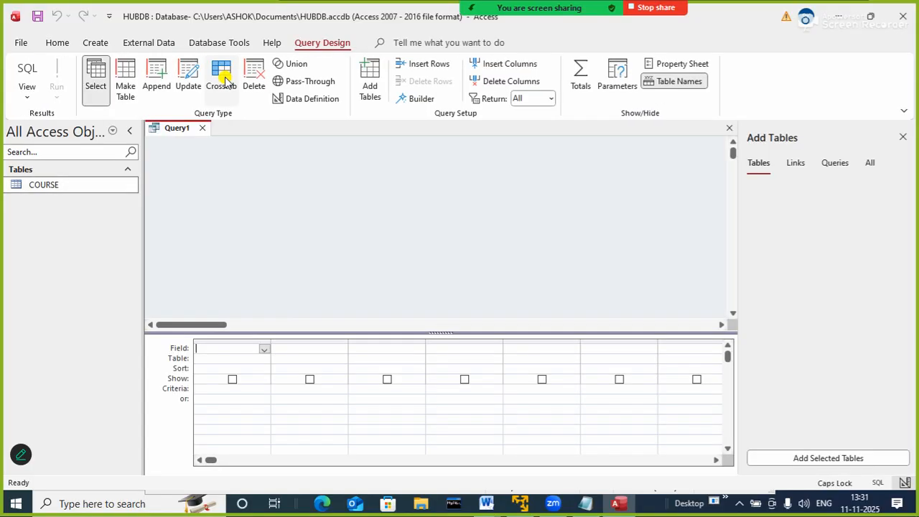
pyautogui.click(201, 127)
# Create a new table in Design view with a first field named SID of the Short Text data type
pyautogui.click(101, 43)
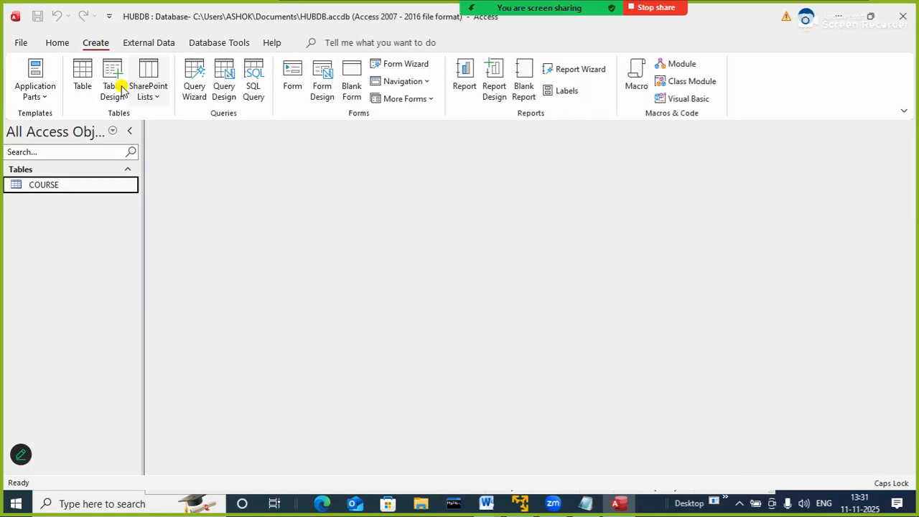
pyautogui.click(113, 76)
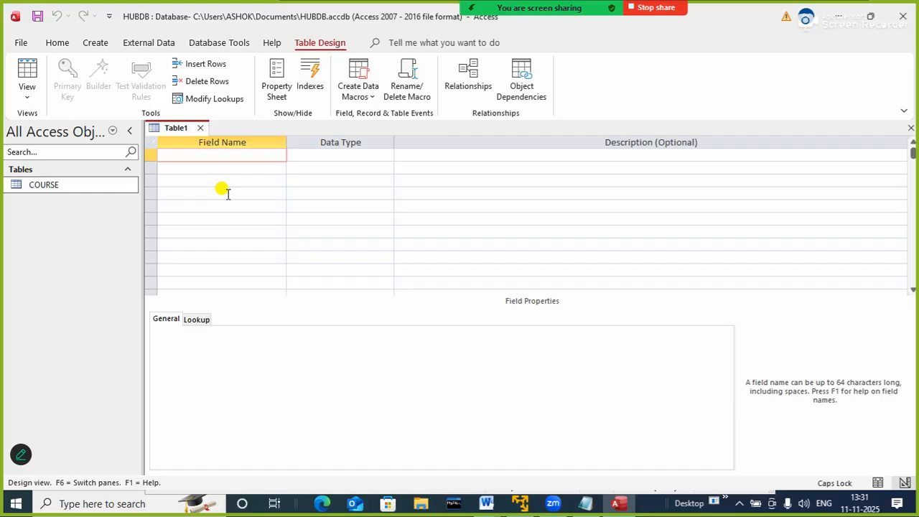
pyautogui.write('SID')
pyautogui.press('Tab')
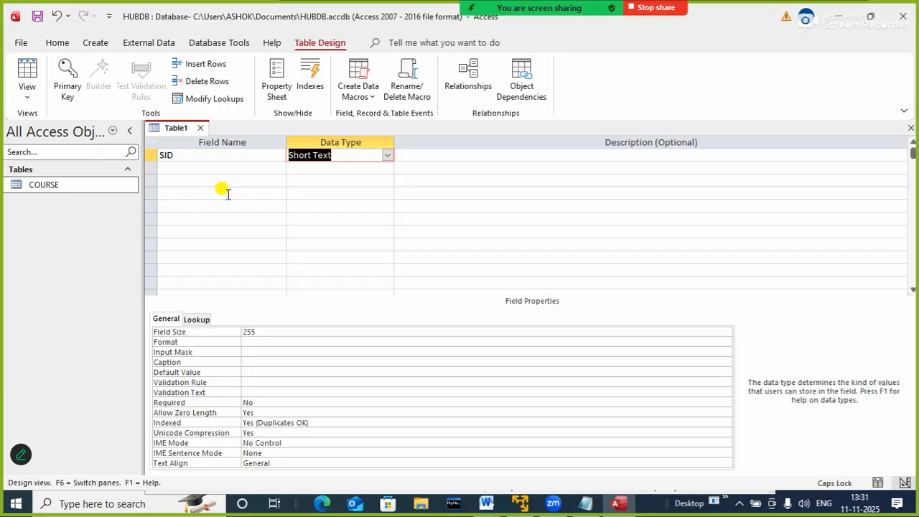
pyautogui.write('S')
pyautogui.press('Tab')
pyautogui.press('Tab')
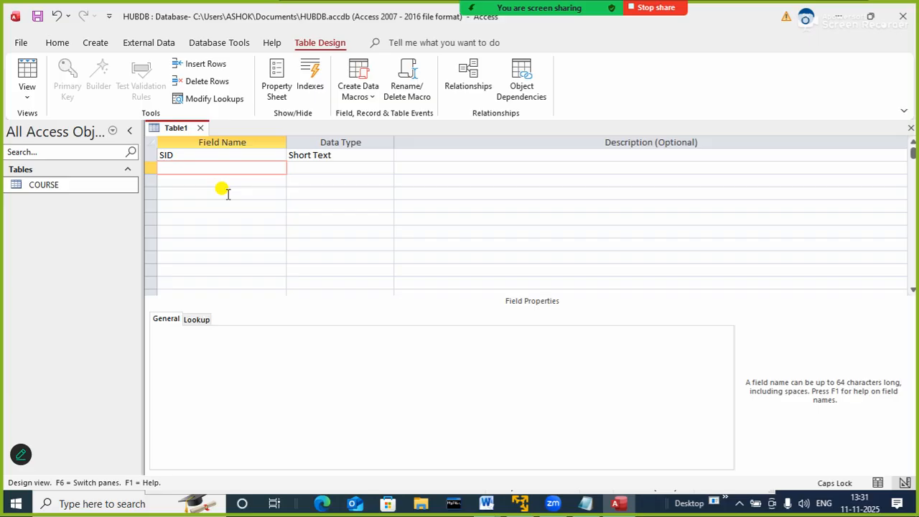
# Add the fields SN and PHONE below SID, both with the Short Text data type
pyautogui.write('SN')
pyautogui.press('Tab')
pyautogui.press('Tab')
pyautogui.press('Tab')
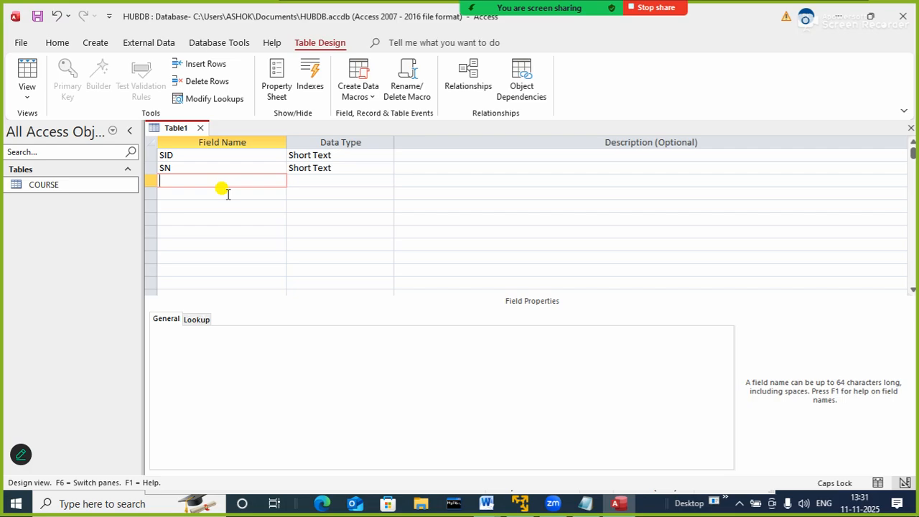
pyautogui.write('PHONE')
pyautogui.press('Tab')
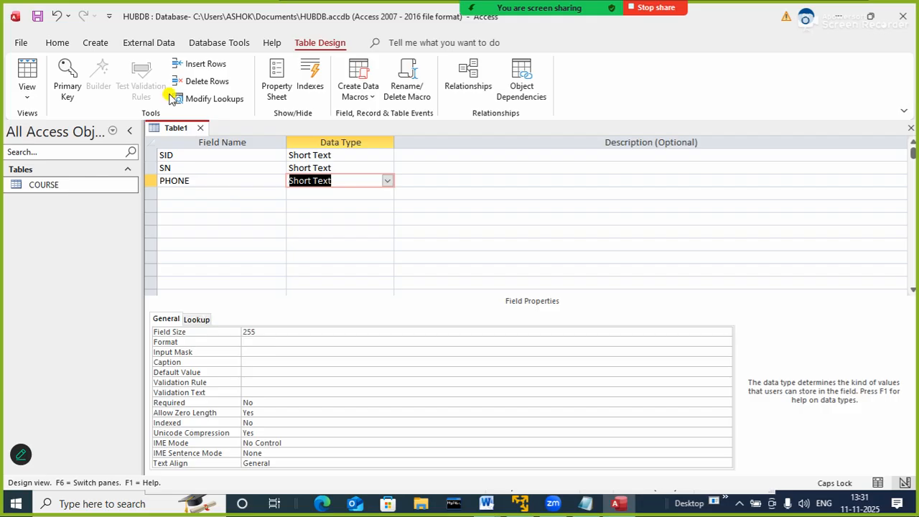
pyautogui.click(387, 184)
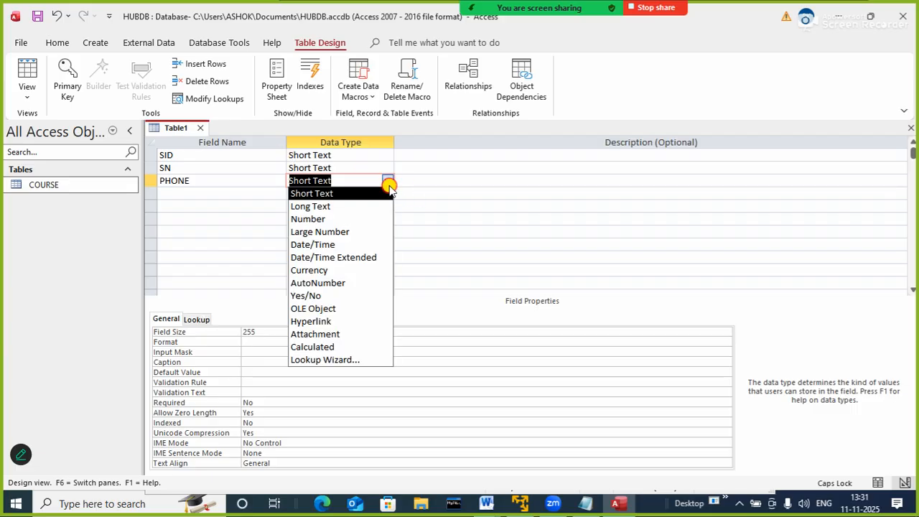
pyautogui.click(340, 359)
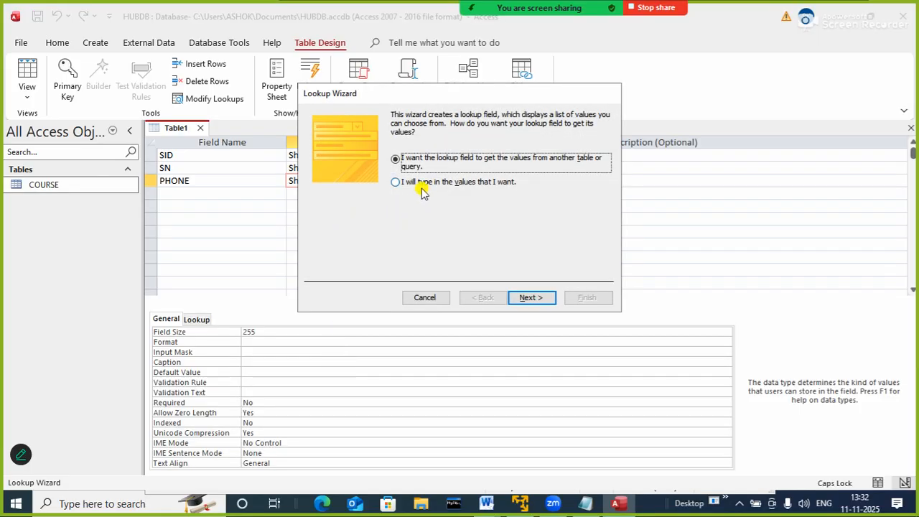
pyautogui.click(429, 300)
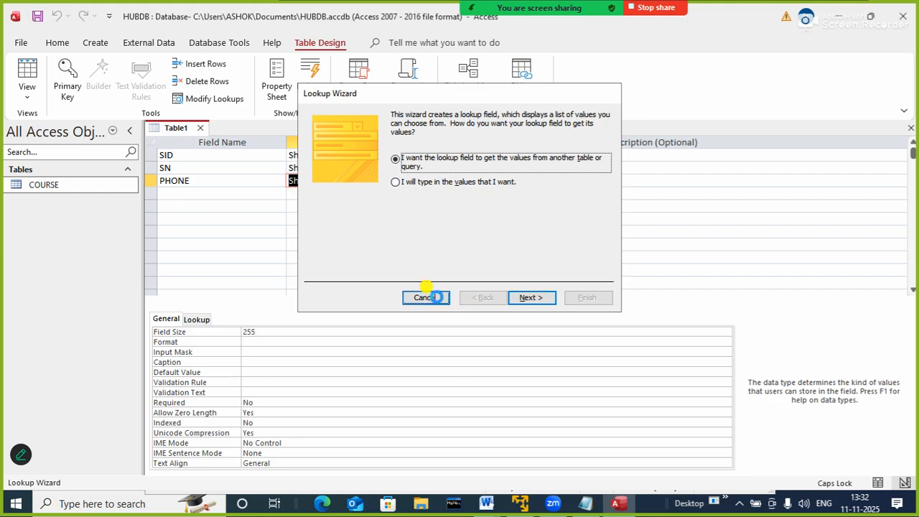
pyautogui.click(355, 203)
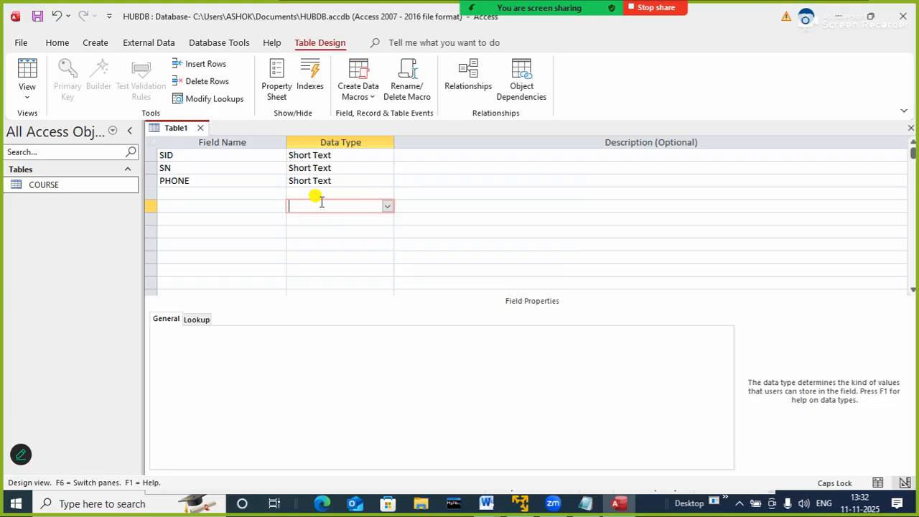
# Start the Input Mask Wizard for the PHONE field, saving the table as STUDENT without a primary key
pyautogui.click(318, 180)
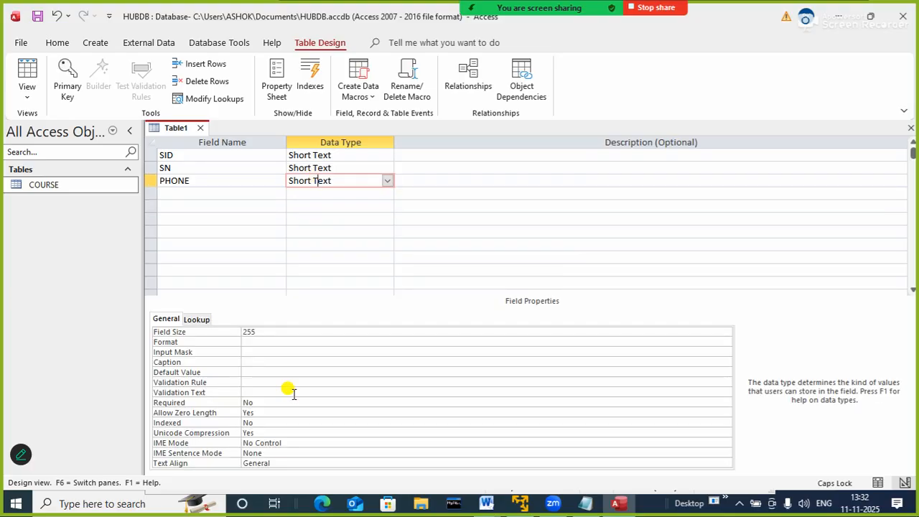
pyautogui.click(265, 352)
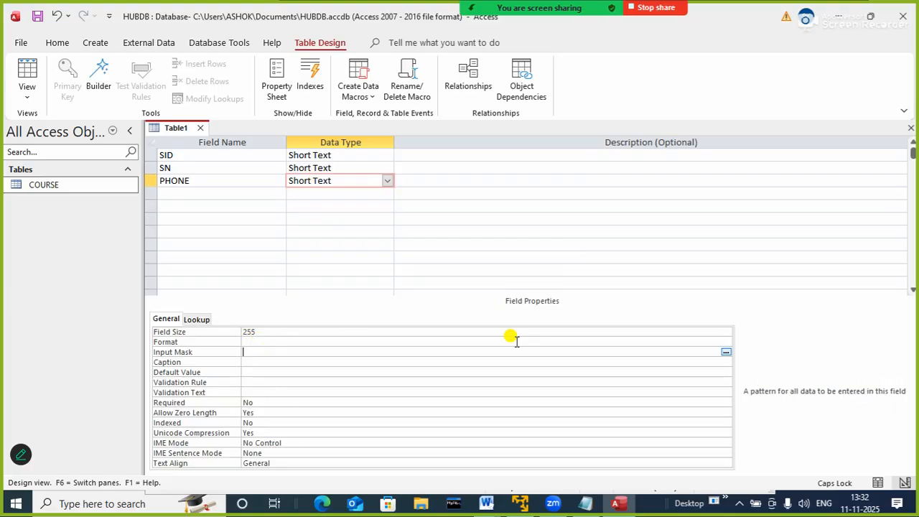
pyautogui.click(726, 353)
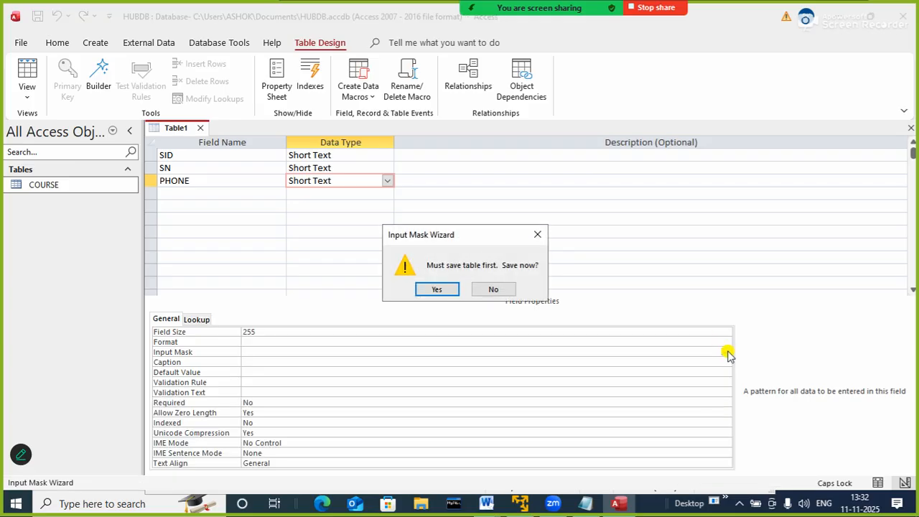
pyautogui.click(438, 290)
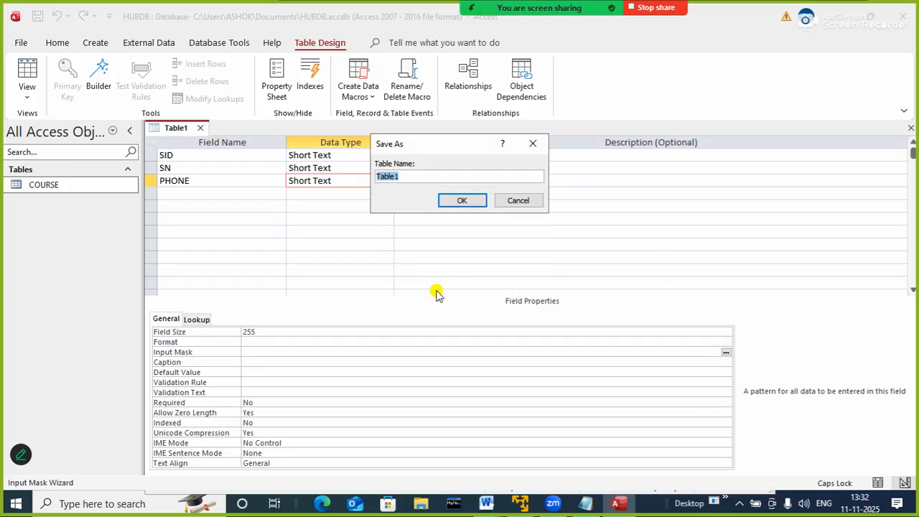
pyautogui.write('STUDENT')
pyautogui.press('Return')
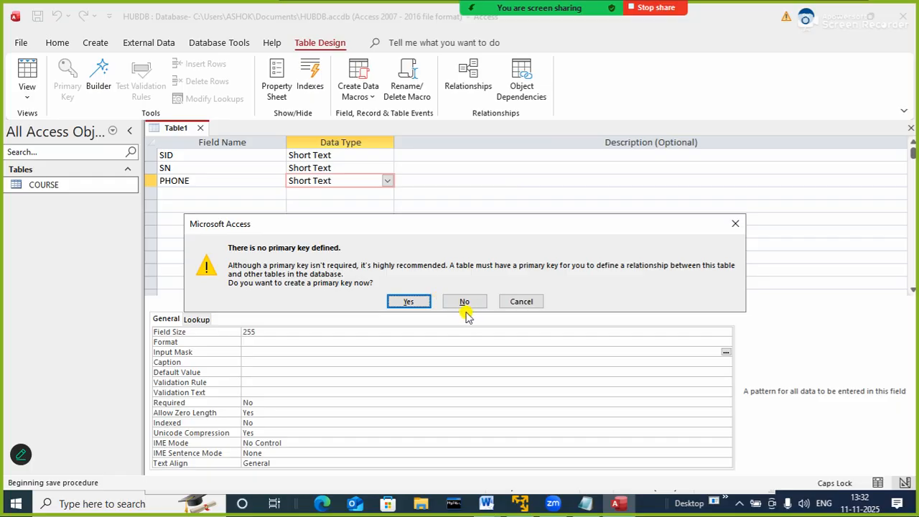
pyautogui.click(465, 302)
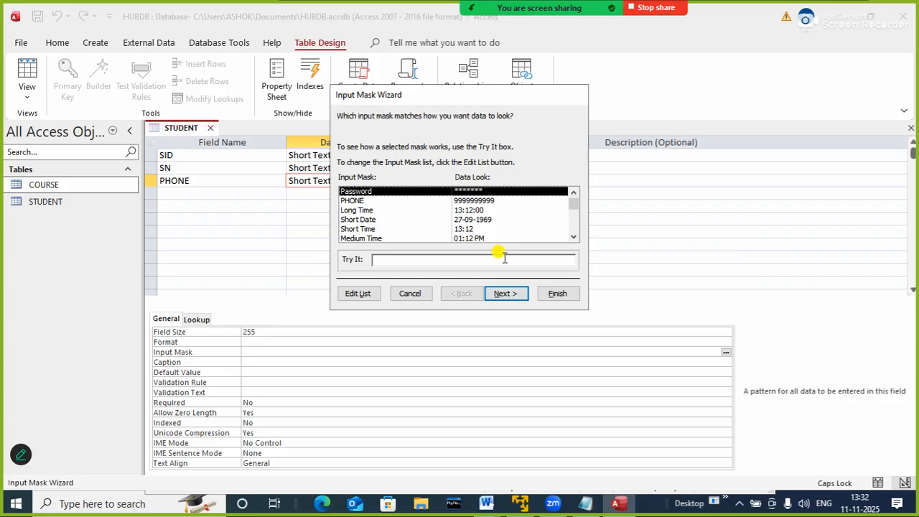
pyautogui.click(351, 201)
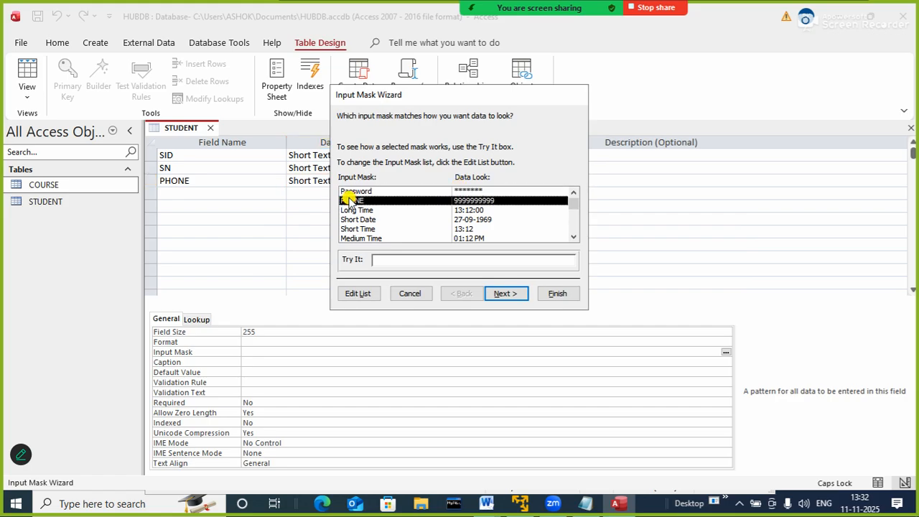
pyautogui.click(506, 293)
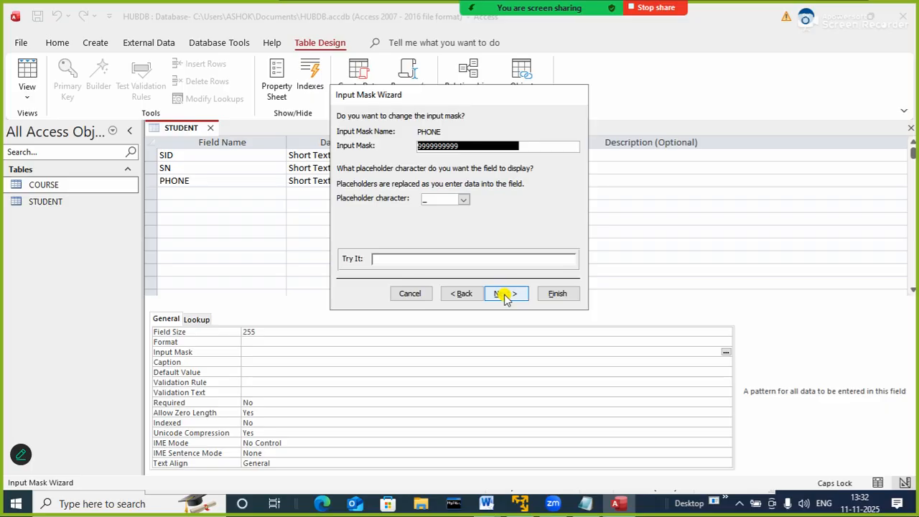
pyautogui.write('999999')
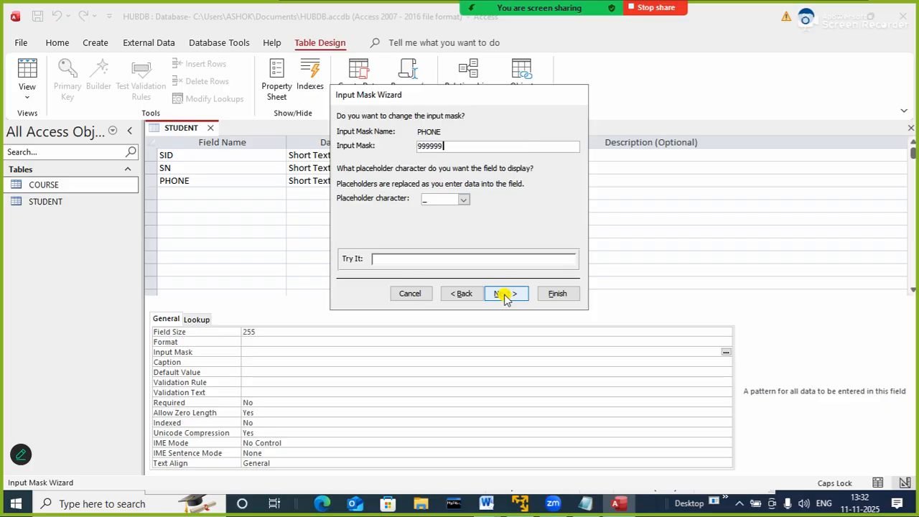
pyautogui.write('9999')
pyautogui.click(506, 294)
pyautogui.click(506, 294)
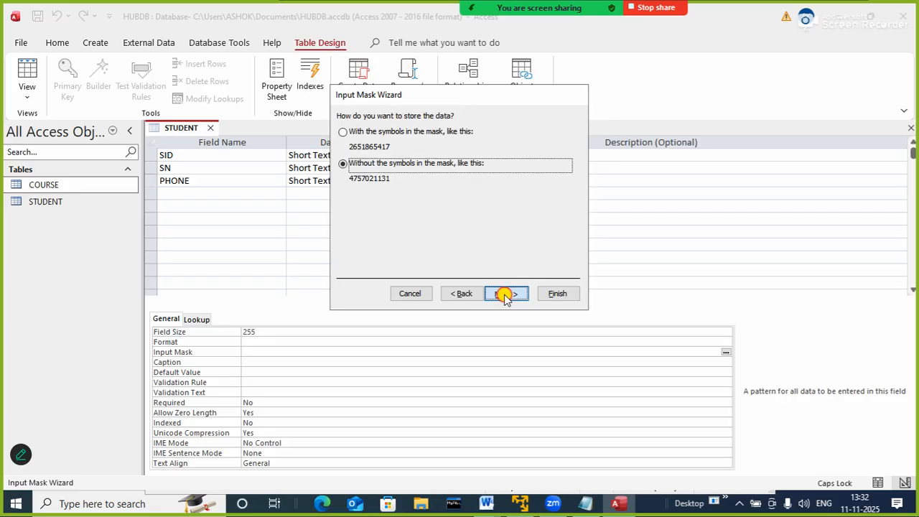
pyautogui.click(552, 291)
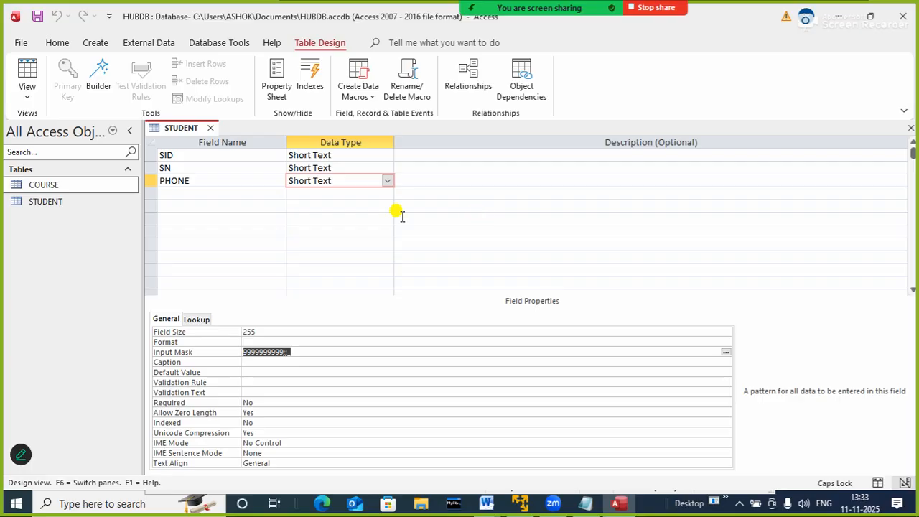
# Add a field named DOA below PHONE with the Date/Time data type
pyautogui.click(236, 192)
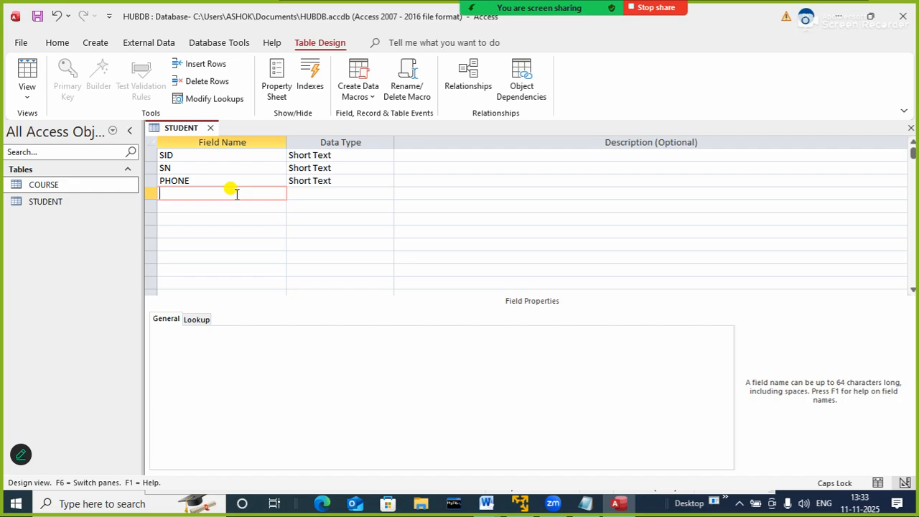
pyautogui.write('DOA')
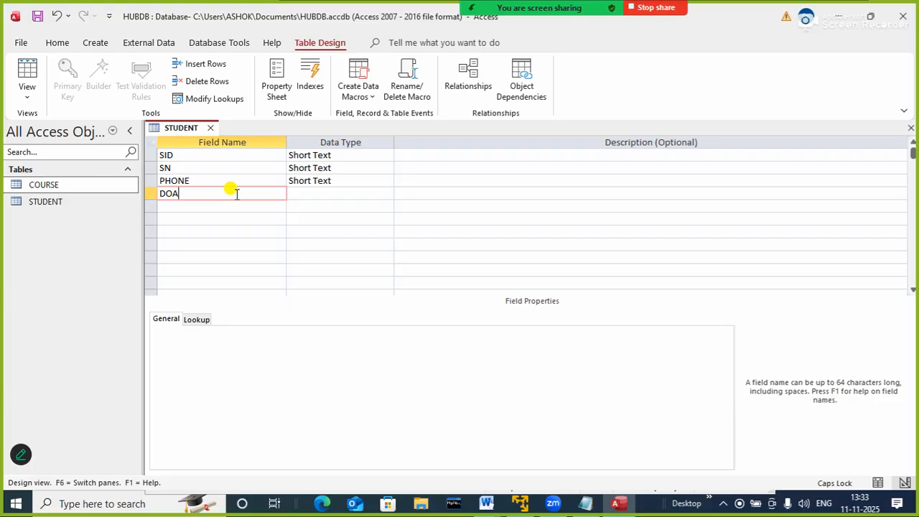
pyautogui.press('Tab')
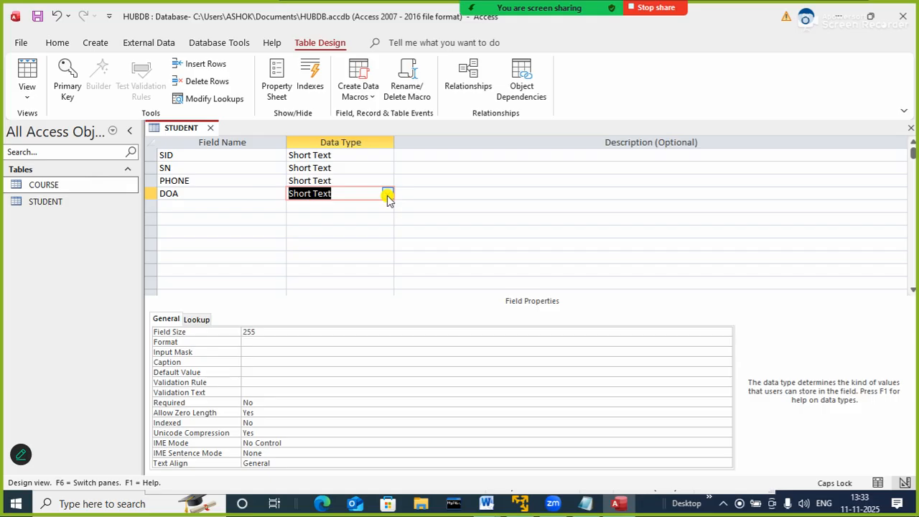
pyautogui.write('DAte/Time')
pyautogui.click(387, 195)
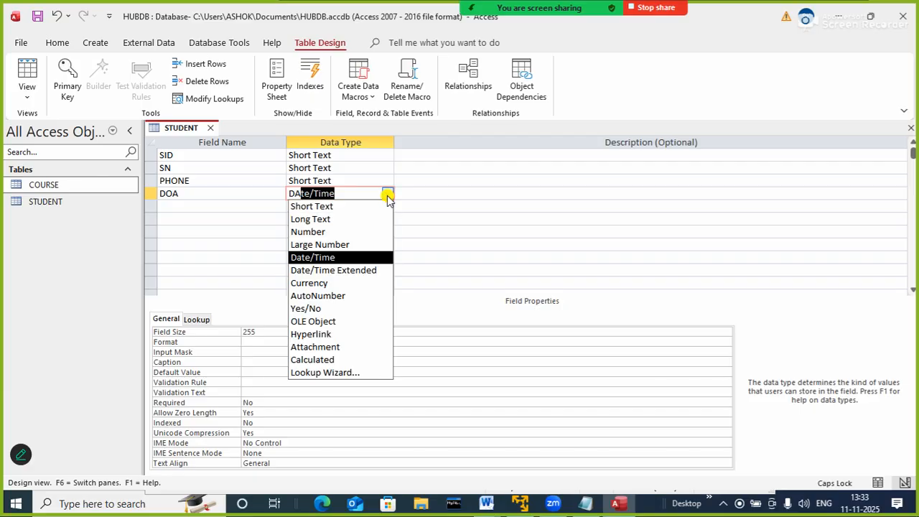
pyautogui.click(316, 258)
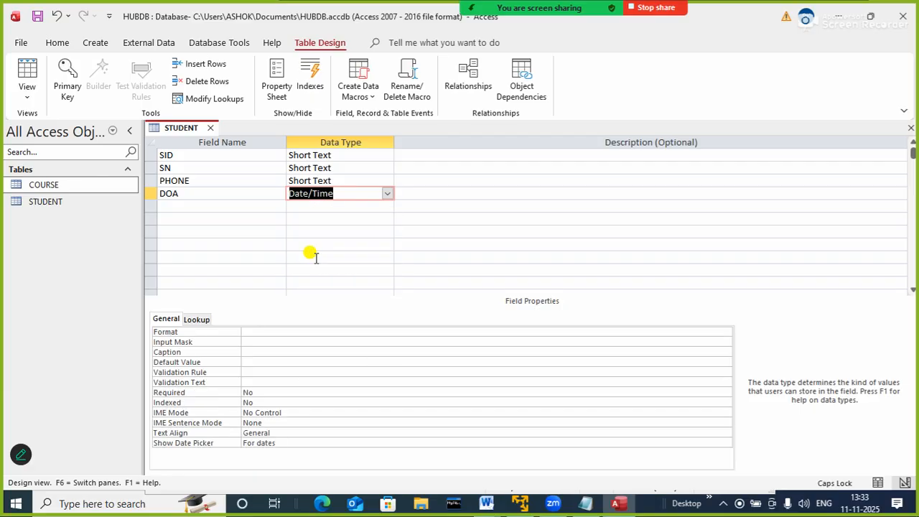
# Add a field named AGE below DOA with the Number data type
pyautogui.click(241, 207)
pyautogui.write('AGE')
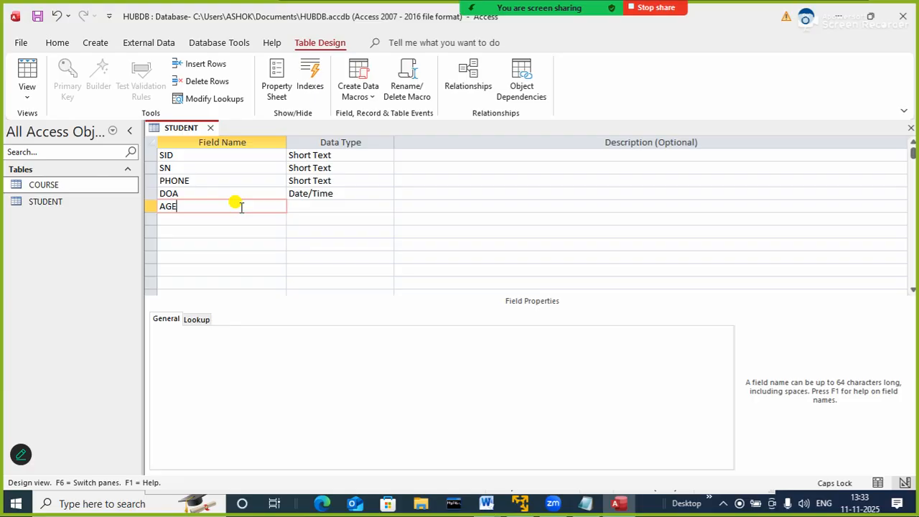
pyautogui.press('Tab')
pyautogui.write('n')
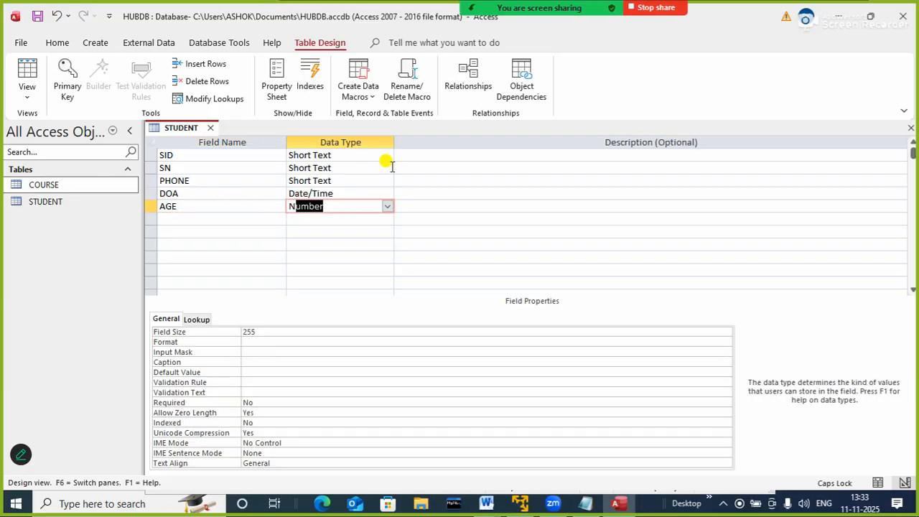
pyautogui.press('Tab')
pyautogui.press('Tab')
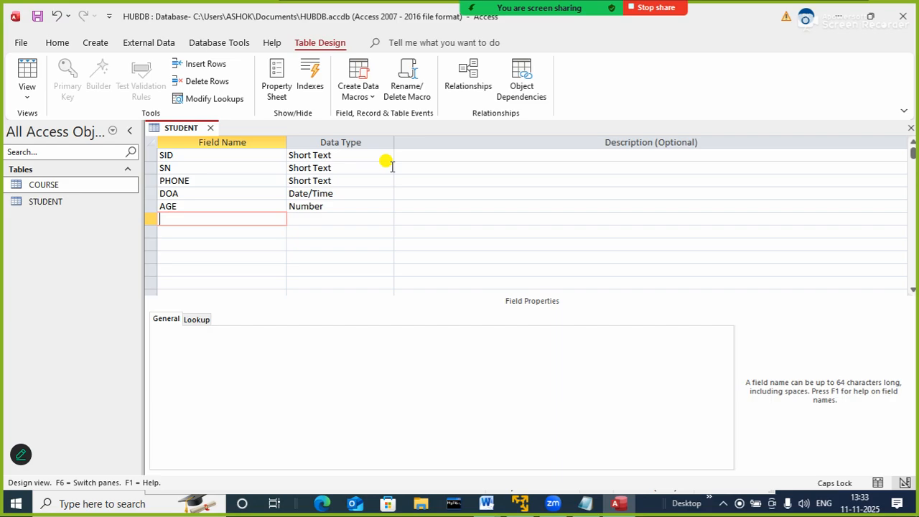
# Add a field named EMAIL below AGE with the Hyperlink data type
pyautogui.write('EMAIL')
pyautogui.press('Tab')
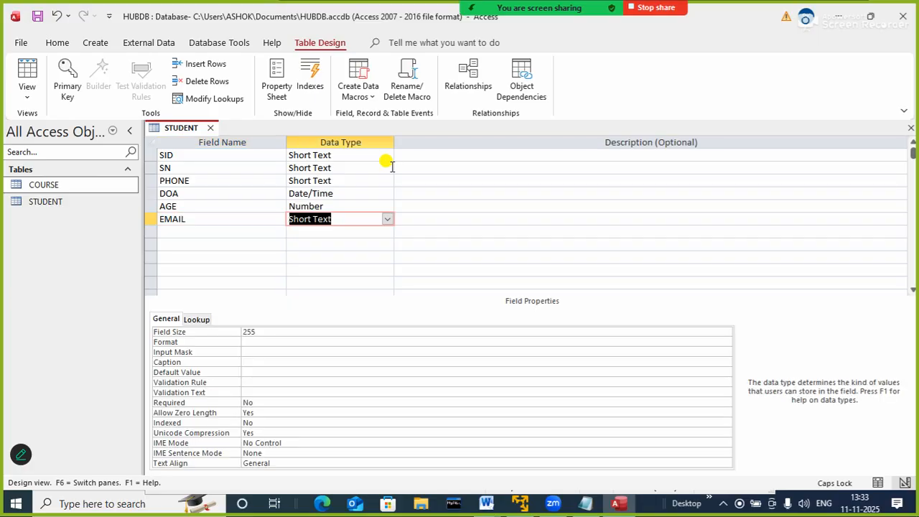
pyautogui.write('h')
pyautogui.press('Tab')
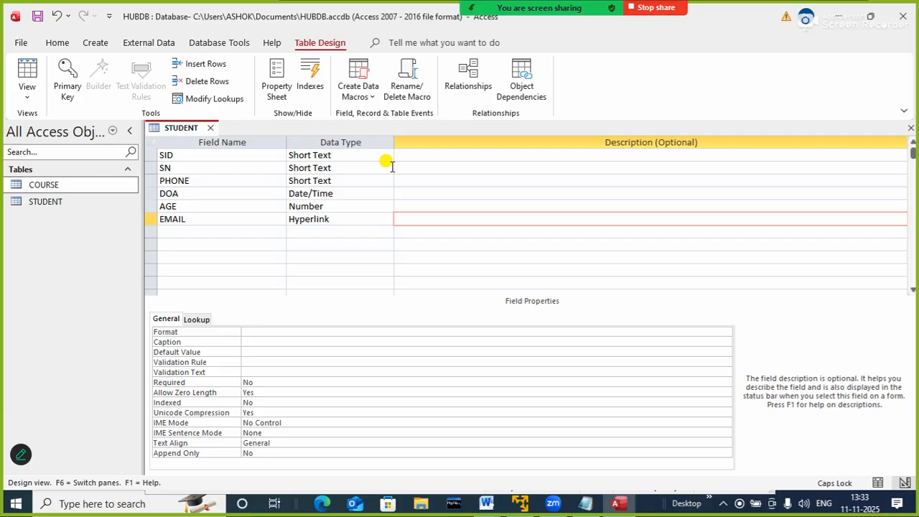
pyautogui.press('Tab')
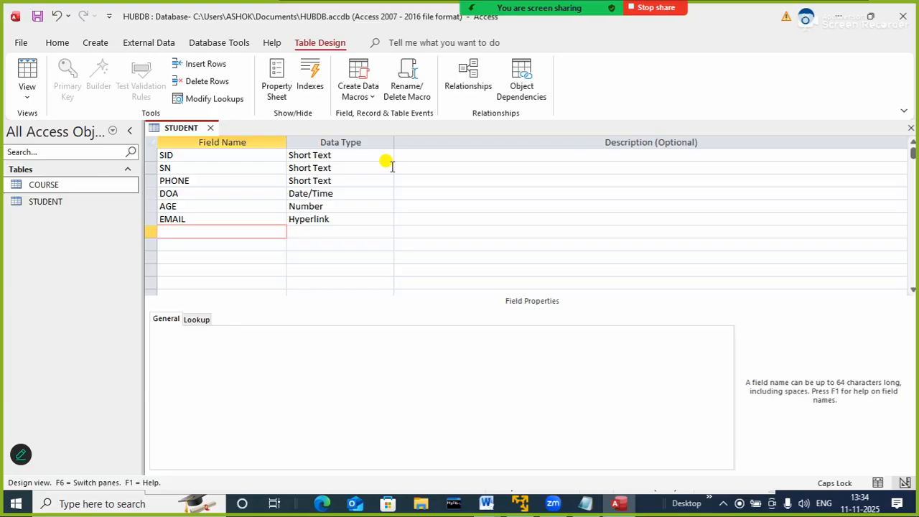
# Add a field named PHOTO below EMAIL with the Attachment data type
pyautogui.write('PHOTO')
pyautogui.press('Tab')
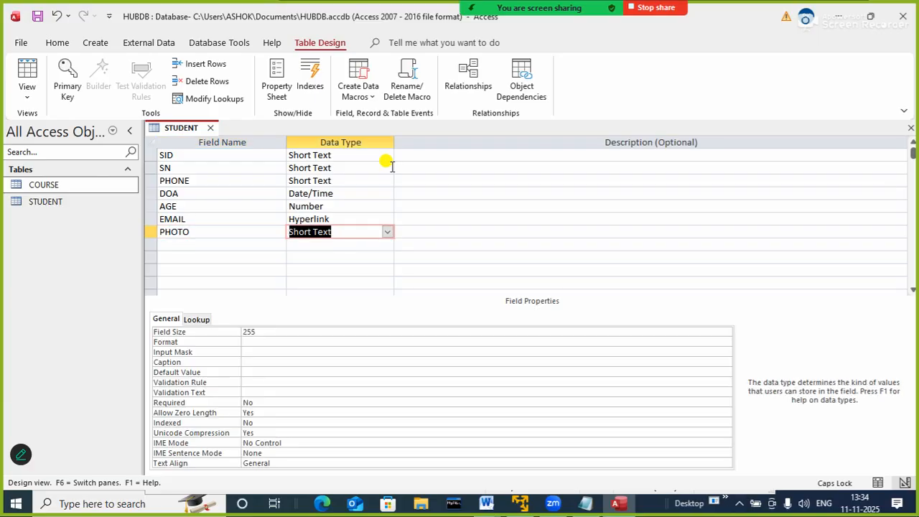
pyautogui.click(387, 232)
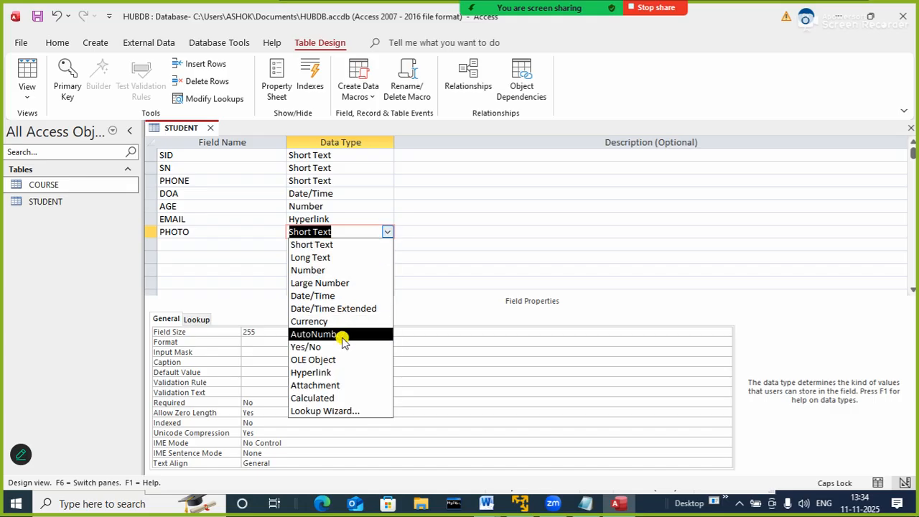
pyautogui.click(336, 388)
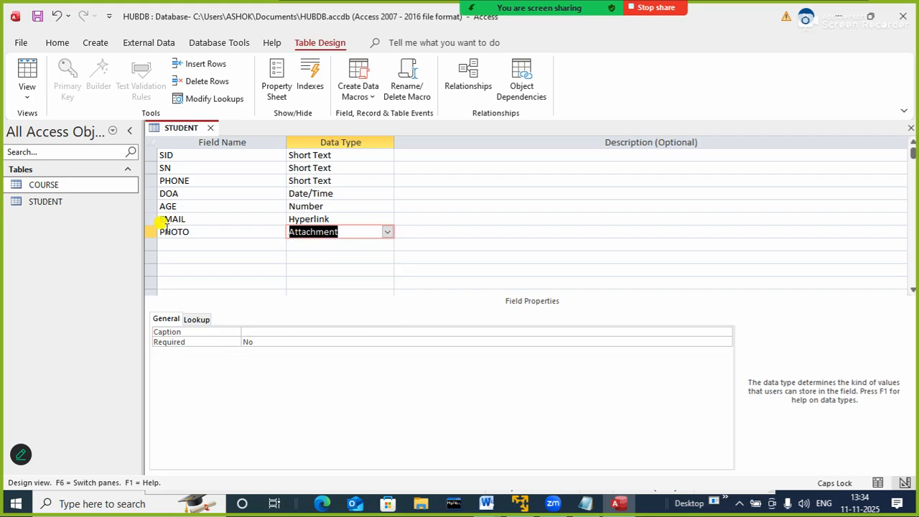
# Add a field named MARRIED below PHOTO with the Yes/No data type
pyautogui.click(182, 249)
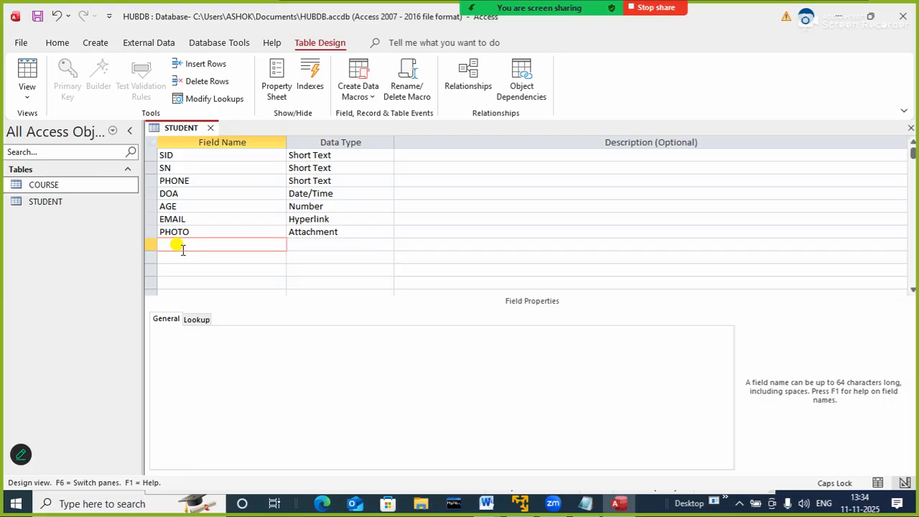
pyautogui.write('MARK')
pyautogui.write('ED')
pyautogui.press('Tab')
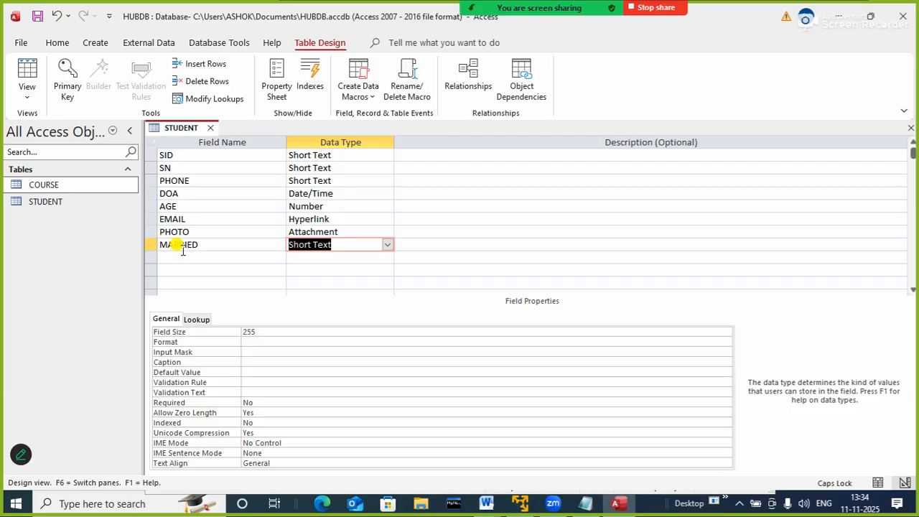
pyautogui.write('Y')
pyautogui.press('Tab')
pyautogui.press('Tab')
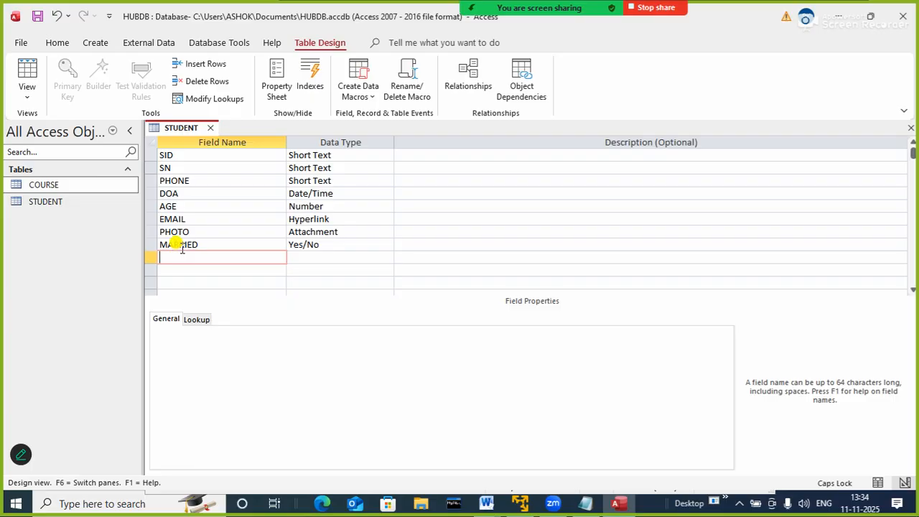
pyautogui.click(313, 257)
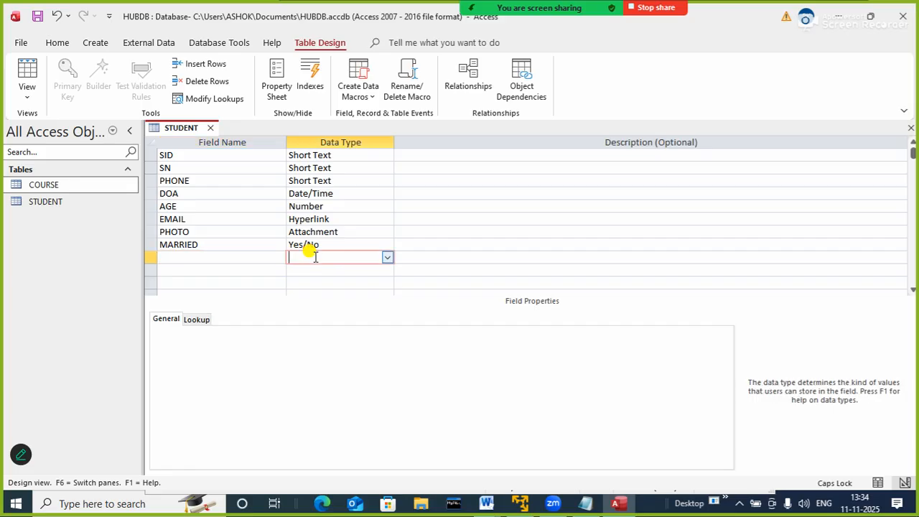
pyautogui.click(386, 258)
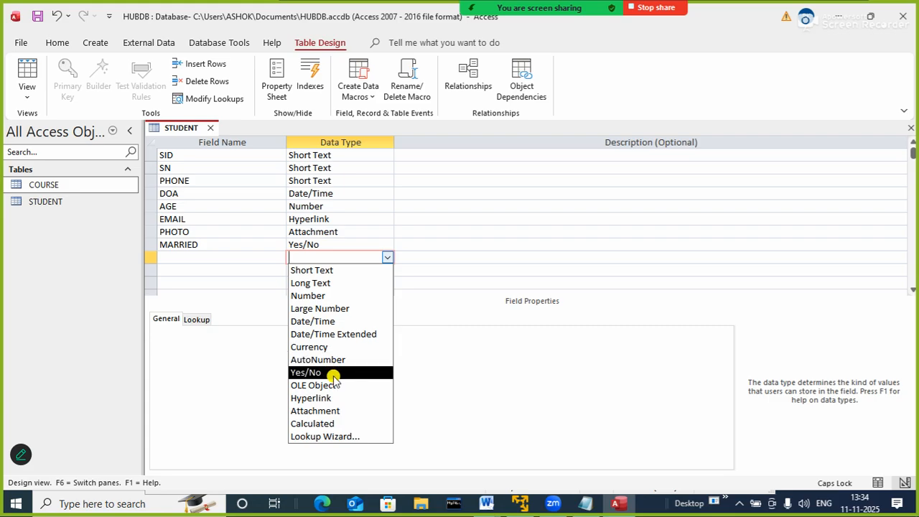
pyautogui.click(463, 222)
# Add a field named CID below MARRIED with the Short Text data type
pyautogui.click(223, 257)
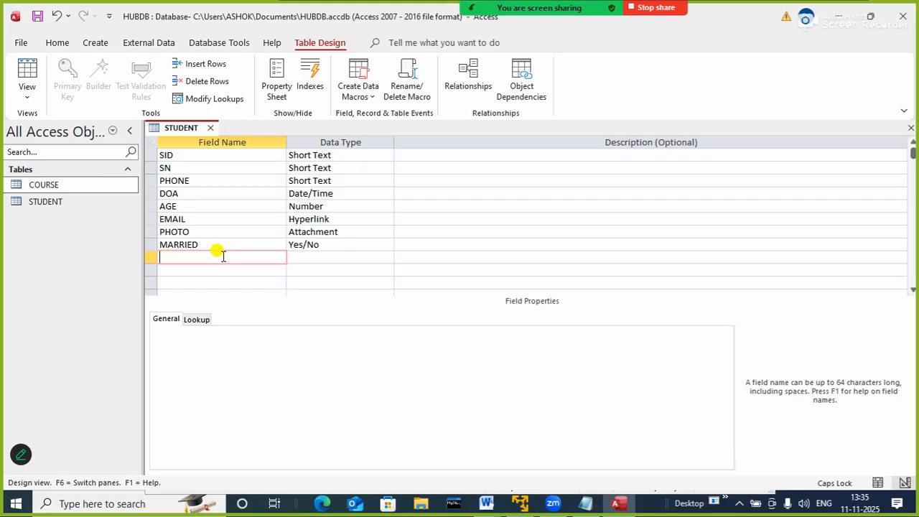
pyautogui.write('CID')
pyautogui.press('Tab')
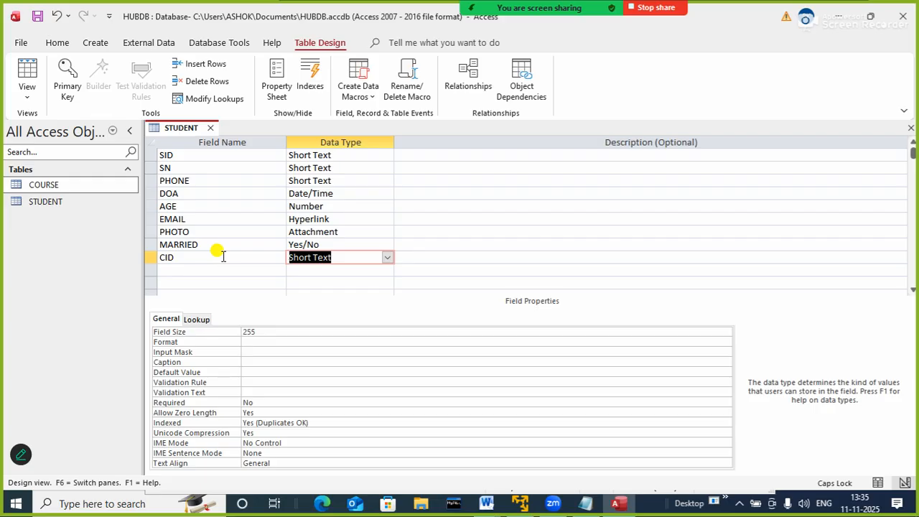
pyautogui.press('Tab')
pyautogui.press('Tab')
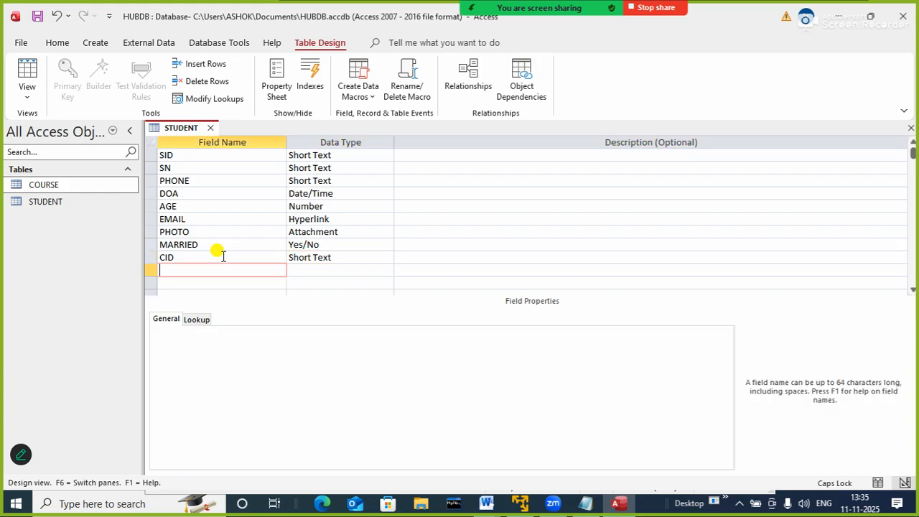
pyautogui.click(315, 256)
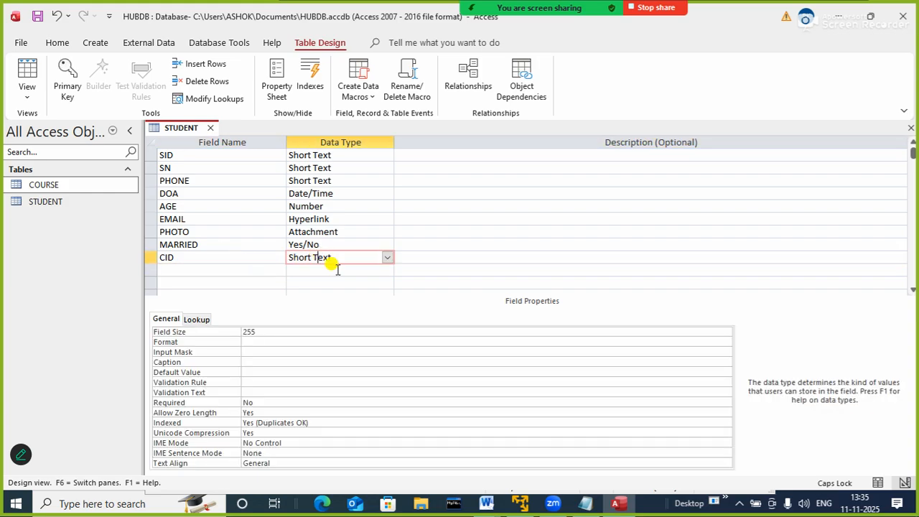
pyautogui.click(388, 259)
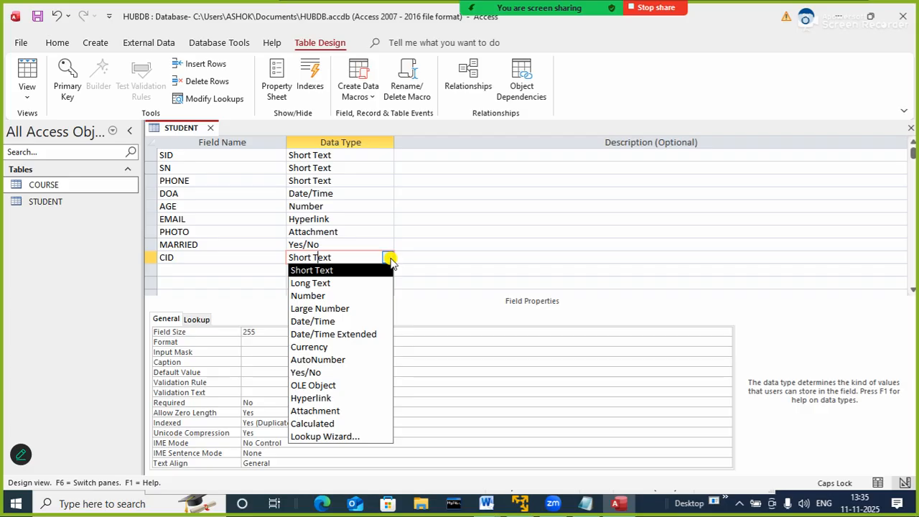
# Rename the CID field as GEN, keeping the Short Text data type
pyautogui.click(252, 257)
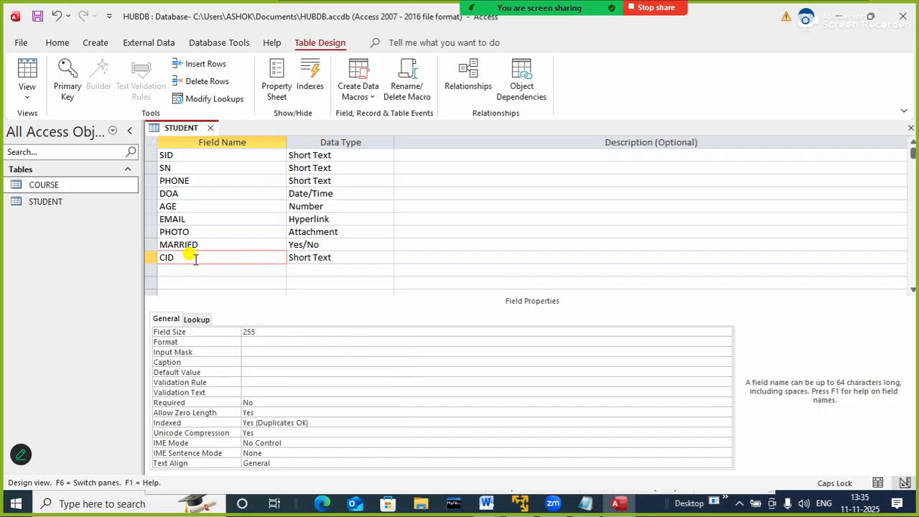
pyautogui.press('BackSpace')
pyautogui.press('BackSpace')
pyautogui.press('BackSpace')
pyautogui.write('GEN')
pyautogui.press('Tab')
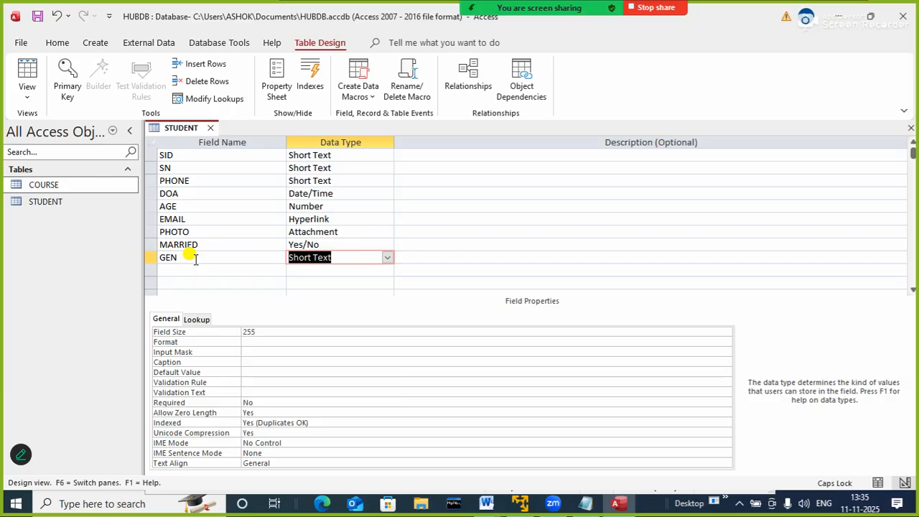
# Turn the GEN field into a lookup with the self-entered values MALE and FEMALE, limiting entries to the list
pyautogui.click(387, 258)
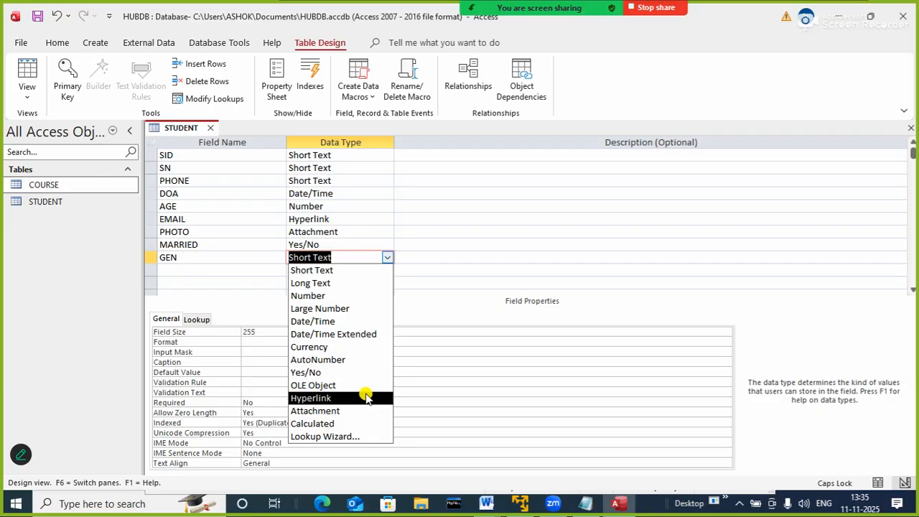
pyautogui.click(322, 436)
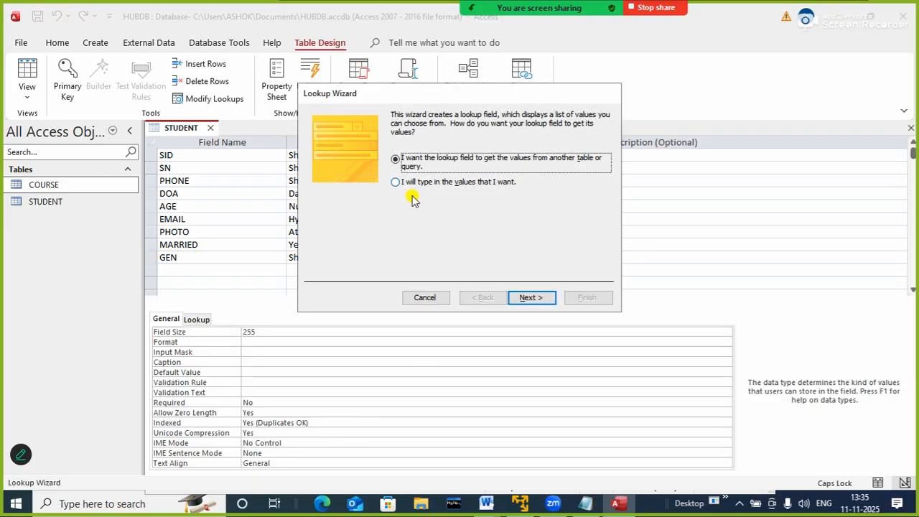
pyautogui.click(410, 182)
pyautogui.click(530, 299)
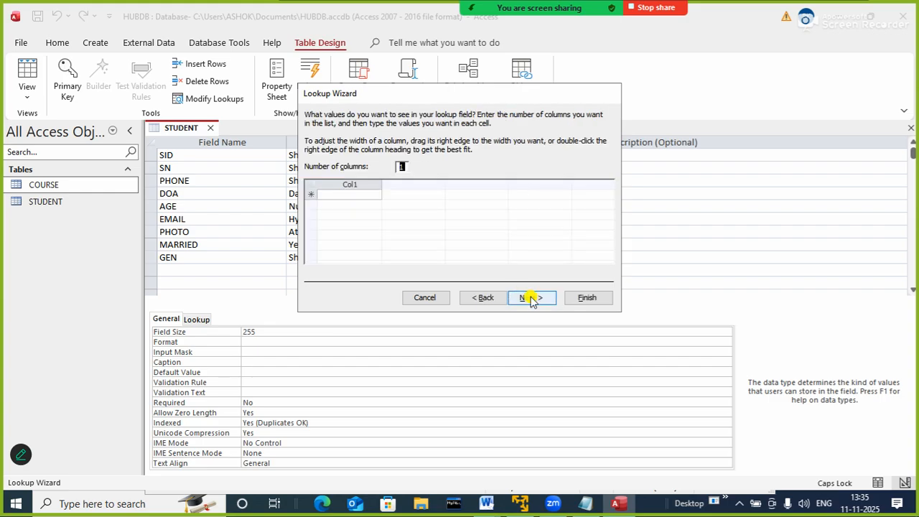
pyautogui.click(353, 194)
pyautogui.write('M')
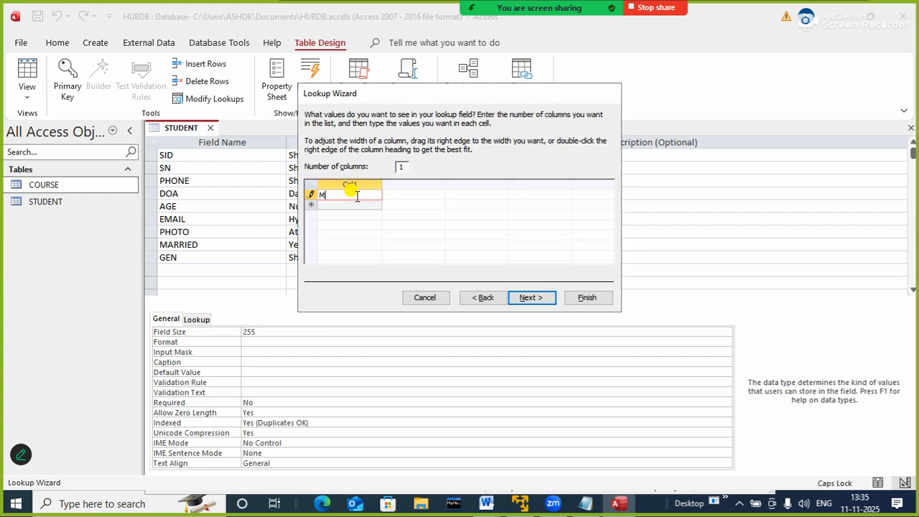
pyautogui.write('ALE')
pyautogui.click(352, 206)
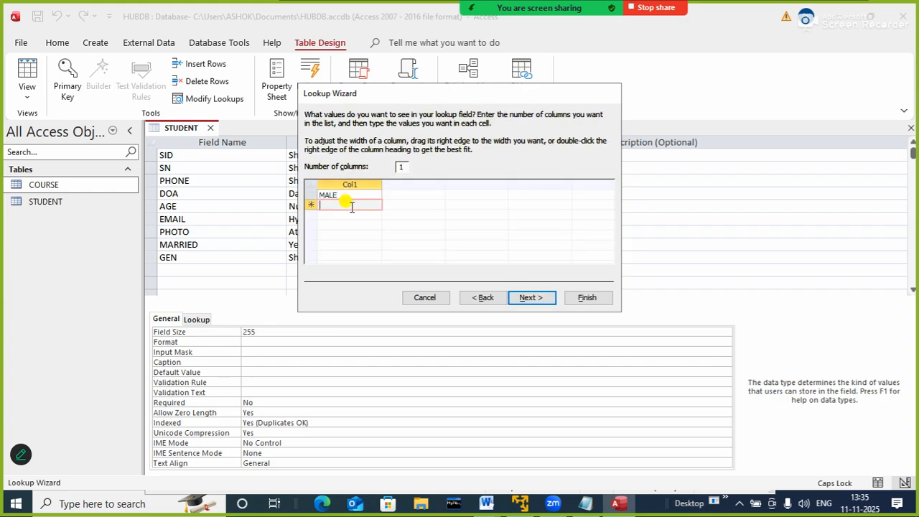
pyautogui.write('FEMALE')
pyautogui.click(531, 297)
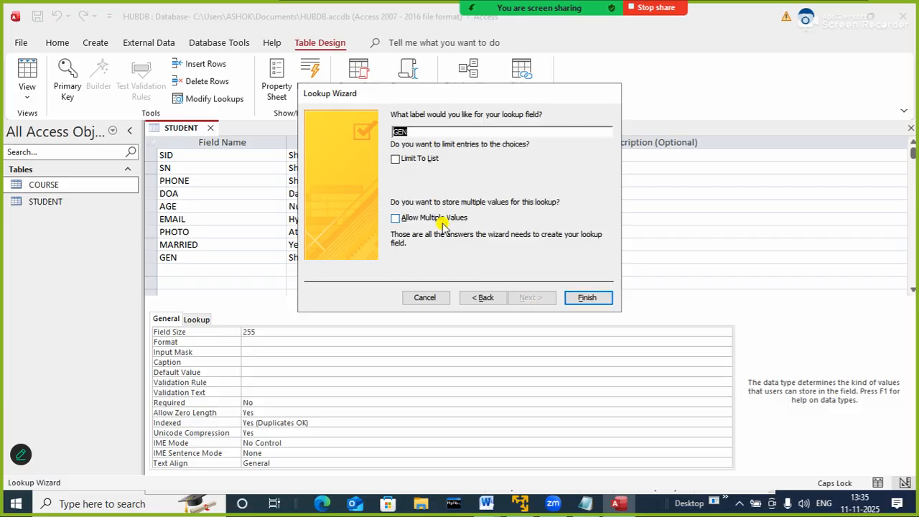
pyautogui.click(400, 159)
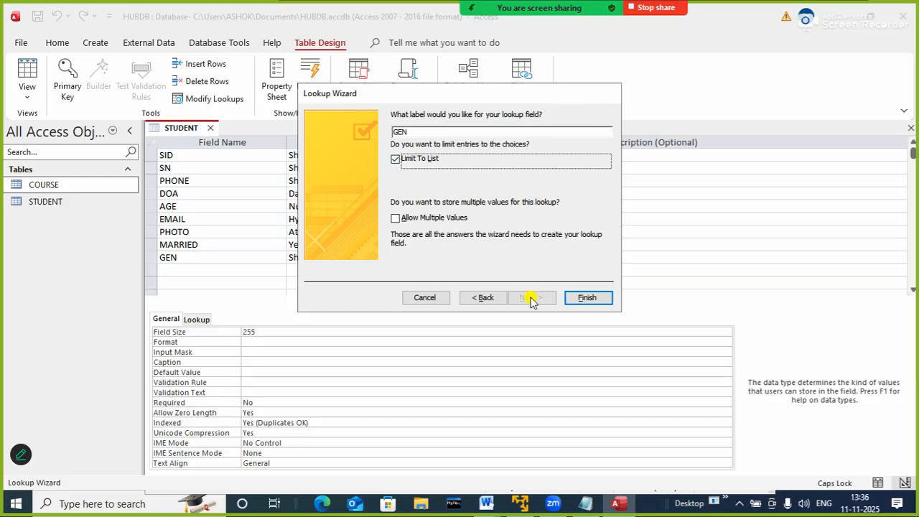
pyautogui.click(576, 300)
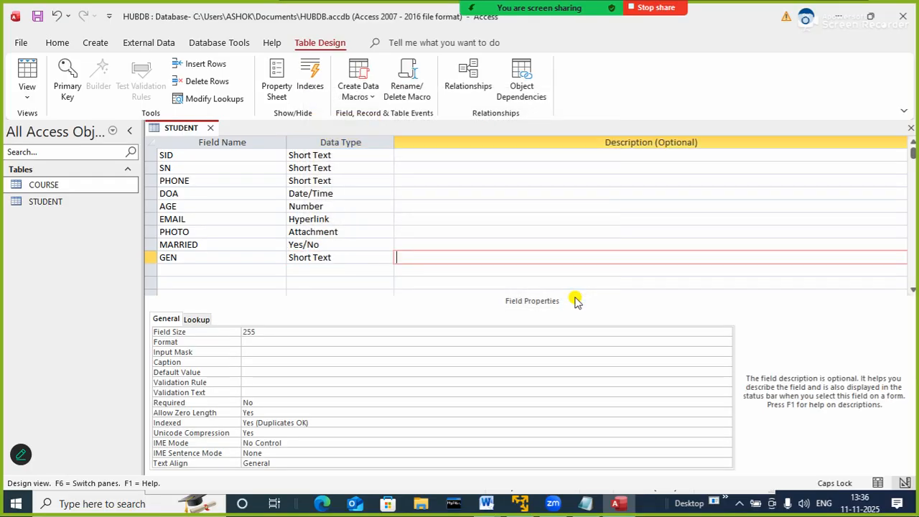
# Add a field named CID below GEN with the Short Text data type, and save and close the STUDENT table
pyautogui.press('Return')
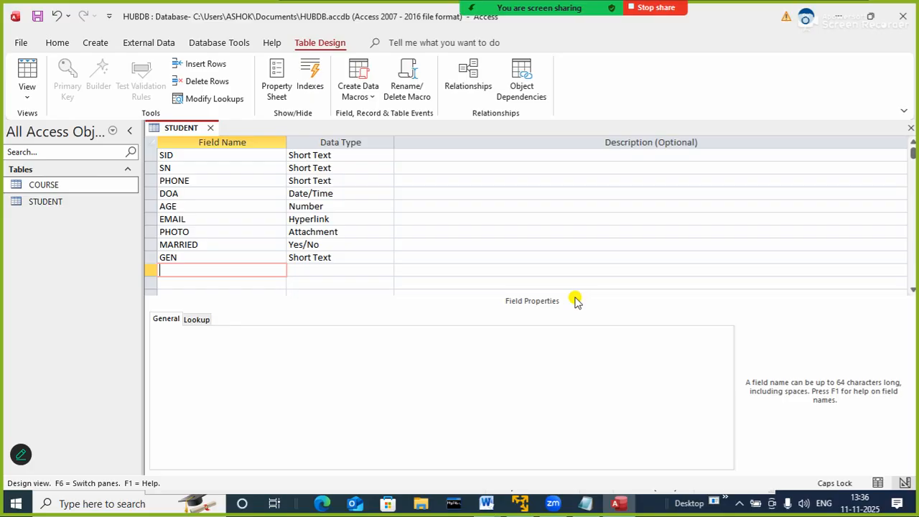
pyautogui.write('CID')
pyautogui.press('Tab')
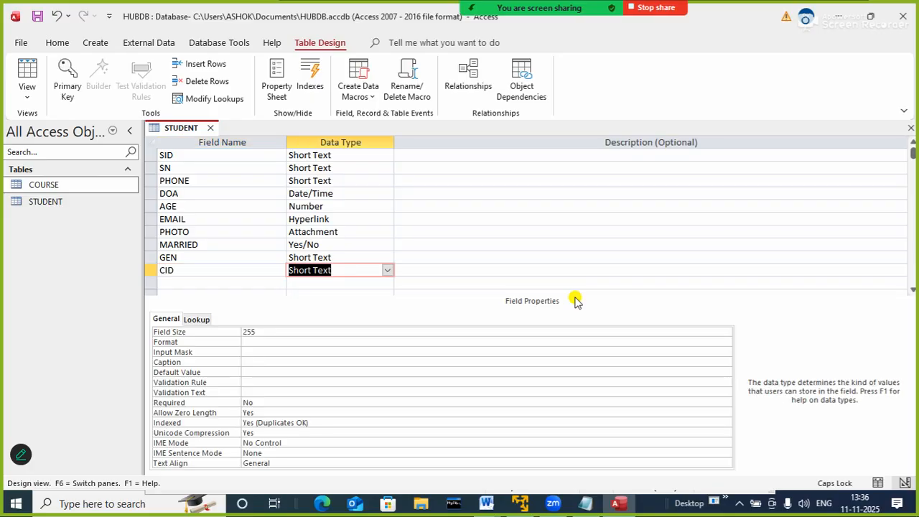
pyautogui.press('Tab')
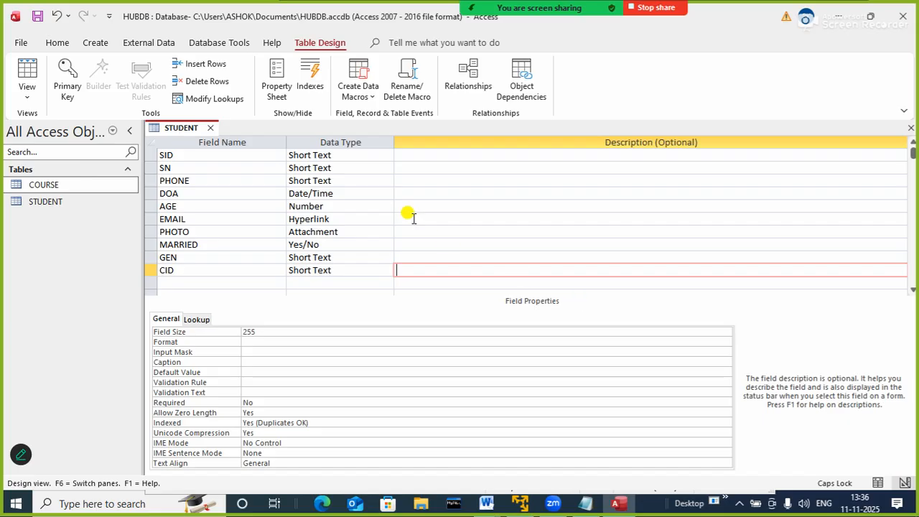
pyautogui.rightClick(194, 134)
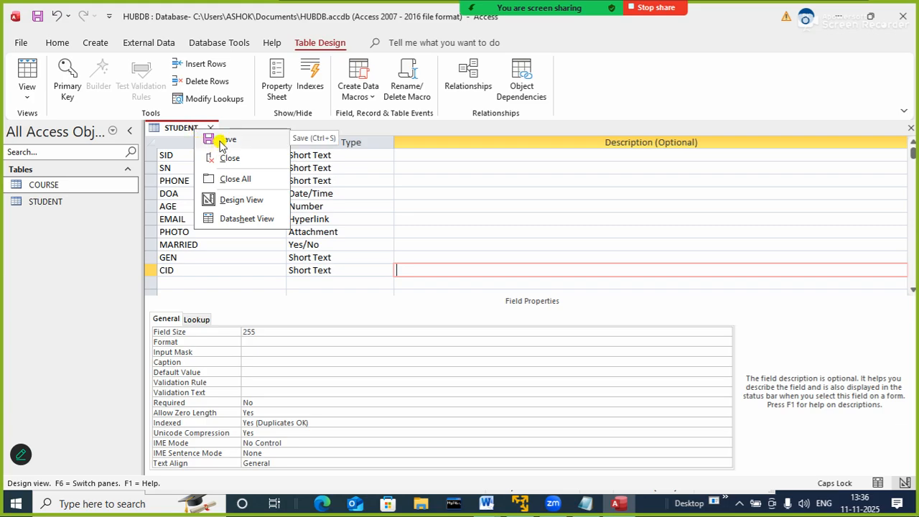
pyautogui.click(221, 140)
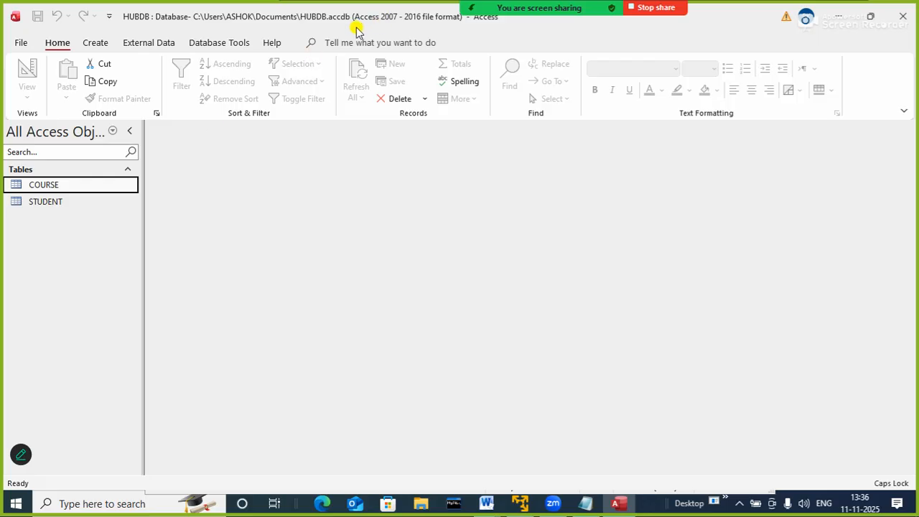
# Open the Relationships layout of the database and add the COURSE and STUDENT tables to it
pyautogui.click(236, 43)
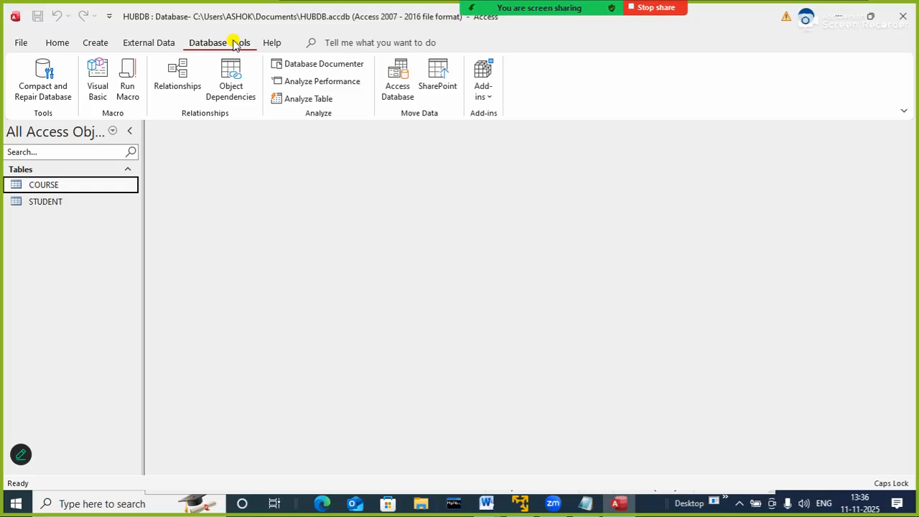
pyautogui.click(184, 84)
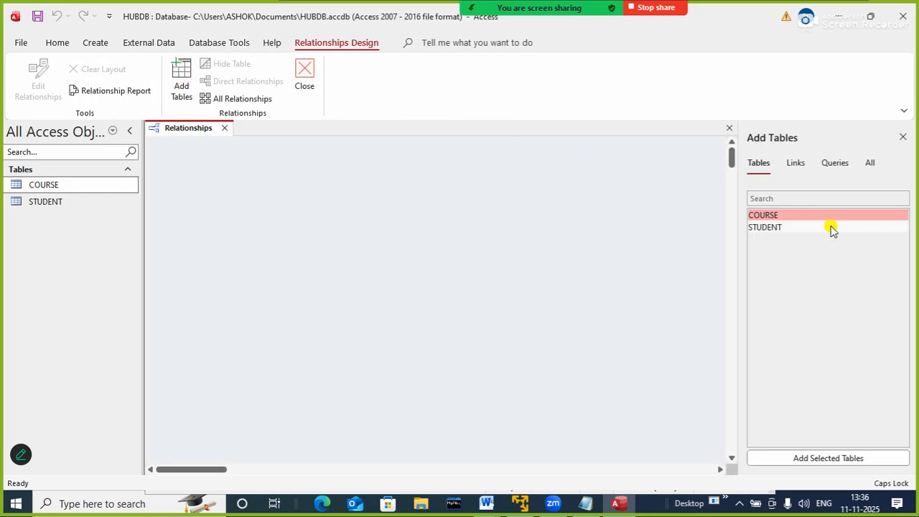
pyautogui.moveTo(776, 214); pyautogui.dragTo(262, 208)
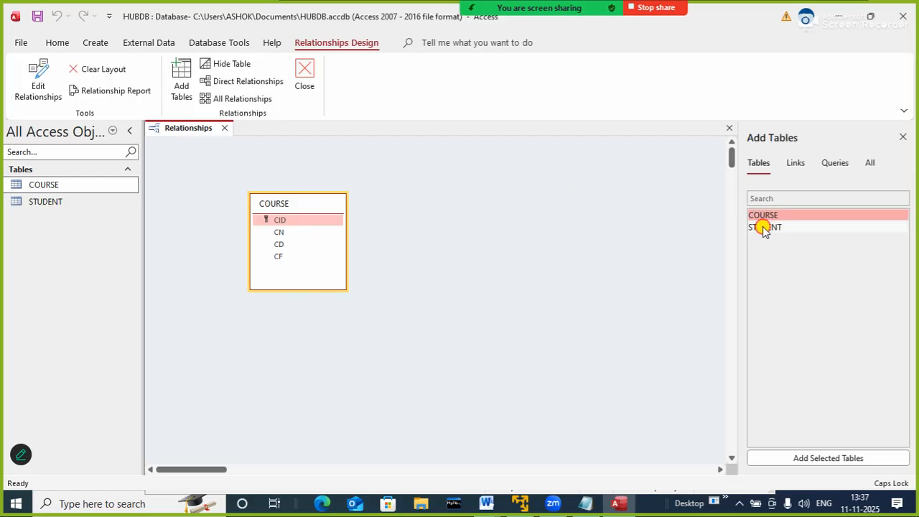
pyautogui.moveTo(764, 228); pyautogui.dragTo(490, 279)
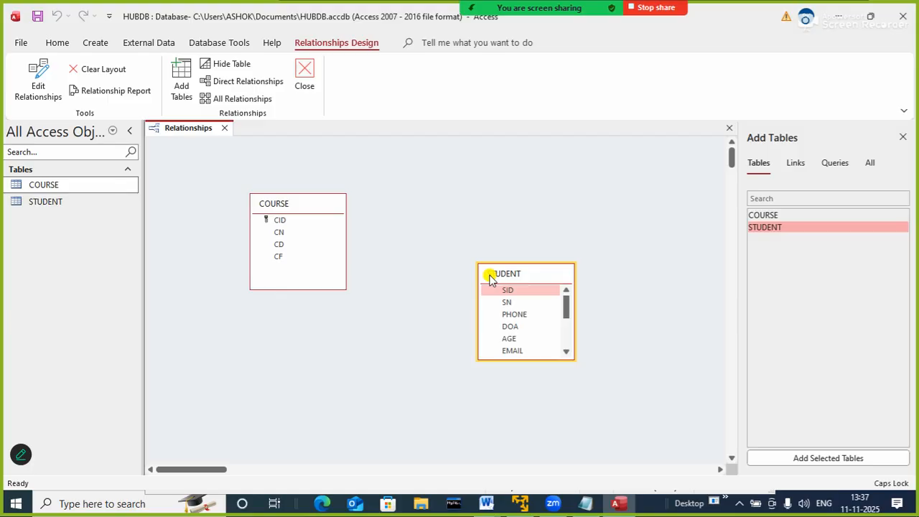
pyautogui.click(479, 161)
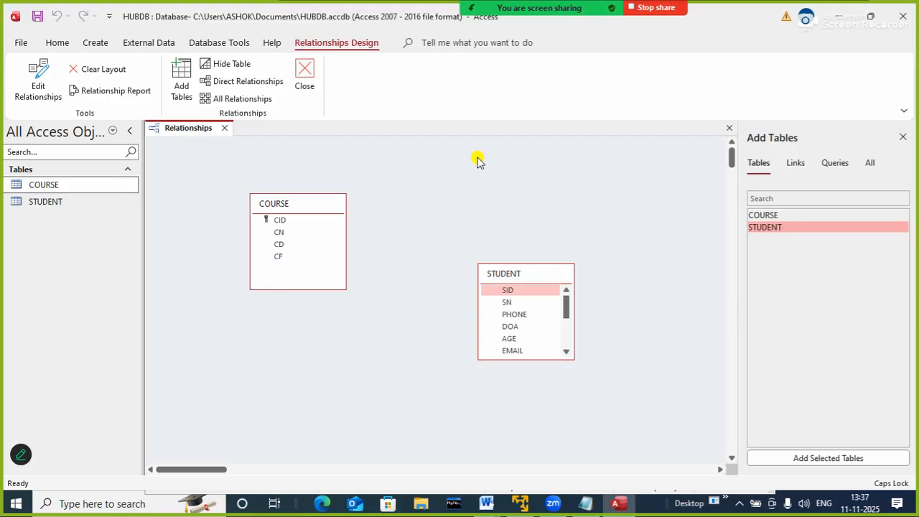
# Create a relationship from CID in COURSE to CID in STUDENT with referential integrity enforced
pyautogui.moveTo(279, 220); pyautogui.dragTo(506, 353)
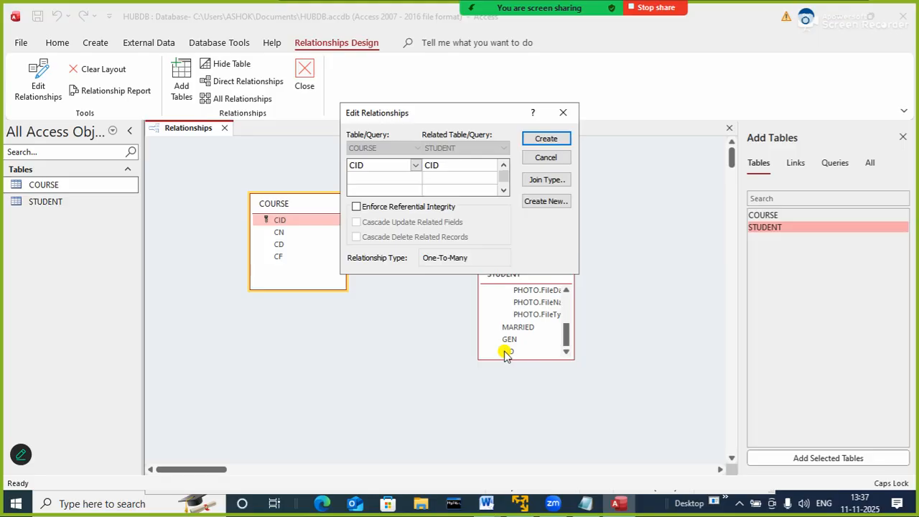
pyautogui.click(372, 208)
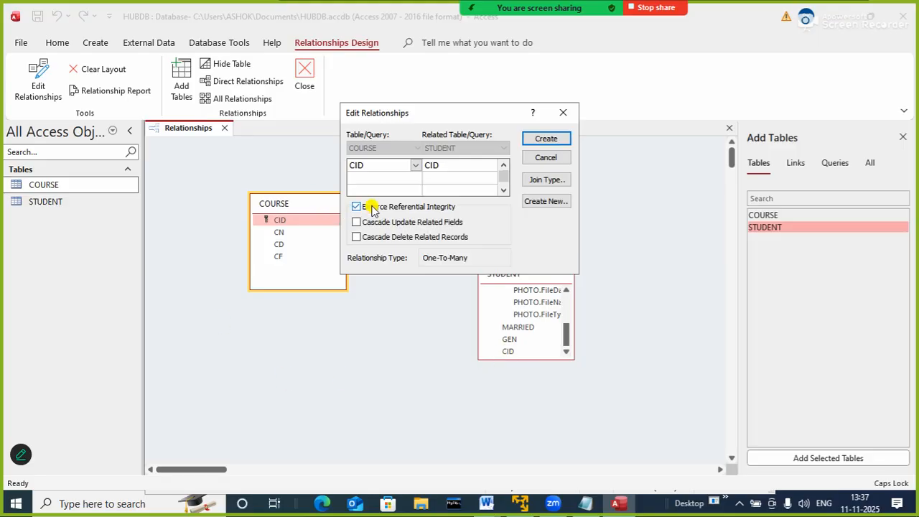
pyautogui.click(547, 139)
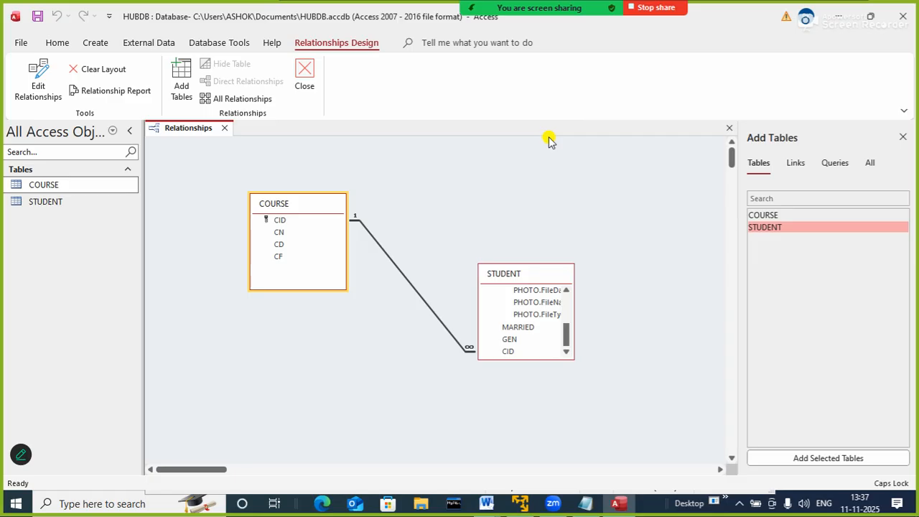
pyautogui.click(585, 505)
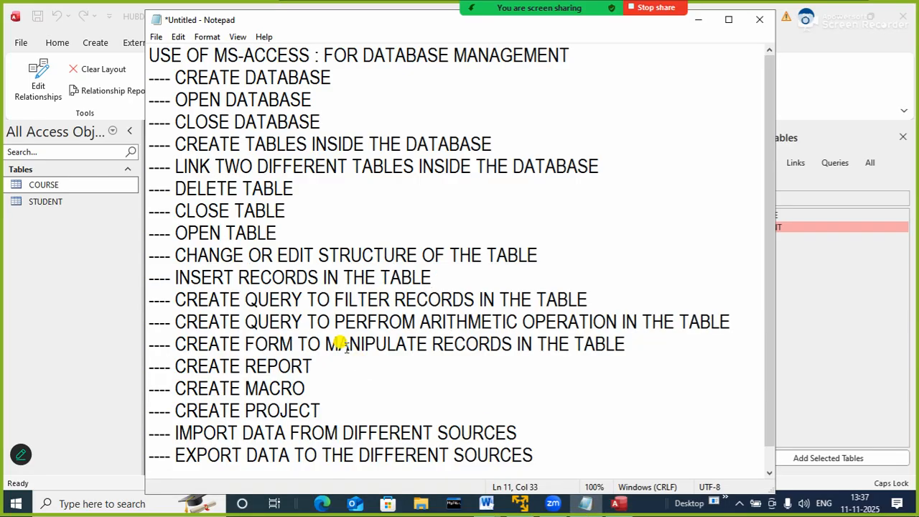
pyautogui.moveTo(615, 7)
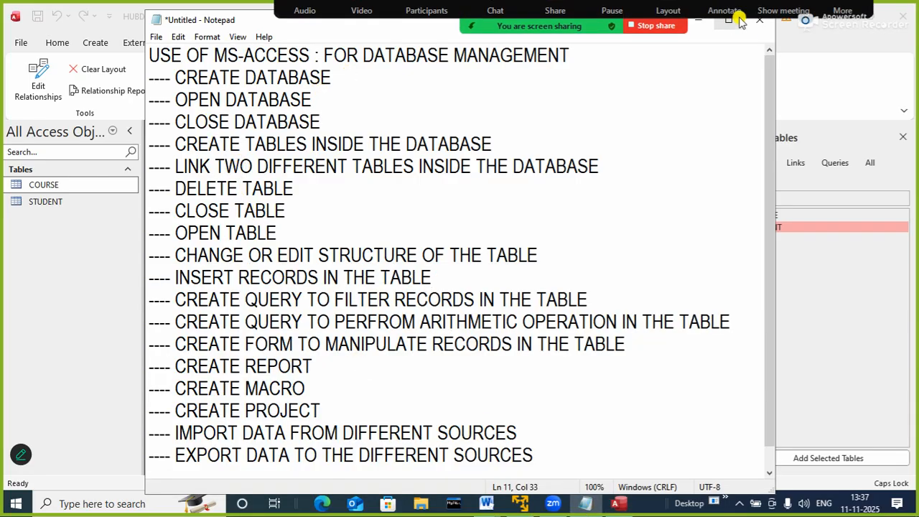
pyautogui.click(470, 50)
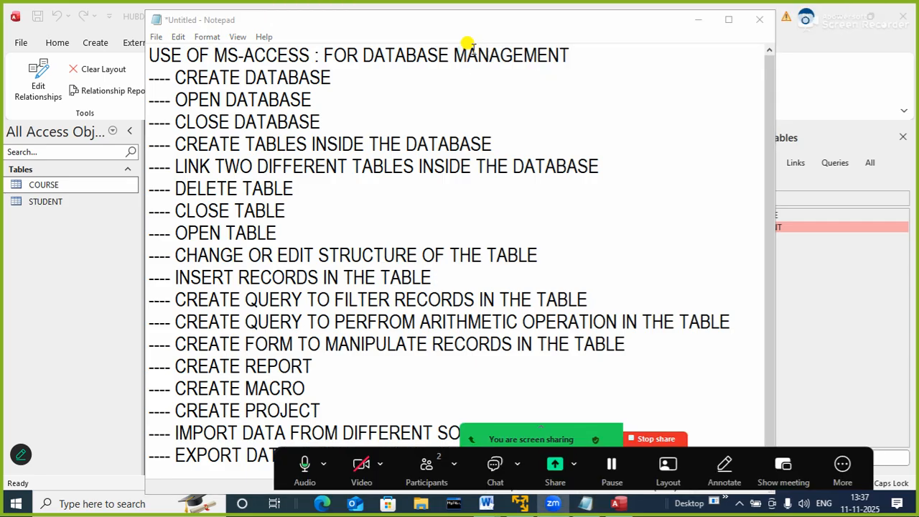
pyautogui.click(696, 20)
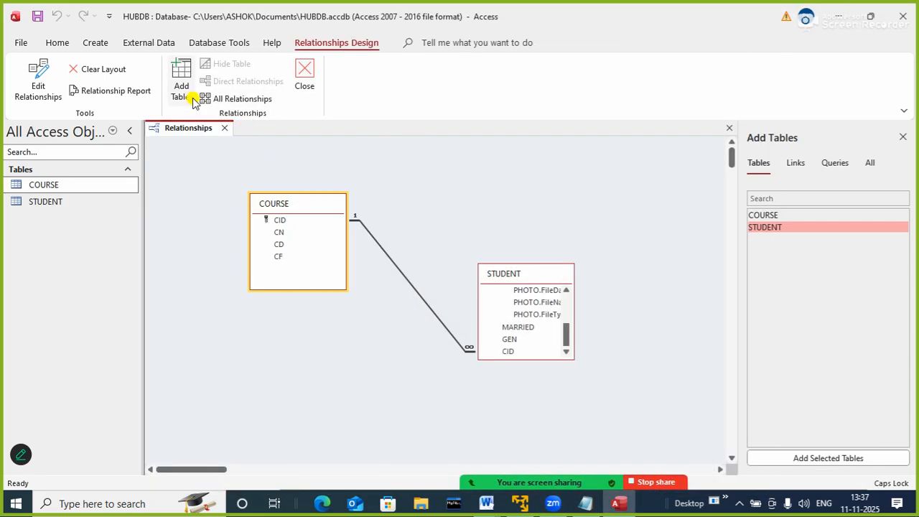
# Save and close the Relationships layout, and close the HUBDB database
pyautogui.click(225, 128)
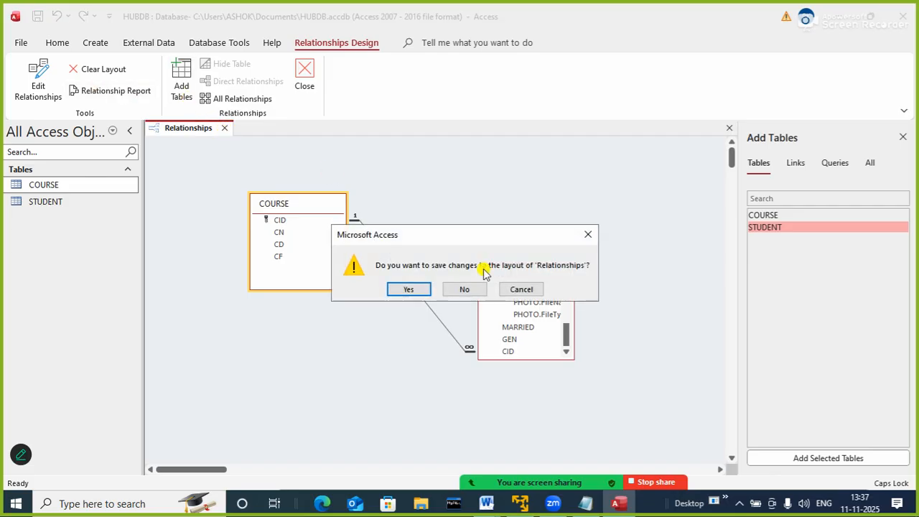
pyautogui.click(419, 290)
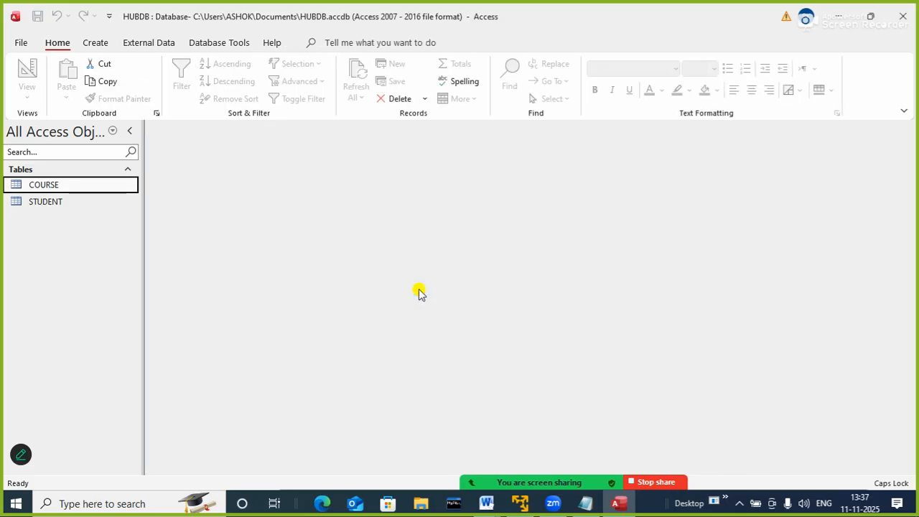
pyautogui.click(15, 43)
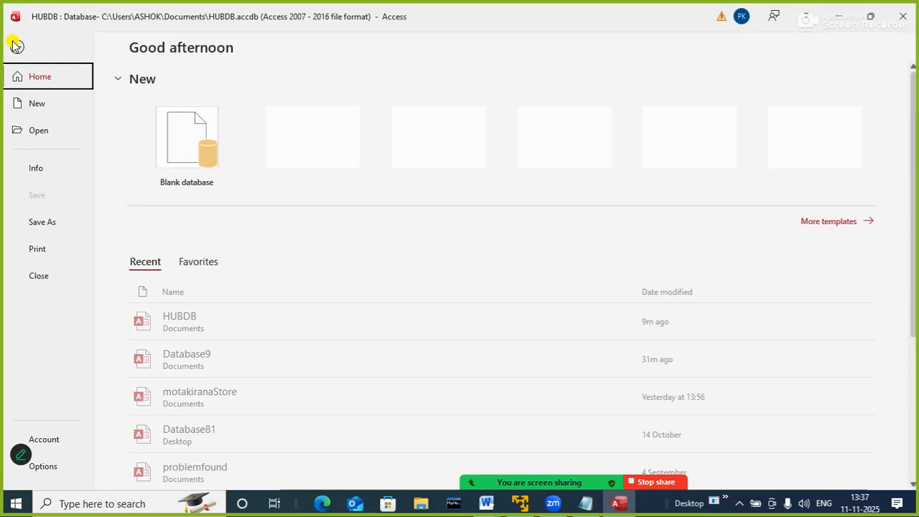
pyautogui.click(35, 274)
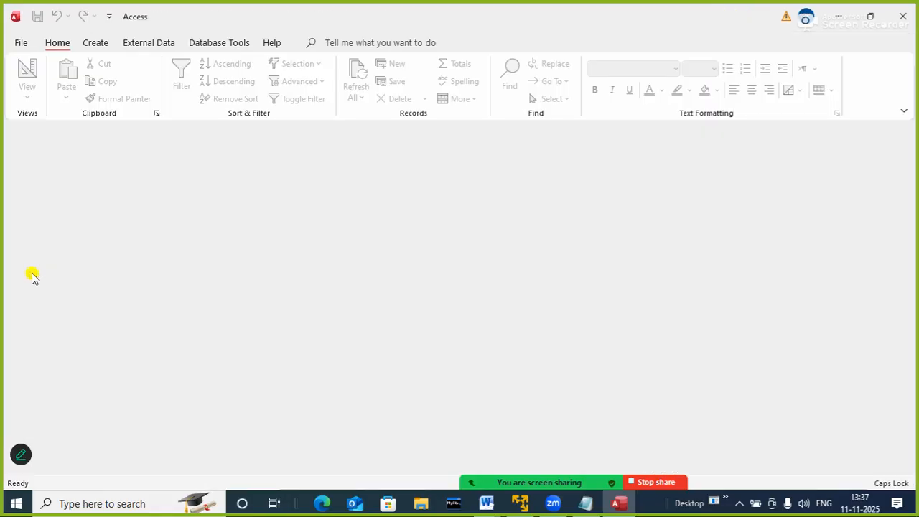
# Reopen the HUBDB database from the Documents folder and enable its active content
pyautogui.click(21, 43)
pyautogui.click(31, 129)
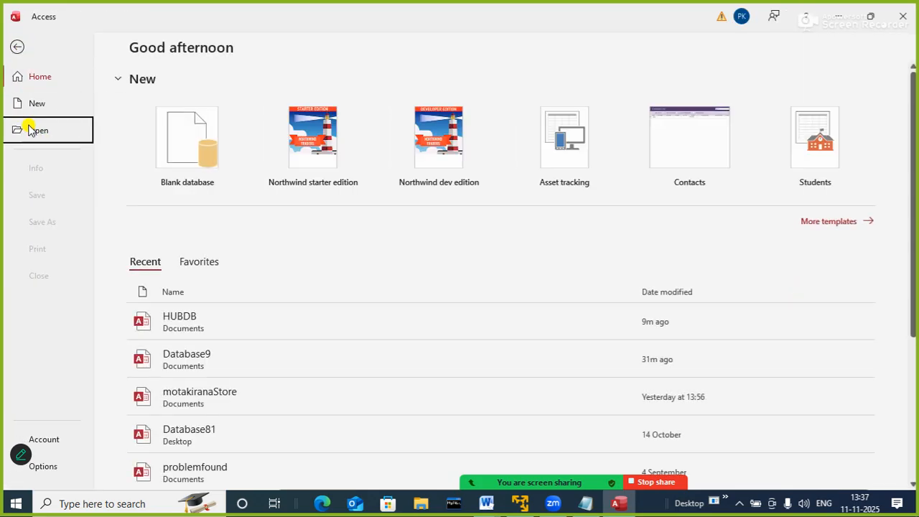
pyautogui.click(437, 217)
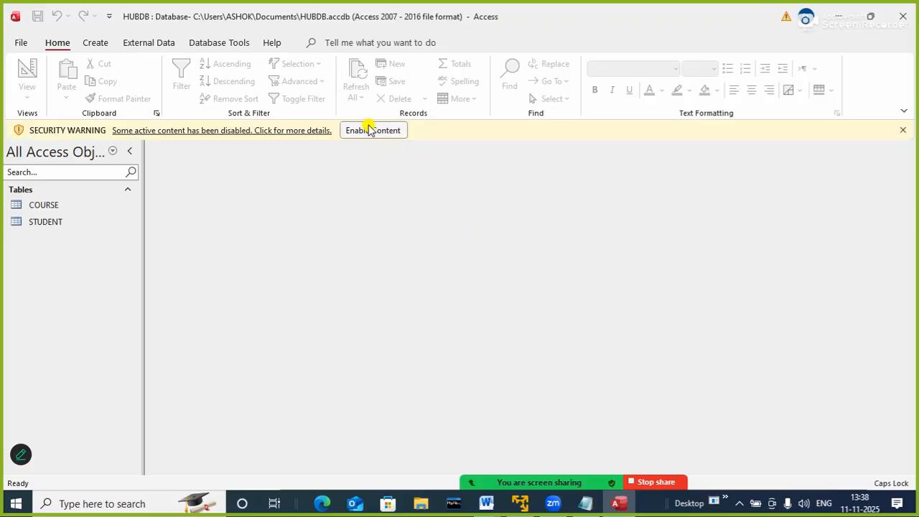
pyautogui.click(369, 128)
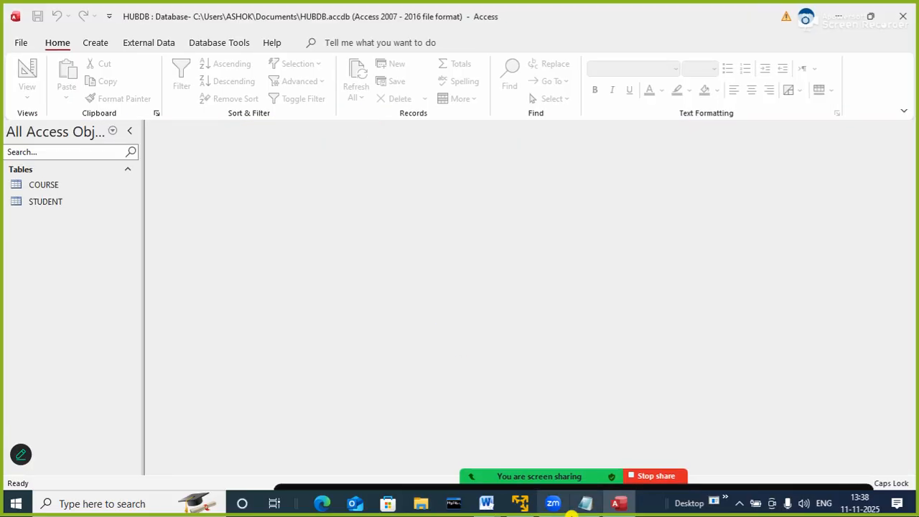
# Switch to Notepad and review the listed uses from CREATE DATABASE to DELETE TABLE, then minimize the note
pyautogui.click(584, 504)
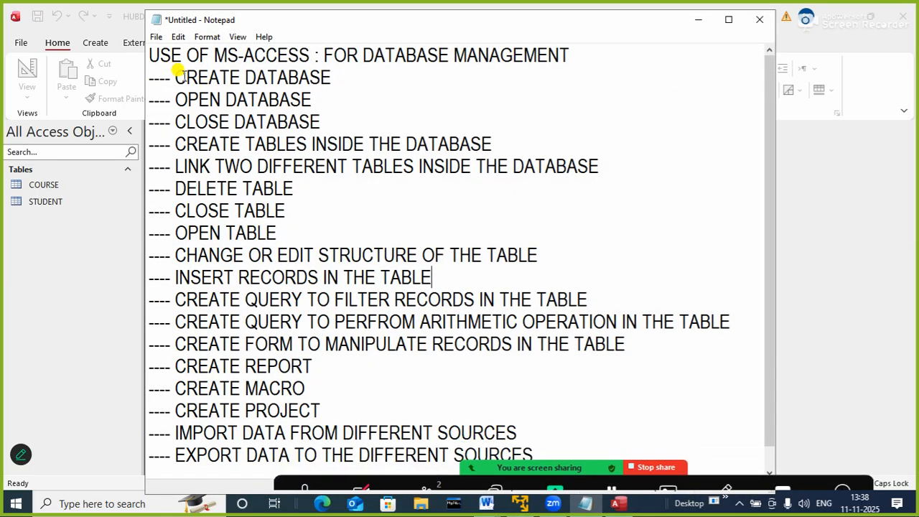
pyautogui.moveTo(185, 77); pyautogui.dragTo(316, 121)
pyautogui.moveTo(255, 144); pyautogui.dragTo(329, 138)
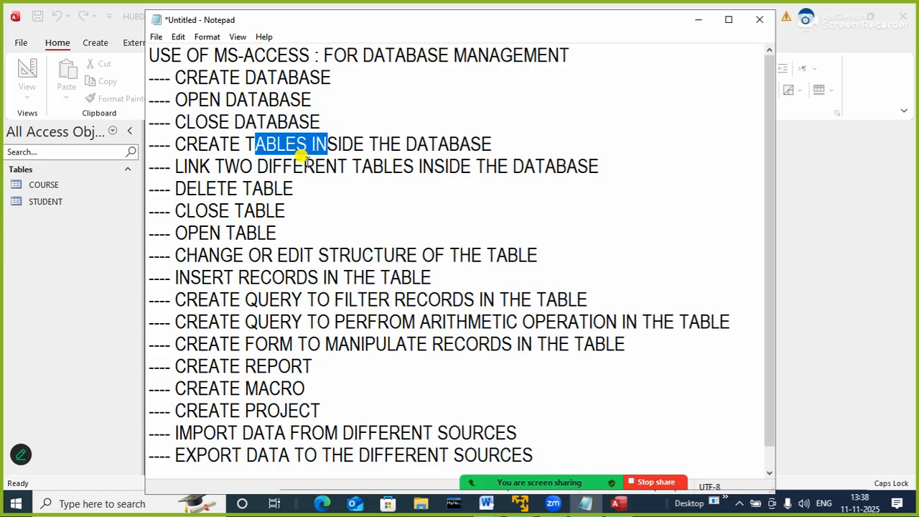
pyautogui.moveTo(303, 166); pyautogui.dragTo(394, 165)
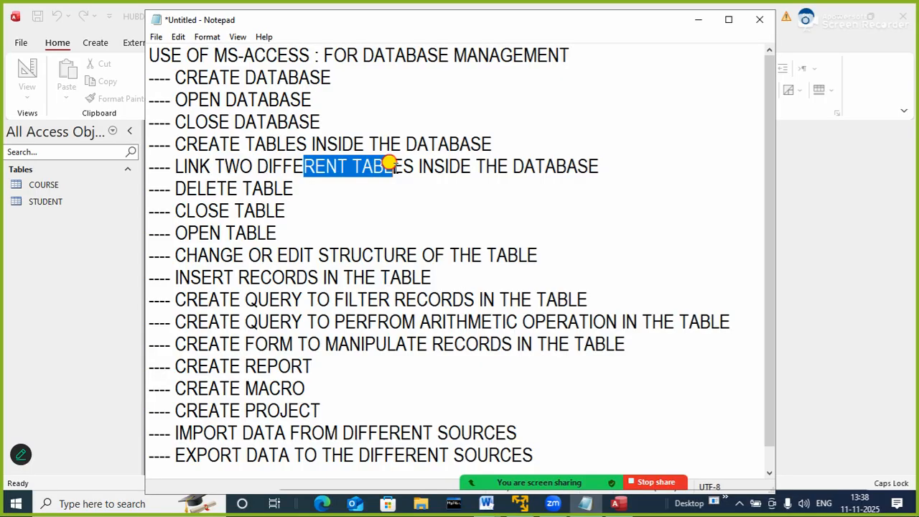
pyautogui.moveTo(215, 188); pyautogui.dragTo(286, 179)
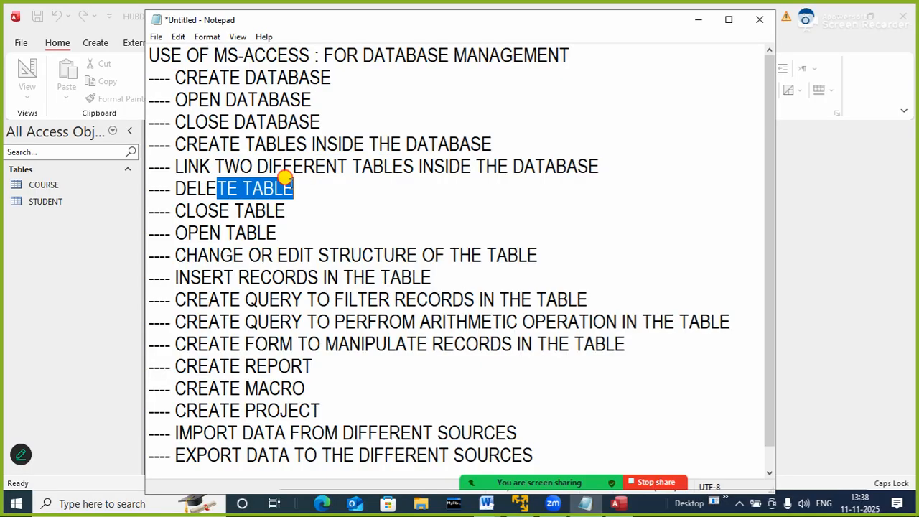
pyautogui.click(696, 20)
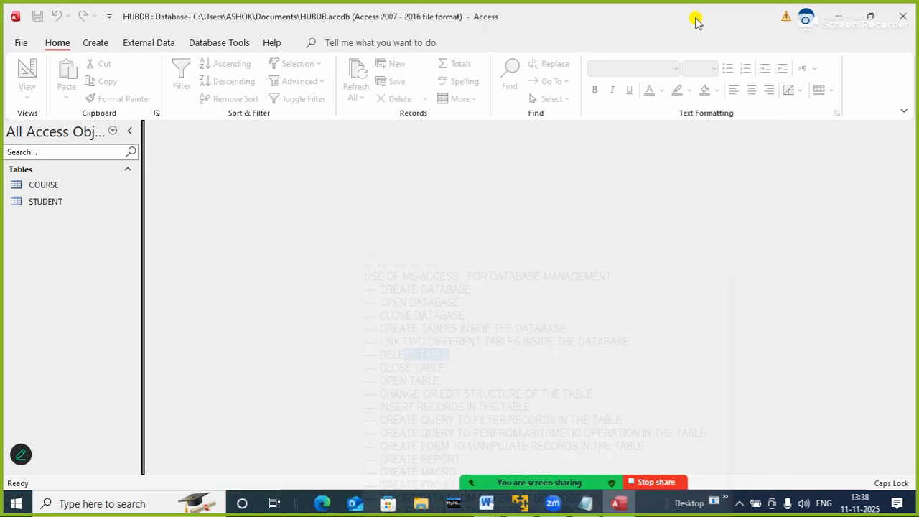
# Open the COURSE table to view its datasheet, and close it again
pyautogui.click(59, 186)
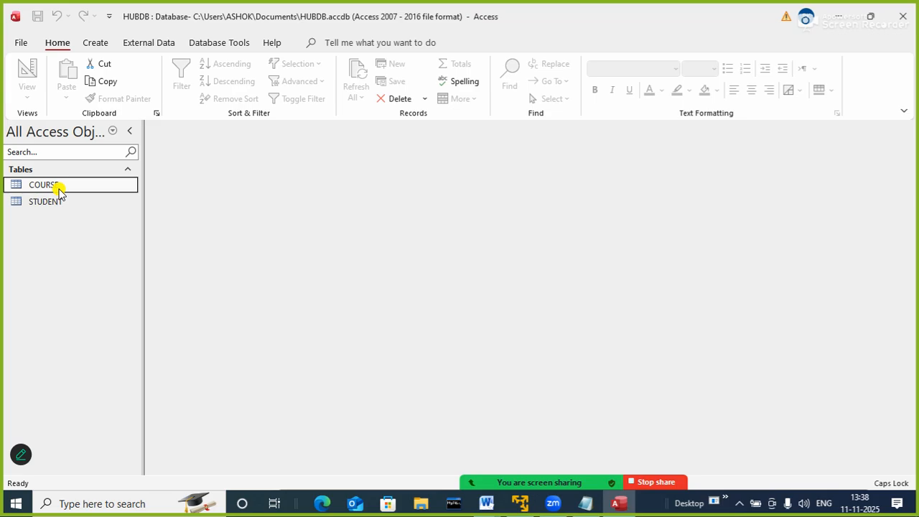
pyautogui.doubleClick(58, 187)
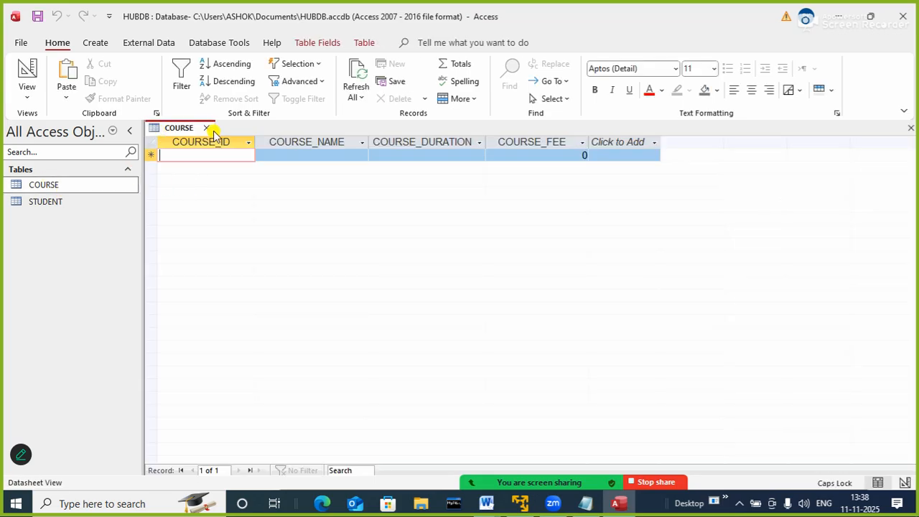
pyautogui.click(207, 128)
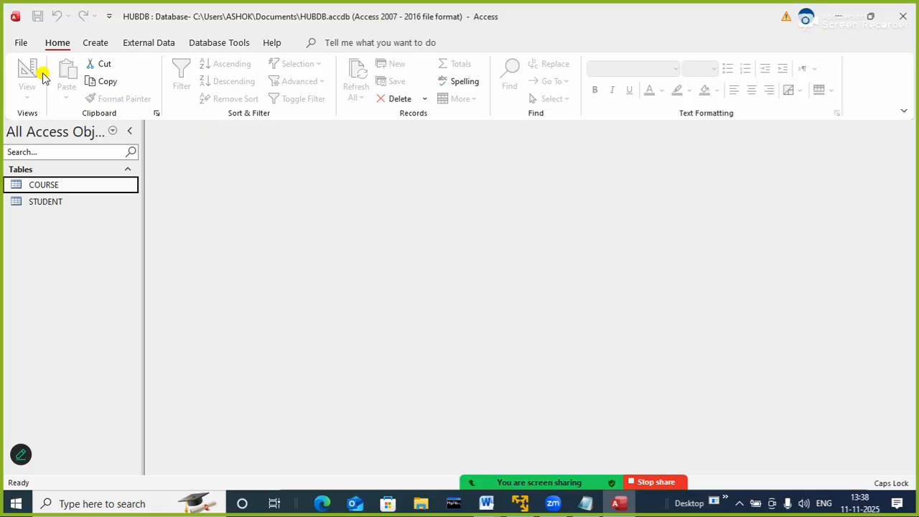
# Start a new table in Design view with a first field named PN of the Short Text data type
pyautogui.click(93, 42)
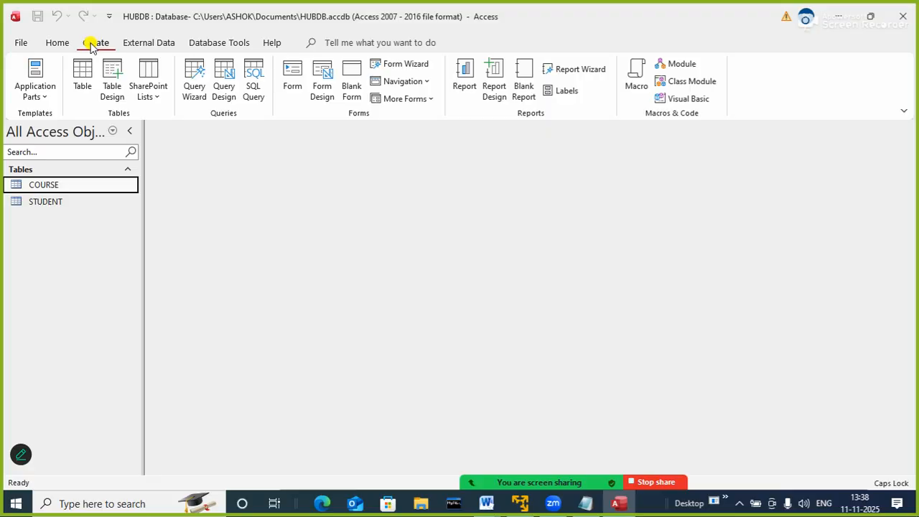
pyautogui.click(115, 90)
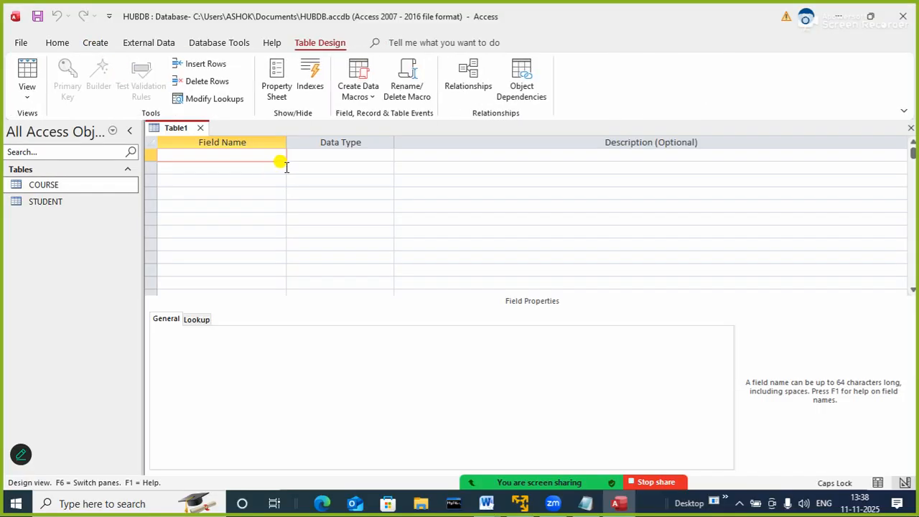
pyautogui.write('PN')
pyautogui.press('Tab')
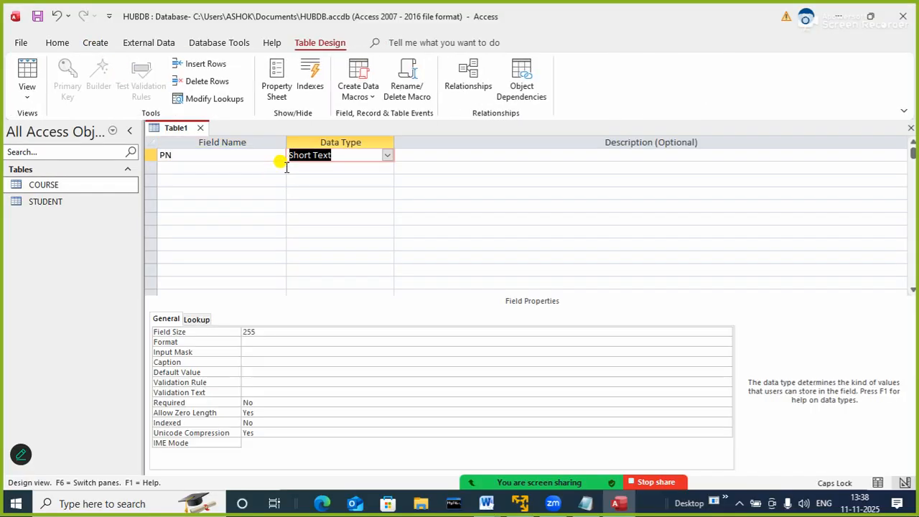
pyautogui.click(284, 167)
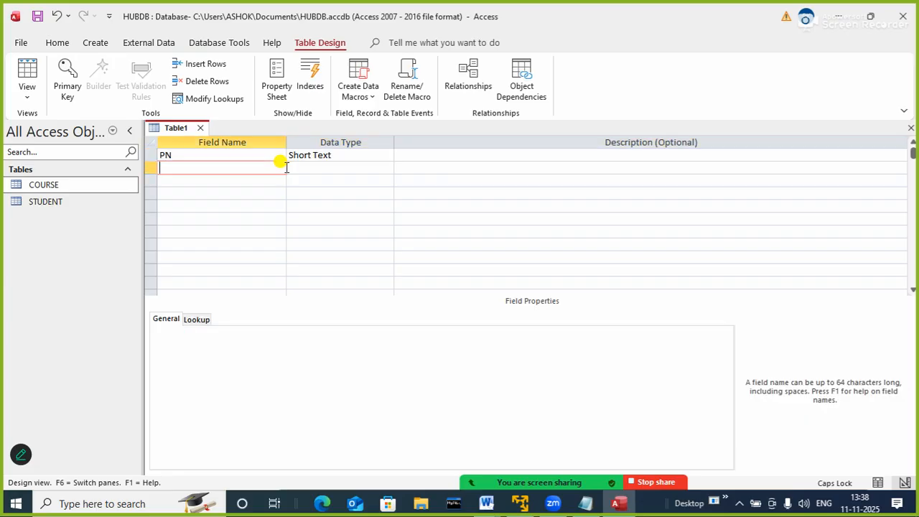
# Add the fields PQ and PR below PN, both with the Number data type
pyautogui.write('PQ')
pyautogui.press('Tab')
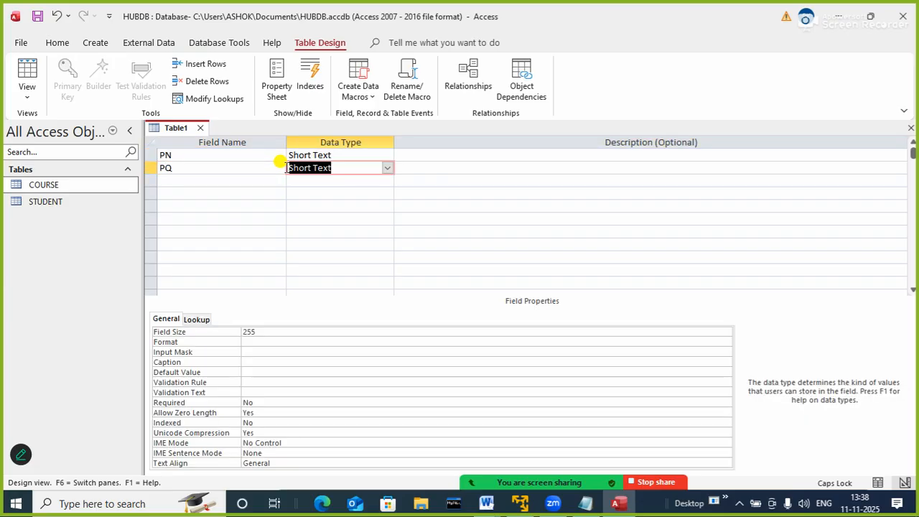
pyautogui.write('N')
pyautogui.press('Tab')
pyautogui.press('Tab')
pyautogui.write('P')
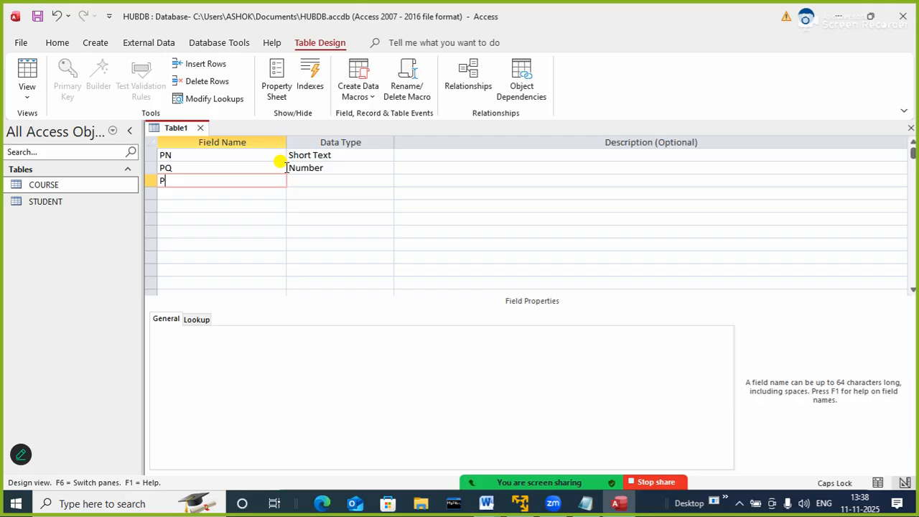
pyautogui.write('R')
pyautogui.press('Tab')
pyautogui.write('N')
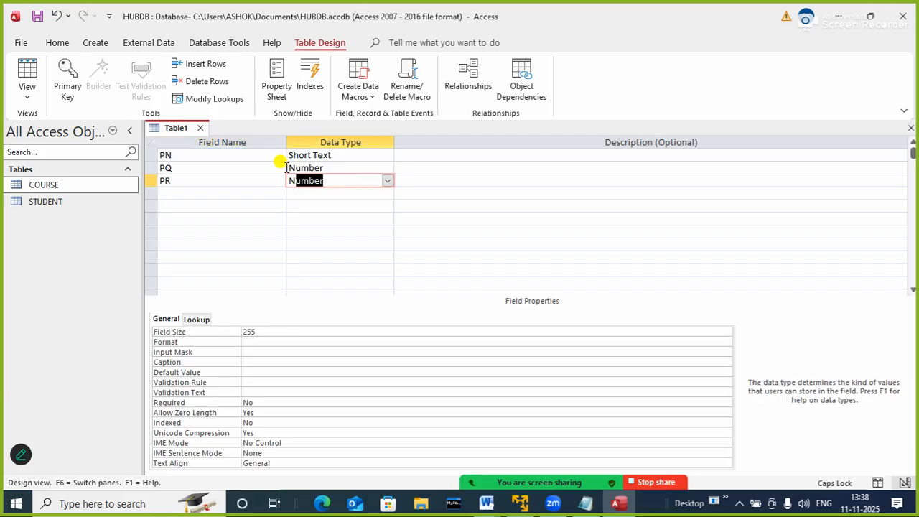
pyautogui.press('Tab')
# Add a Calculated field named AMOUNT below PR with the expression [PQ]*[PR]
pyautogui.press('Tab')
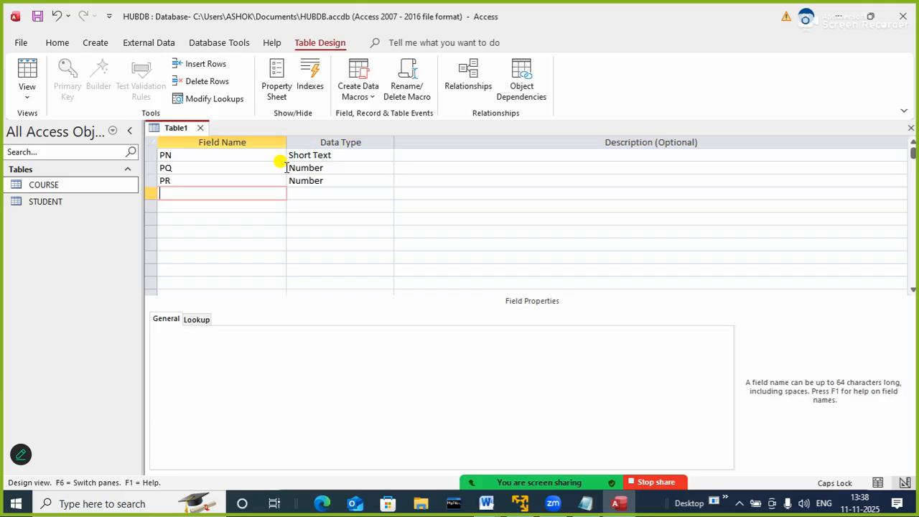
pyautogui.write('AMOUNT')
pyautogui.press('Tab')
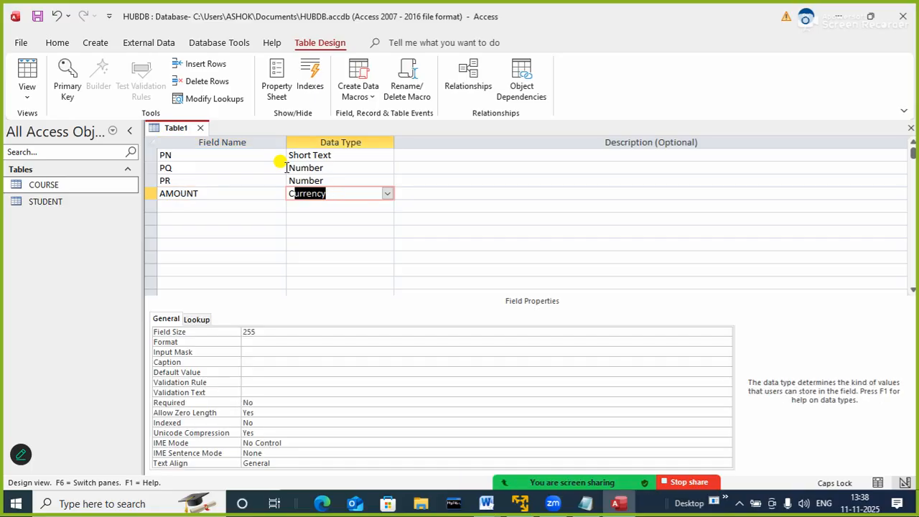
pyautogui.write('CA')
pyautogui.press('Tab')
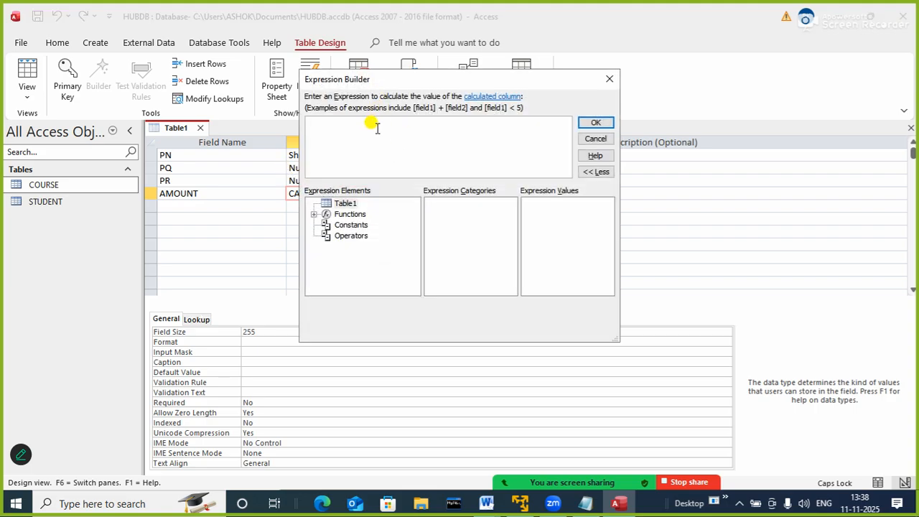
pyautogui.write('[PQ]*[PR]')
pyautogui.click(595, 122)
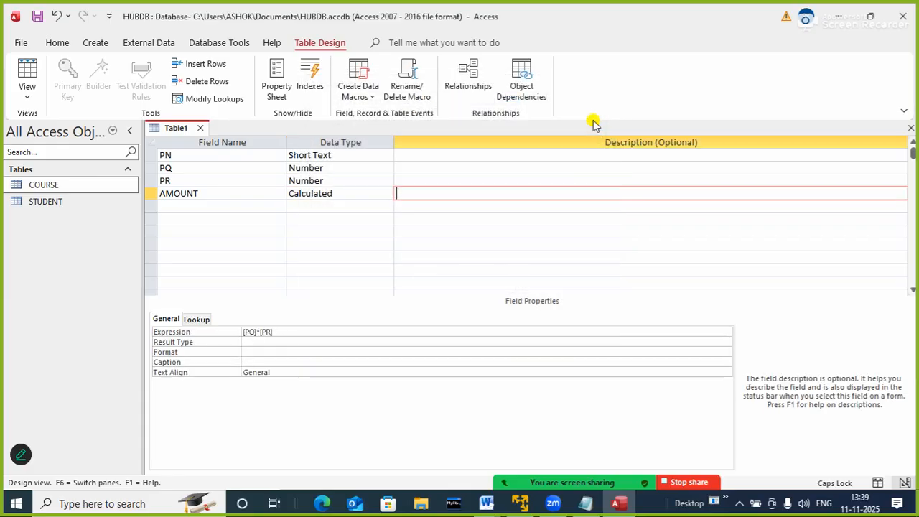
# Add a Calculated field named GST below AMOUNT with the expression [AMOUNT]*18/100
pyautogui.click(190, 206)
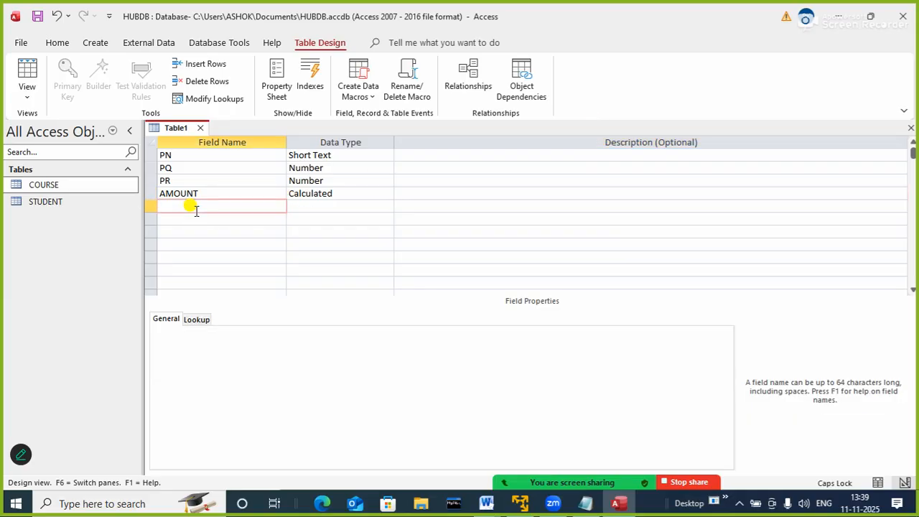
pyautogui.write('GST')
pyautogui.press('Tab')
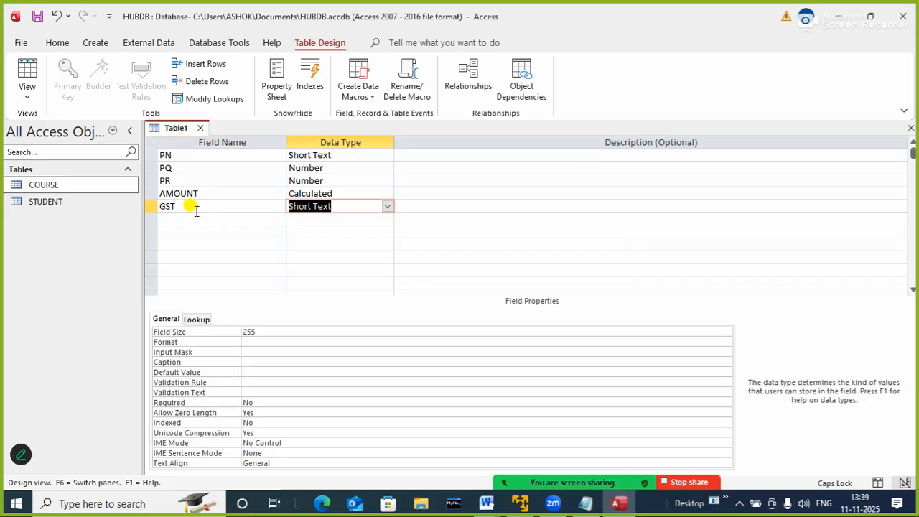
pyautogui.write('CA')
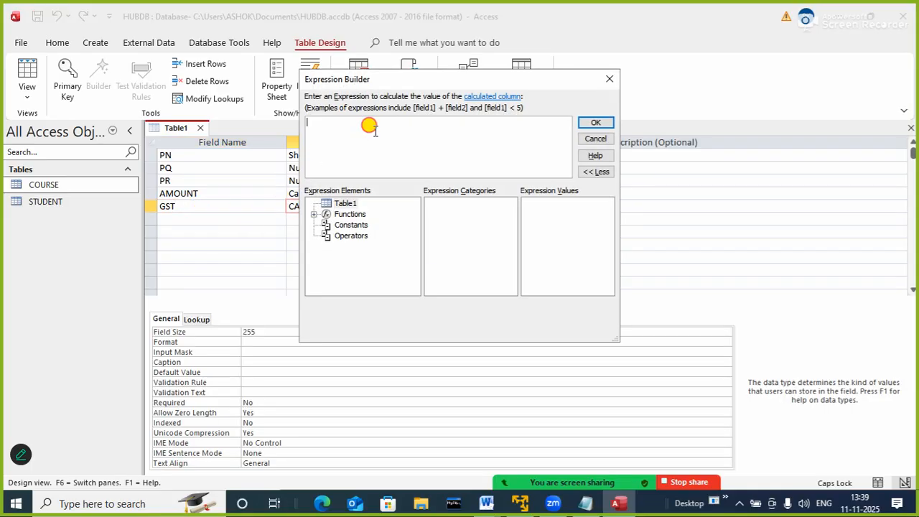
pyautogui.write('L[AMOU')
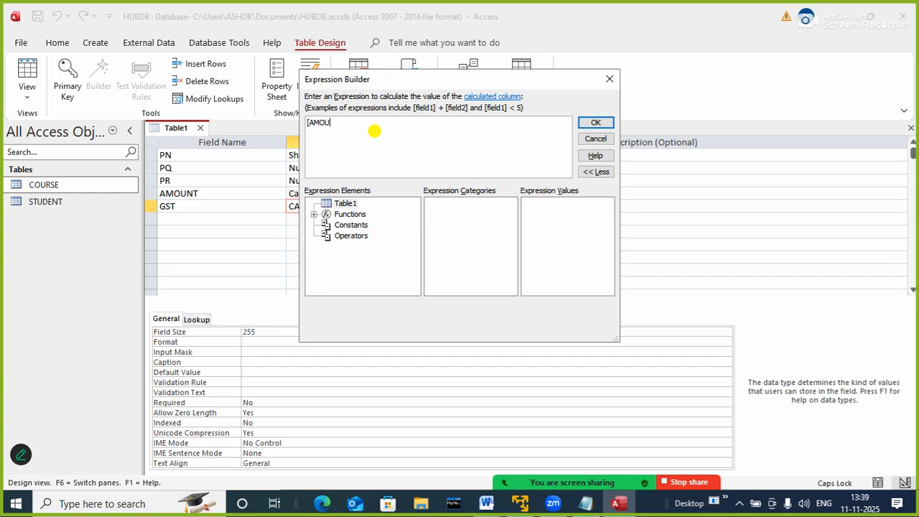
pyautogui.write('NT]+[AMOUNT]*18/100')
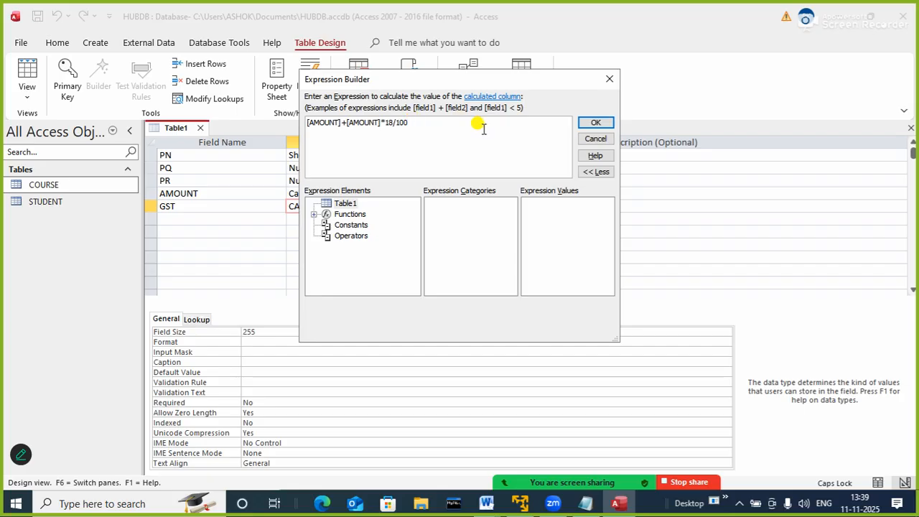
pyautogui.moveTo(347, 123); pyautogui.dragTo(304, 122)
pyautogui.press('Delete')
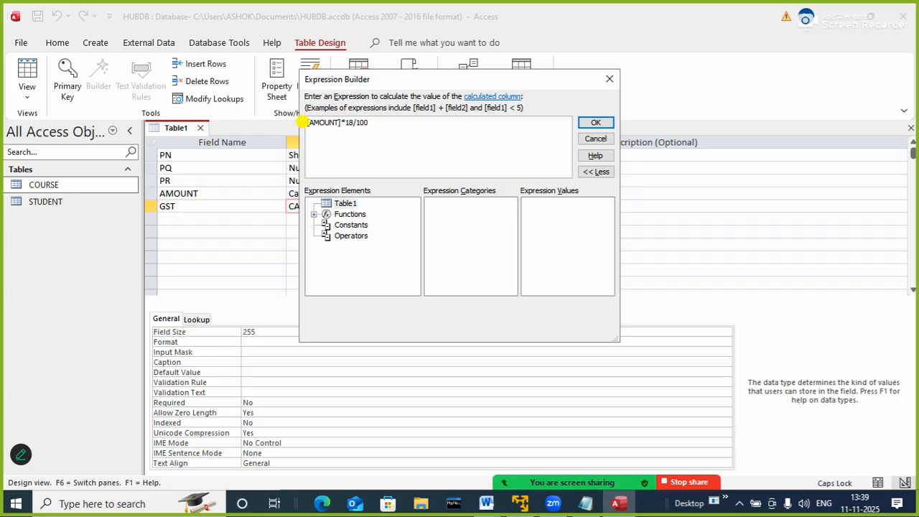
pyautogui.click(595, 122)
# Add a Calculated field named BILL below GST with the expression [AMOUNT]+[GST]
pyautogui.click(215, 218)
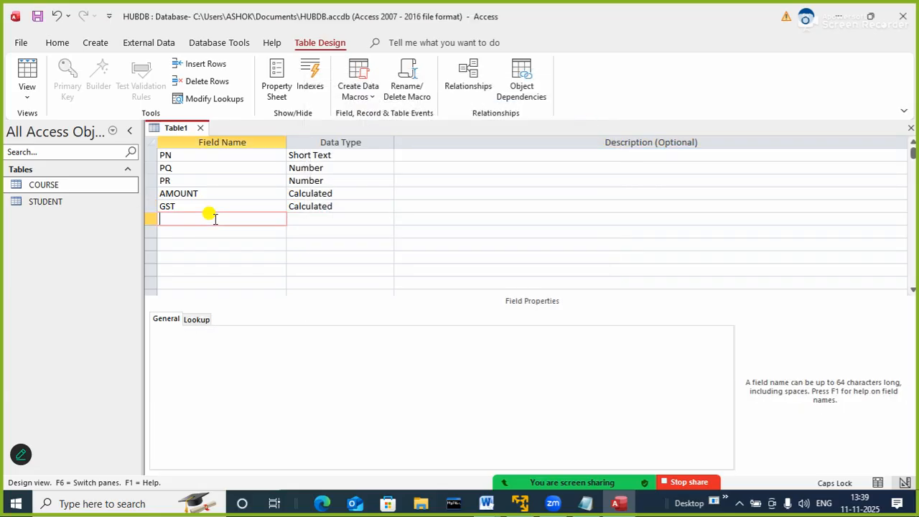
pyautogui.write('BILL')
pyautogui.press('Tab')
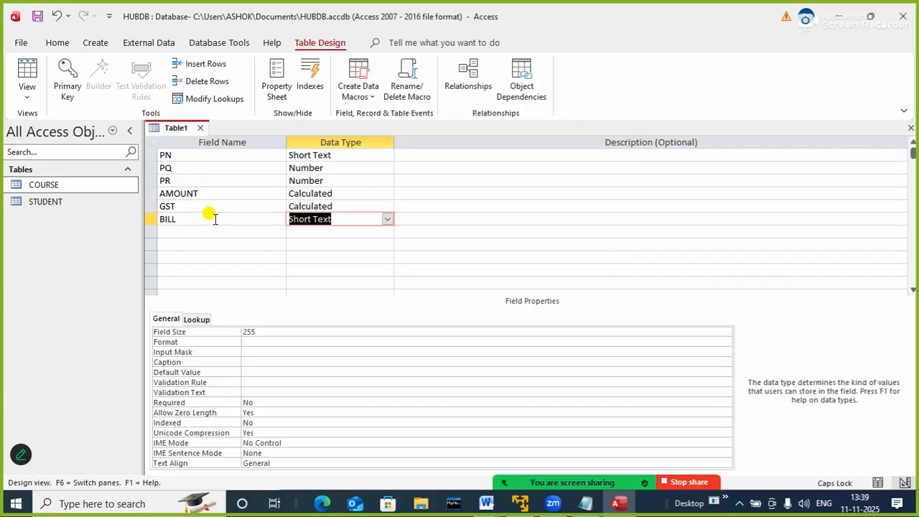
pyautogui.write('CA')
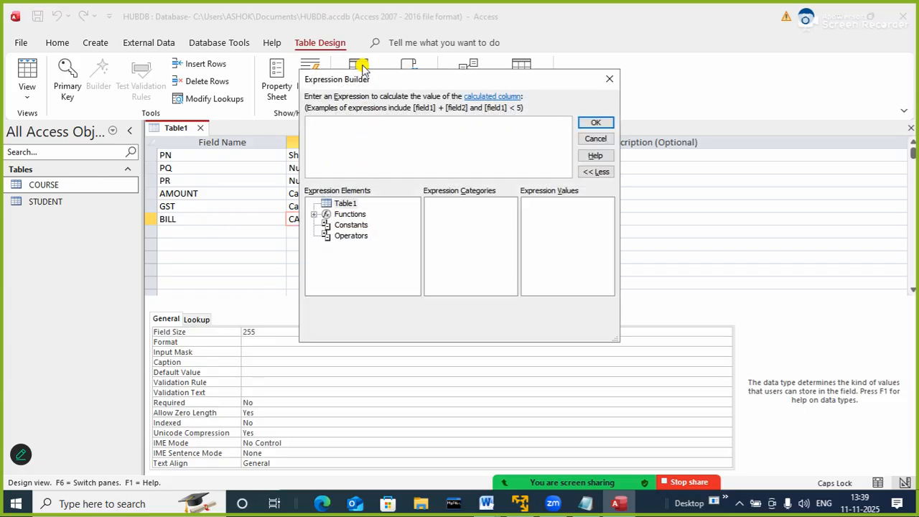
pyautogui.moveTo(363, 76); pyautogui.dragTo(438, 72)
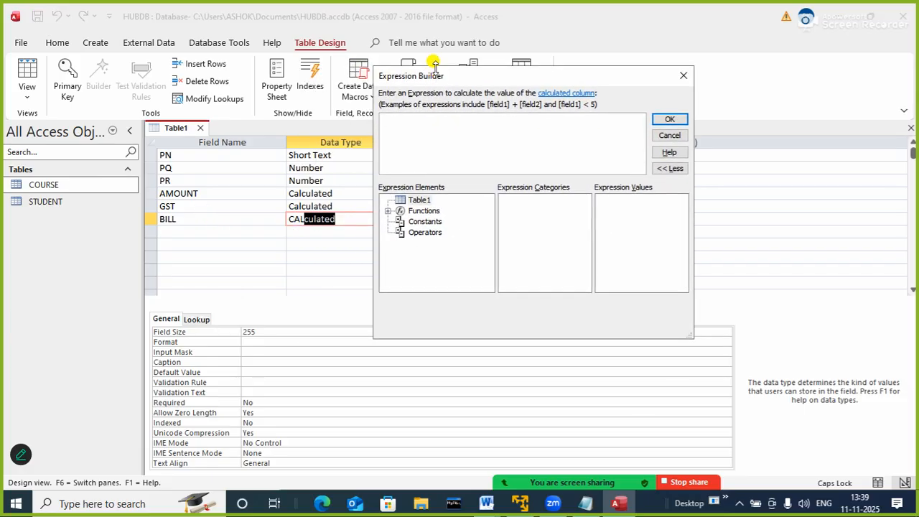
pyautogui.write('[AMOUNT] +')
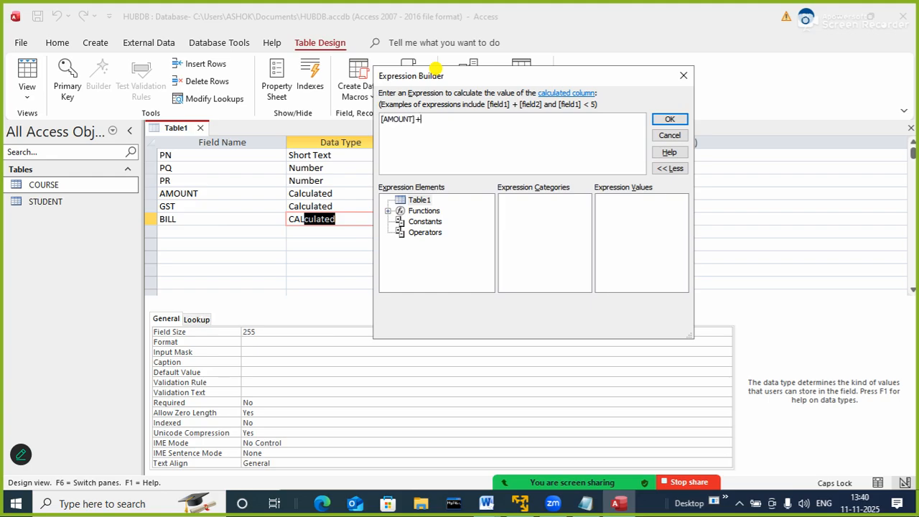
pyautogui.write('[GST')
pyautogui.click(670, 119)
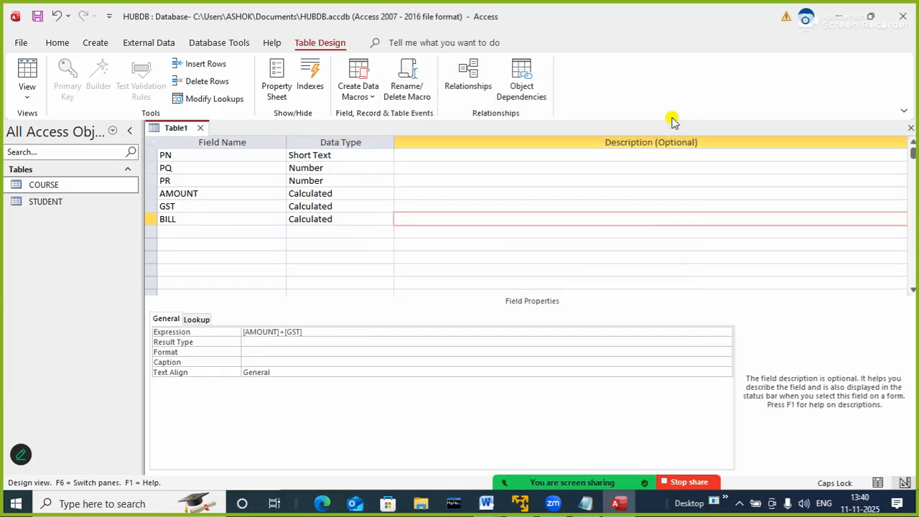
# Close the new table, saving it as PRODUCT and letting Access create a primary key for it
pyautogui.click(201, 128)
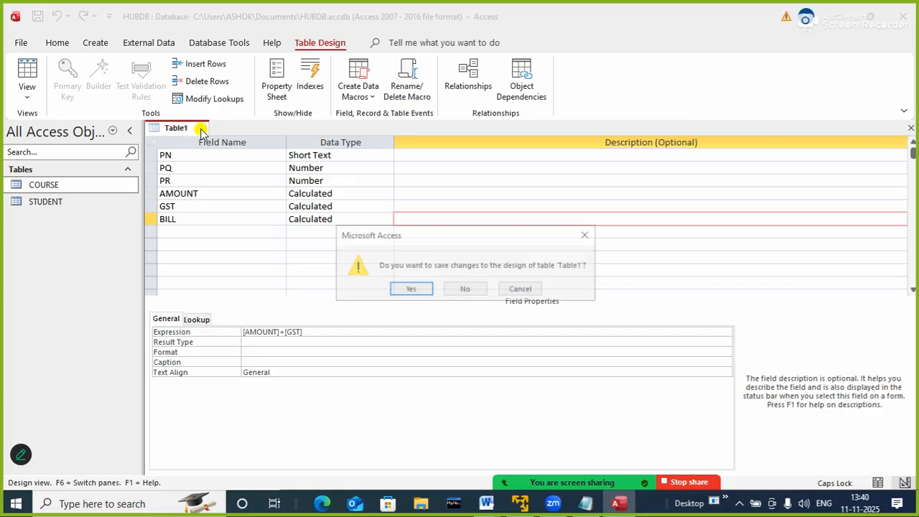
pyautogui.click(407, 290)
pyautogui.write('PRODUCT')
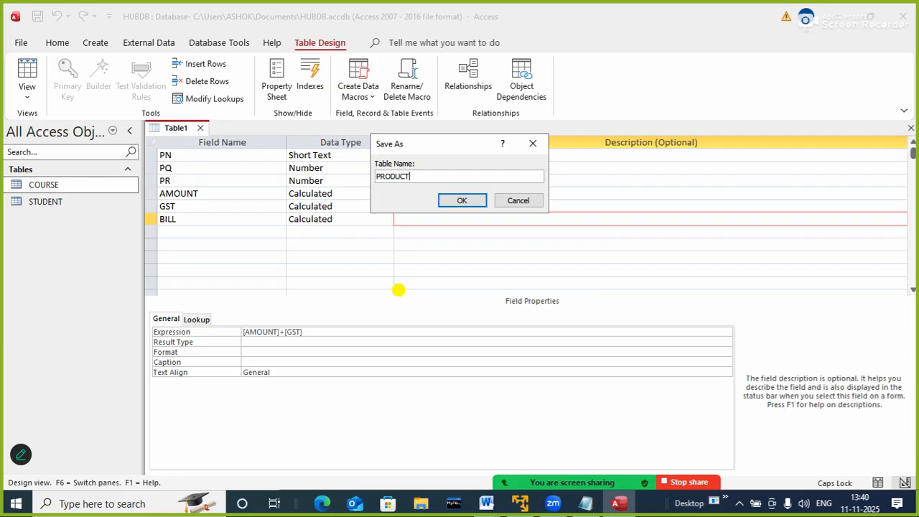
pyautogui.press('Return')
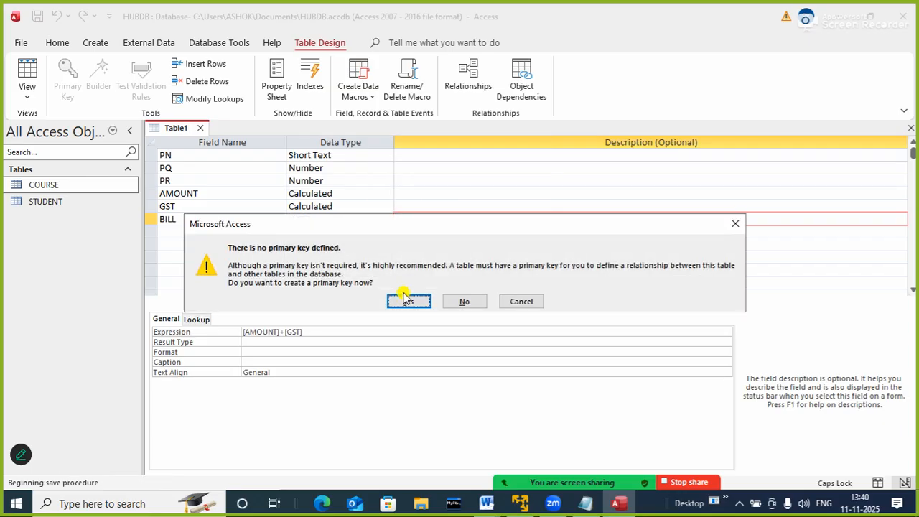
pyautogui.click(405, 300)
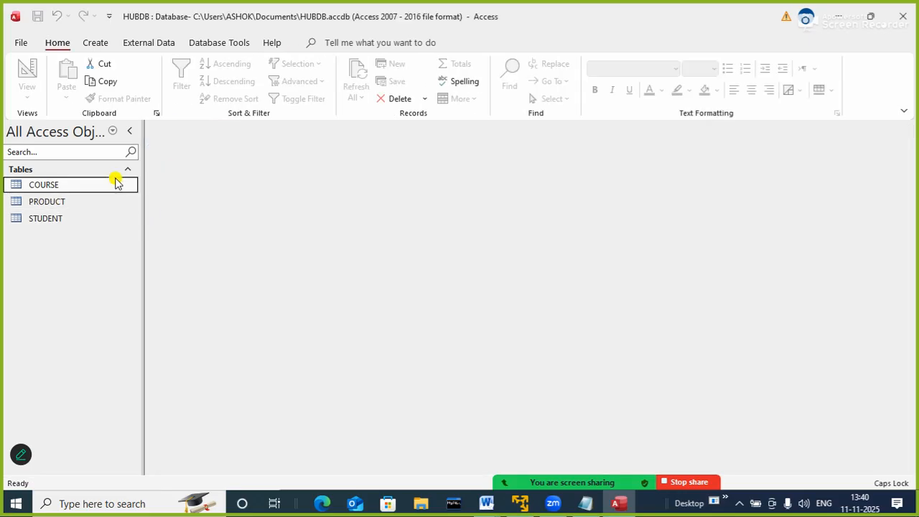
# Open the COURSE table in Design view to check its fields and primary key
pyautogui.click(38, 206)
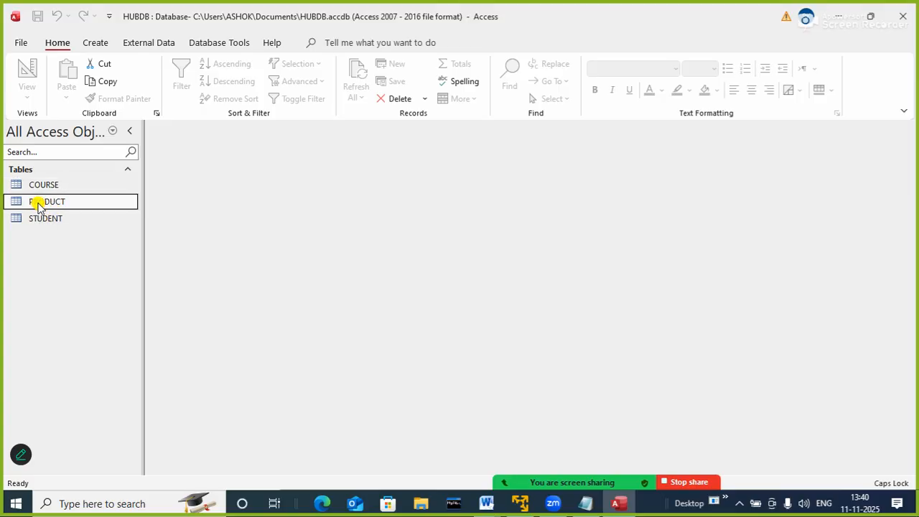
pyautogui.click(33, 185)
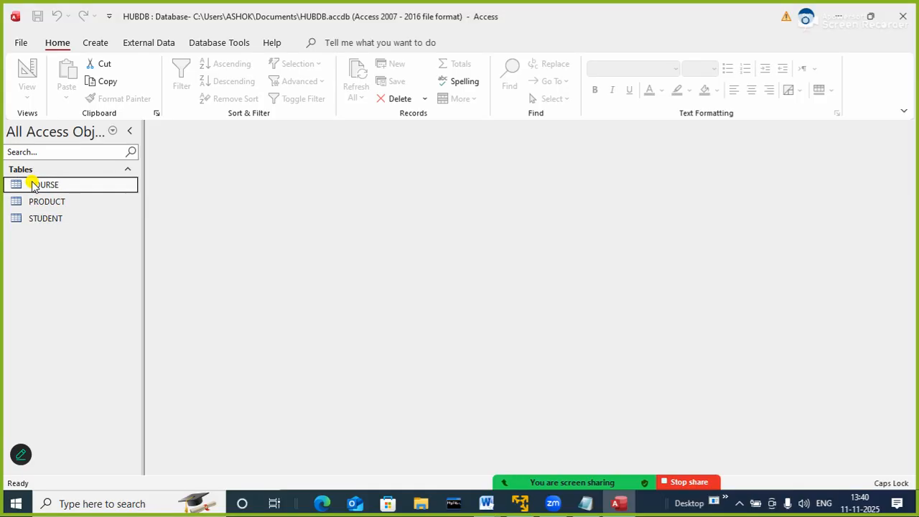
pyautogui.rightClick(33, 186)
pyautogui.click(86, 209)
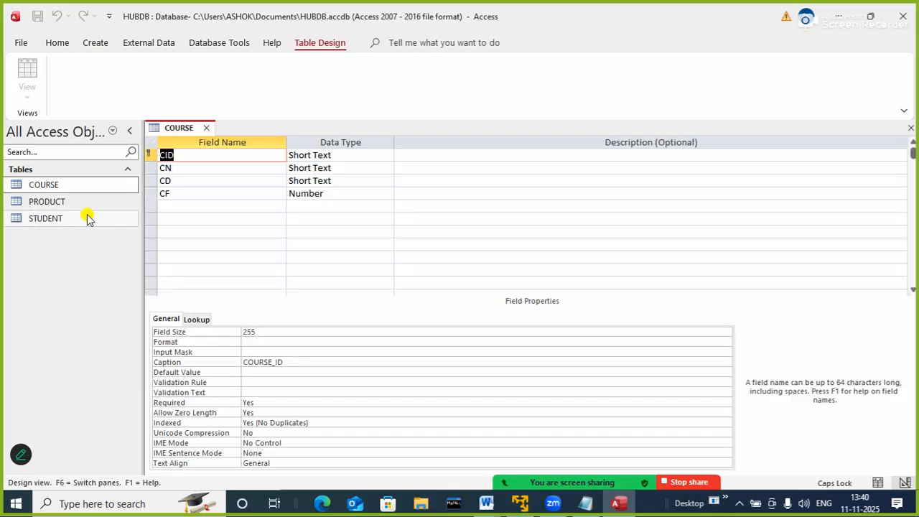
# Make SID the primary key of the STUDENT table in Design view, save the change, and close both open table designs
pyautogui.rightClick(54, 218)
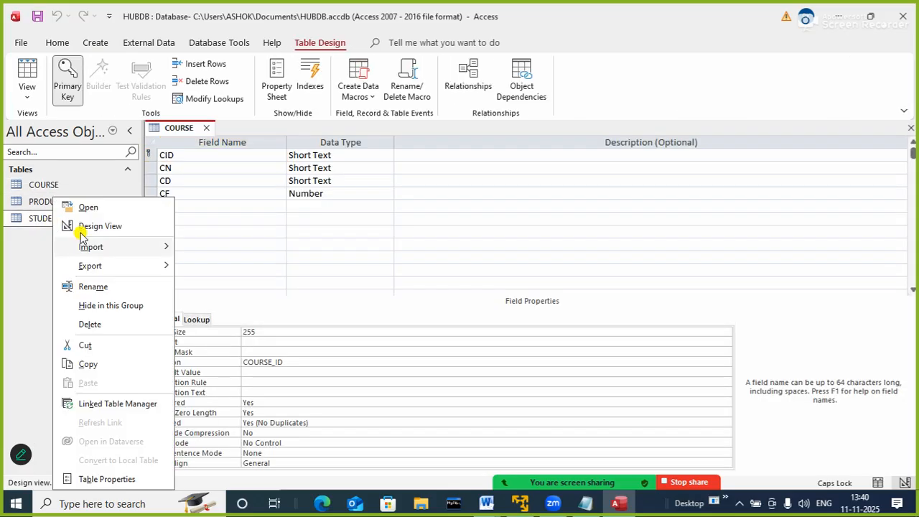
pyautogui.click(99, 226)
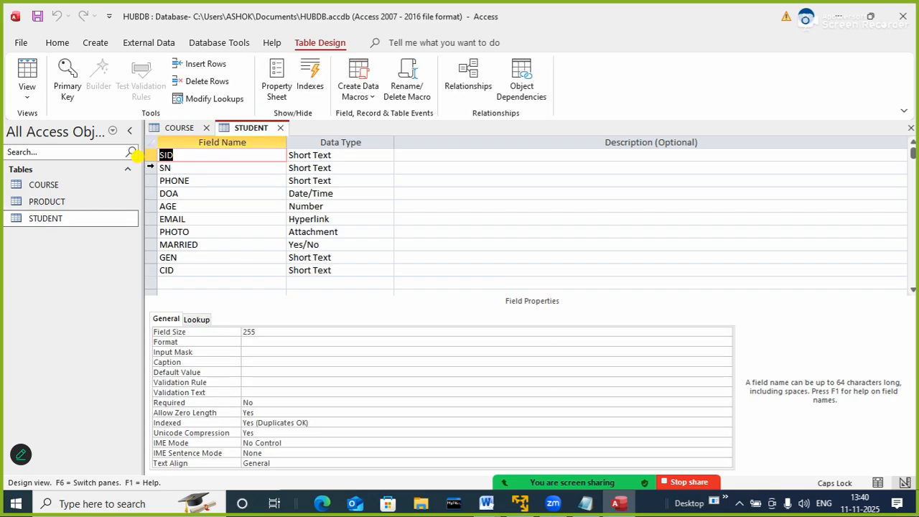
pyautogui.rightClick(150, 157)
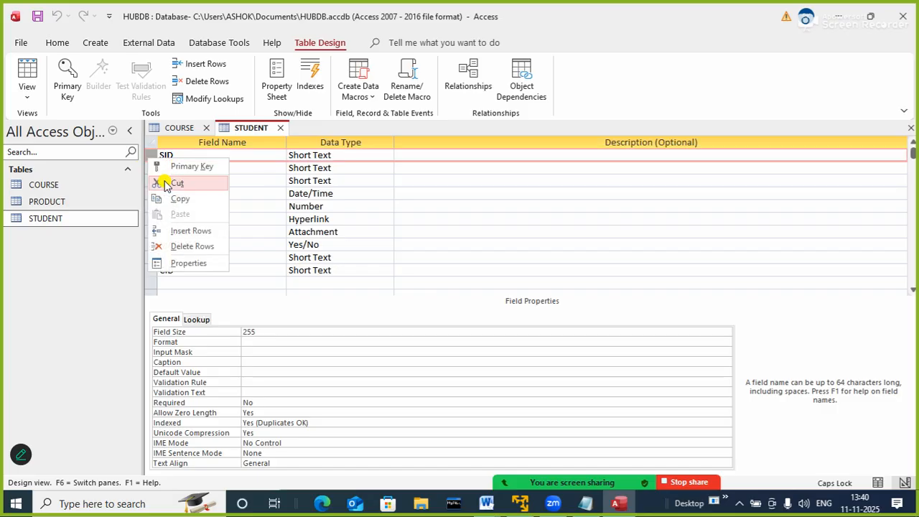
pyautogui.click(183, 166)
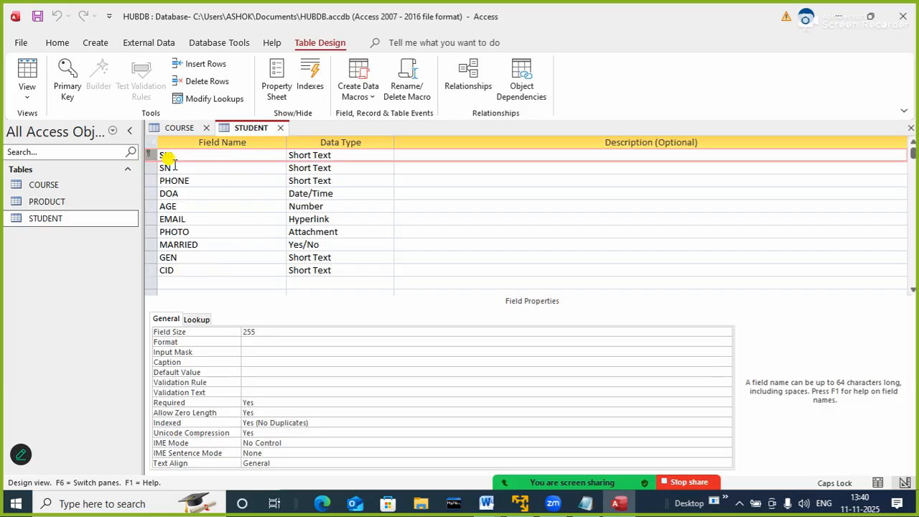
pyautogui.click(281, 127)
pyautogui.click(410, 289)
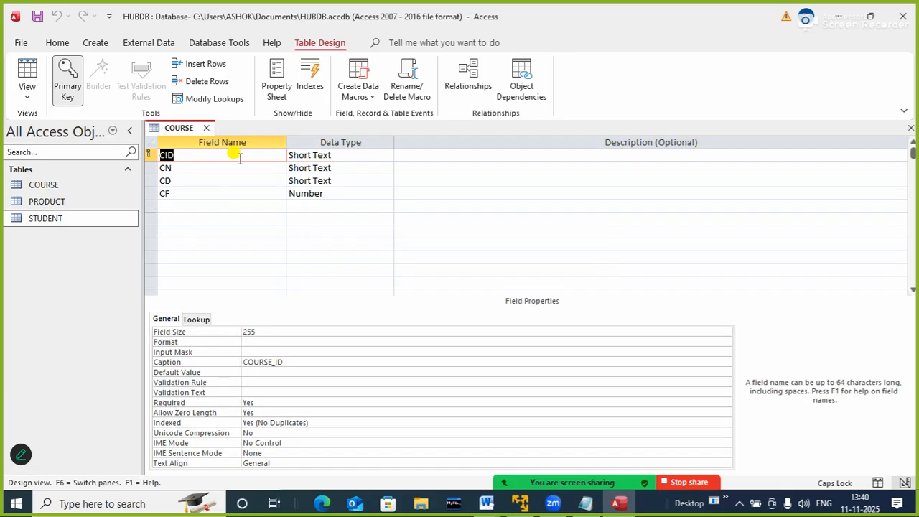
pyautogui.click(206, 128)
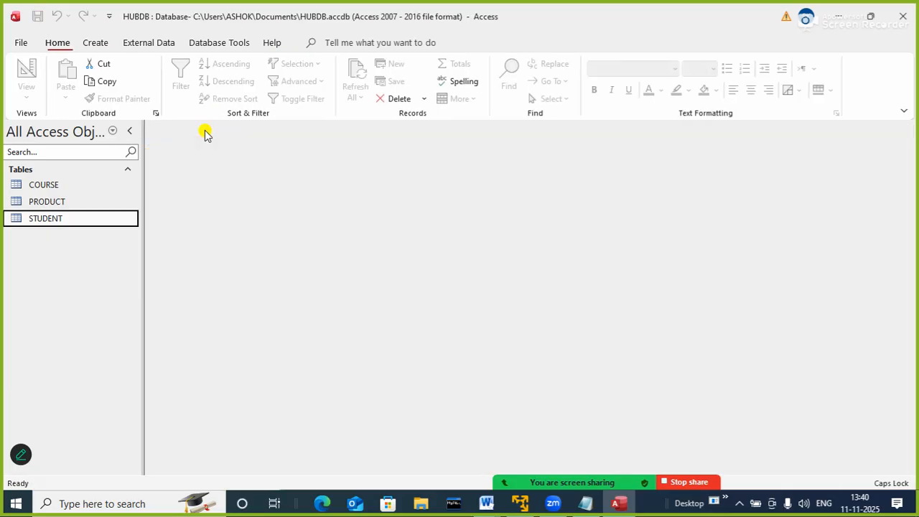
# Open the PRODUCT table and enter the first record with PN RAM, PQ 2 and PR 1000
pyautogui.click(74, 203)
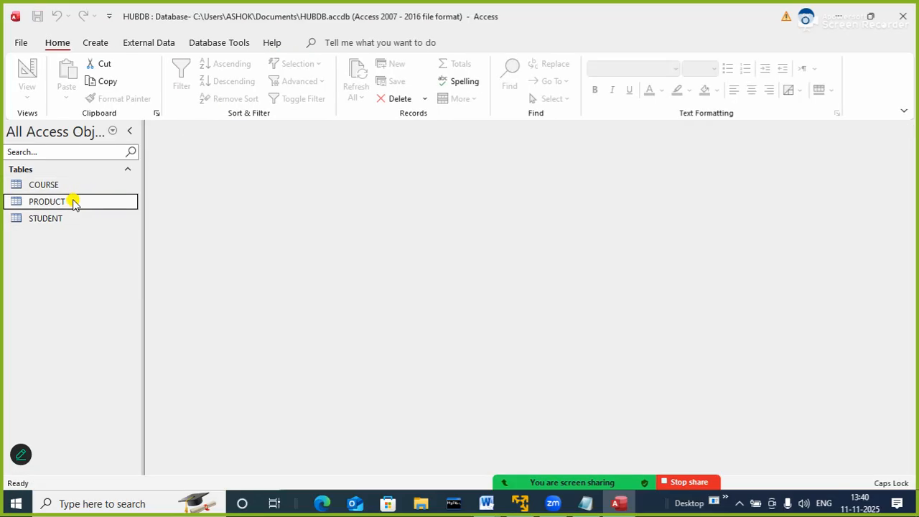
pyautogui.doubleClick(75, 203)
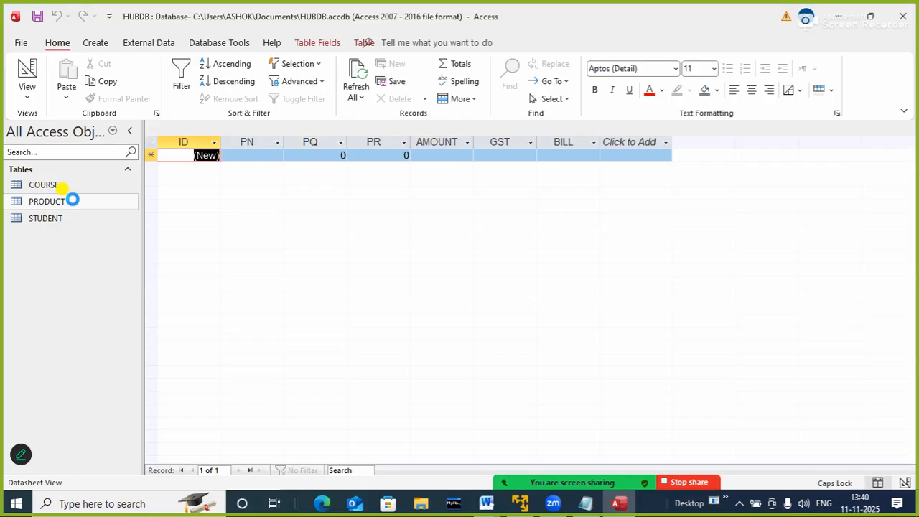
pyautogui.press('Tab')
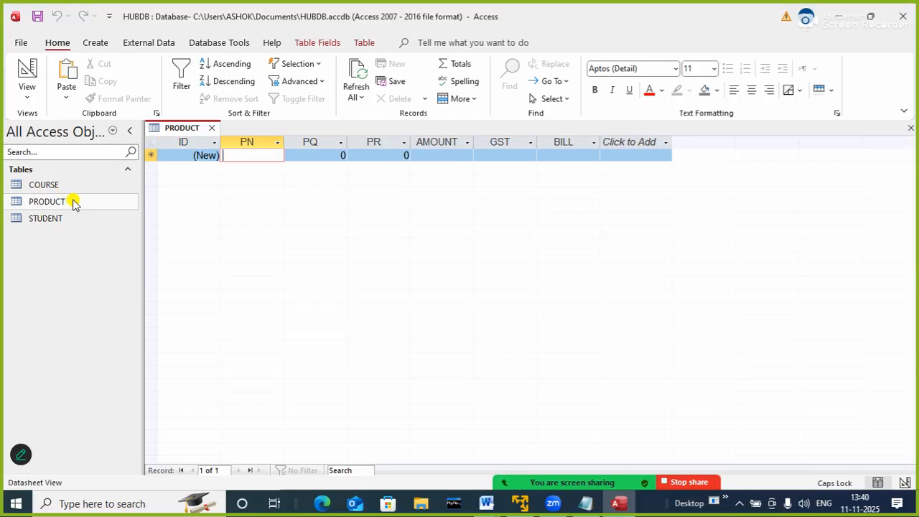
pyautogui.write('RAM')
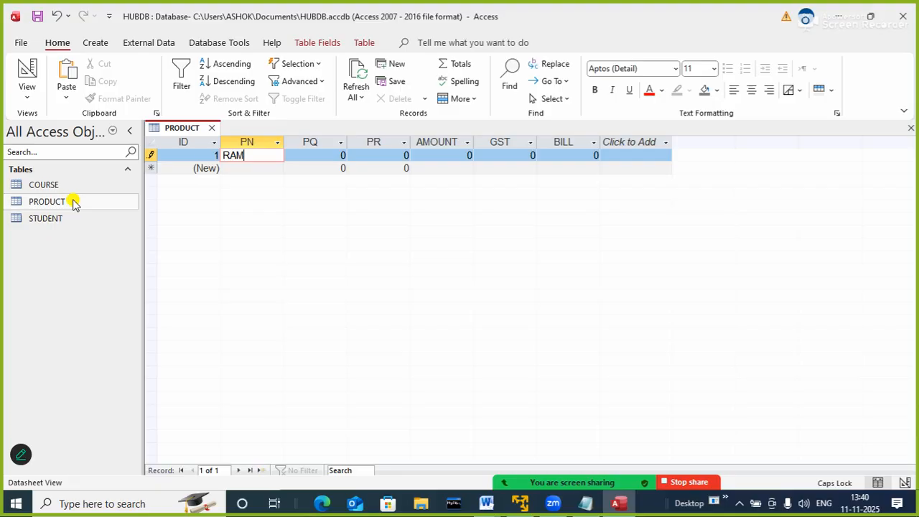
pyautogui.press('Tab')
pyautogui.write('2')
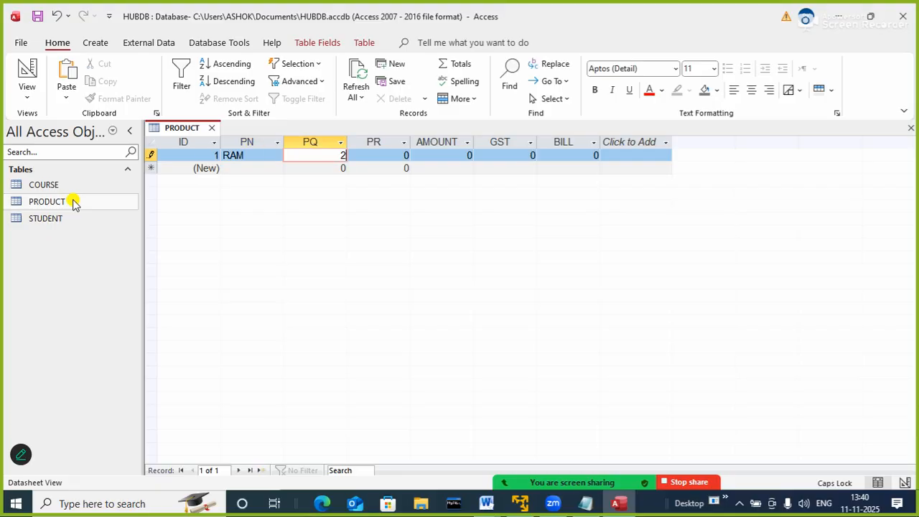
pyautogui.press('Tab')
pyautogui.write('1000')
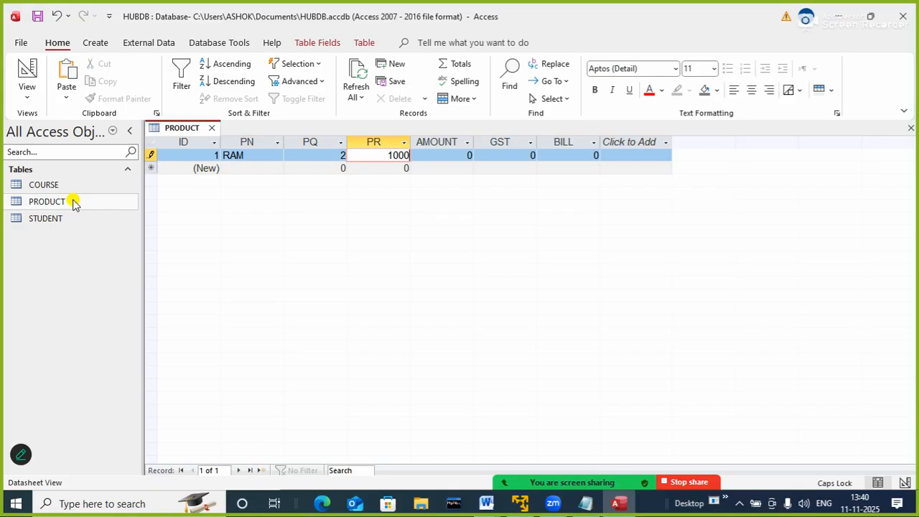
pyautogui.press('Tab')
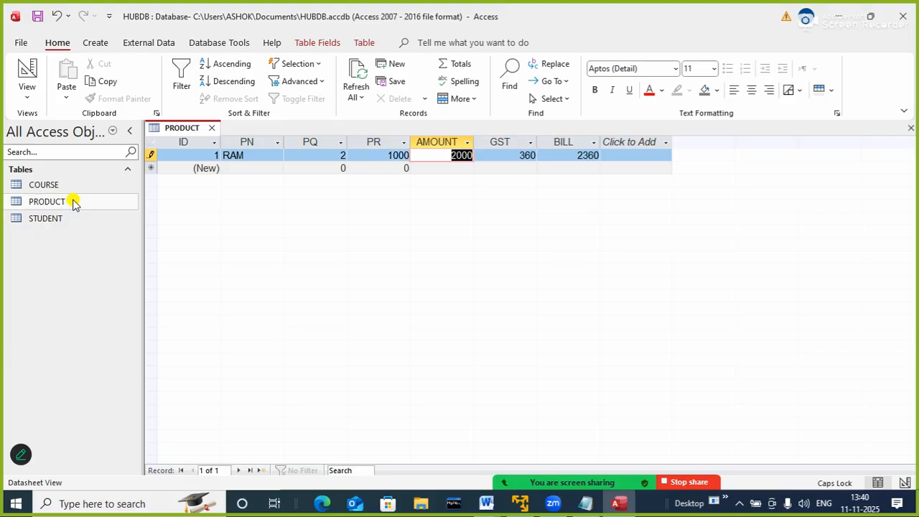
pyautogui.press('Tab')
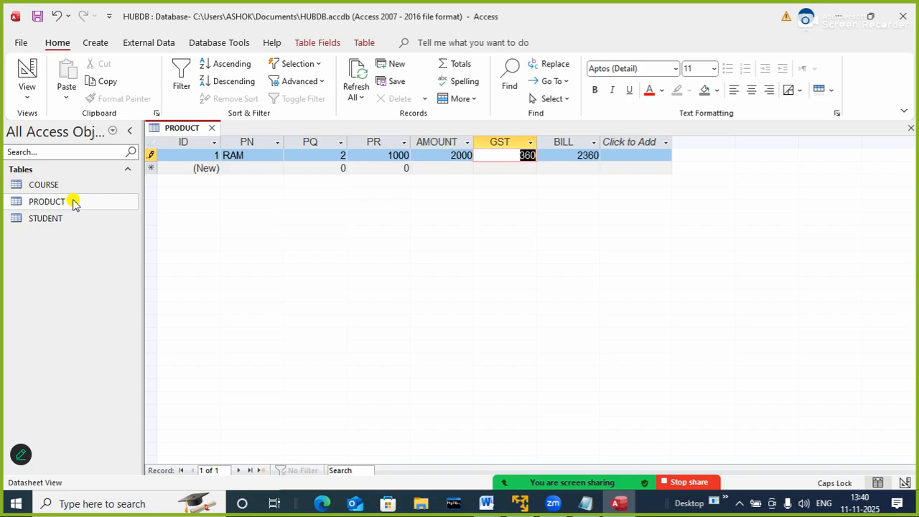
pyautogui.press('Tab')
pyautogui.press('Tab')
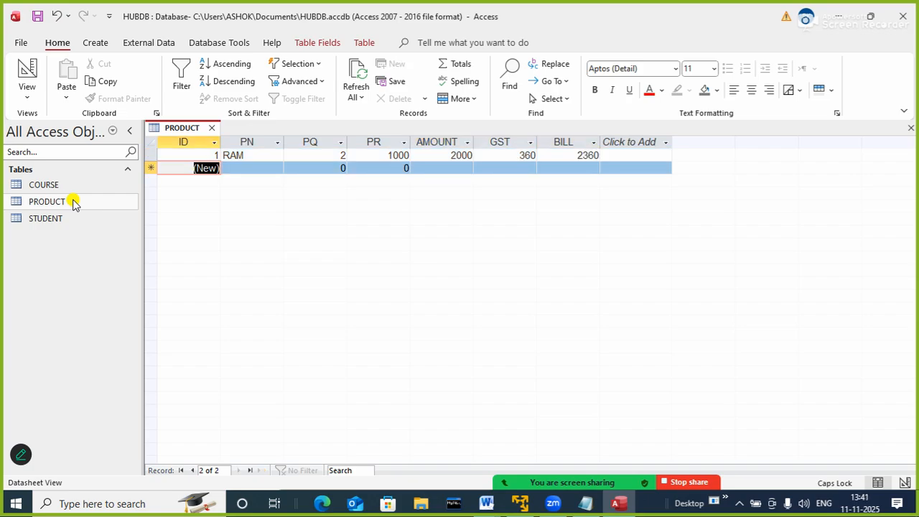
# Enter a second PRODUCT record with PN SSD, PQ 10 and PR 3000, and close the table
pyautogui.press('Tab')
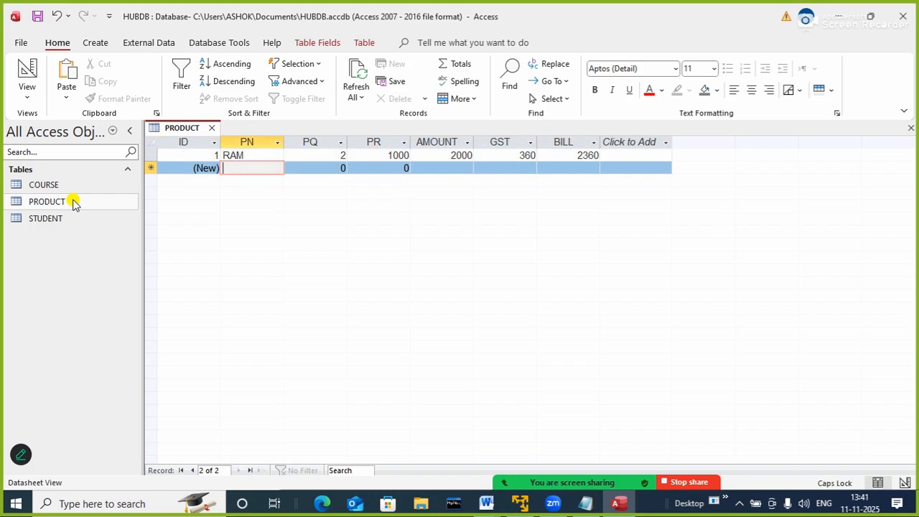
pyautogui.write('SSD')
pyautogui.press('Tab')
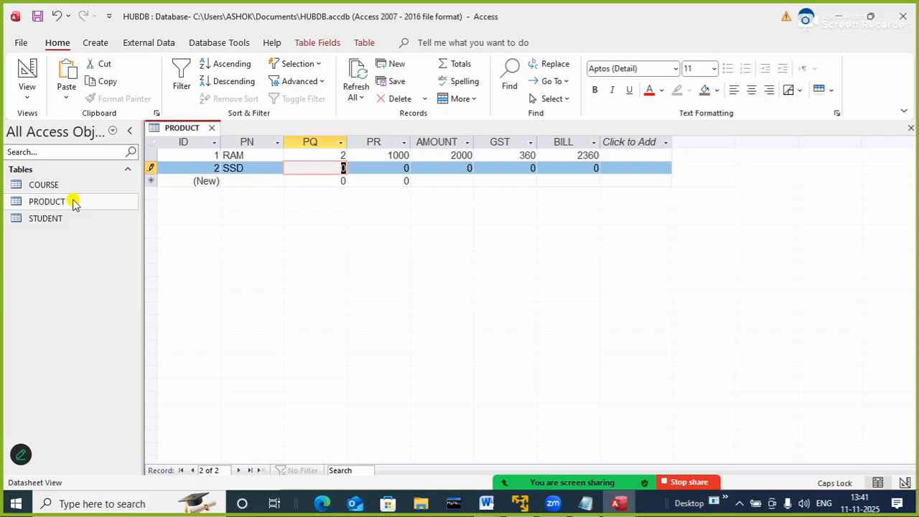
pyautogui.write('10')
pyautogui.press('Tab')
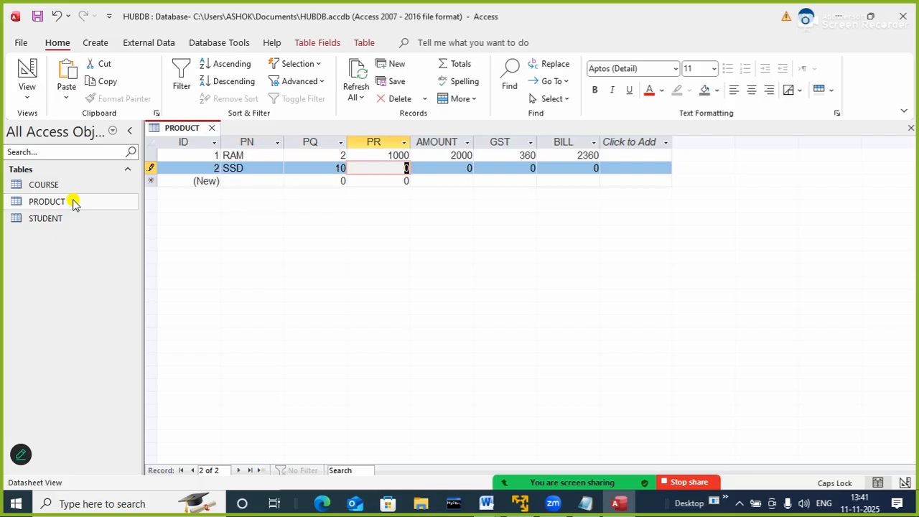
pyautogui.write('3000')
pyautogui.press('Tab')
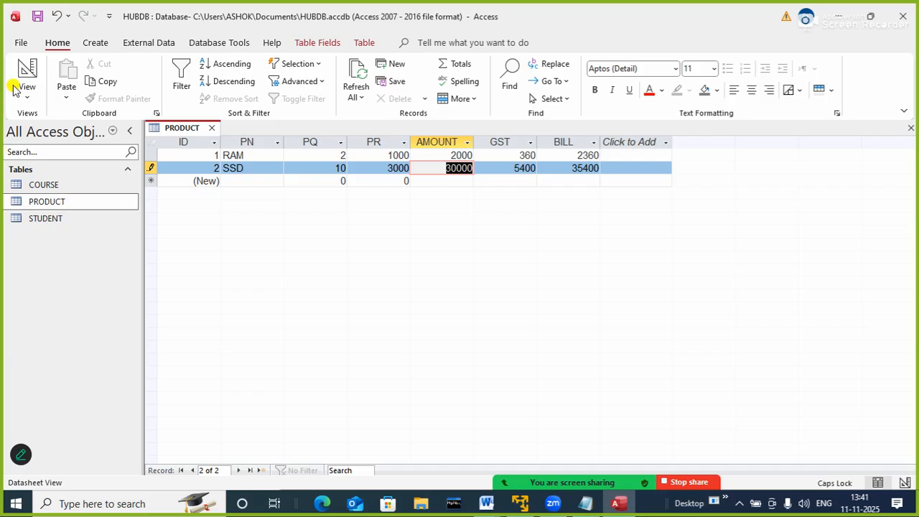
pyautogui.click(212, 127)
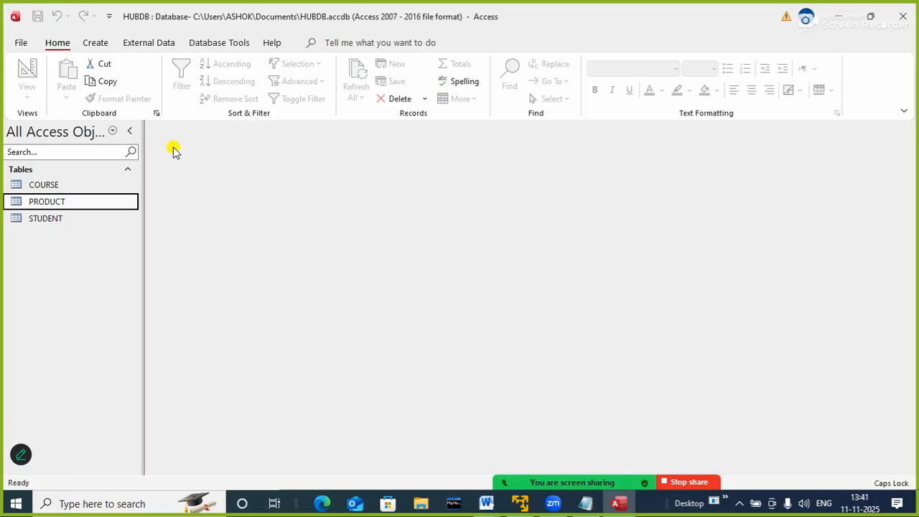
# Copy the PRODUCT table and paste it with structure and data as a new table named PRO
pyautogui.rightClick(84, 208)
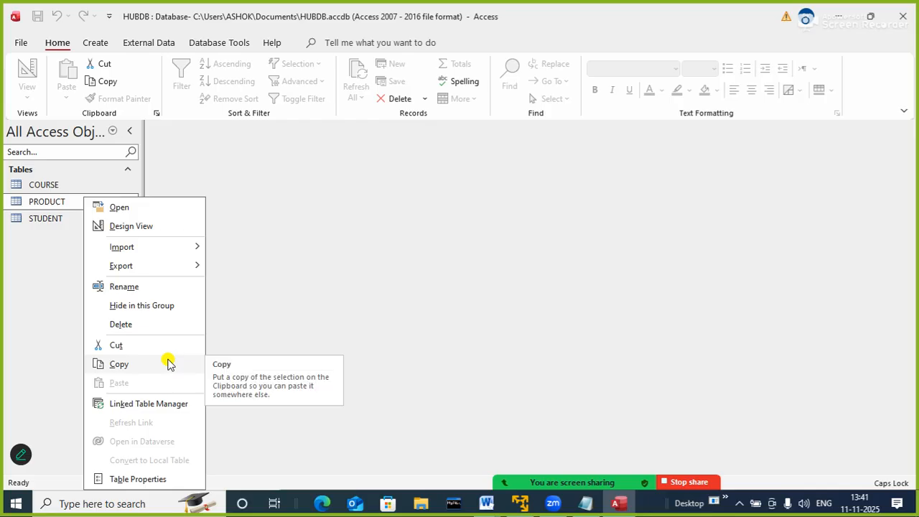
pyautogui.click(124, 365)
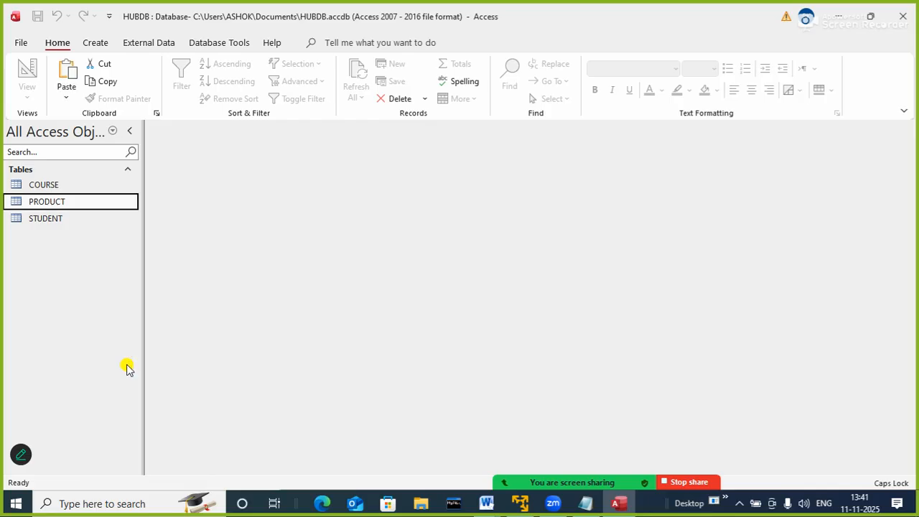
pyautogui.rightClick(84, 300)
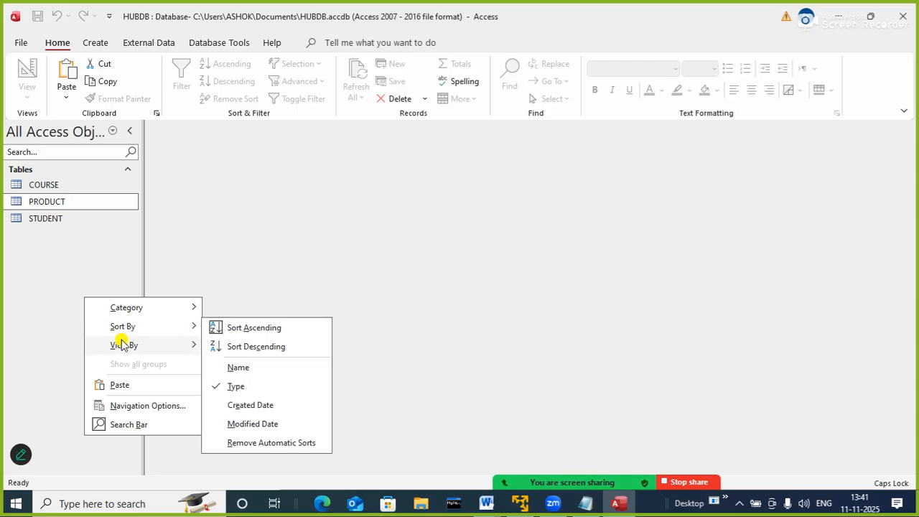
pyautogui.click(117, 383)
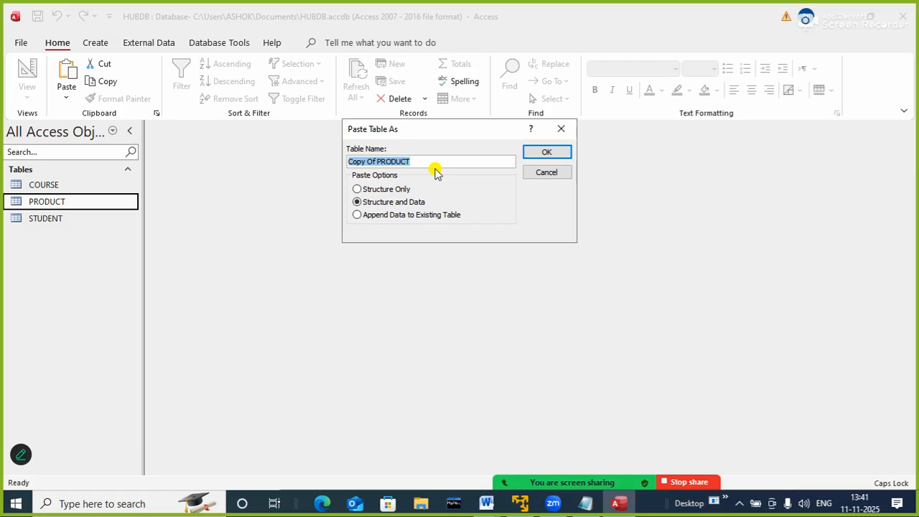
pyautogui.write('PRO')
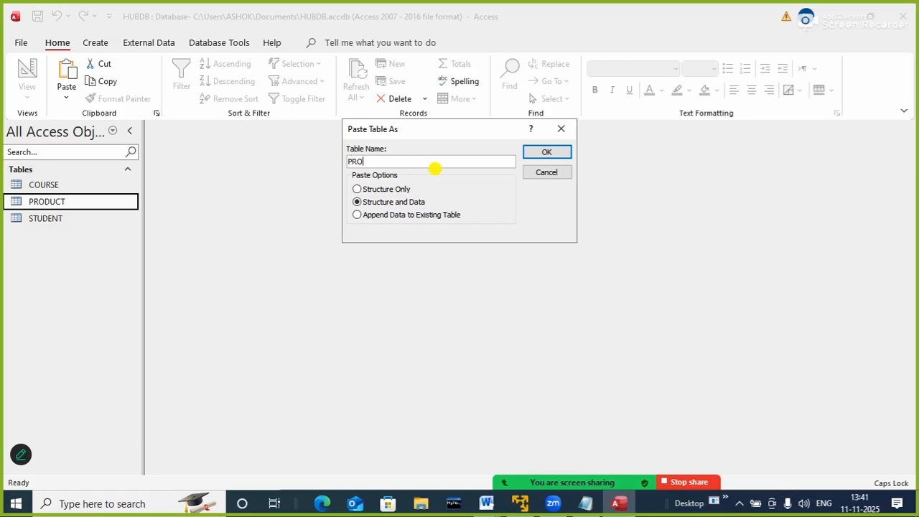
pyautogui.press('Return')
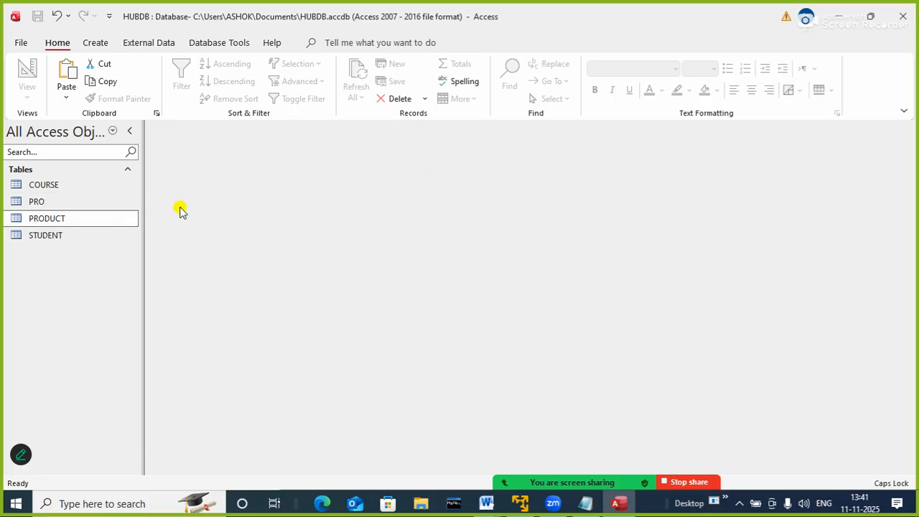
# Open the PRO table to check its copied records, and try to delete the table while it is open
pyautogui.click(78, 204)
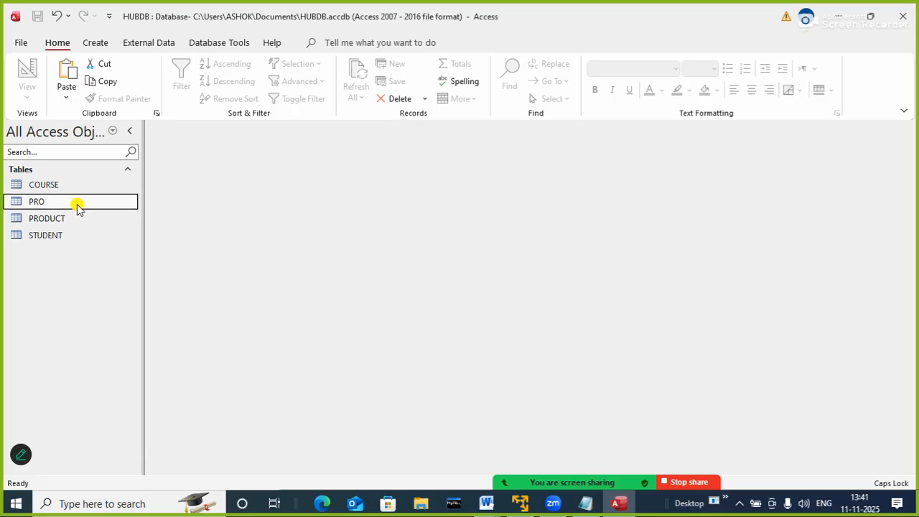
pyautogui.doubleClick(77, 204)
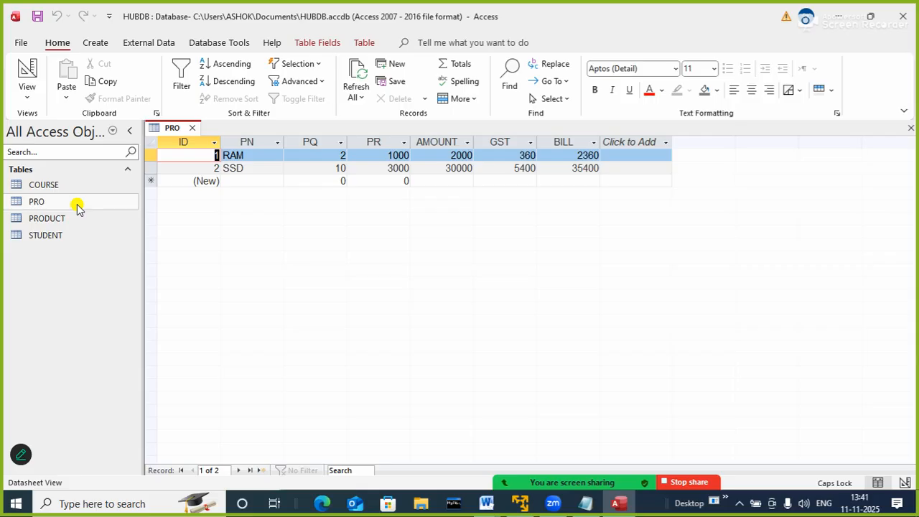
pyautogui.rightClick(78, 204)
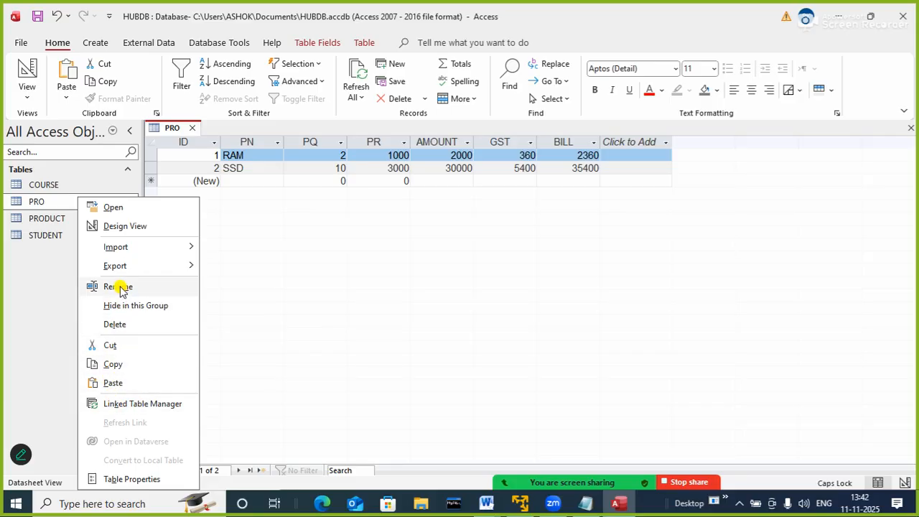
pyautogui.click(114, 327)
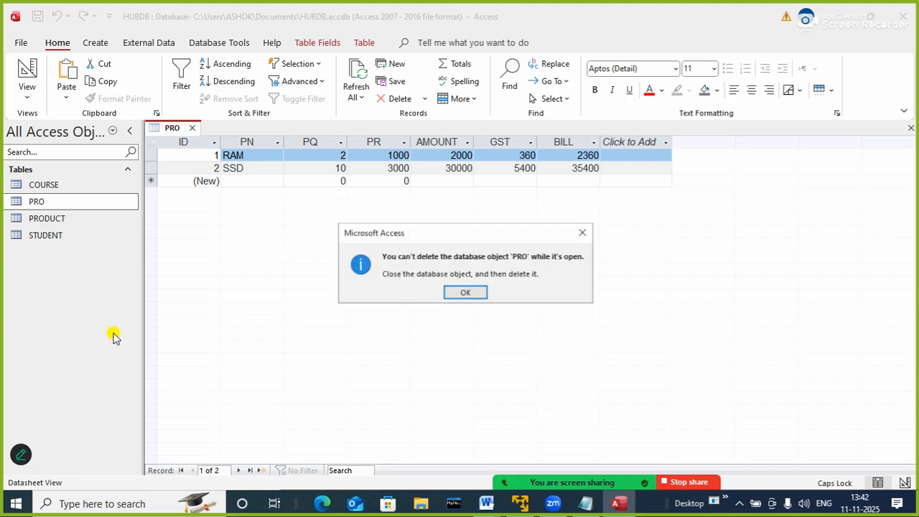
pyautogui.click(467, 300)
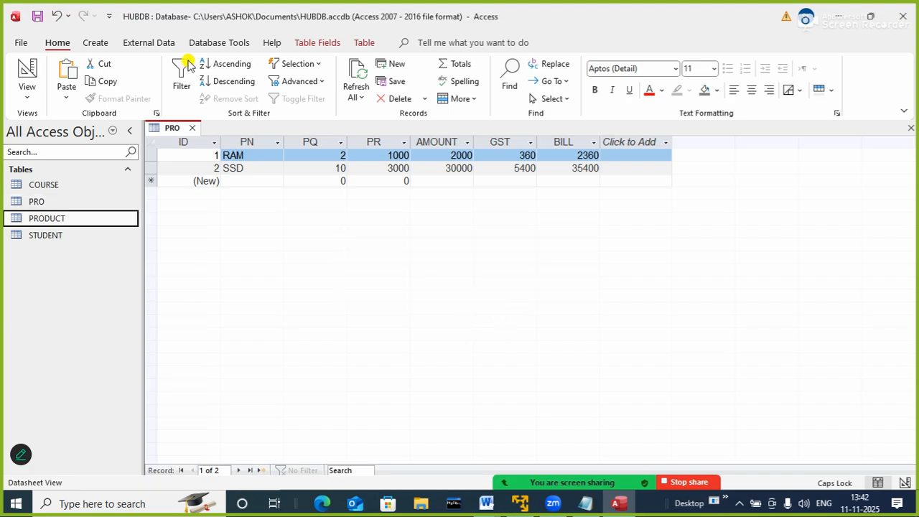
# Refresh the open PRO table's records and try once more to delete the table
pyautogui.click(357, 75)
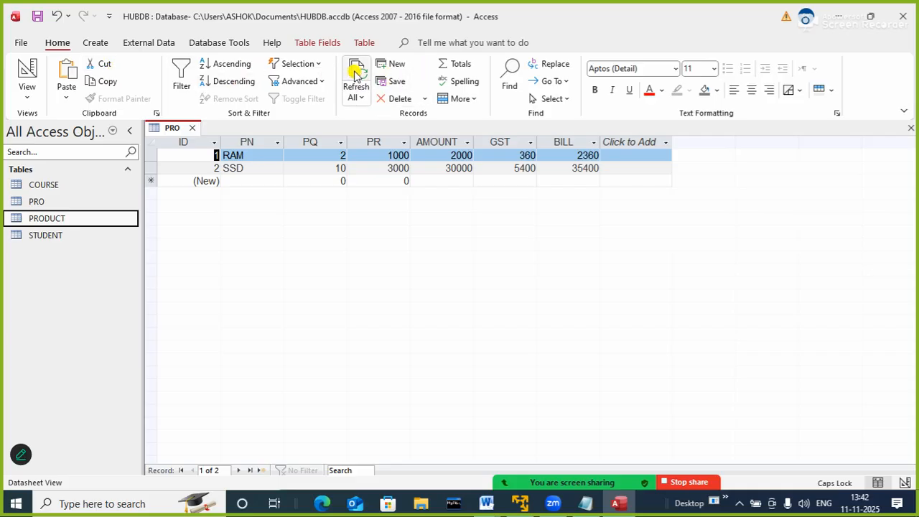
pyautogui.click(32, 202)
pyautogui.click(20, 217)
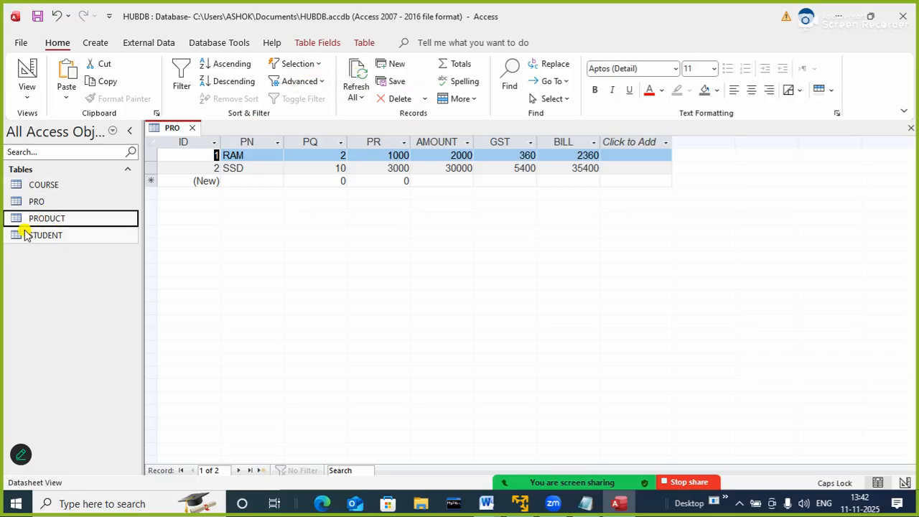
pyautogui.click(29, 204)
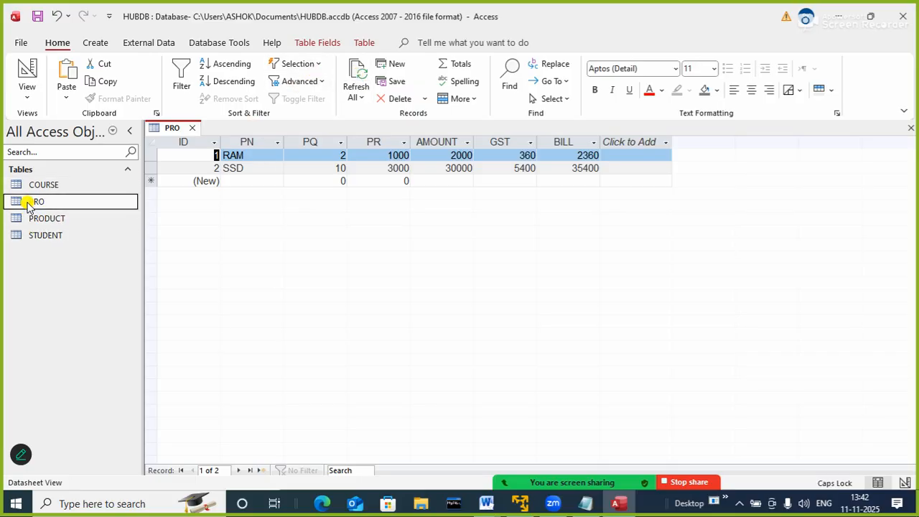
pyautogui.rightClick(28, 204)
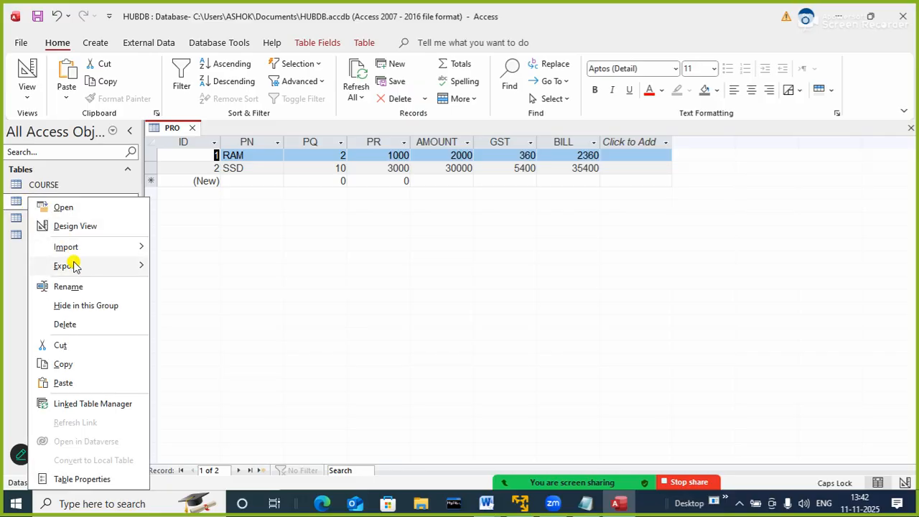
pyautogui.click(67, 324)
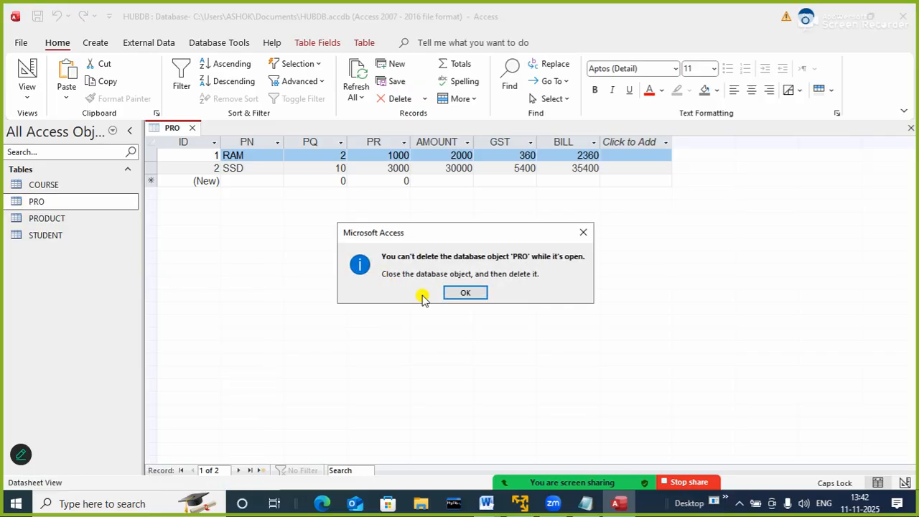
pyautogui.click(461, 294)
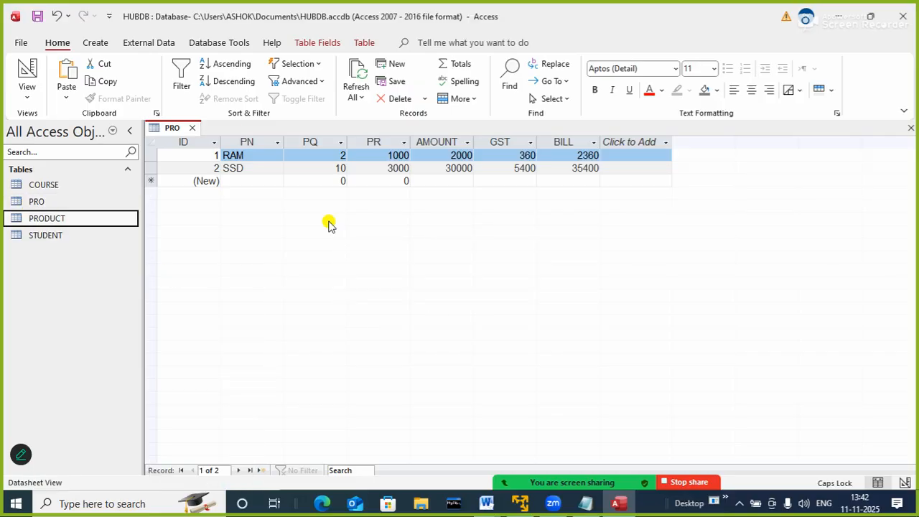
# Close the PRO table and delete it from the database
pyautogui.click(192, 128)
pyautogui.click(64, 203)
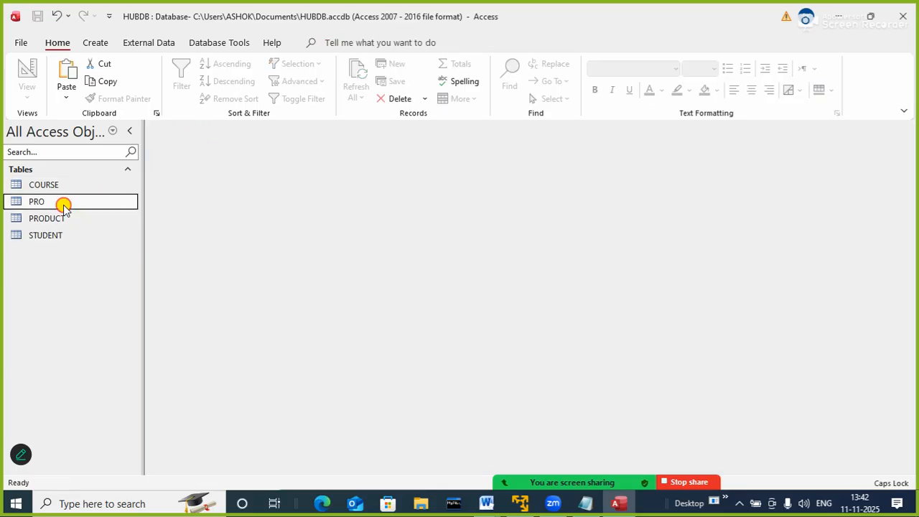
pyautogui.rightClick(63, 204)
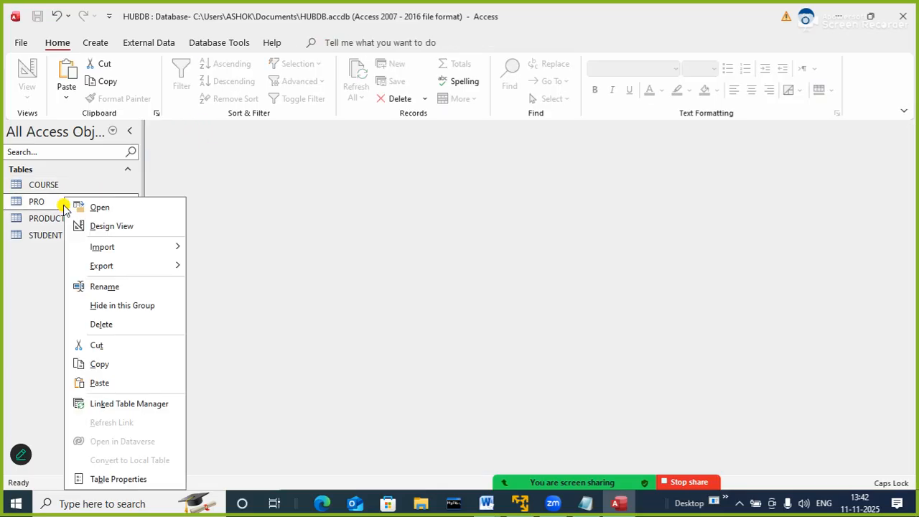
pyautogui.click(100, 324)
pyautogui.click(399, 291)
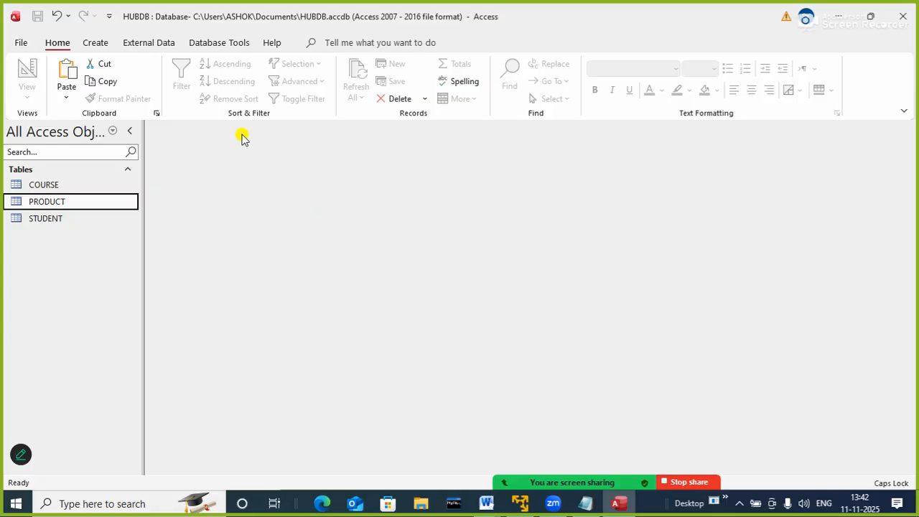
pyautogui.click(98, 44)
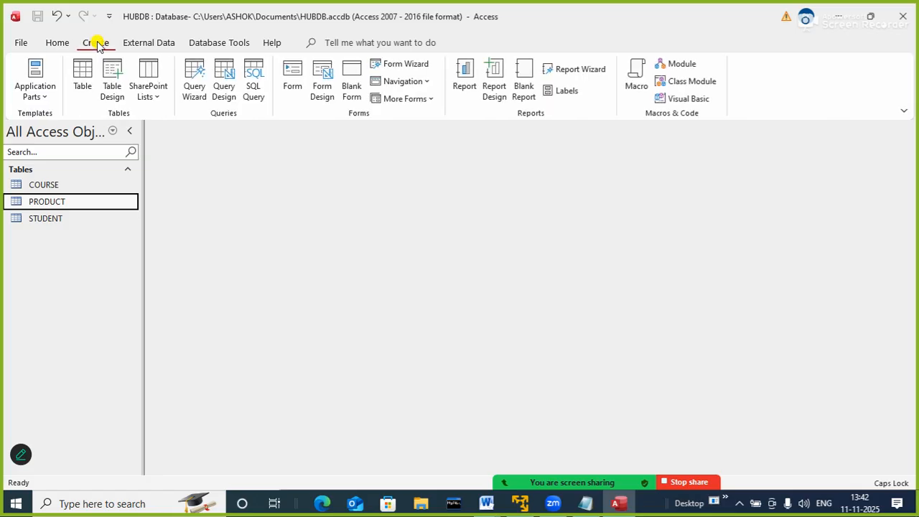
pyautogui.click(41, 186)
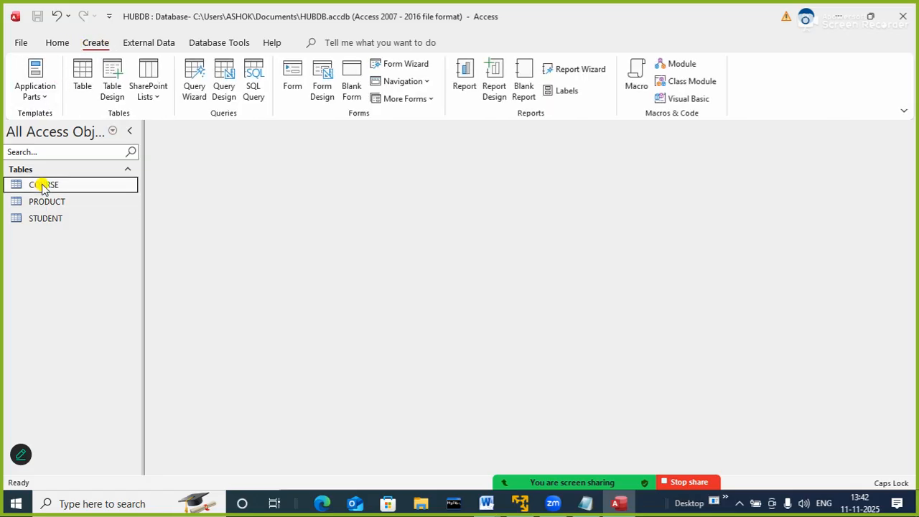
pyautogui.click(40, 201)
pyautogui.click(45, 221)
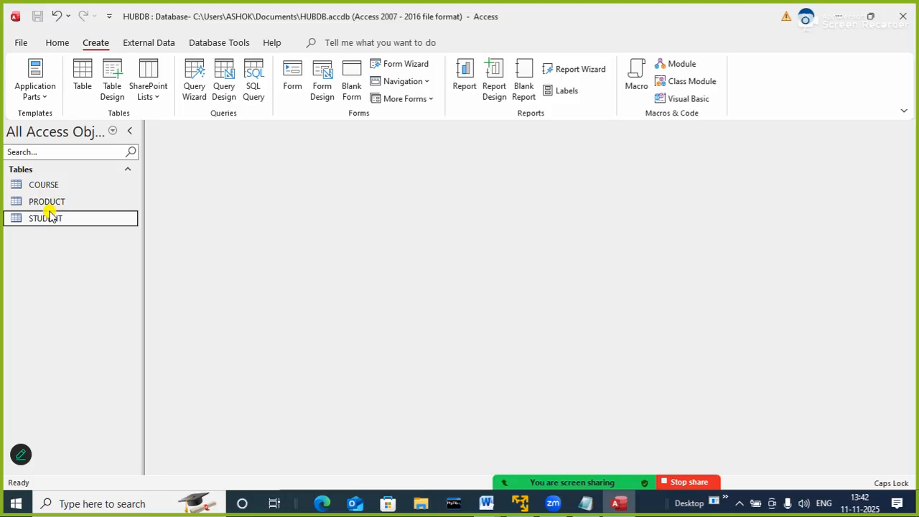
# Switch to the Notepad note to review the listed MS-Access uses, and return to the database without closing the note
pyautogui.click(567, 505)
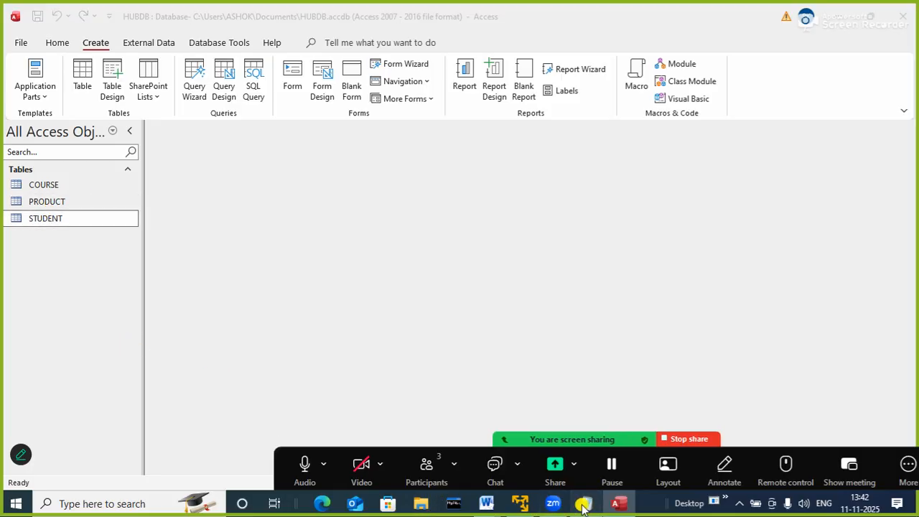
pyautogui.click(586, 503)
pyautogui.click(420, 466)
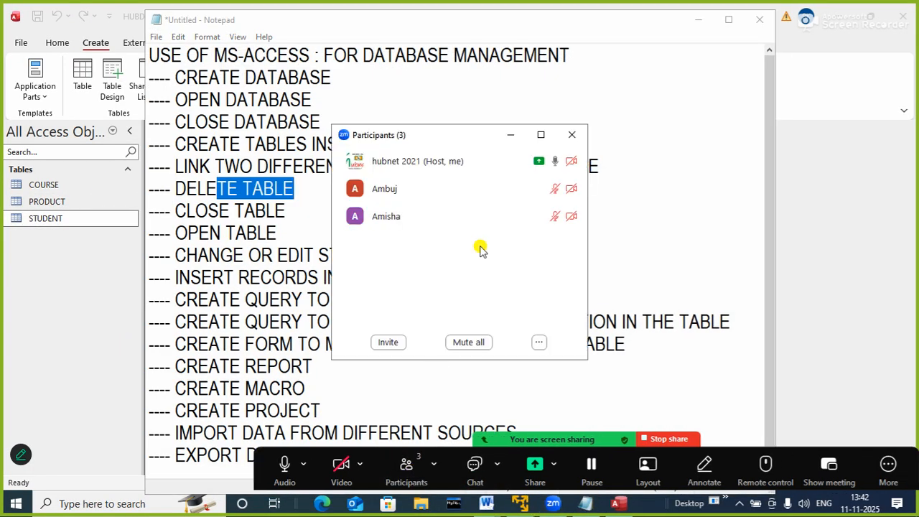
pyautogui.click(571, 134)
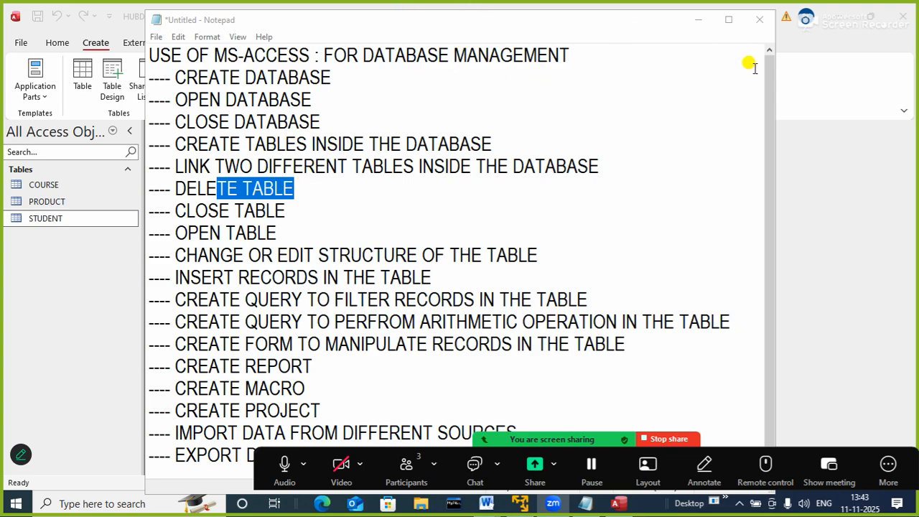
pyautogui.click(755, 25)
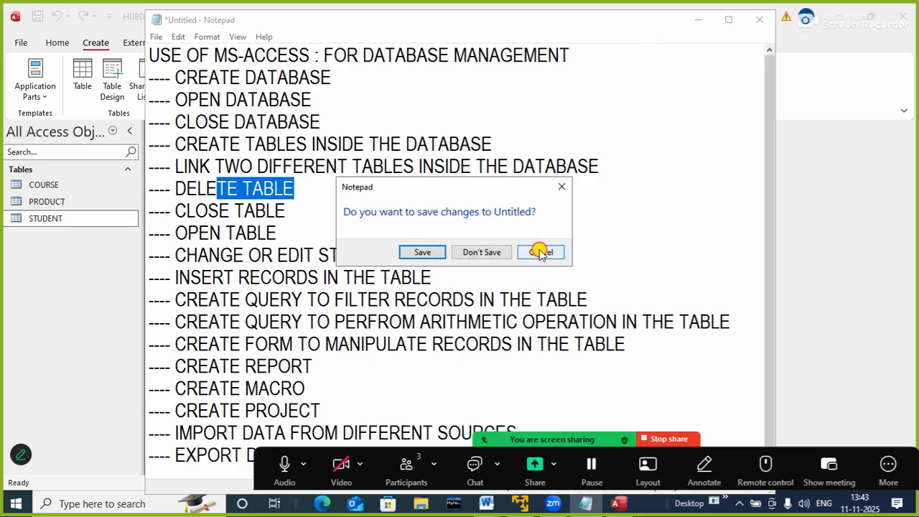
pyautogui.click(540, 253)
pyautogui.click(698, 20)
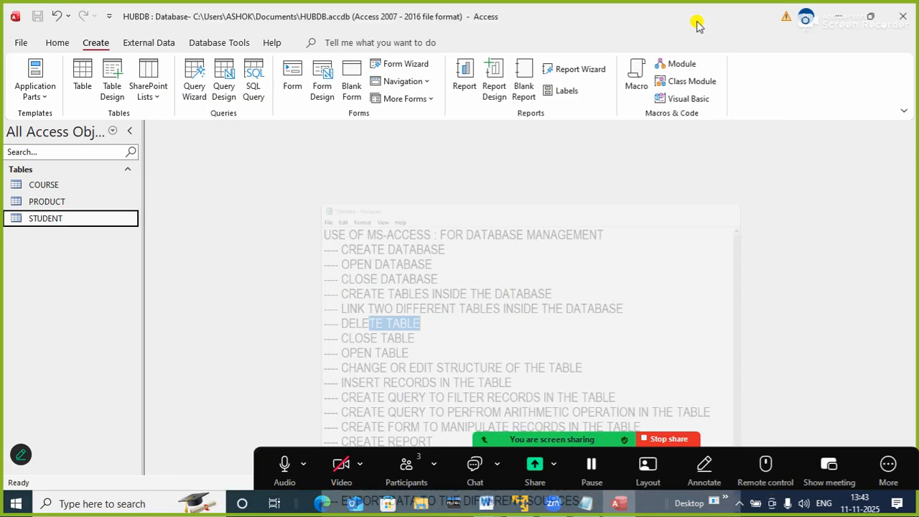
# Open the PRODUCT table's design and insert a new field named TOP between ID and PN
pyautogui.click(45, 199)
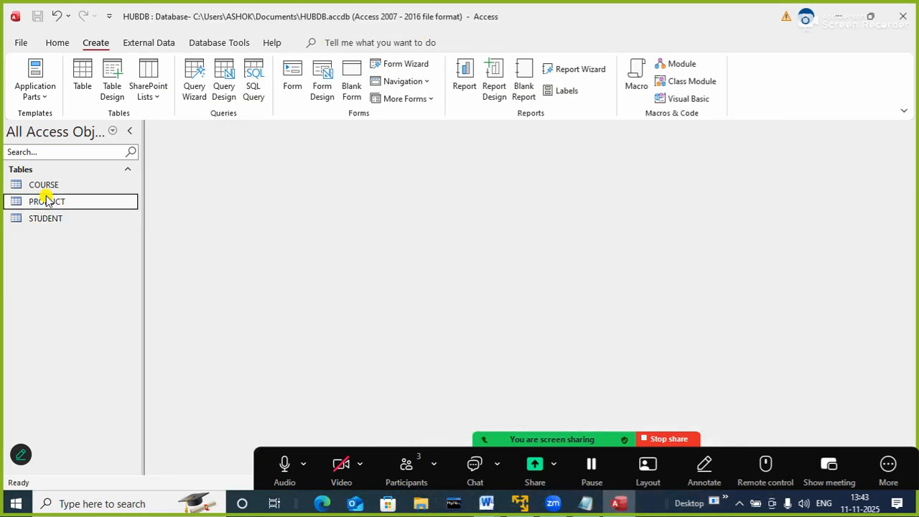
pyautogui.rightClick(46, 199)
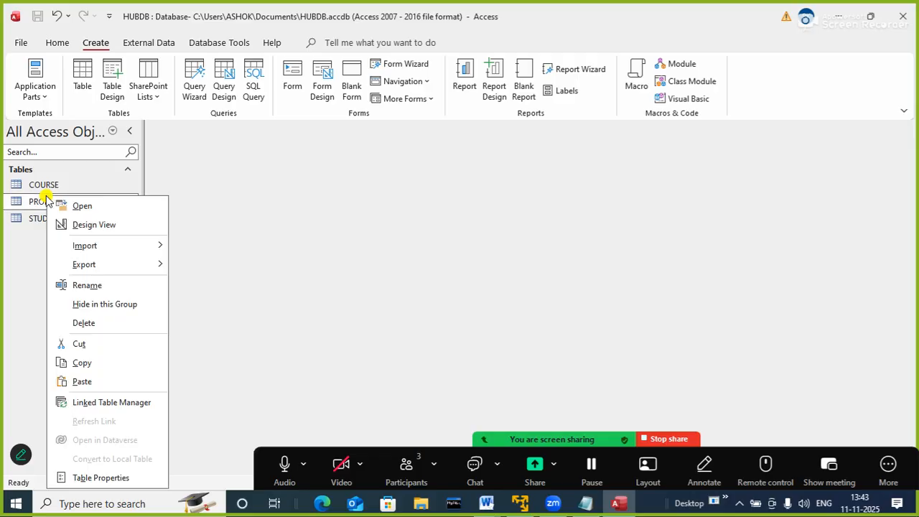
pyautogui.click(89, 225)
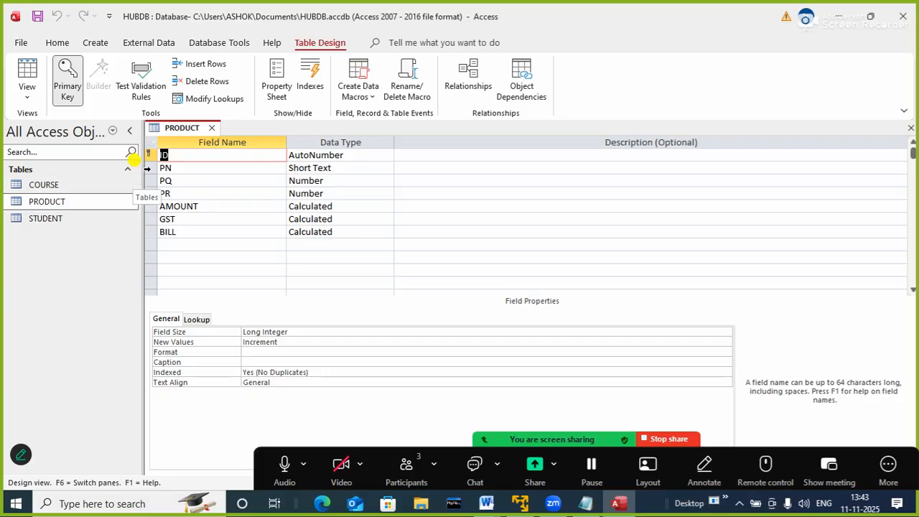
pyautogui.rightClick(149, 168)
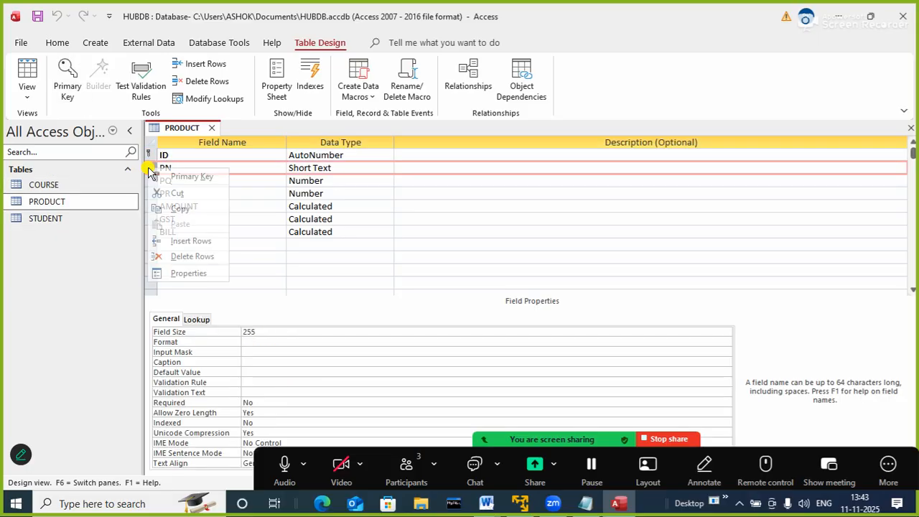
pyautogui.click(190, 244)
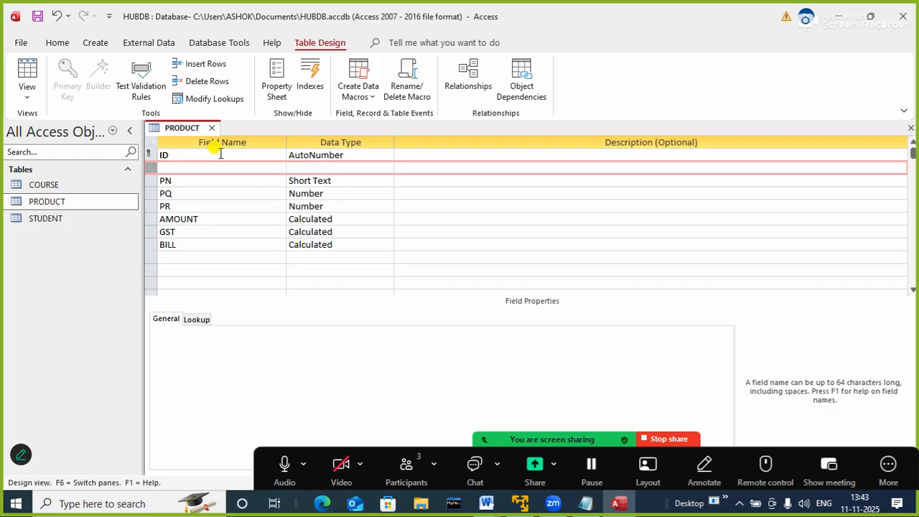
pyautogui.write('TOP')
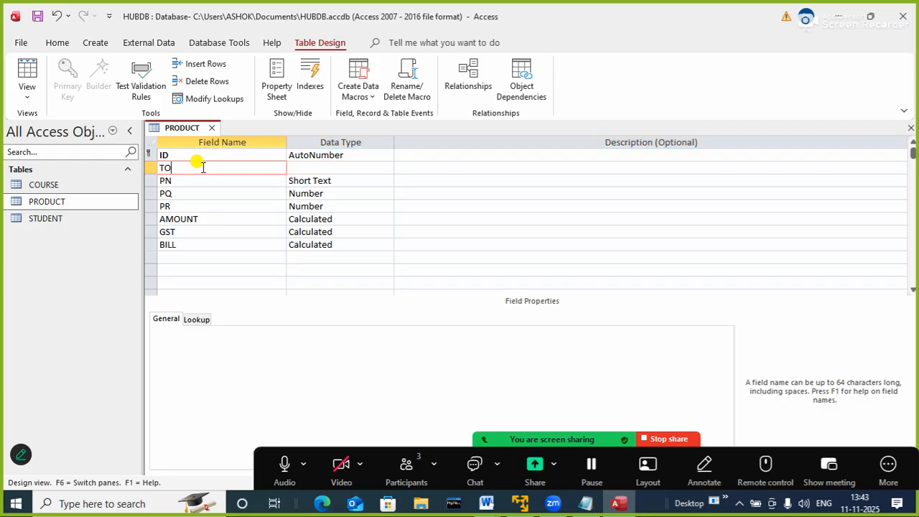
pyautogui.press('Tab')
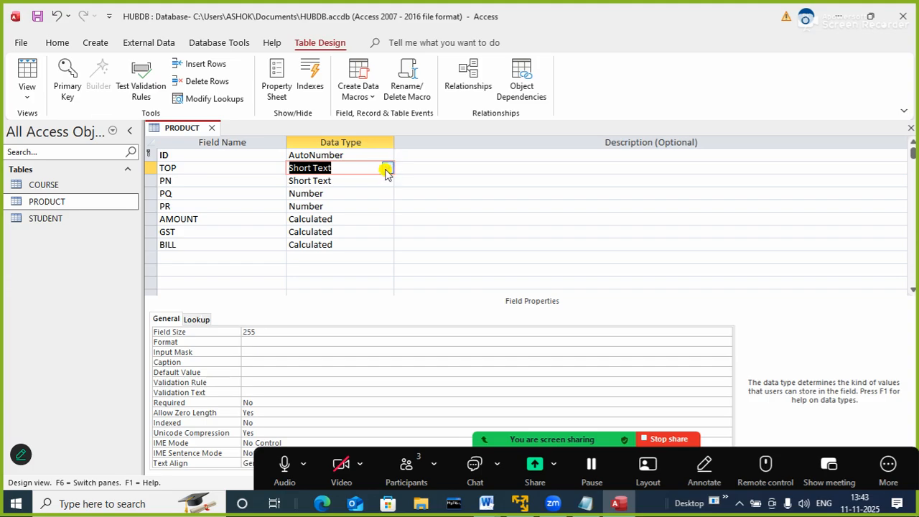
# Set up the TOP field as a lookup with self-entered values, listing FOOD and ELECT in one column
pyautogui.click(387, 169)
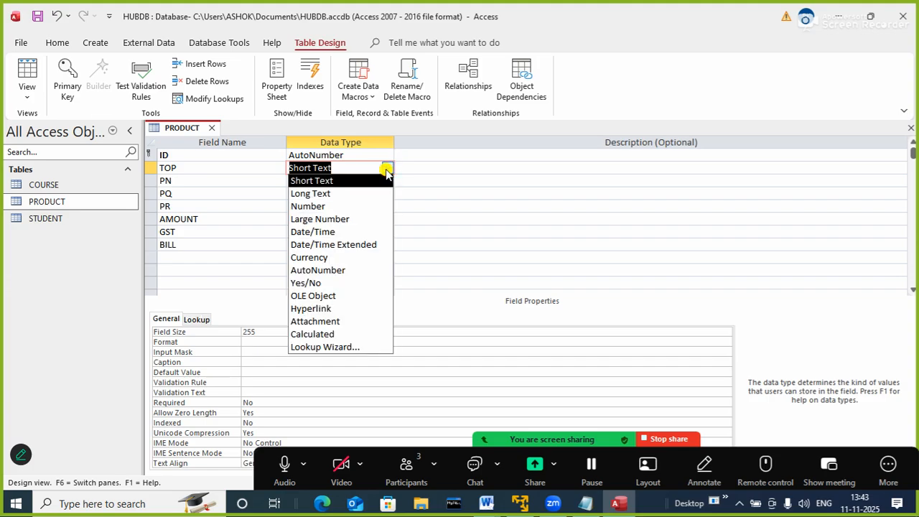
pyautogui.click(323, 347)
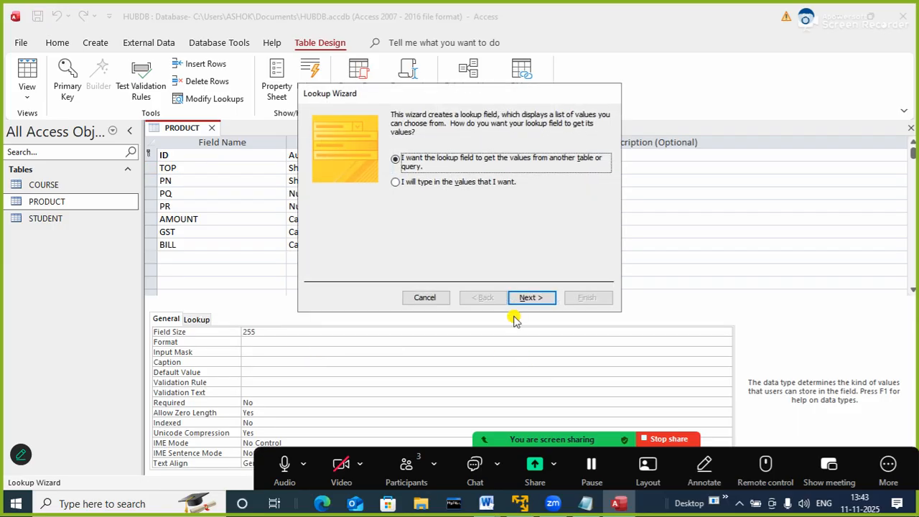
pyautogui.click(445, 182)
pyautogui.click(530, 293)
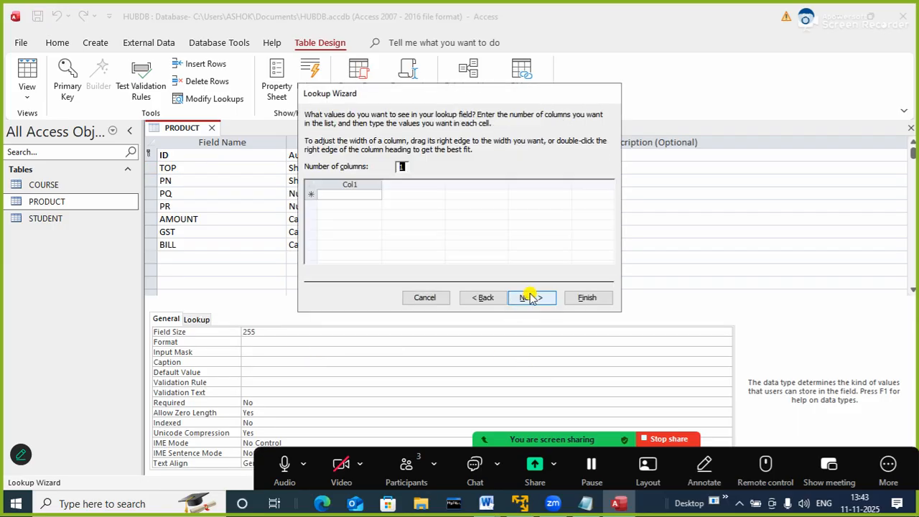
pyautogui.click(365, 196)
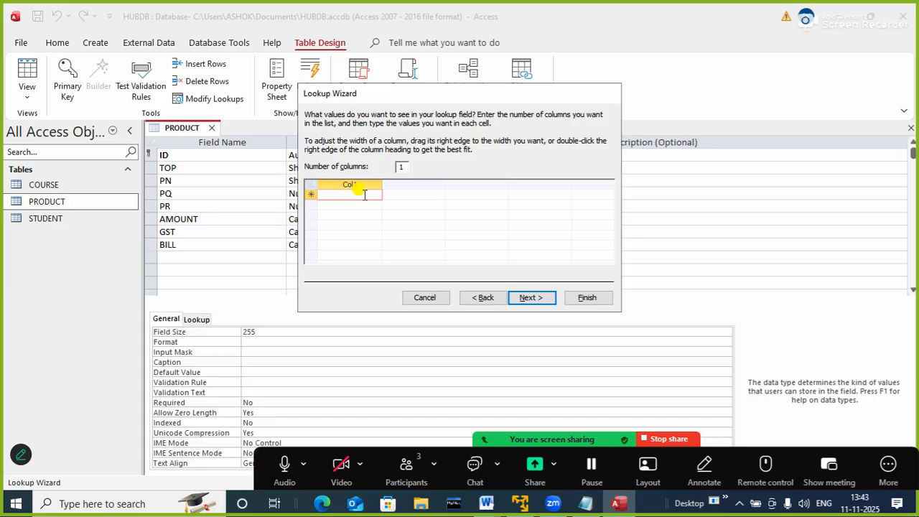
pyautogui.write('FOO')
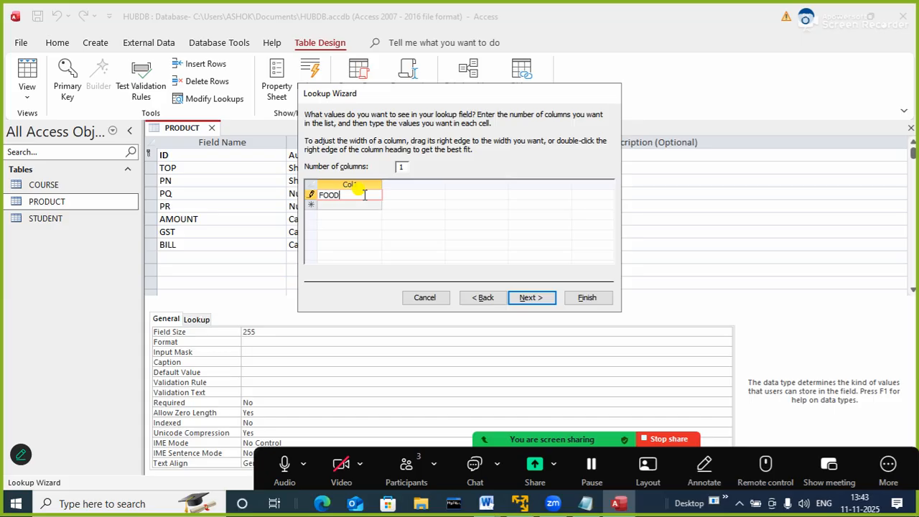
pyautogui.write('D')
pyautogui.press('Return')
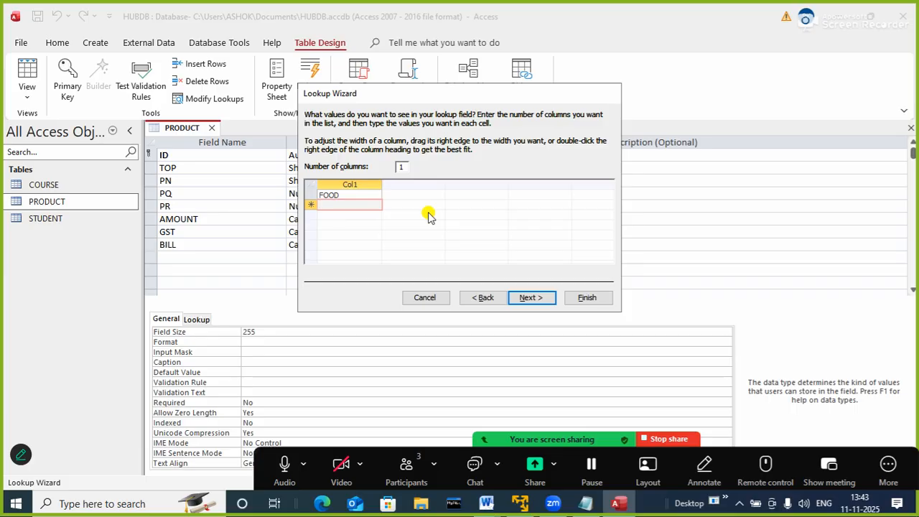
pyautogui.write('ELECT')
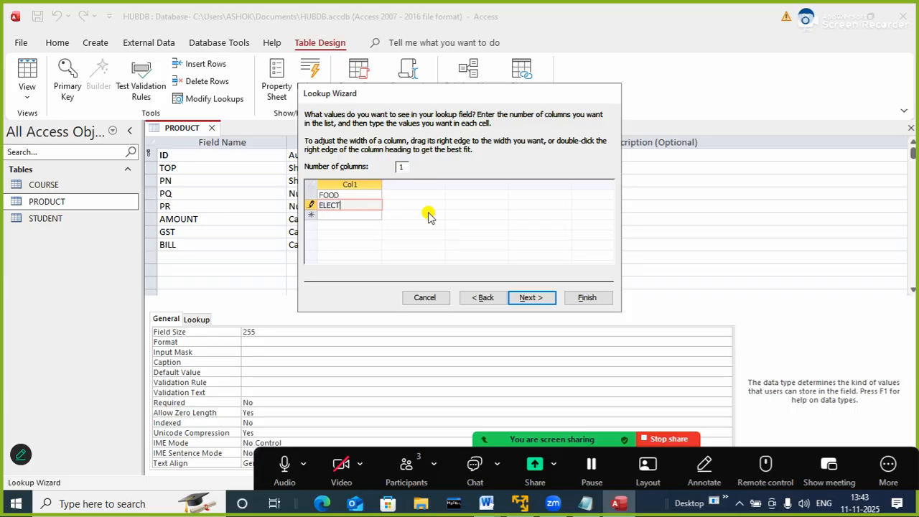
# Keep the lookup's label TOP, limit its entries to the list, and finish the Lookup Wizard
pyautogui.click(529, 298)
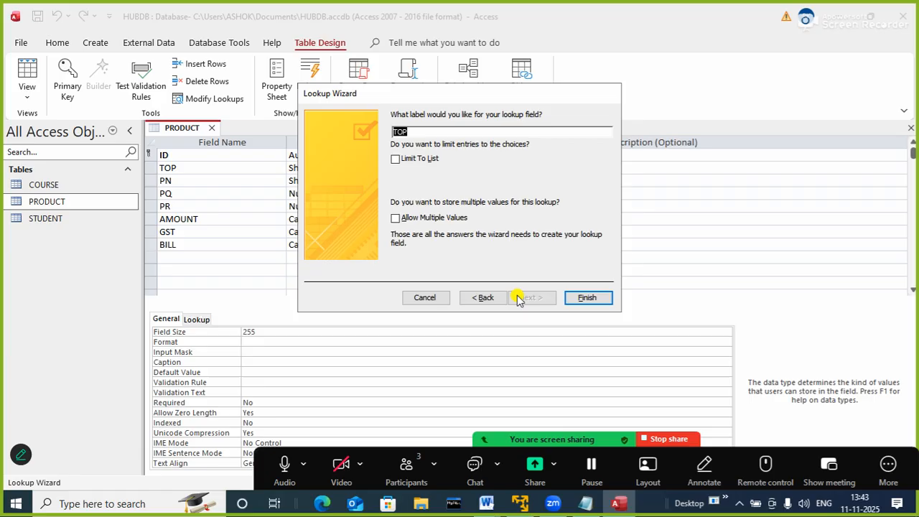
pyautogui.click(426, 159)
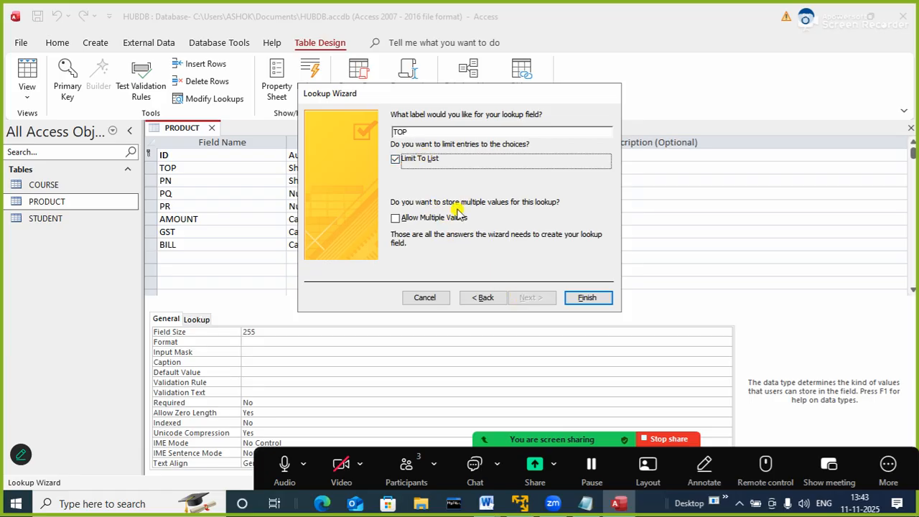
pyautogui.click(575, 299)
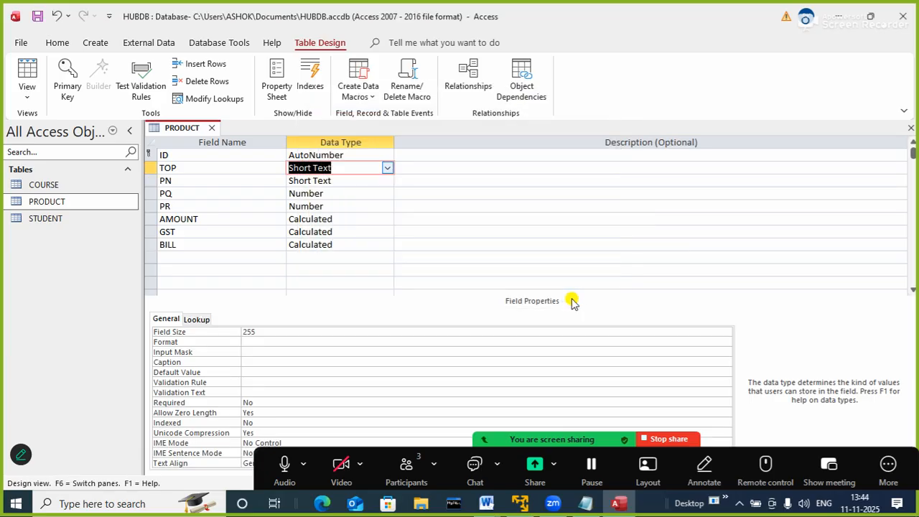
# Save and close the PRODUCT table's design, and reopen the table to show its records
pyautogui.rightClick(176, 128)
pyautogui.click(196, 132)
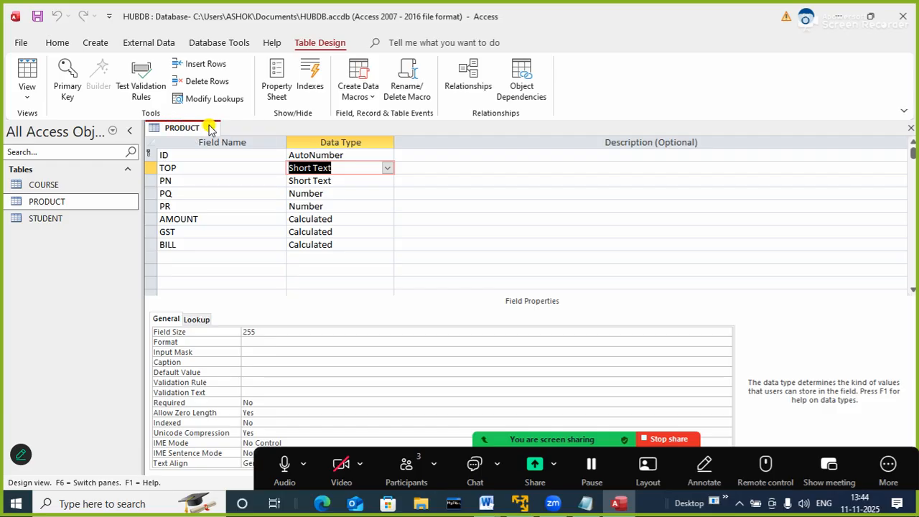
pyautogui.click(213, 128)
pyautogui.doubleClick(32, 202)
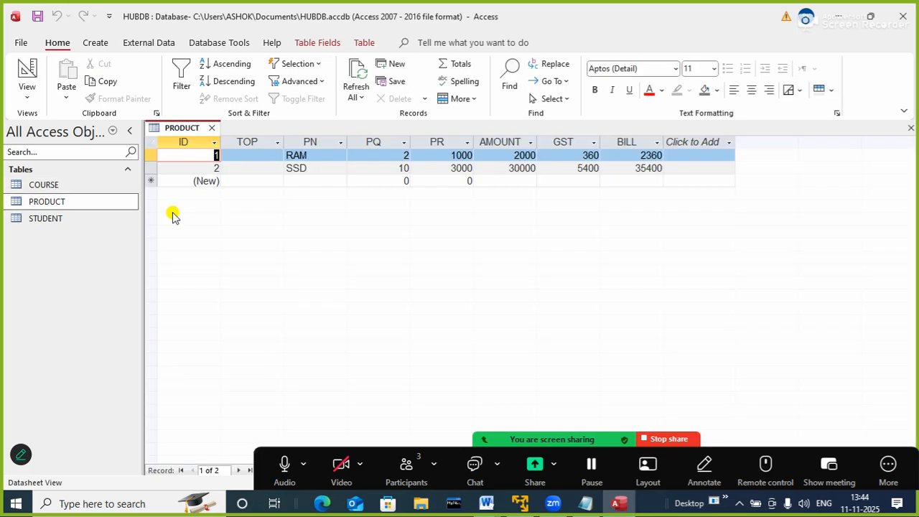
# Choose ELECT from the TOP lookup list for both the RAM and SSD records
pyautogui.click(244, 155)
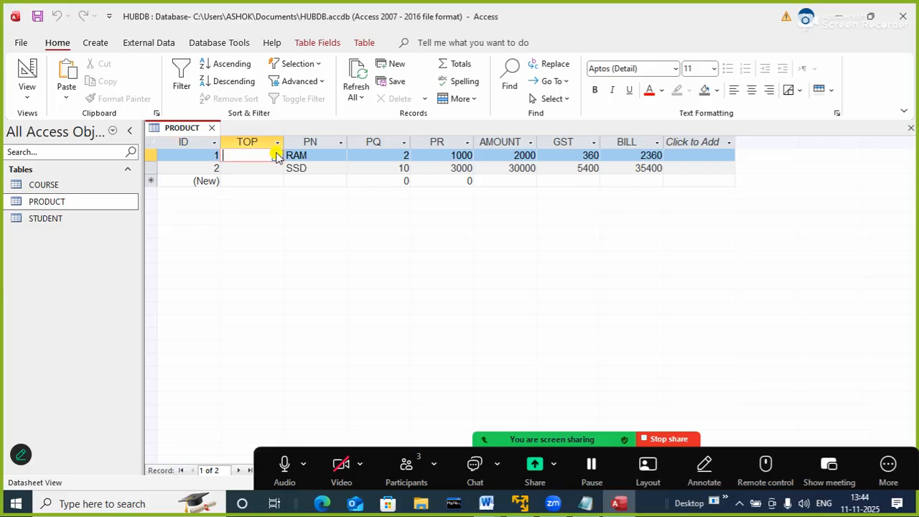
pyautogui.click(278, 156)
pyautogui.click(252, 168)
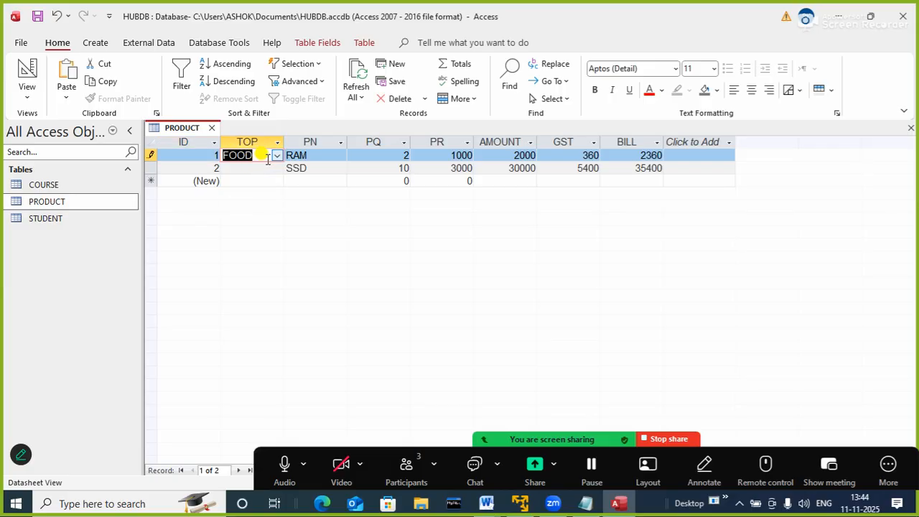
pyautogui.click(277, 156)
pyautogui.click(244, 179)
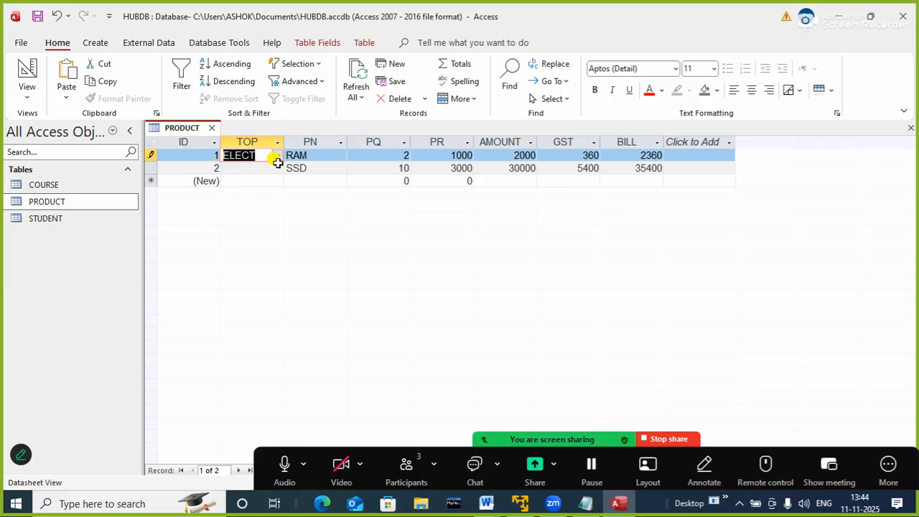
pyautogui.click(267, 168)
pyautogui.click(277, 168)
pyautogui.click(242, 192)
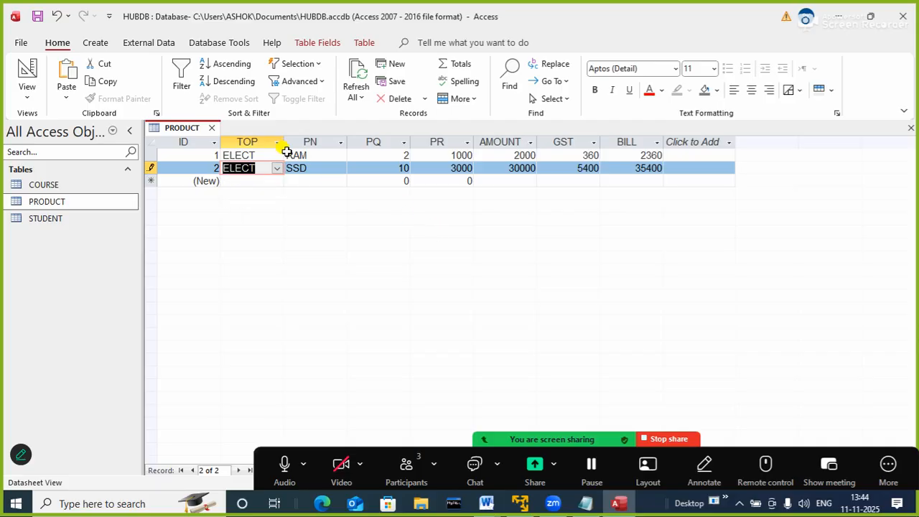
# Switch to the Notepad note, highlight the line about changing or editing the table structure, and return to the database
pyautogui.click(583, 506)
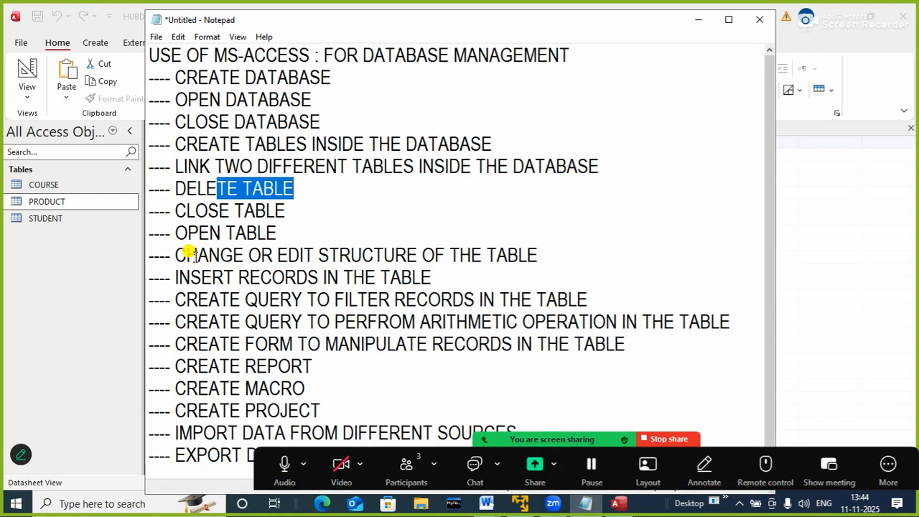
pyautogui.moveTo(186, 254); pyautogui.dragTo(445, 247)
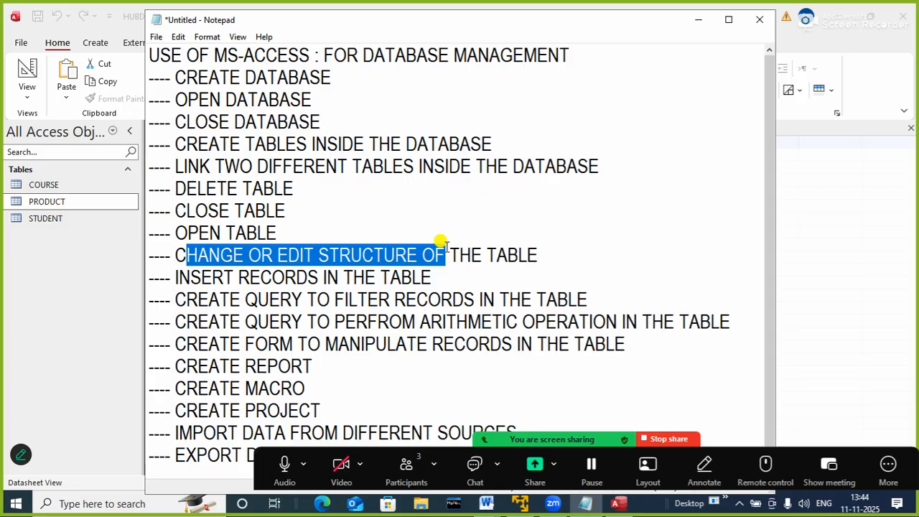
pyautogui.click(698, 21)
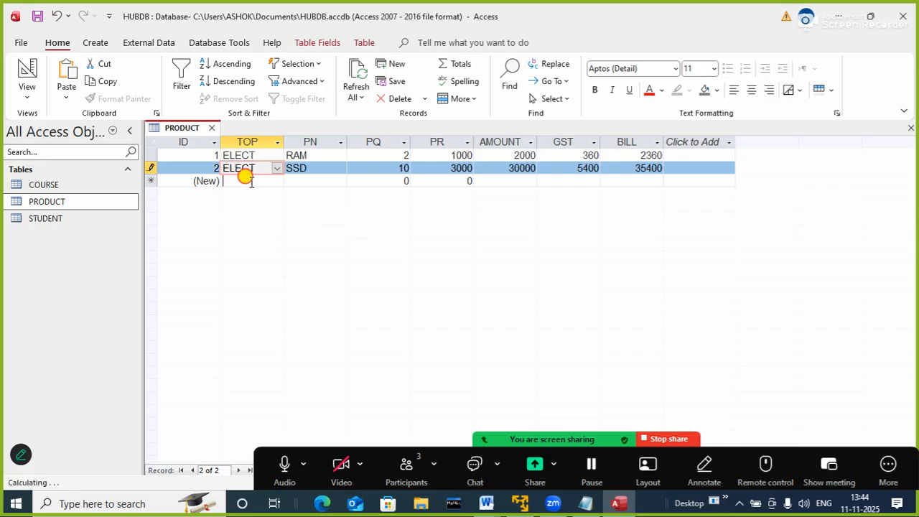
# Start a third PRODUCT record, choosing FOOD from the TOP lookup list and entering RICE as the PN
pyautogui.click(246, 180)
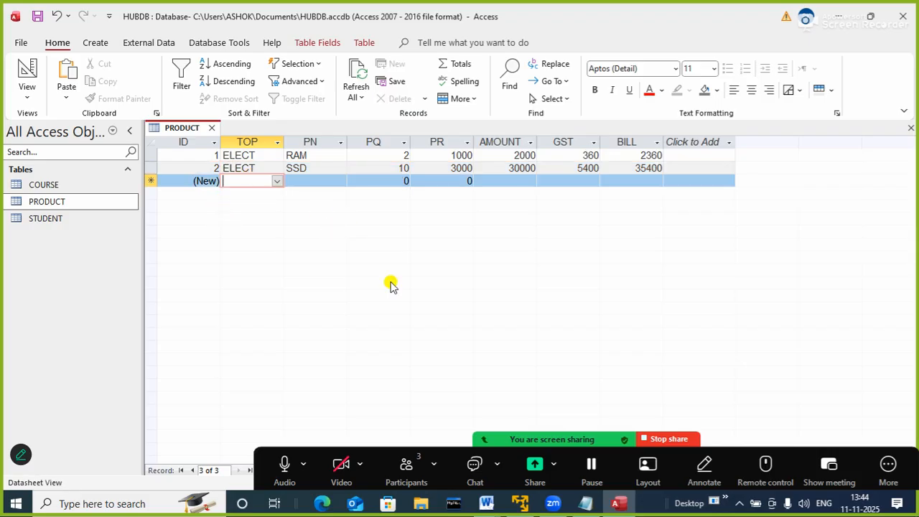
pyautogui.click(276, 181)
pyautogui.click(245, 193)
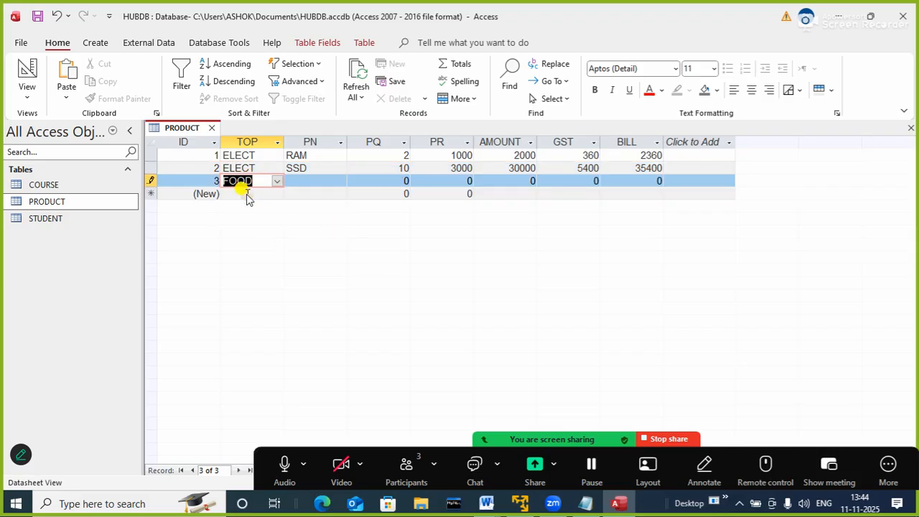
pyautogui.click(311, 181)
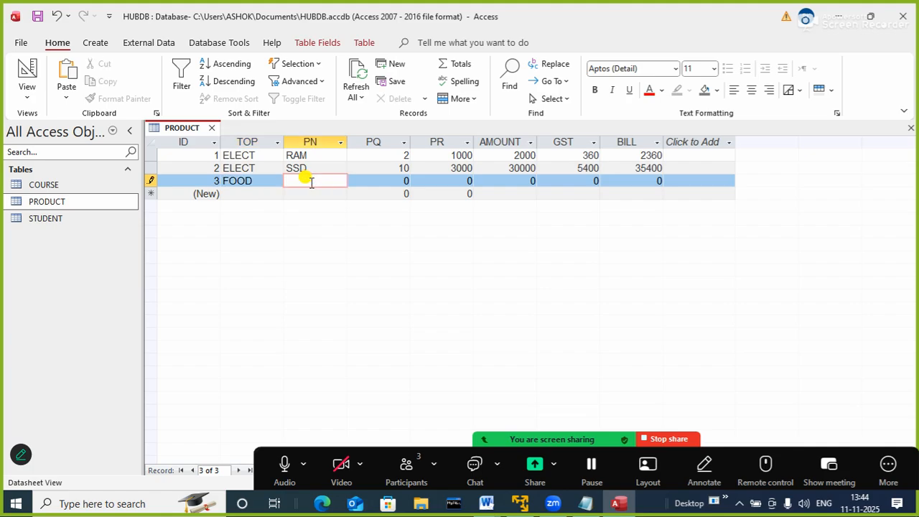
pyautogui.write('RICE')
pyautogui.press('Tab')
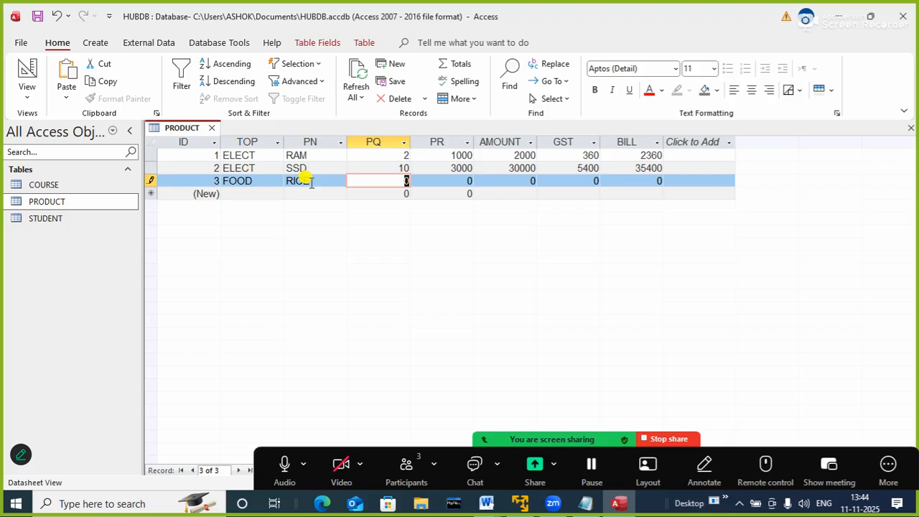
# Set the RICE record's PQ to 100 and PR to 100, and move through its calculated fields to BILL
pyautogui.write('1000')
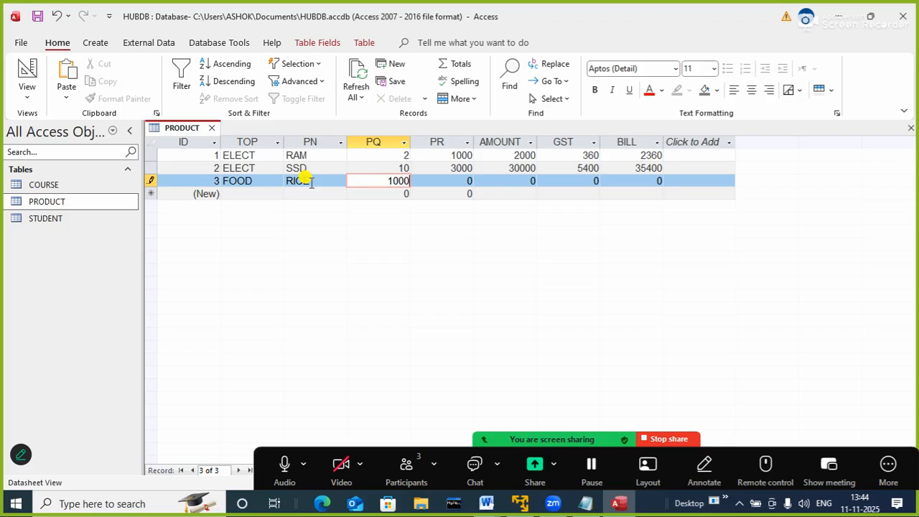
pyautogui.press('BackSpace')
pyautogui.press('Tab')
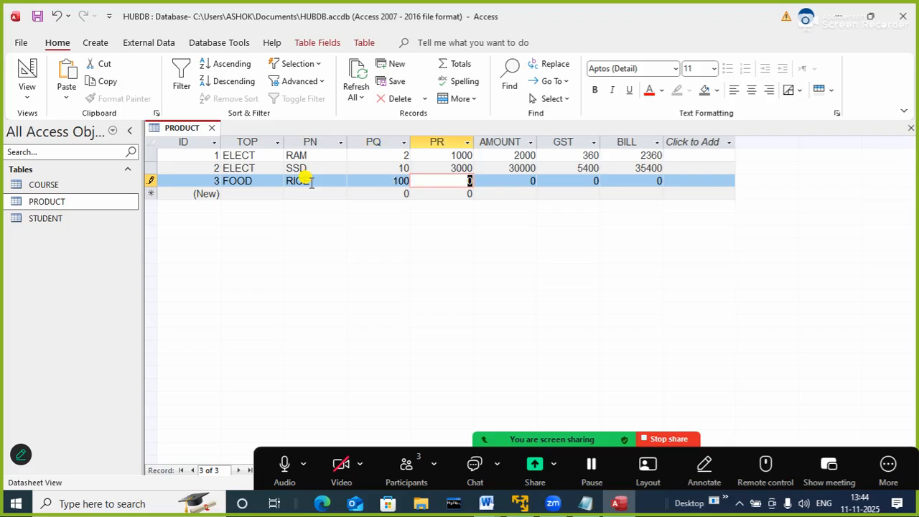
pyautogui.write('100')
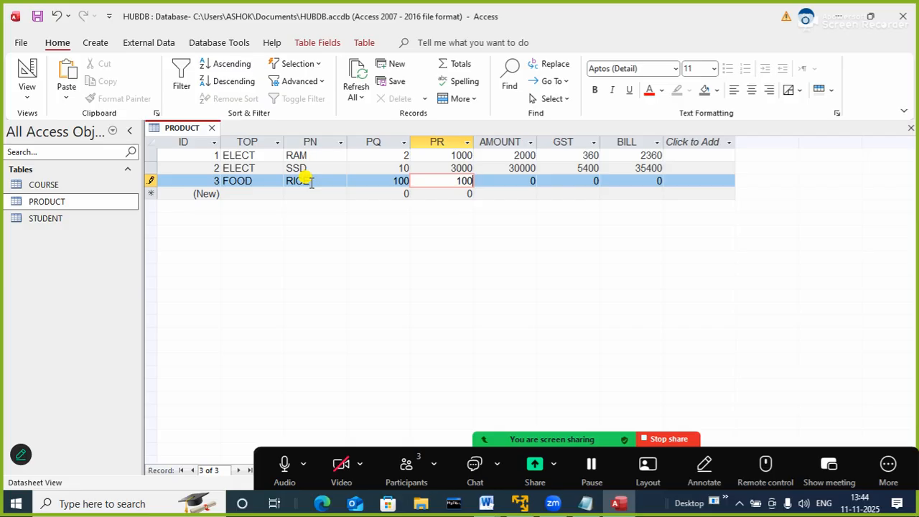
pyautogui.press('Tab')
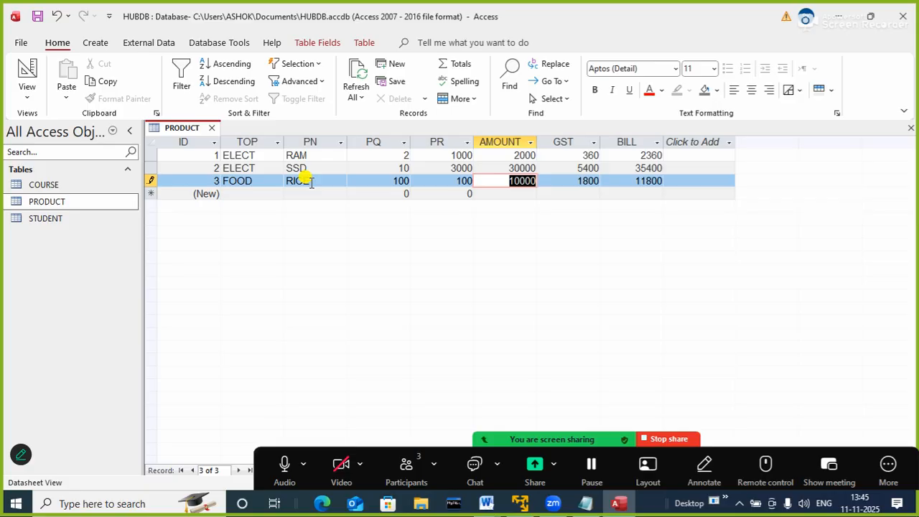
pyautogui.press('Tab')
pyautogui.press('Tab')
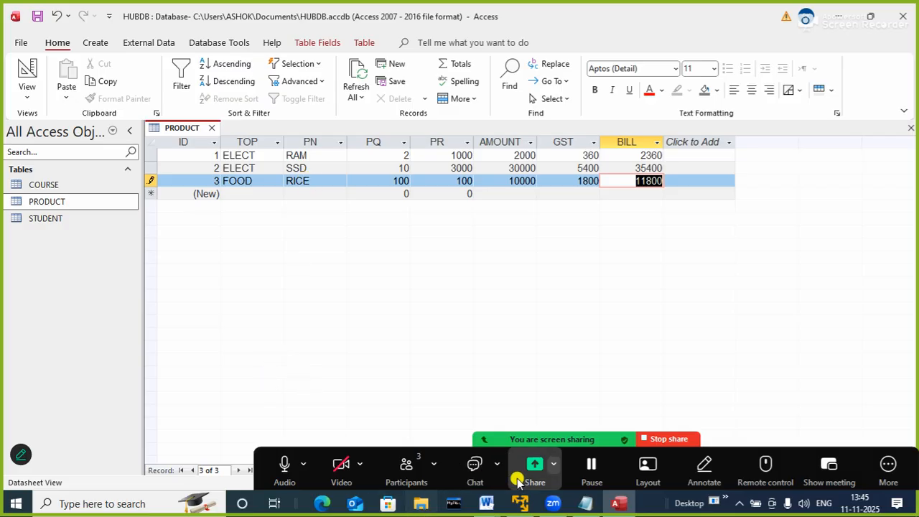
# Switch to the Notepad note, highlight "QUERY TO FILTER" in the line about filtering records, and return to the database
pyautogui.click(583, 504)
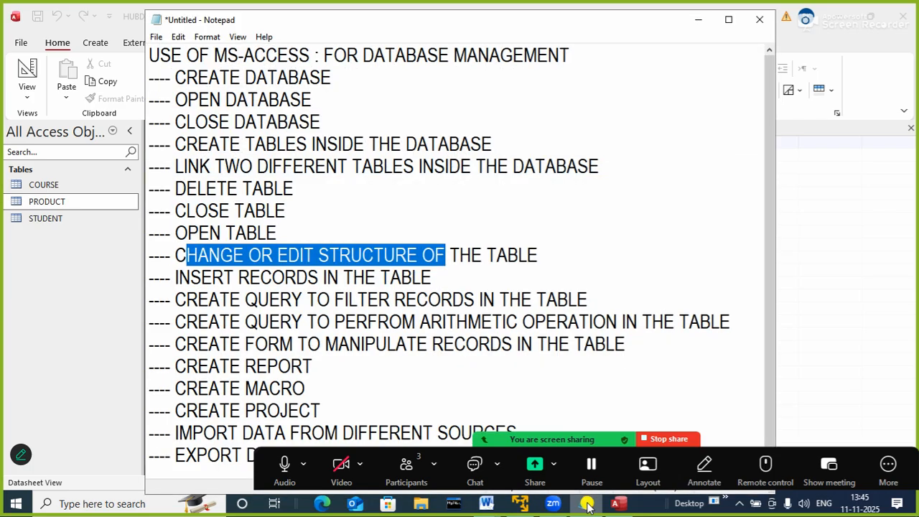
pyautogui.moveTo(239, 300); pyautogui.dragTo(381, 299)
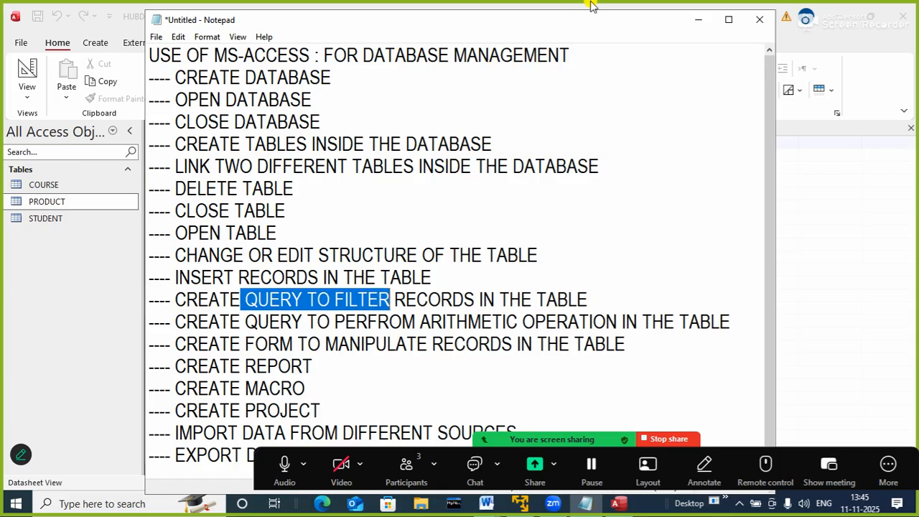
pyautogui.click(698, 25)
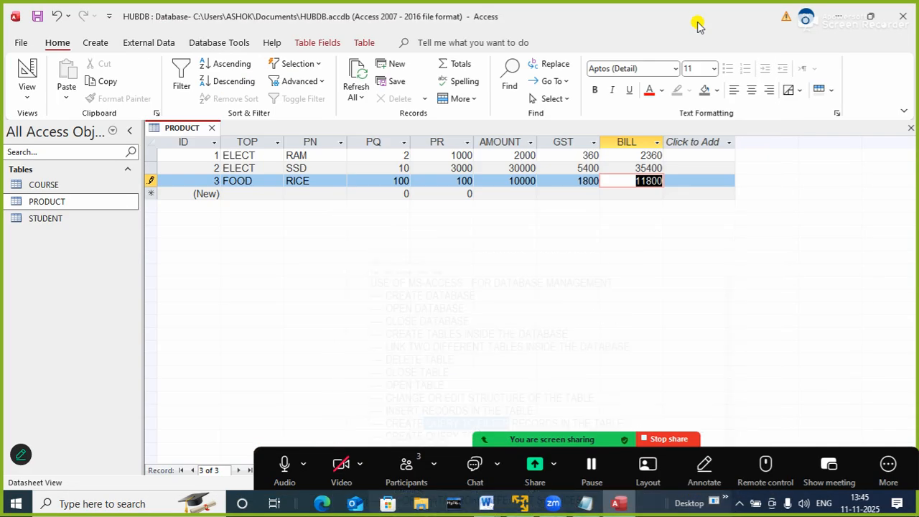
# Close the PRODUCT table and open the COURSE table to show its records
pyautogui.click(211, 129)
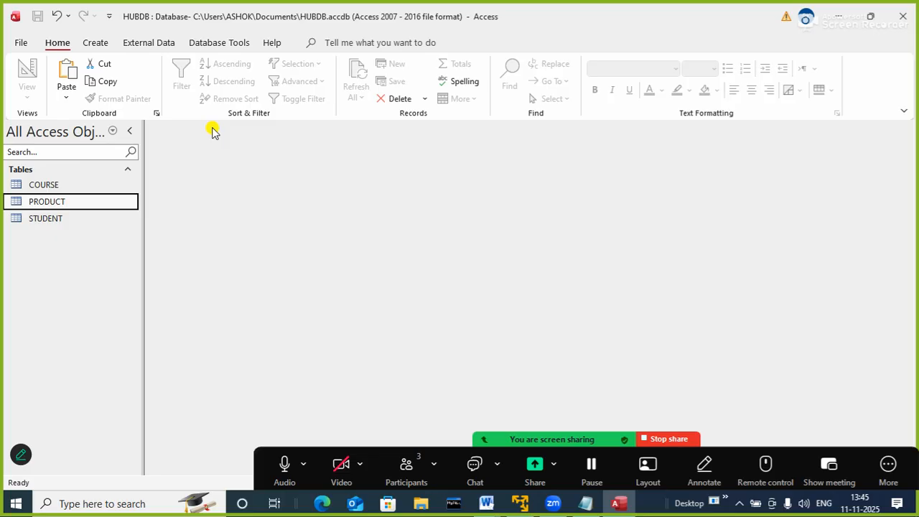
pyautogui.click(39, 185)
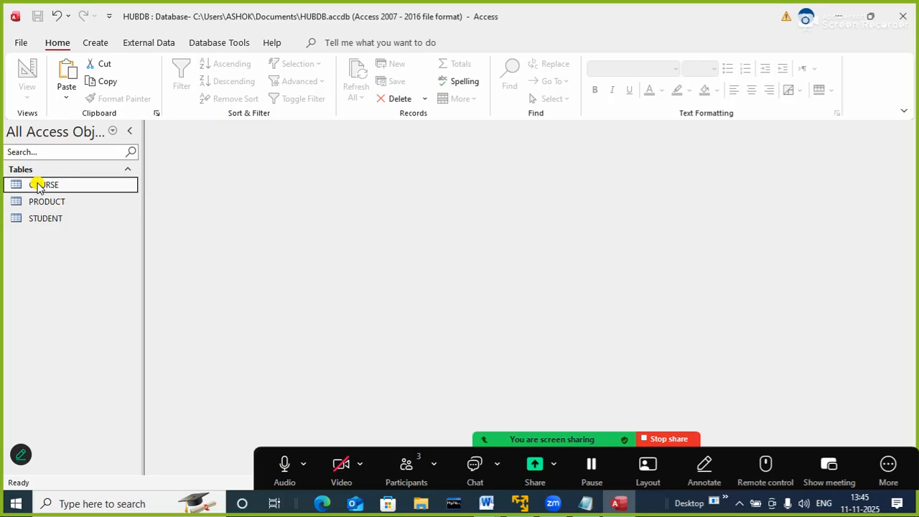
pyautogui.doubleClick(113, 184)
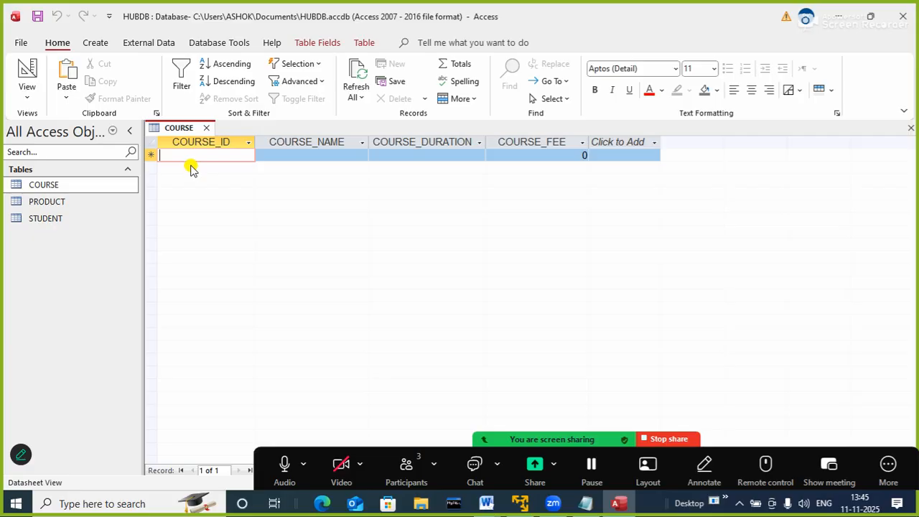
# Enter the first COURSE record with ID P101, name PYTHON, duration 3 MONTHS and fee 15000
pyautogui.write('P101')
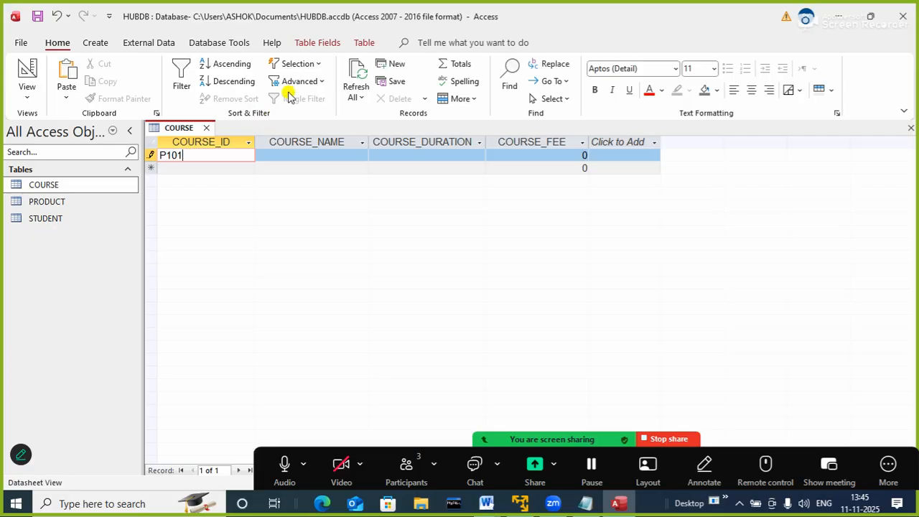
pyautogui.press('Tab')
pyautogui.write('PYTHO')
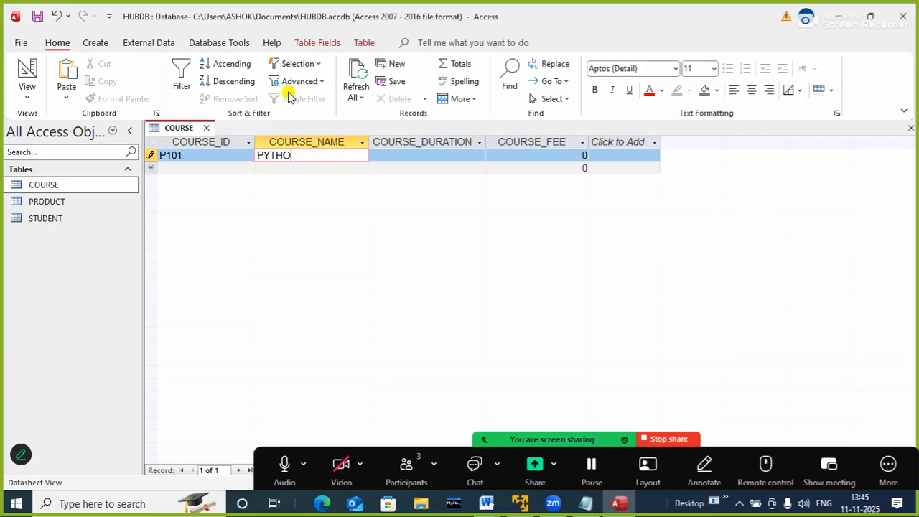
pyautogui.write('N')
pyautogui.press('Tab')
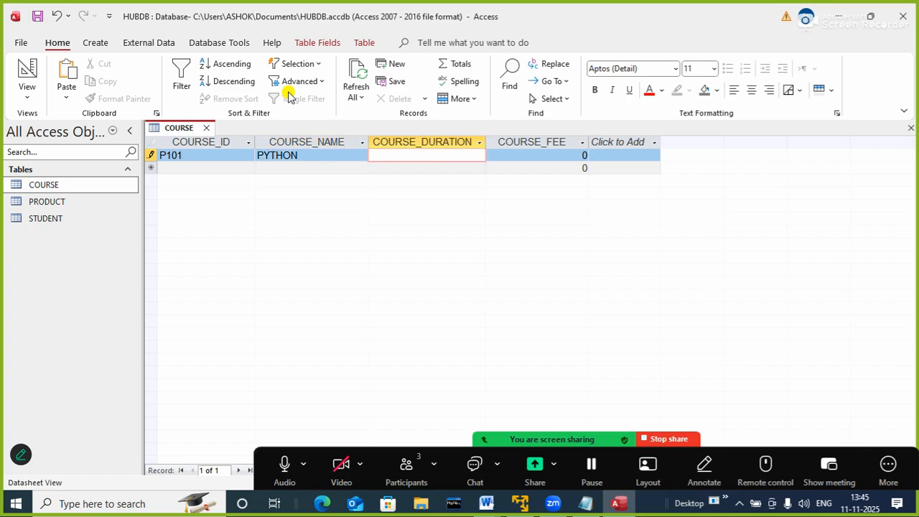
pyautogui.write('3 MONTHS')
pyautogui.press('Tab')
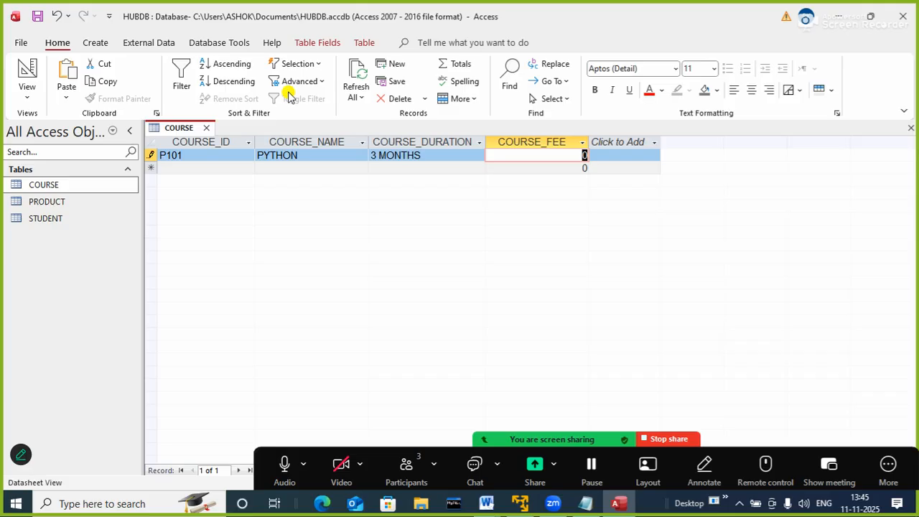
pyautogui.write('15000')
pyautogui.press('Tab')
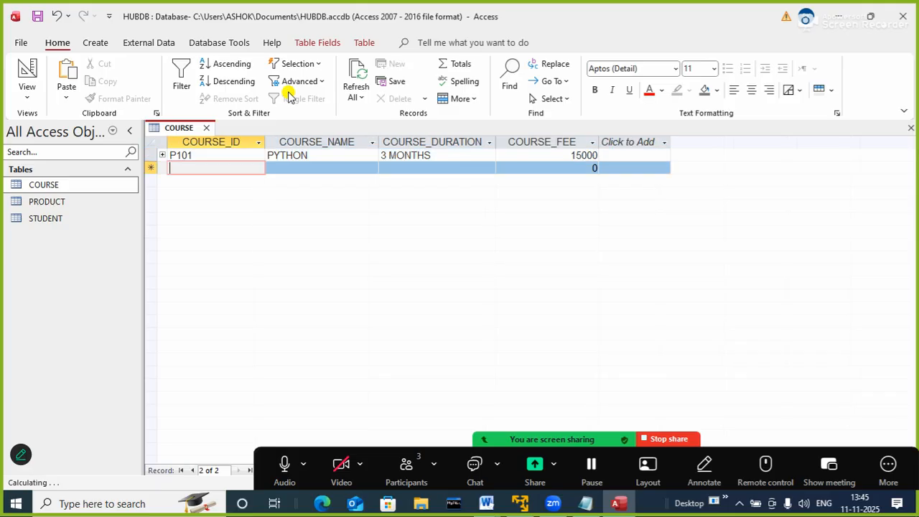
# Add a second COURSE record with ID P102, name PHP, duration 2 MONTHS and fee 10000
pyautogui.write('P102')
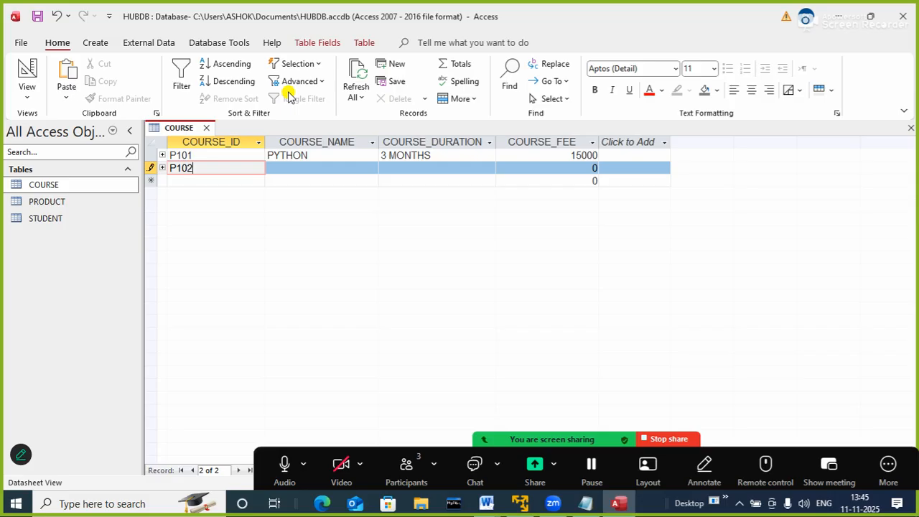
pyautogui.press('Tab')
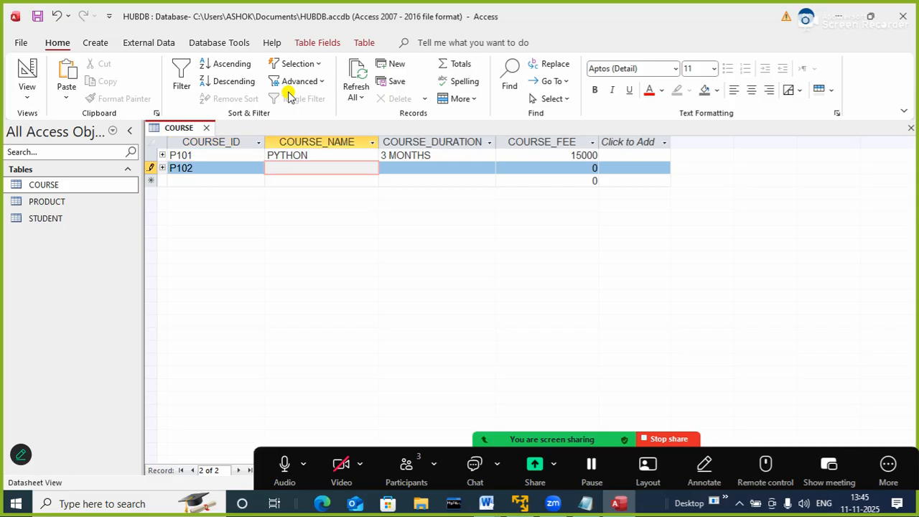
pyautogui.write('PHP')
pyautogui.press('Tab')
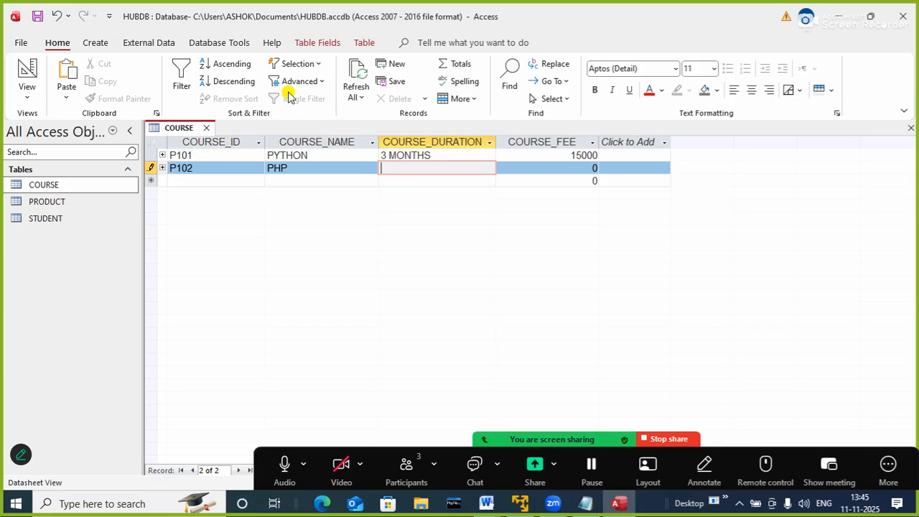
pyautogui.write('2 MONTHS')
pyautogui.press('Tab')
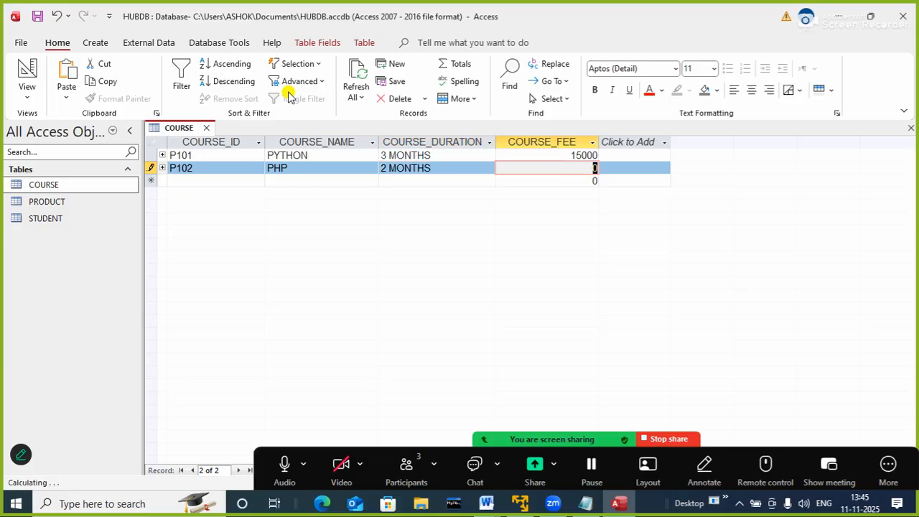
pyautogui.write('10000')
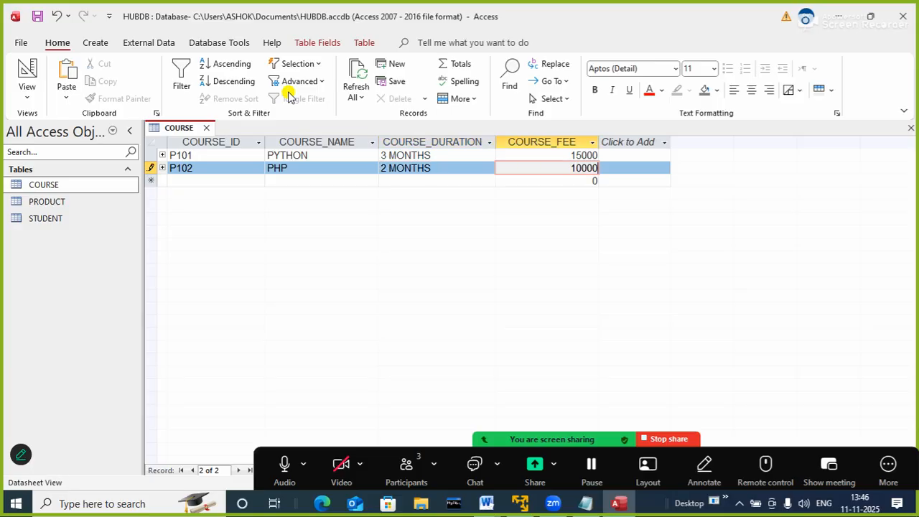
pyautogui.press('Tab')
# Add a third COURSE record with ID P103, name JAVA, duration 3 MONTHS and fee 12000
pyautogui.write('P10')
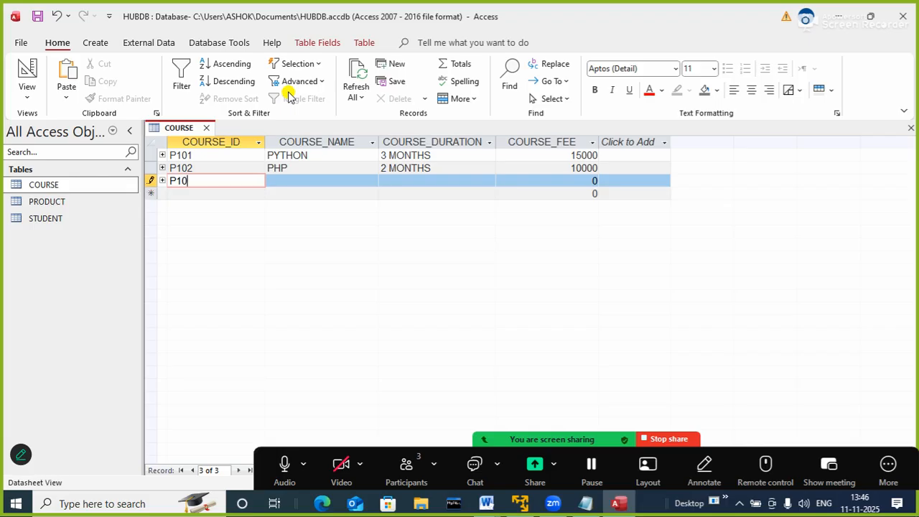
pyautogui.write('3')
pyautogui.press('Tab')
pyautogui.write('JAVA')
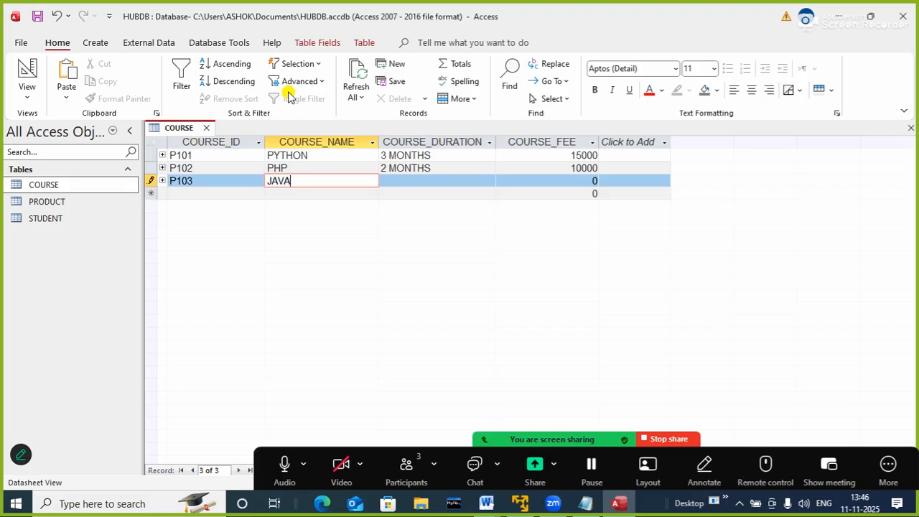
pyautogui.press('Tab')
pyautogui.write('3 O')
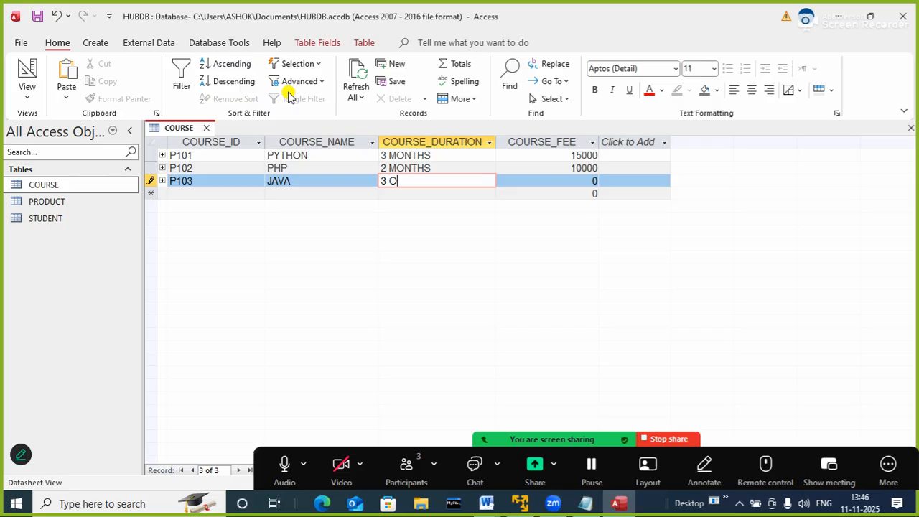
pyautogui.press('BackSpace')
pyautogui.write('MONTHS')
pyautogui.press('Tab')
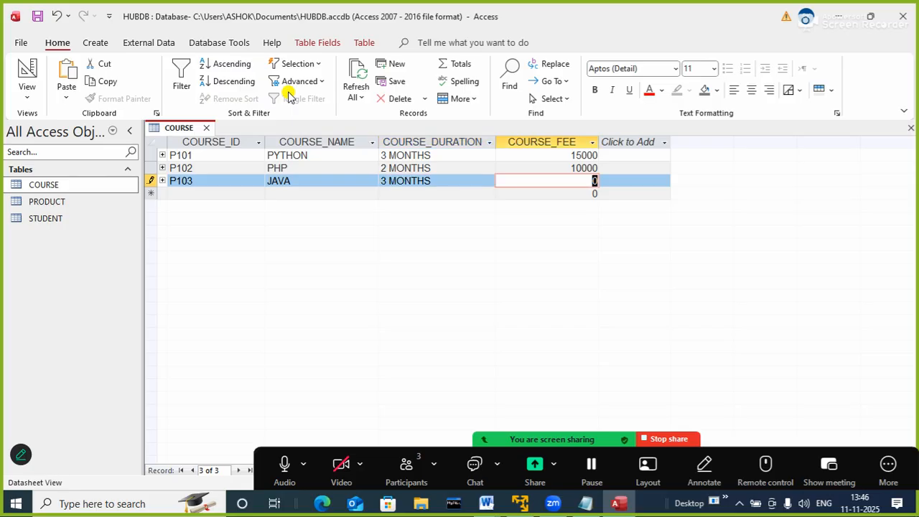
pyautogui.write('12000')
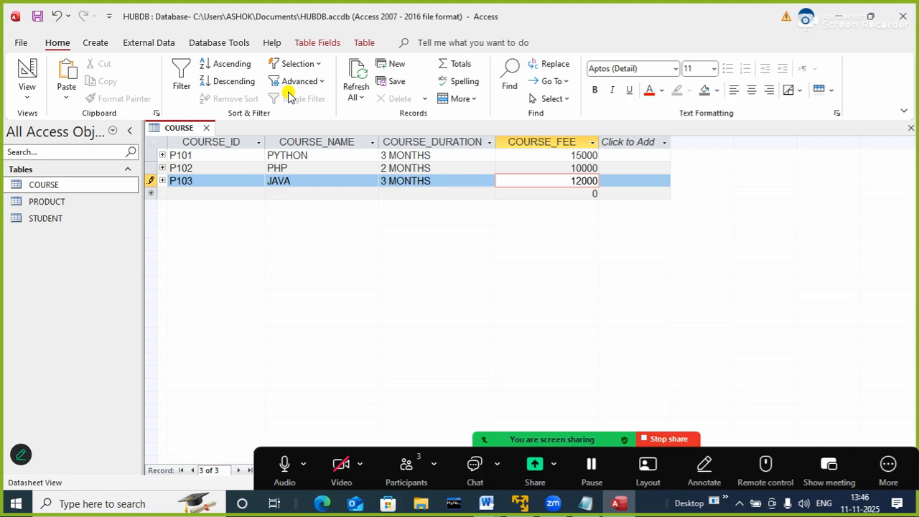
pyautogui.press('Tab')
# Add a fourth COURSE record with ID P104, name JS, duration 3 MONTHS and fee 15000
pyautogui.write('P10')
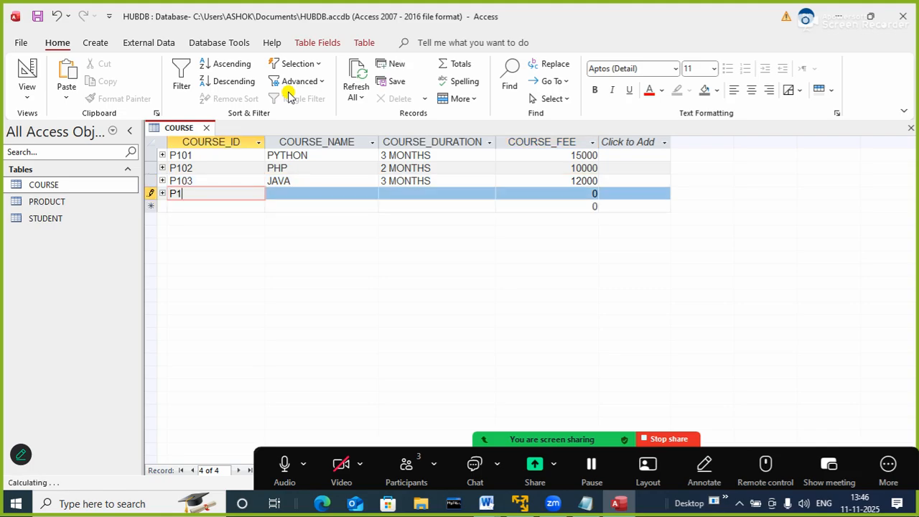
pyautogui.press('Tab')
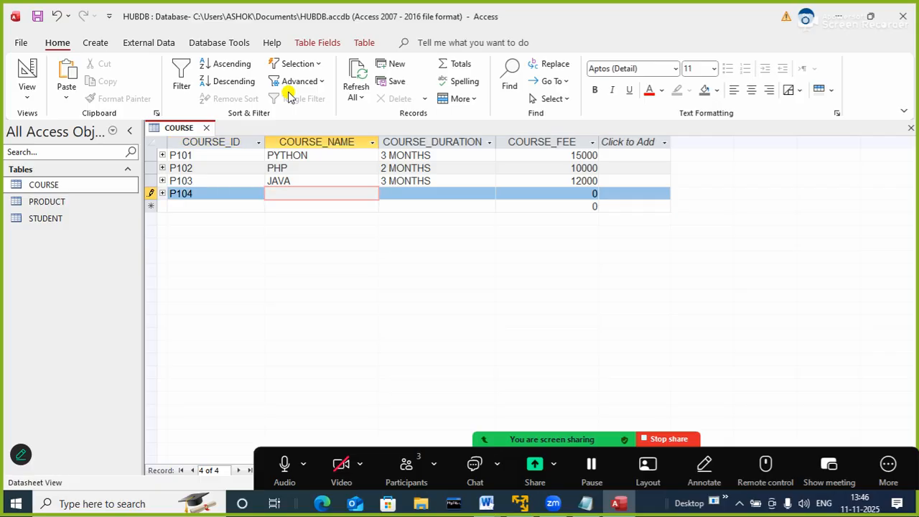
pyautogui.write('JS')
pyautogui.press('Tab')
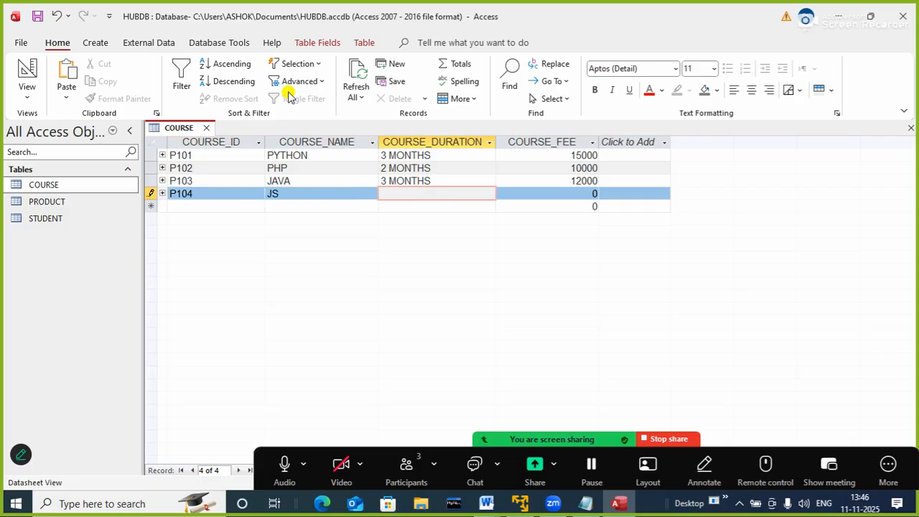
pyautogui.write('3 MONTHS')
pyautogui.press('Tab')
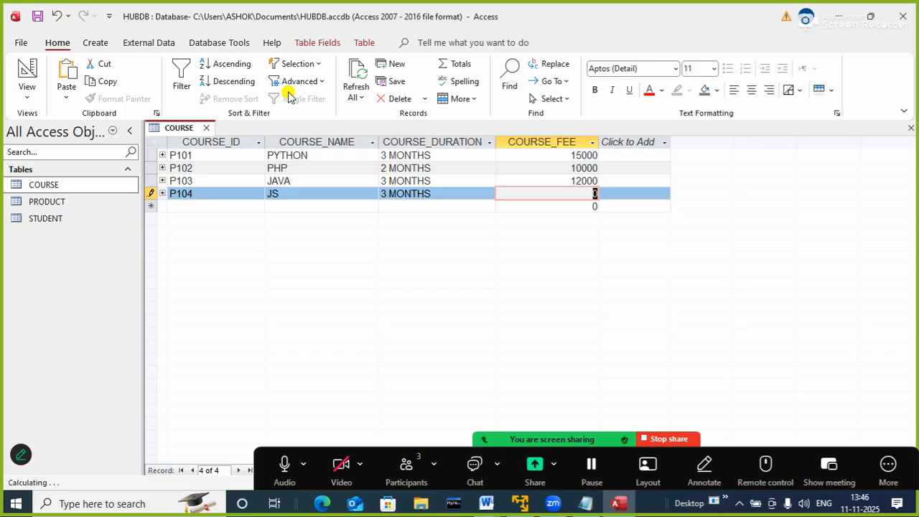
pyautogui.write('15000')
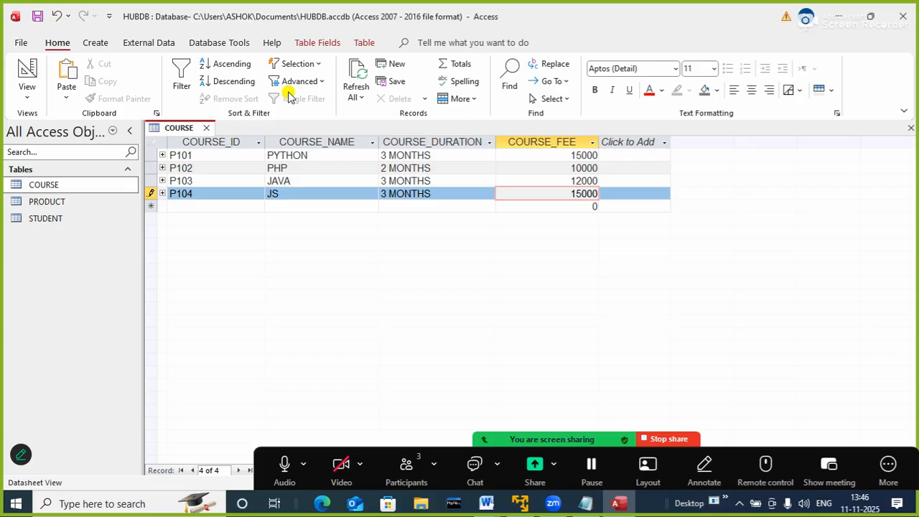
# Add a fifth COURSE record with ID N101, name CCNA, duration 2 MONTHS and fee 15000
pyautogui.press('Tab')
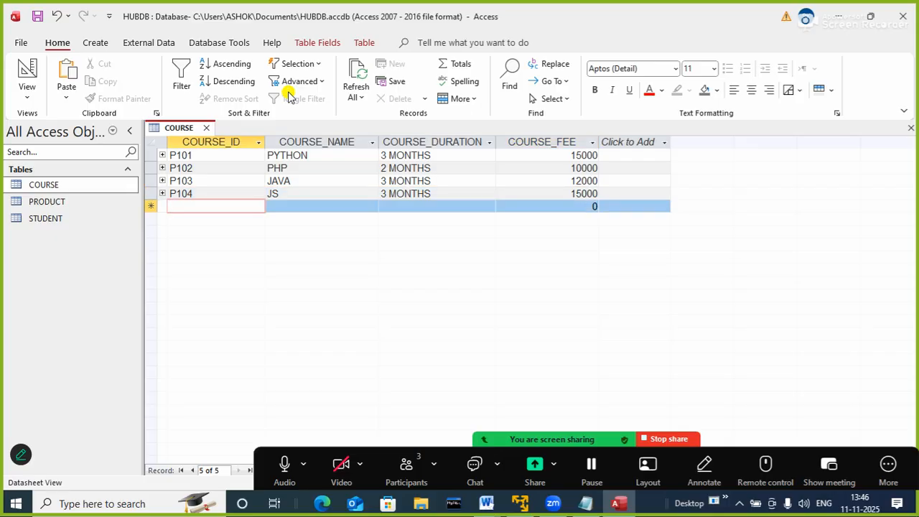
pyautogui.write('N101')
pyautogui.press('Tab')
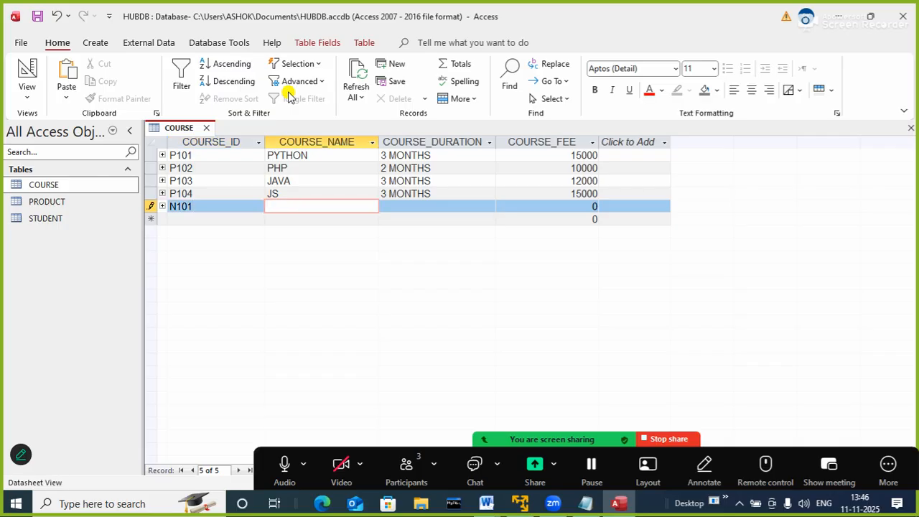
pyautogui.write('CCNA')
pyautogui.press('Tab')
pyautogui.write('2 ')
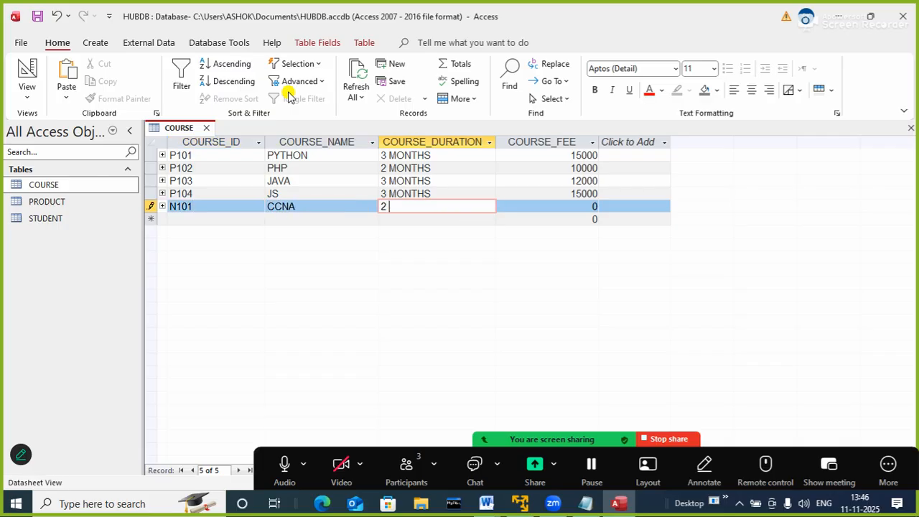
pyautogui.write('MONTHS')
pyautogui.press('Tab')
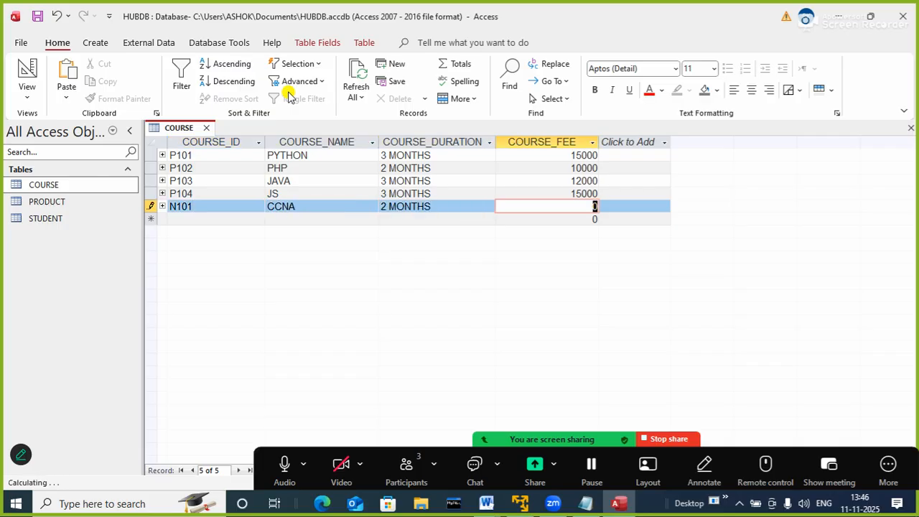
pyautogui.write('15000')
pyautogui.press('Tab')
# Add a sixth COURSE record with ID N102, name CCNP, duration 6 MONTHS and fee 30000
pyautogui.write('N102')
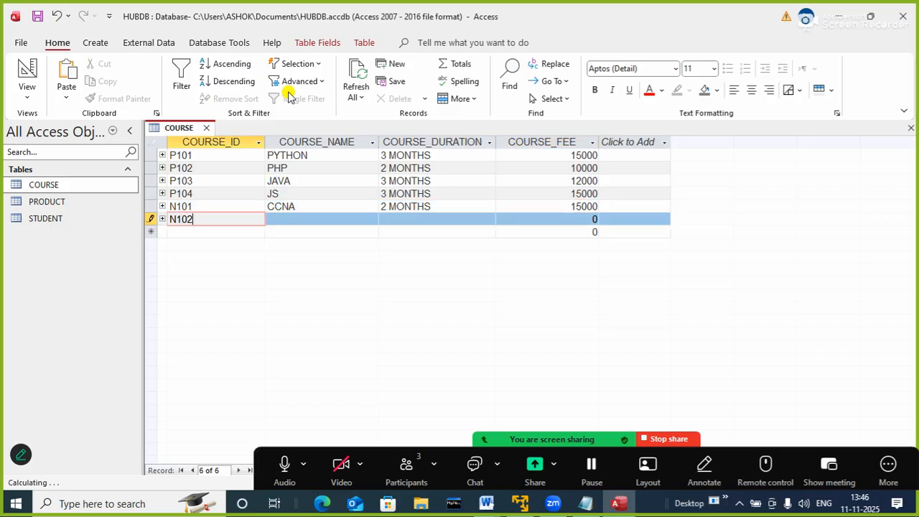
pyautogui.press('Tab')
pyautogui.write('CCNP')
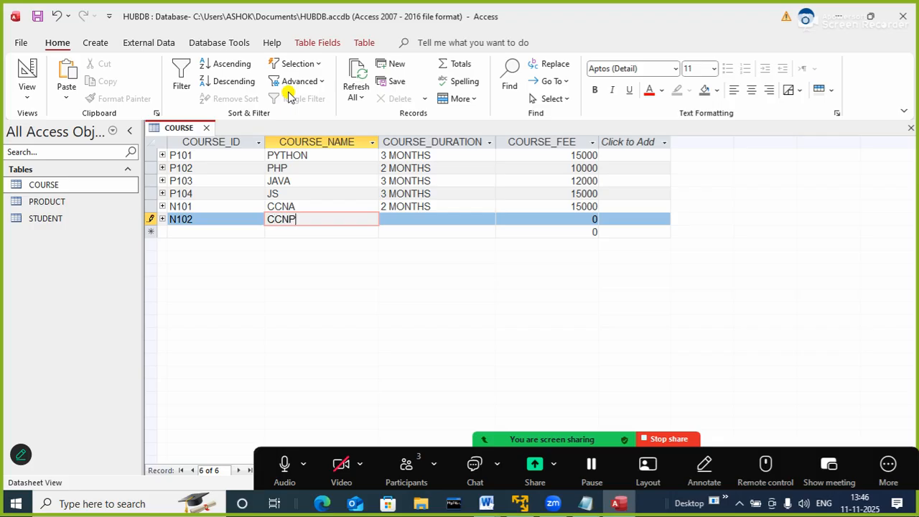
pyautogui.press('Tab')
pyautogui.write('6 MONTHS')
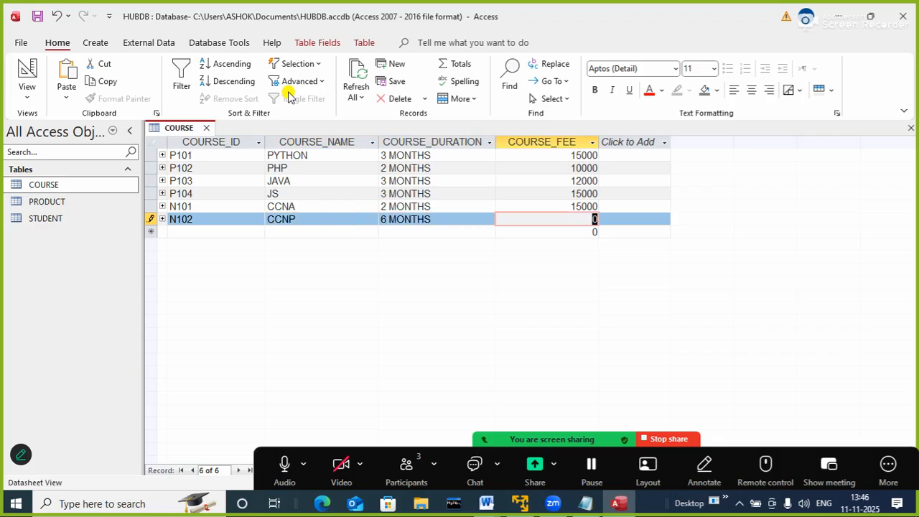
pyautogui.write('30000')
pyautogui.press('Tab')
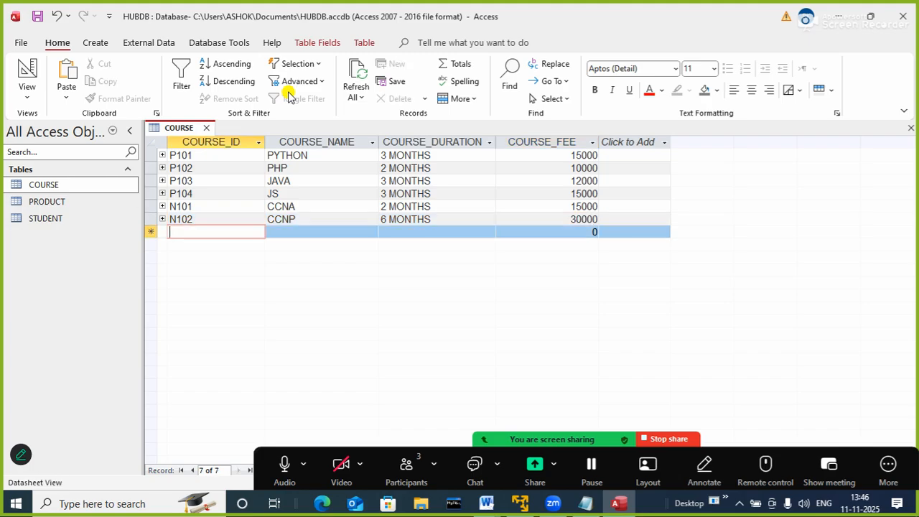
# Add a seventh COURSE record with ID S101, name MCSE, duration 3 MONTHS and fee 12000
pyautogui.write('S101')
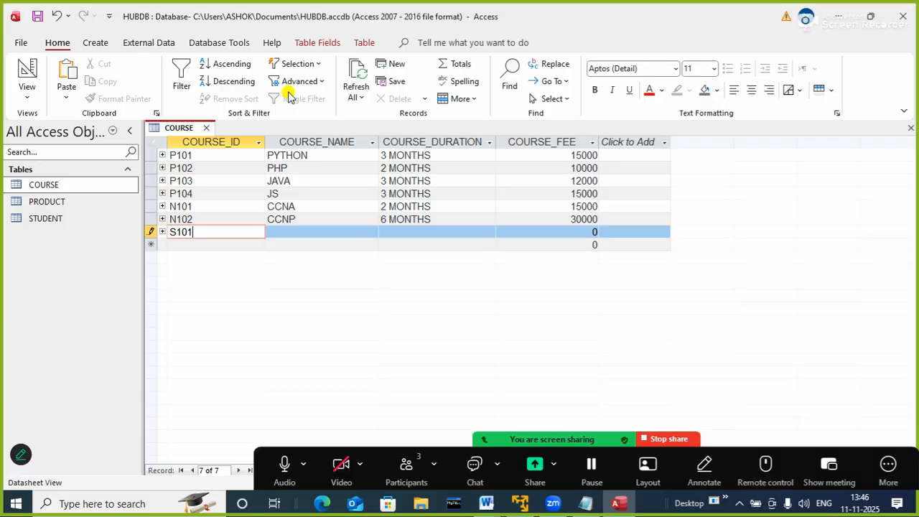
pyautogui.press('Tab')
pyautogui.write('MCSE')
pyautogui.press('Tab')
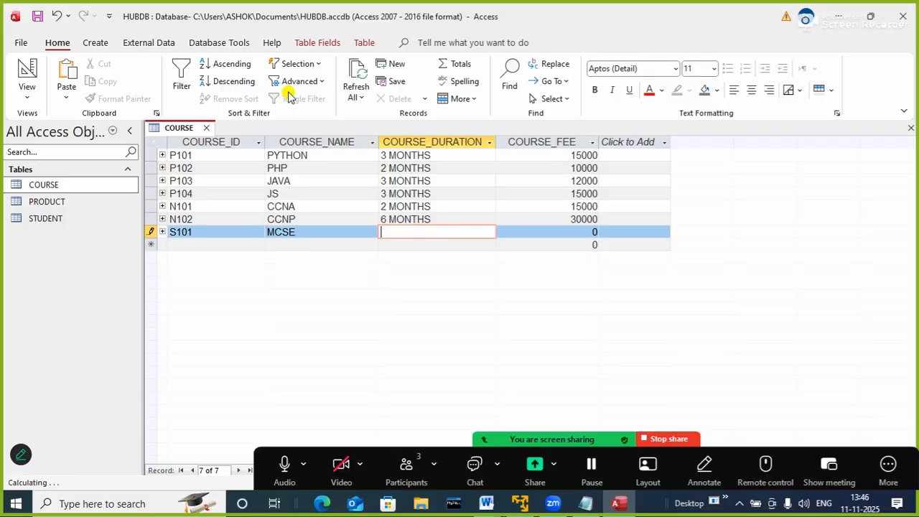
pyautogui.write('3 MONTHS')
pyautogui.press('Tab')
pyautogui.write('12000')
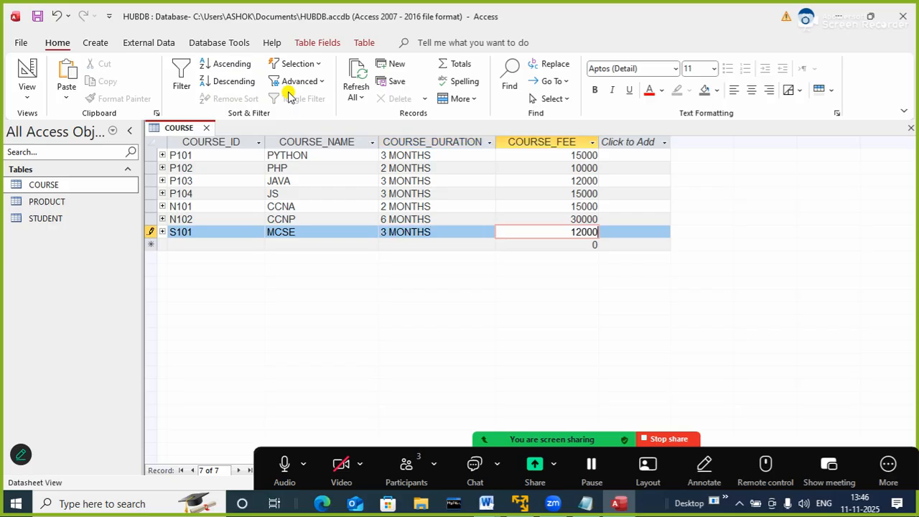
pyautogui.press('Tab')
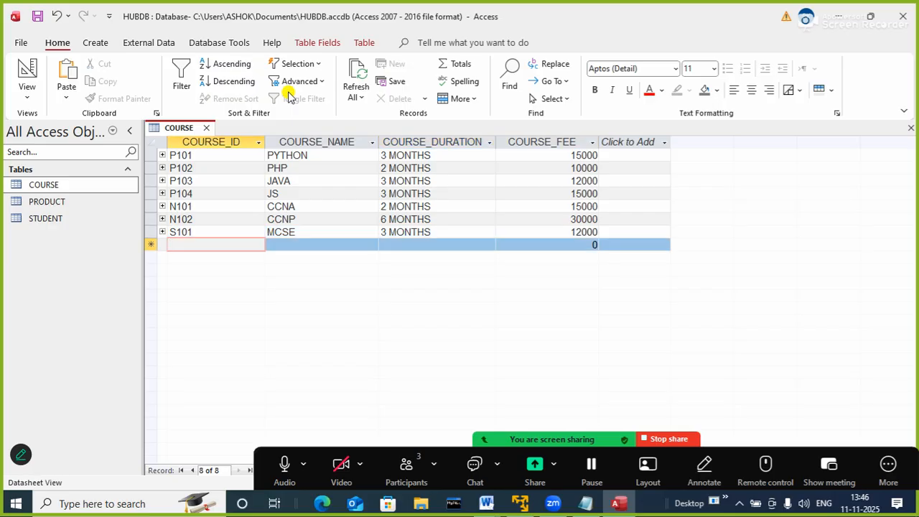
# Add an eighth COURSE record with ID S102, name RHCE, duration 2 MONTHS and fee 15000
pyautogui.write('S102')
pyautogui.press('Tab')
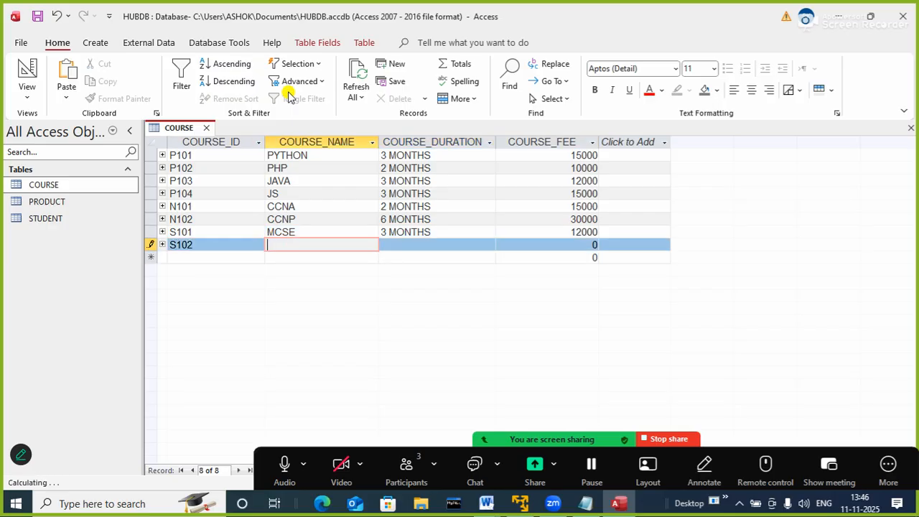
pyautogui.write('RHCE')
pyautogui.press('Tab')
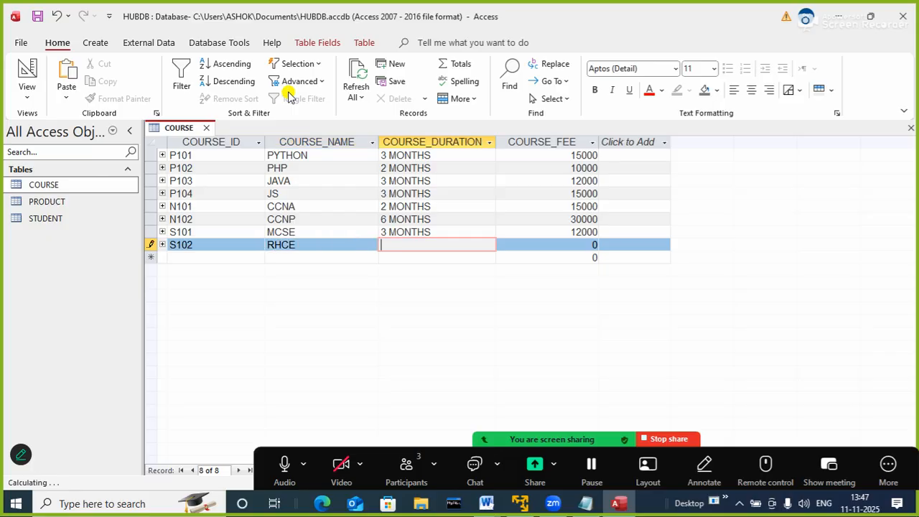
pyautogui.write('2 MONTHS')
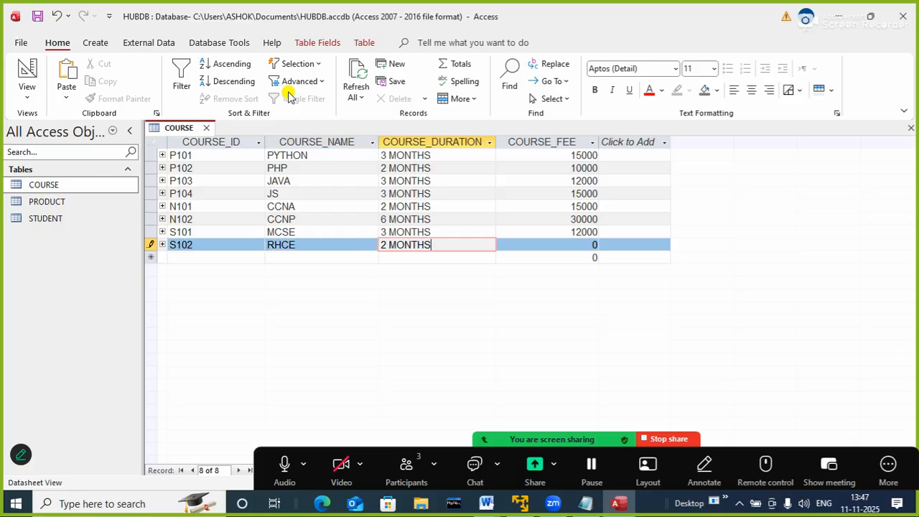
pyautogui.press('Tab')
pyautogui.write('150000')
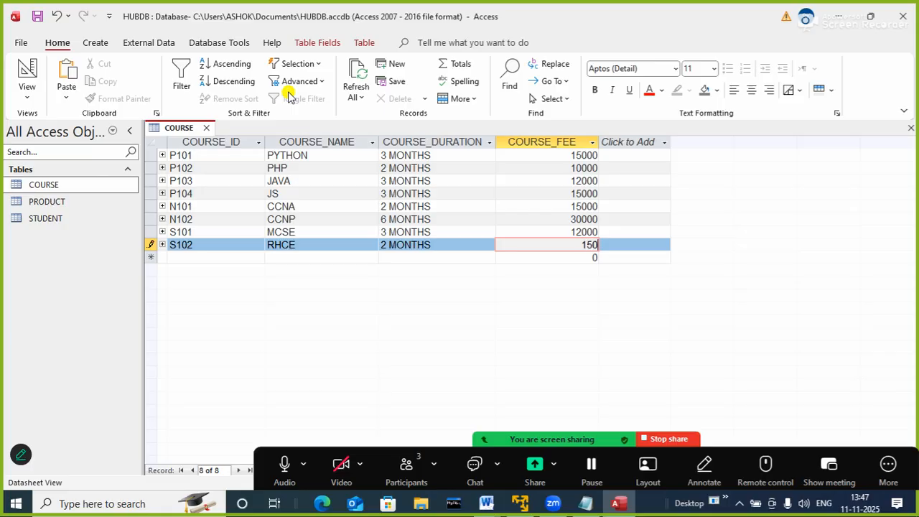
pyautogui.press('BackSpace')
# Save the COURSE table and close it
pyautogui.rightClick(186, 129)
pyautogui.click(203, 136)
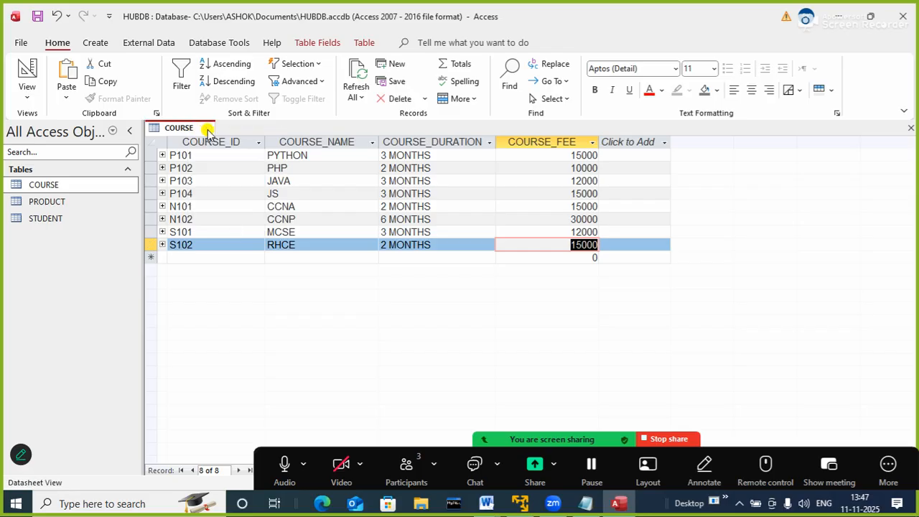
pyautogui.click(207, 129)
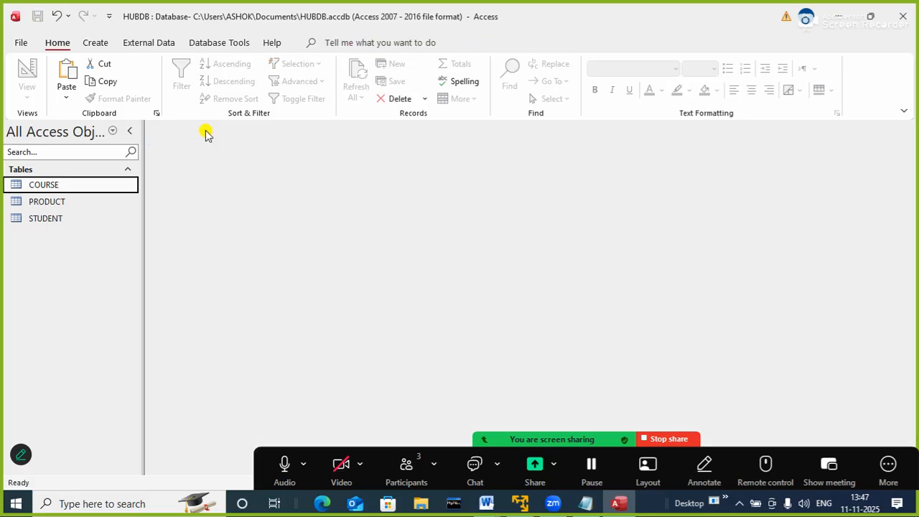
# Open the STUDENT table and start its first record with the student's ID, name and phone number
pyautogui.click(56, 219)
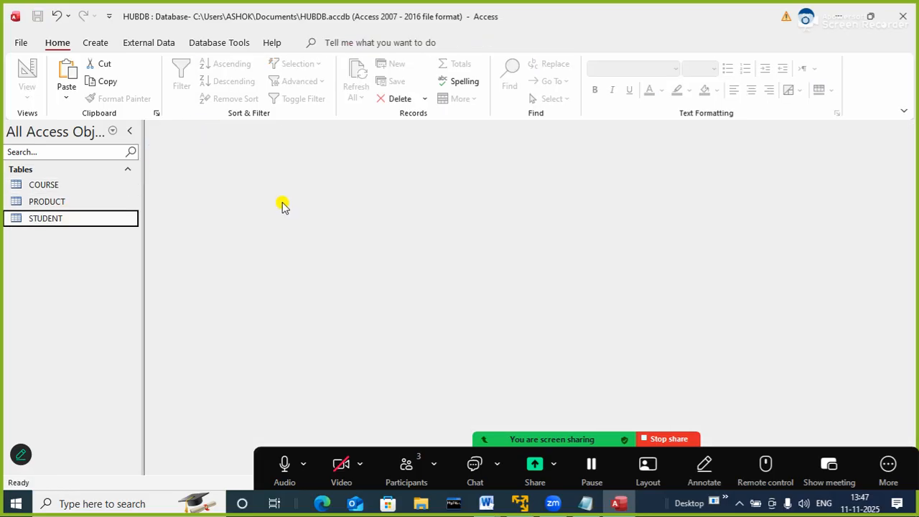
pyautogui.press('Return')
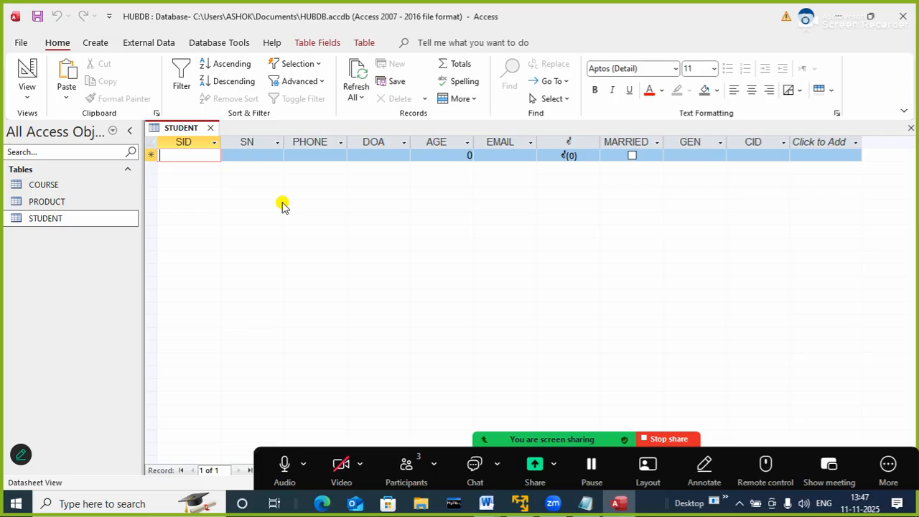
pyautogui.write('H101')
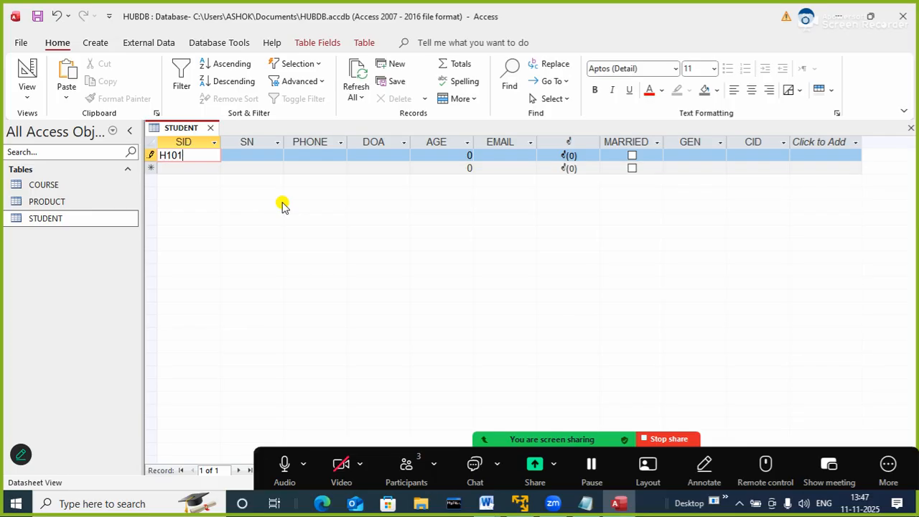
pyautogui.press('Tab')
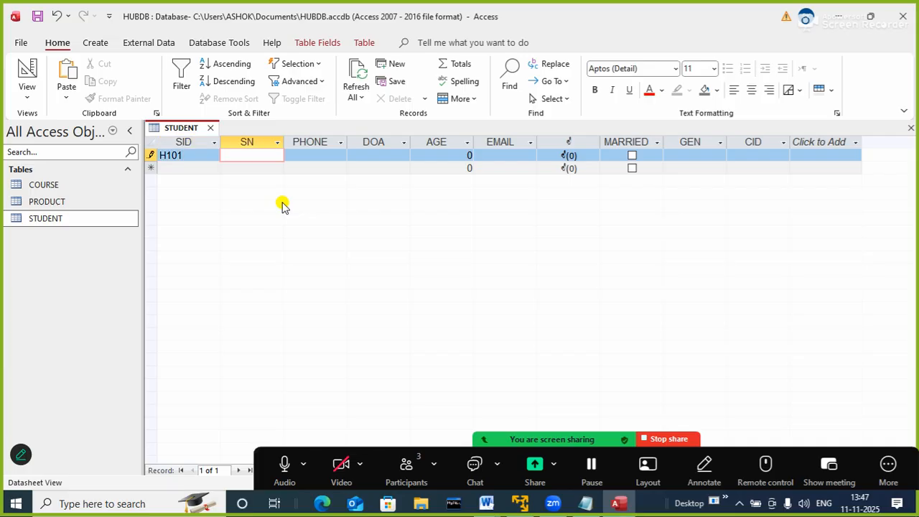
pyautogui.write('RAVI')
pyautogui.press('Tab')
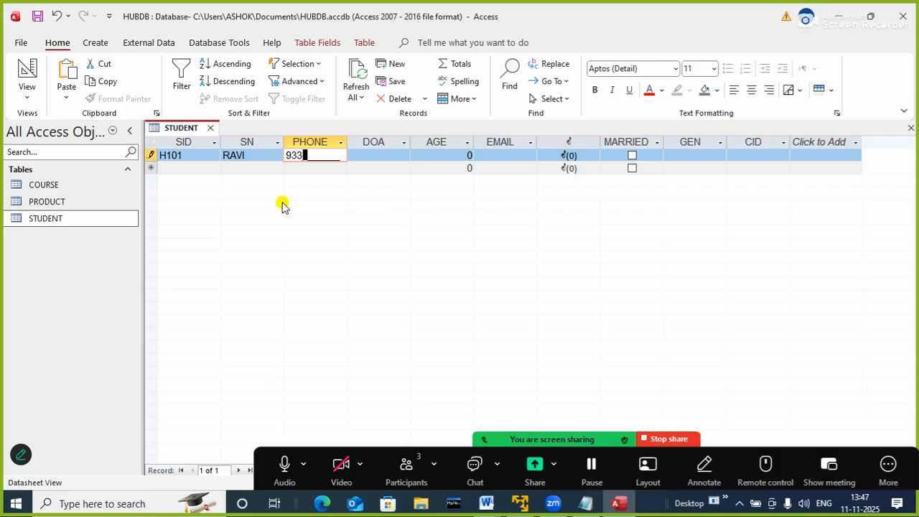
pyautogui.press('Tab')
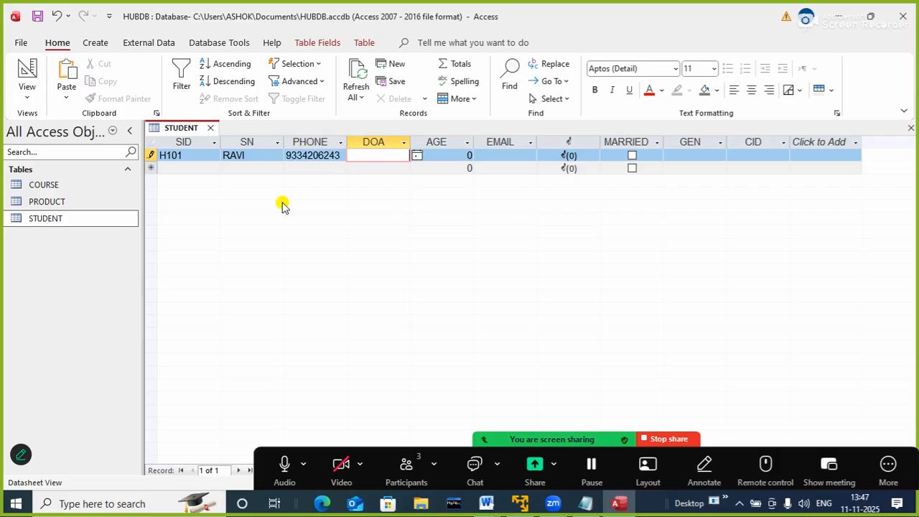
# Set the first student's DOA to 12/5/2025 and AGE to 22, and fill in the student's e-mail
pyautogui.write('12/5/2025')
pyautogui.press('Tab')
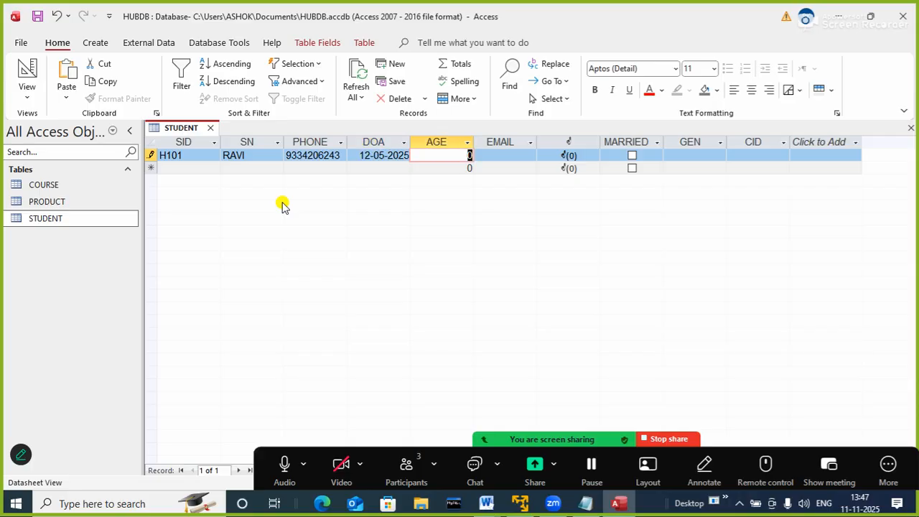
pyautogui.write('22')
pyautogui.press('Tab')
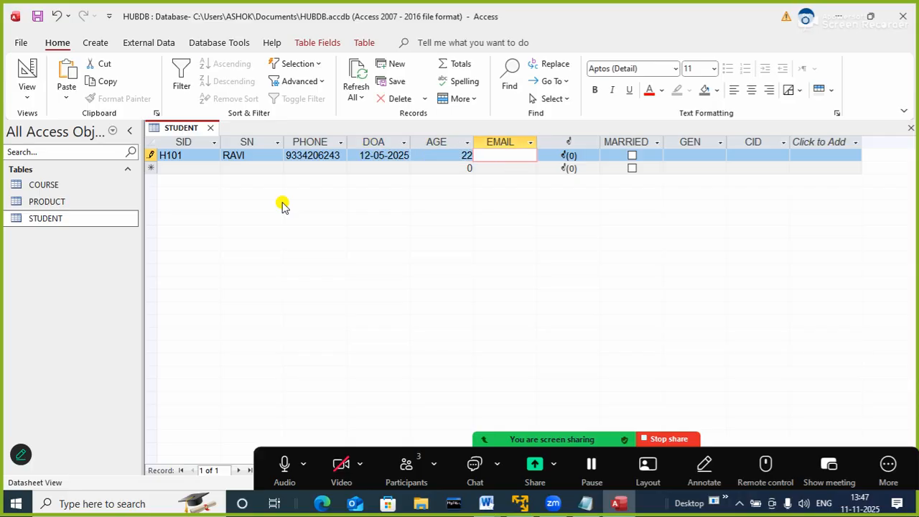
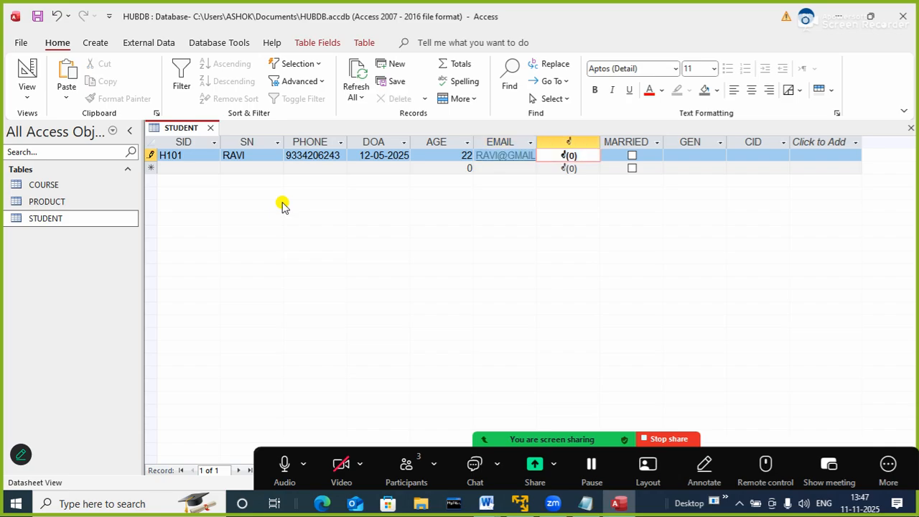
pyautogui.press('Tab')
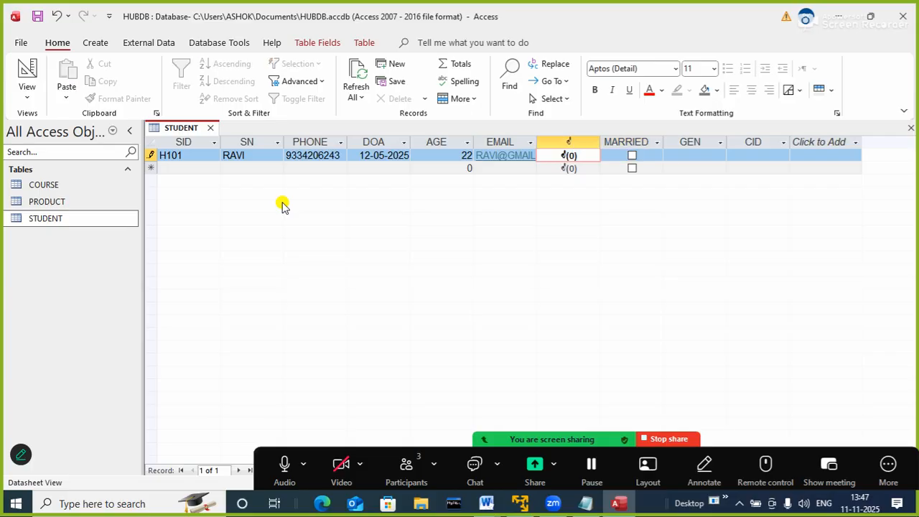
# Attach c2.jpg from the PG folder in Pictures to the first STUDENT record and mark the student as MARRIED
pyautogui.doubleClick(568, 158)
pyautogui.click(564, 209)
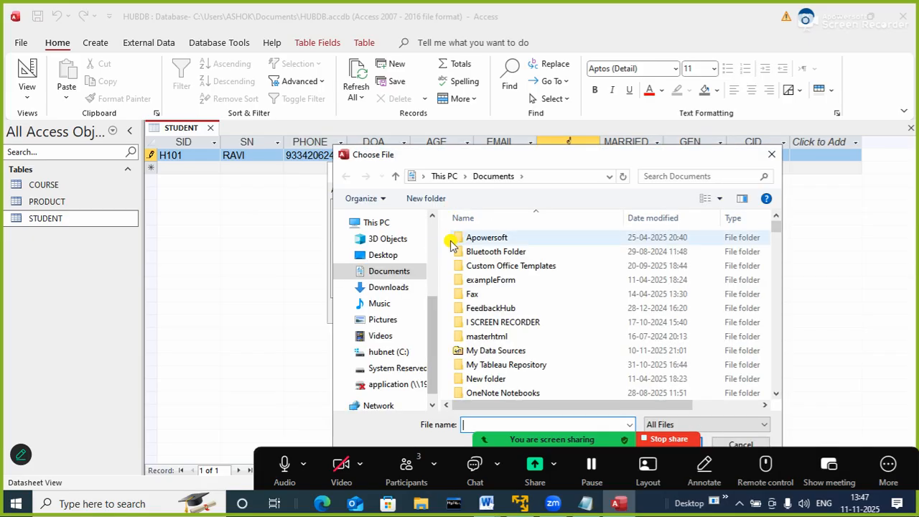
pyautogui.click(382, 319)
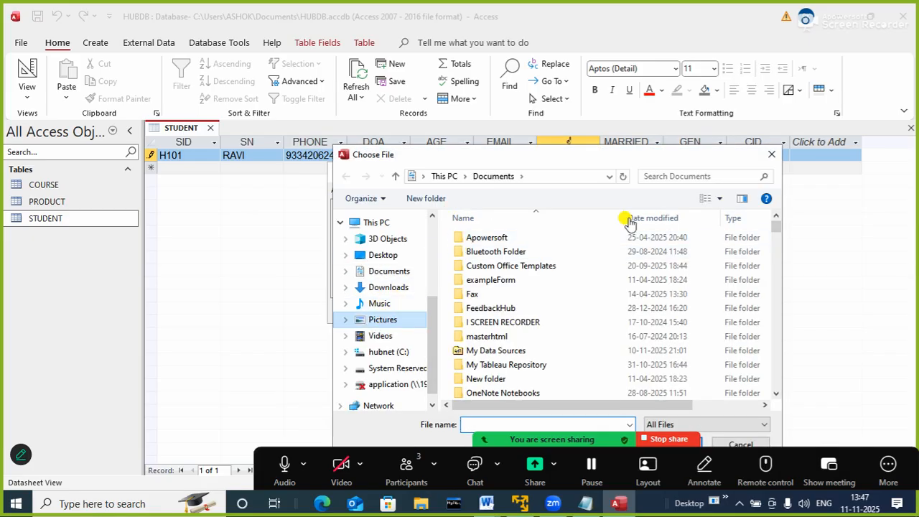
pyautogui.doubleClick(725, 247)
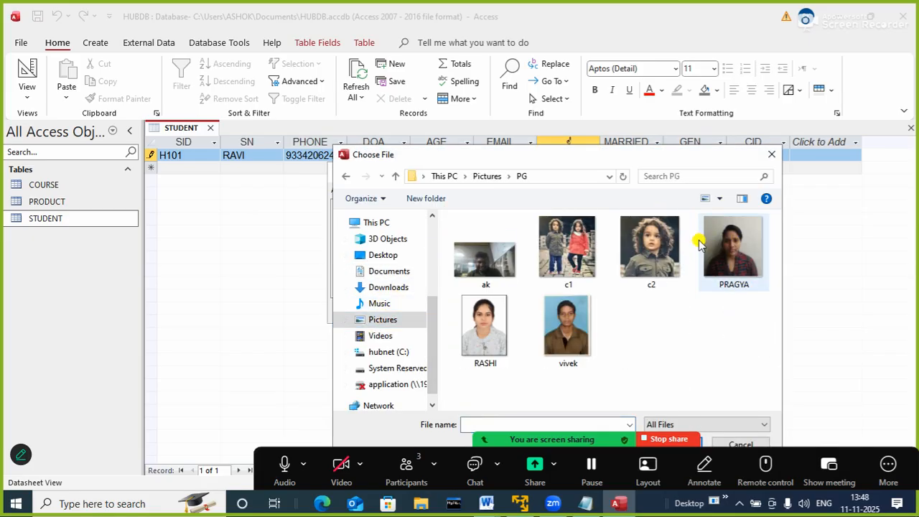
pyautogui.doubleClick(639, 249)
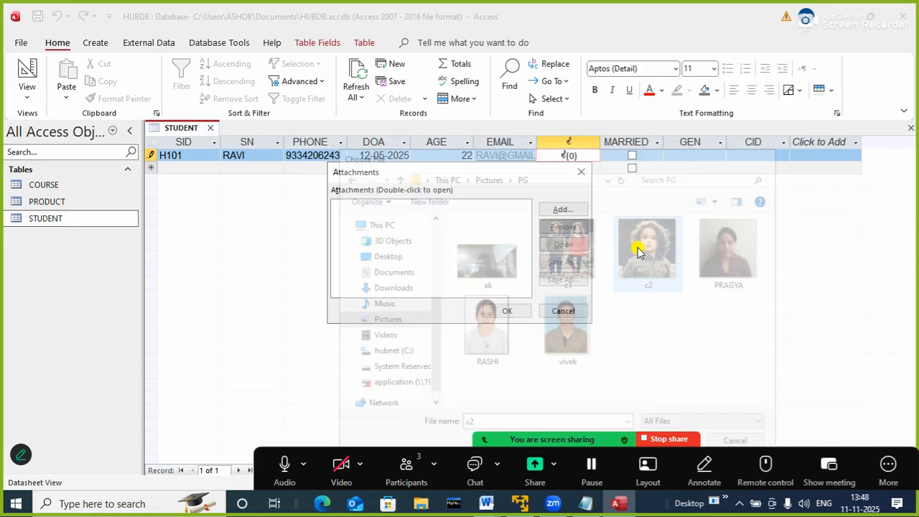
pyautogui.click(507, 311)
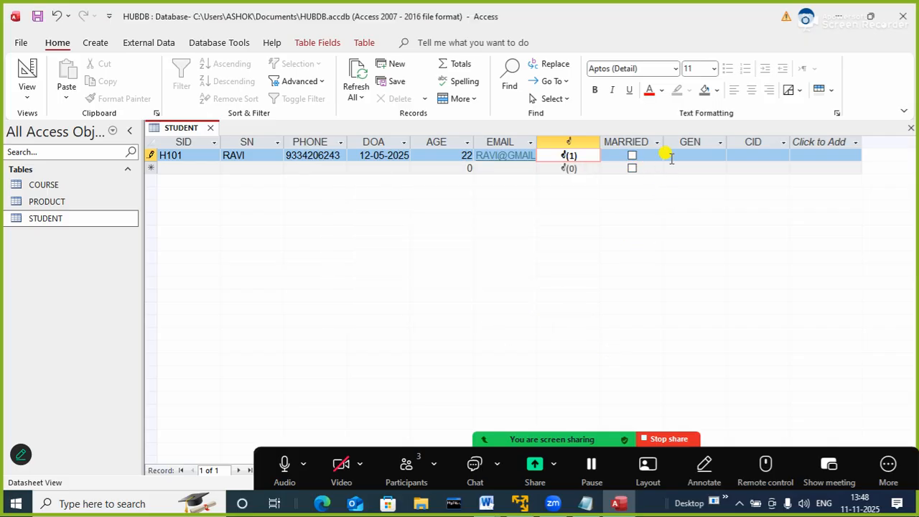
pyautogui.click(632, 155)
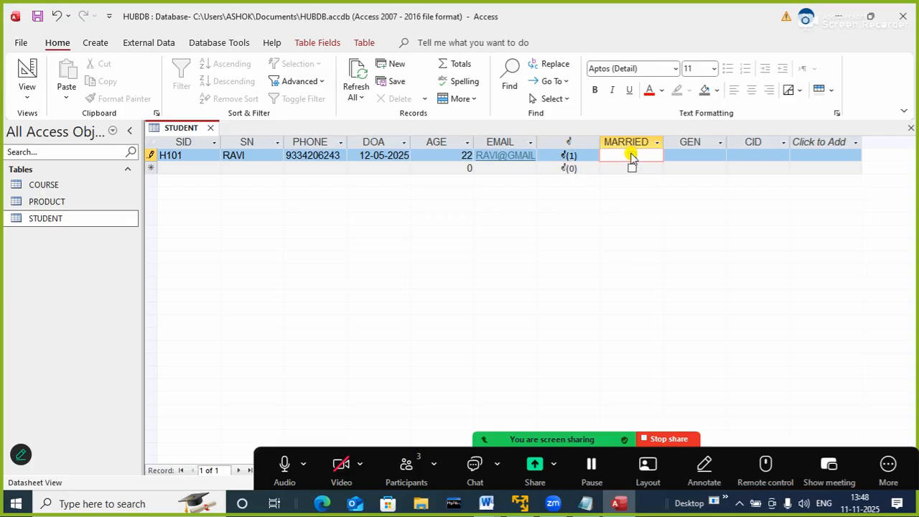
# Set the first STUDENT record's GEN to MALE and its CID to S102, completing the record
pyautogui.click(693, 154)
pyautogui.click(720, 157)
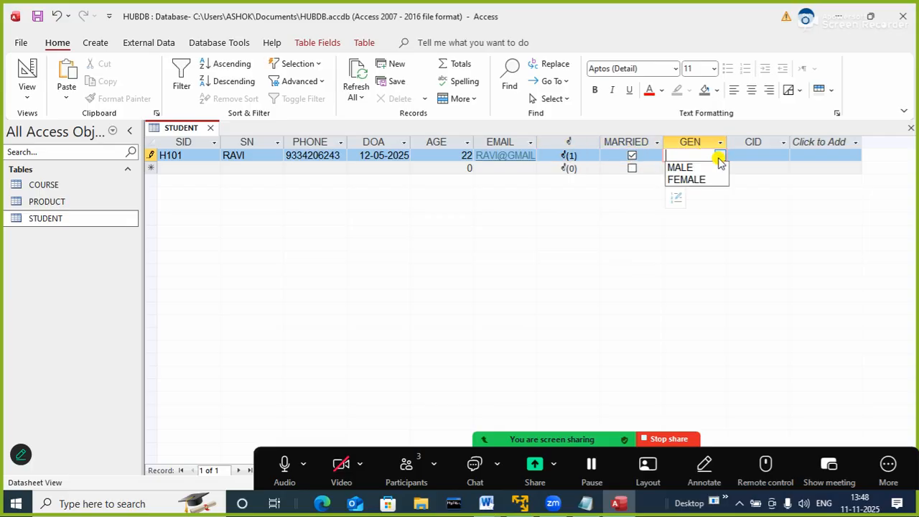
pyautogui.click(683, 167)
pyautogui.click(747, 154)
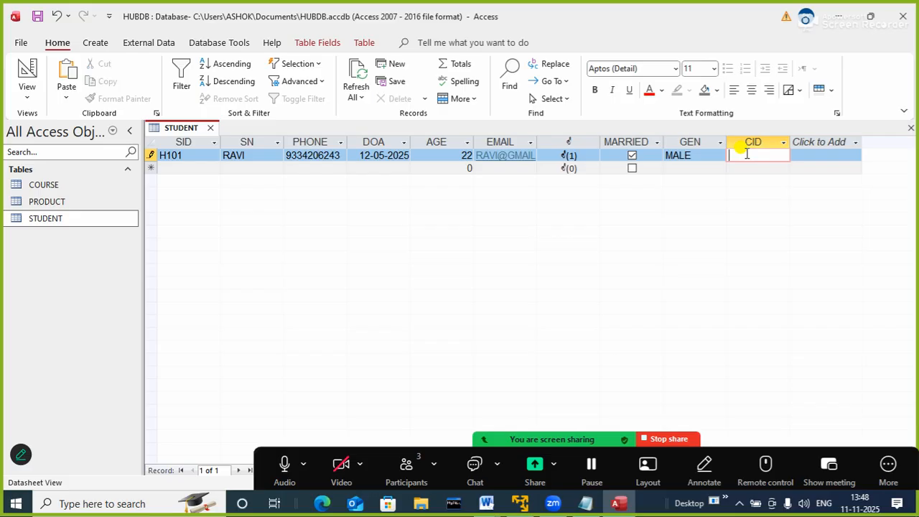
pyautogui.write('S101')
pyautogui.press('Return')
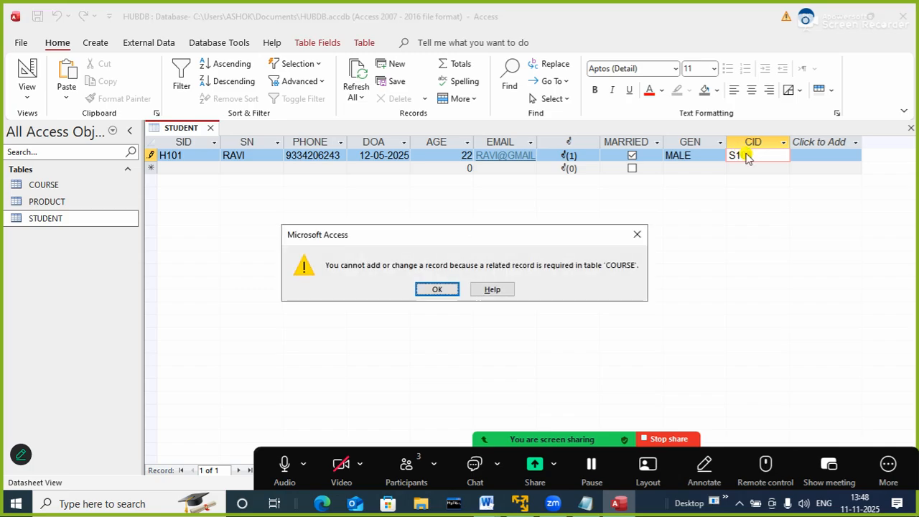
pyautogui.click(438, 290)
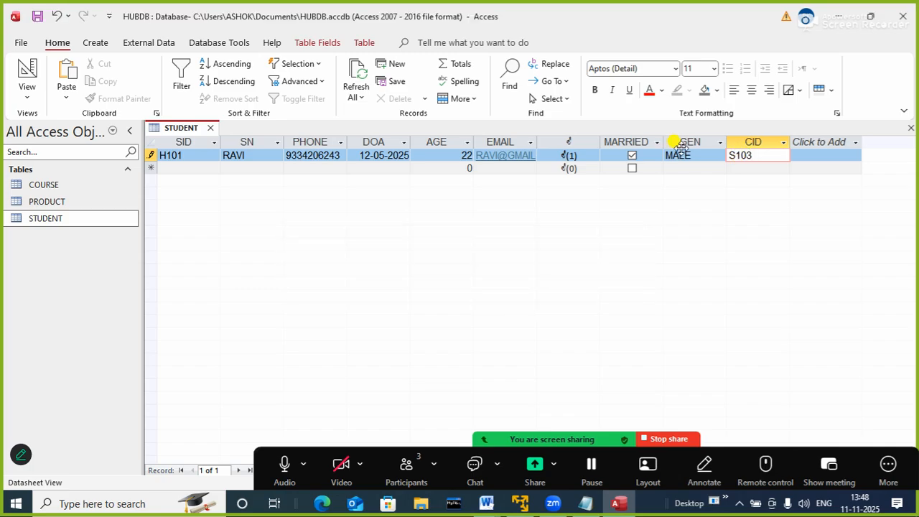
pyautogui.press('BackSpace')
pyautogui.write('2')
pyautogui.press('Return')
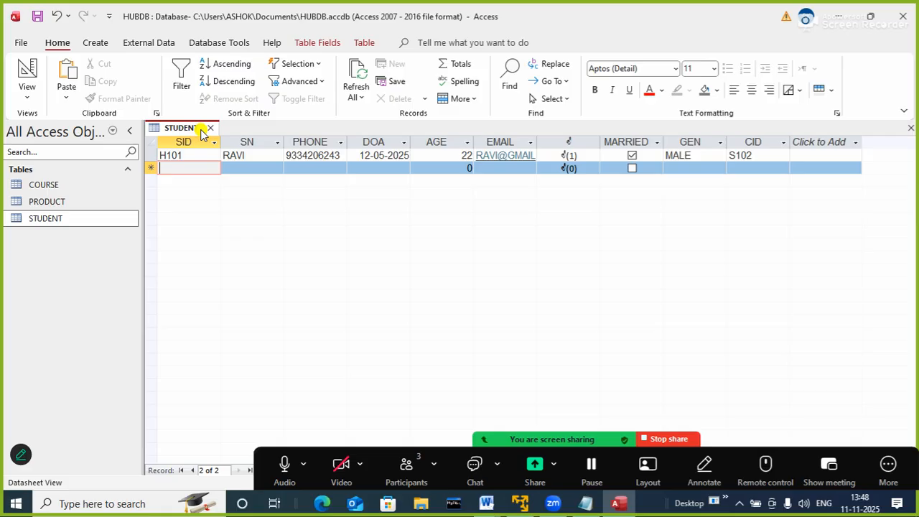
# Start the second STUDENT record with the student's ID, name and phone number
pyautogui.write('H102')
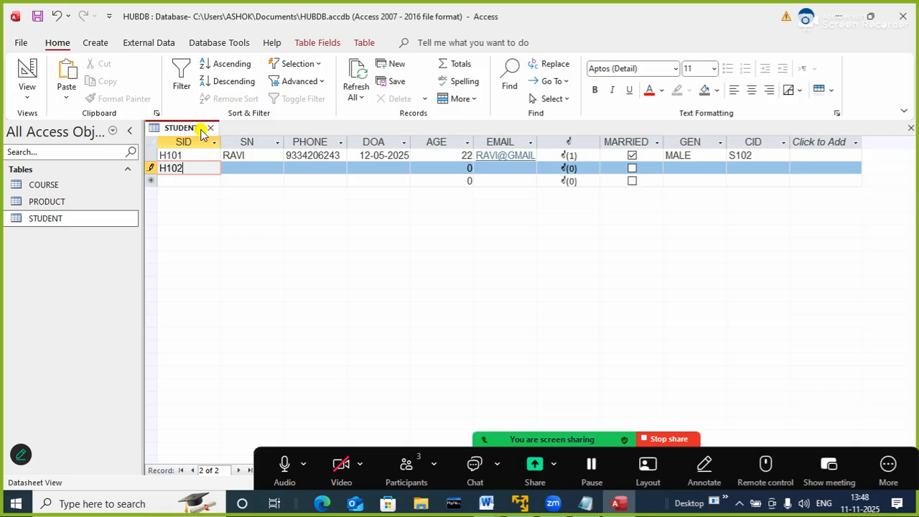
pyautogui.press('Tab')
pyautogui.write('ADI')
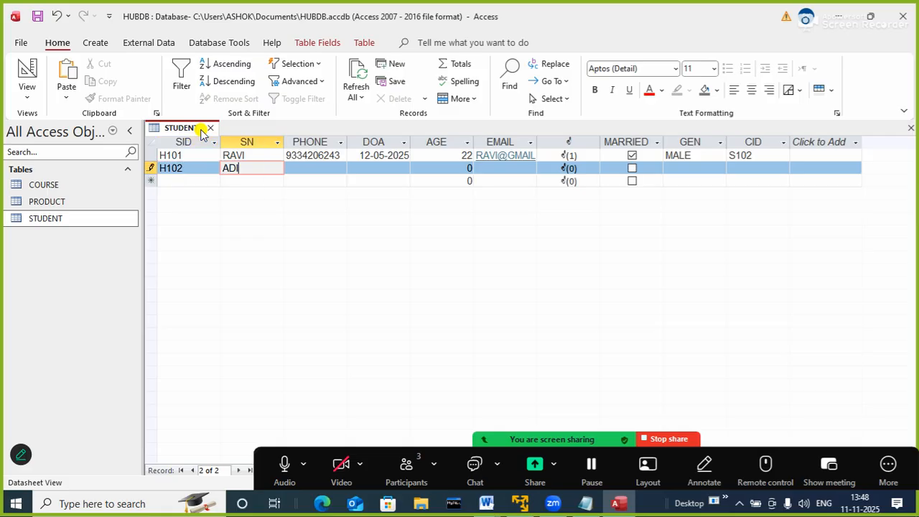
pyautogui.write('TYA')
pyautogui.press('Tab')
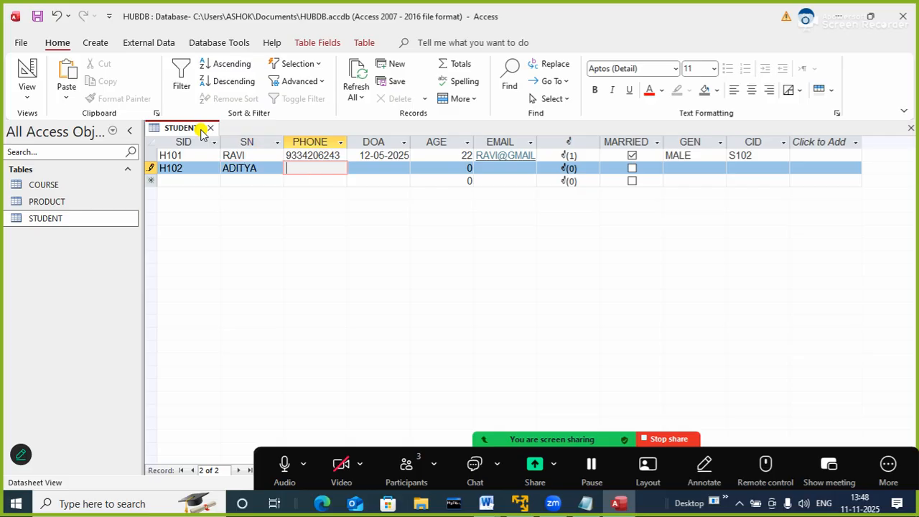
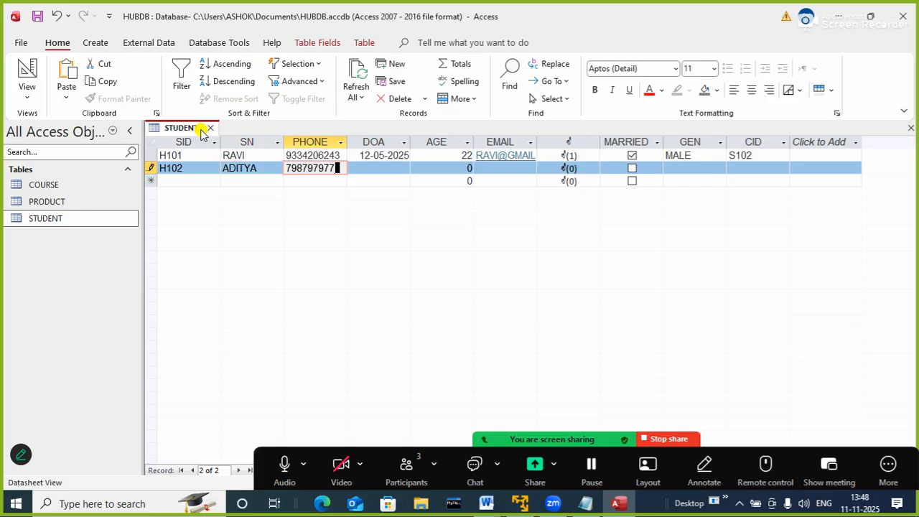
pyautogui.press('Tab')
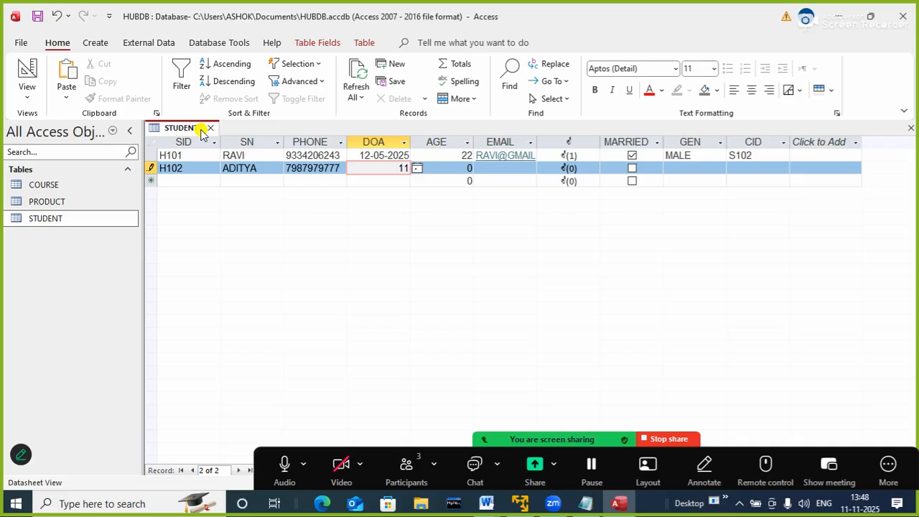
# Set the second student's DOA to 11-4-2025 and AGE to 21, and fill in the student's e-mail
pyautogui.write('11-4-2025')
pyautogui.press('Tab')
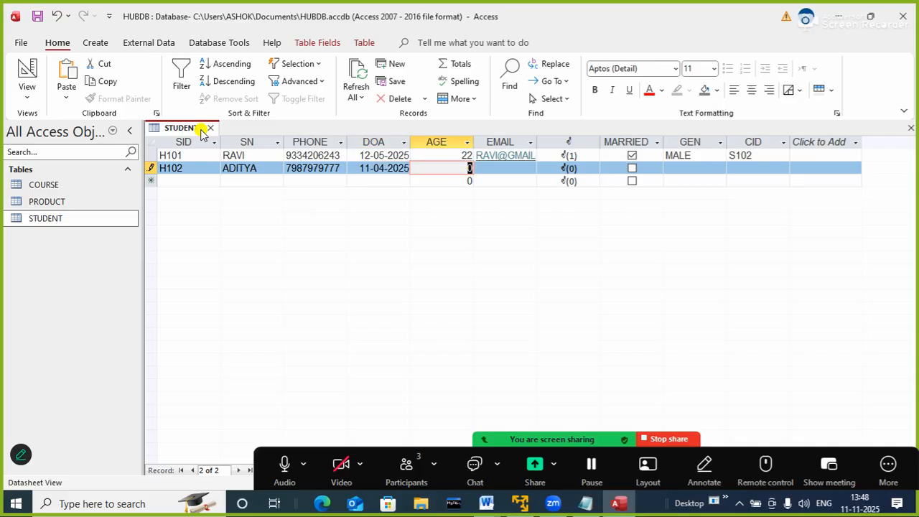
pyautogui.write('21')
pyautogui.press('Tab')
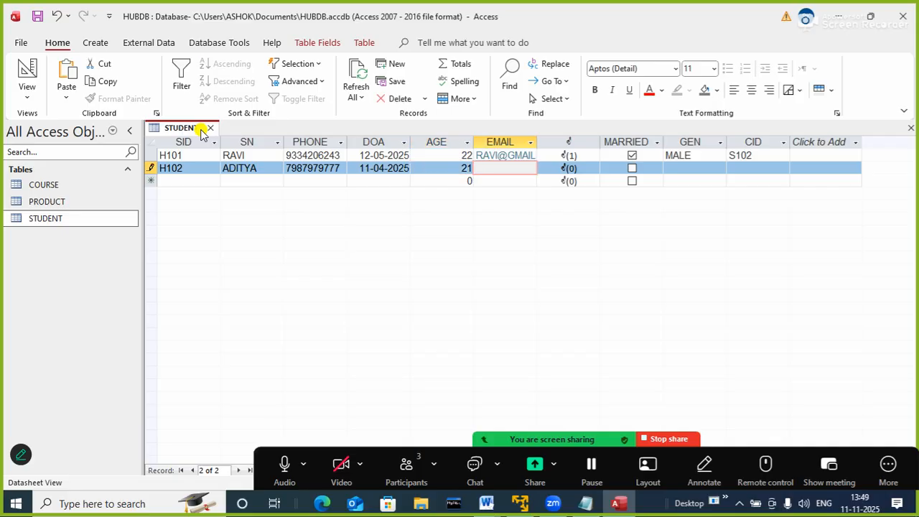
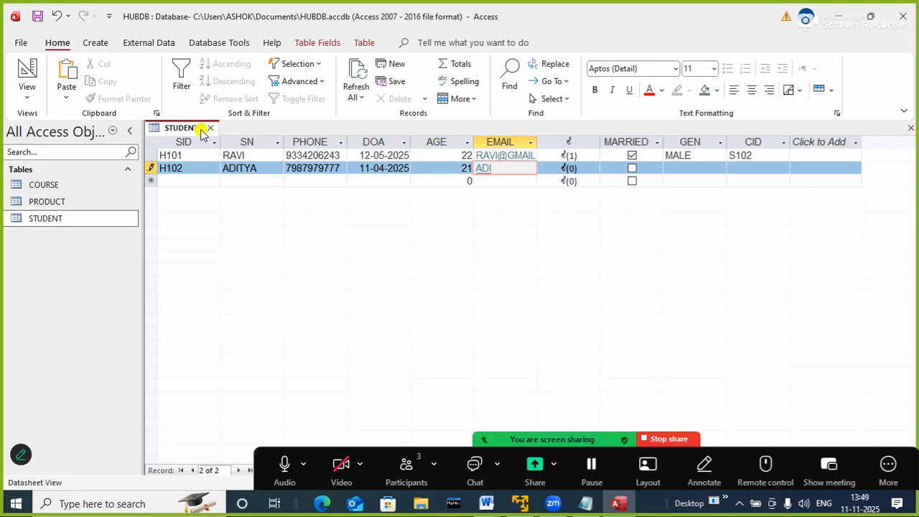
pyautogui.press('Tab')
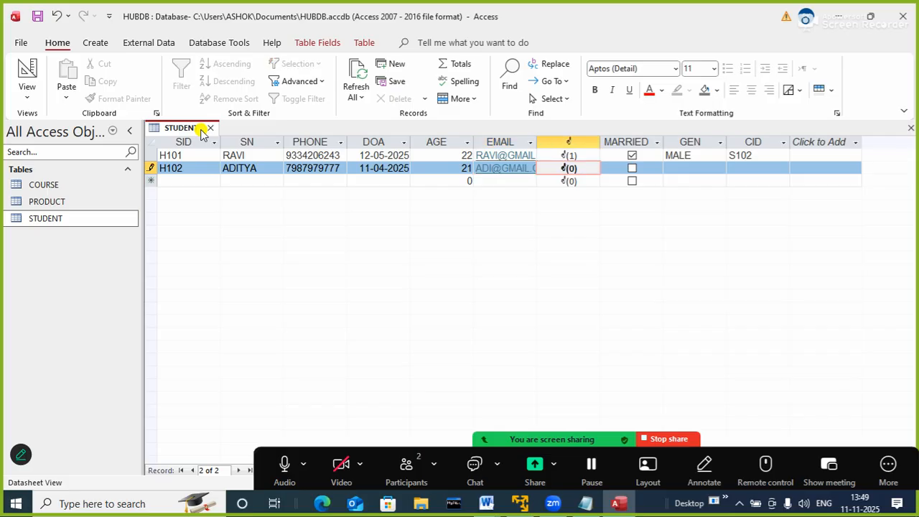
# Set the second STUDENT record's GEN to MALE and its CID to P101, completing the record
pyautogui.click(689, 172)
pyautogui.click(720, 170)
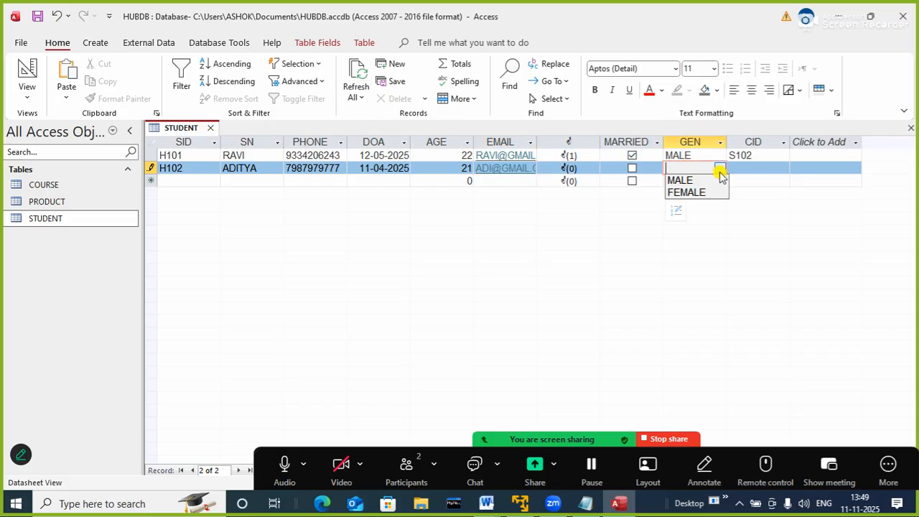
pyautogui.click(679, 180)
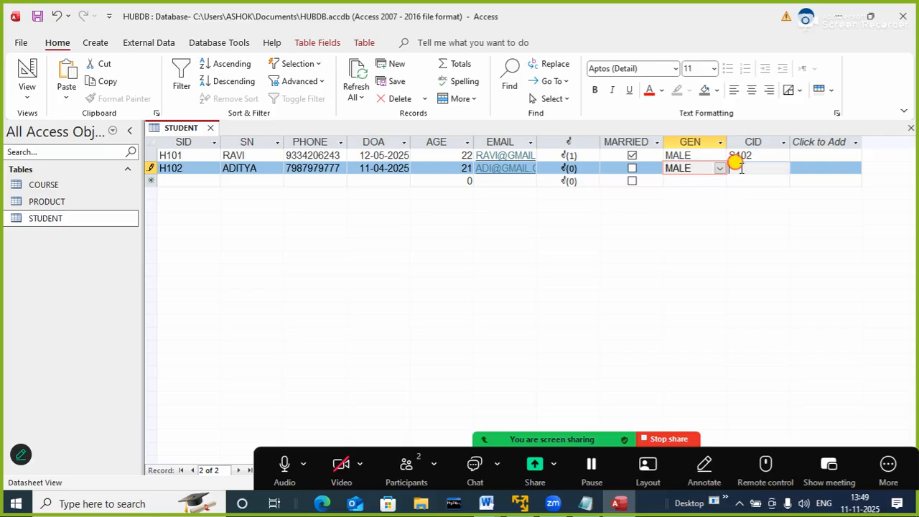
pyautogui.click(740, 167)
pyautogui.write('P101')
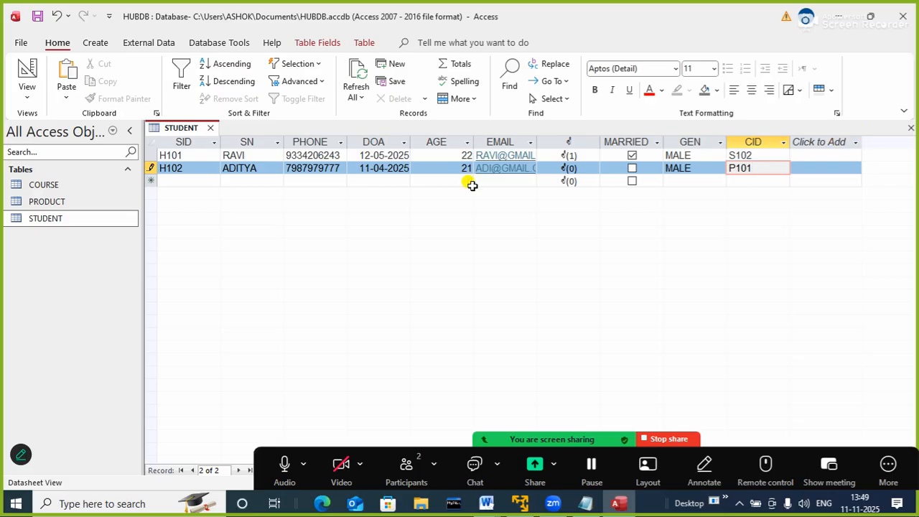
pyautogui.press('Return')
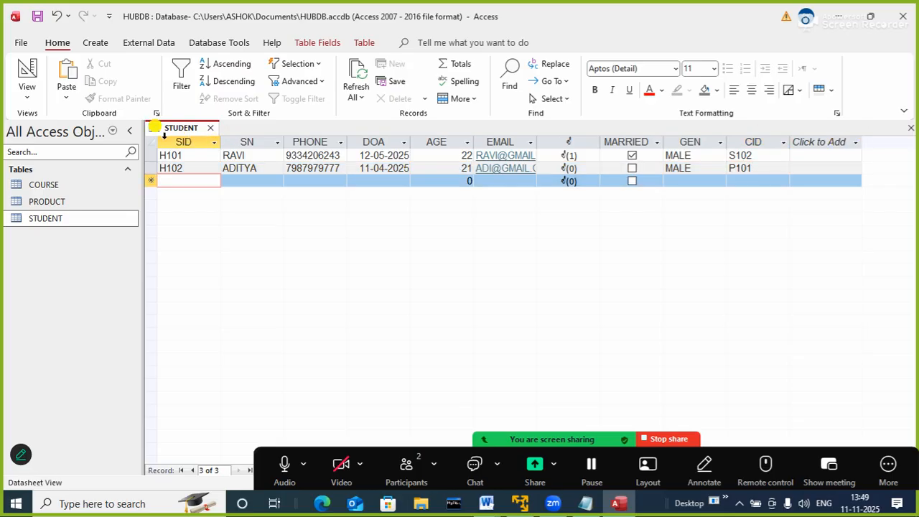
# Save the STUDENT table and close it
pyautogui.rightClick(179, 128)
pyautogui.click(197, 137)
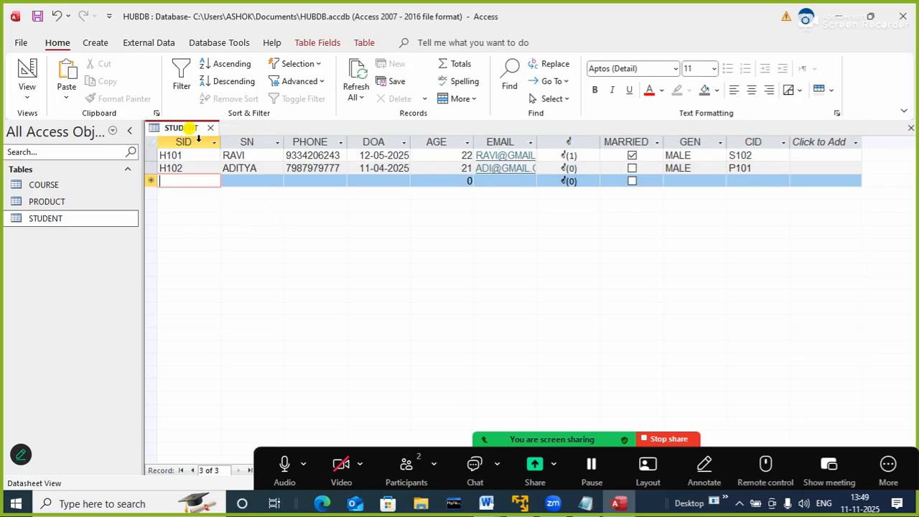
pyautogui.click(211, 128)
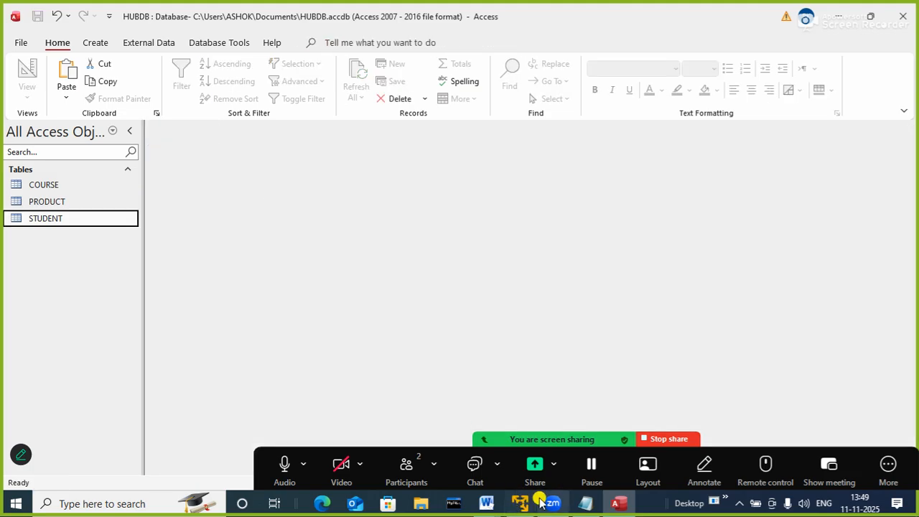
# Check the query item in the Notepad note and start a Simple Query Wizard query with all fields of the COURSE table
pyautogui.click(589, 505)
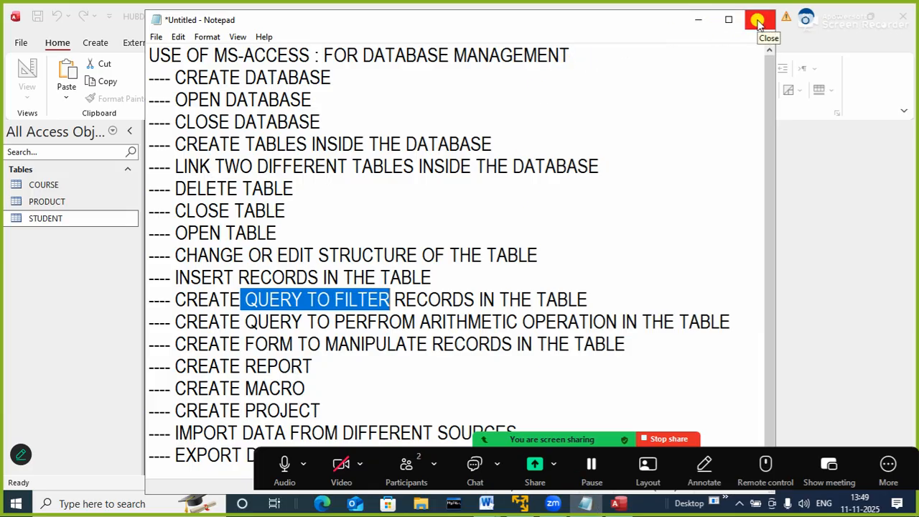
pyautogui.click(697, 23)
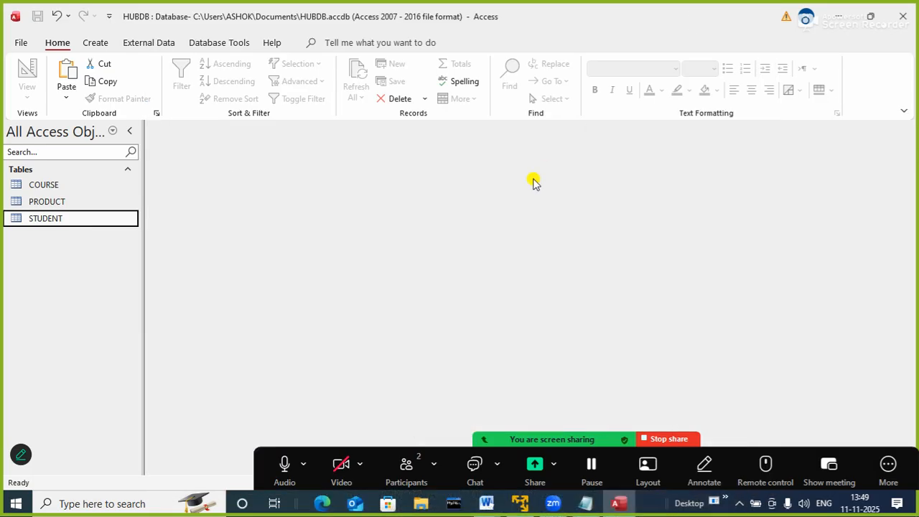
pyautogui.click(97, 44)
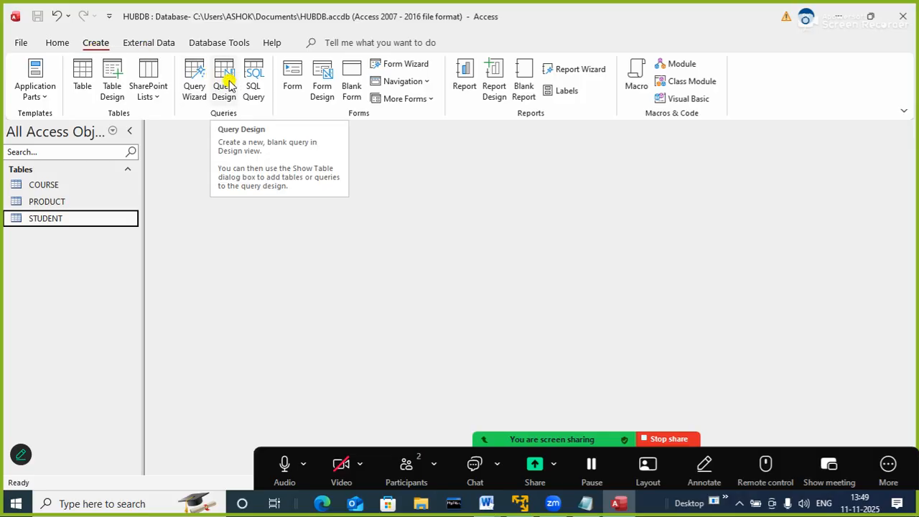
pyautogui.click(194, 84)
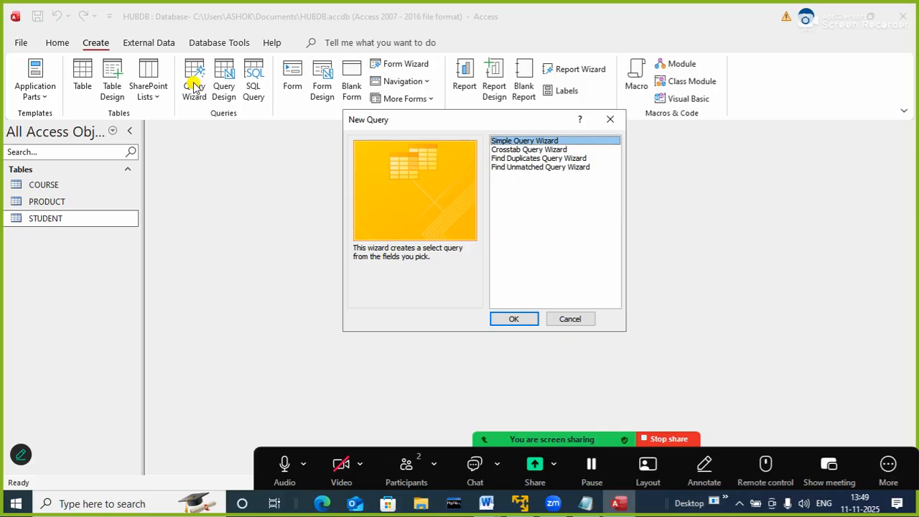
pyautogui.click(513, 318)
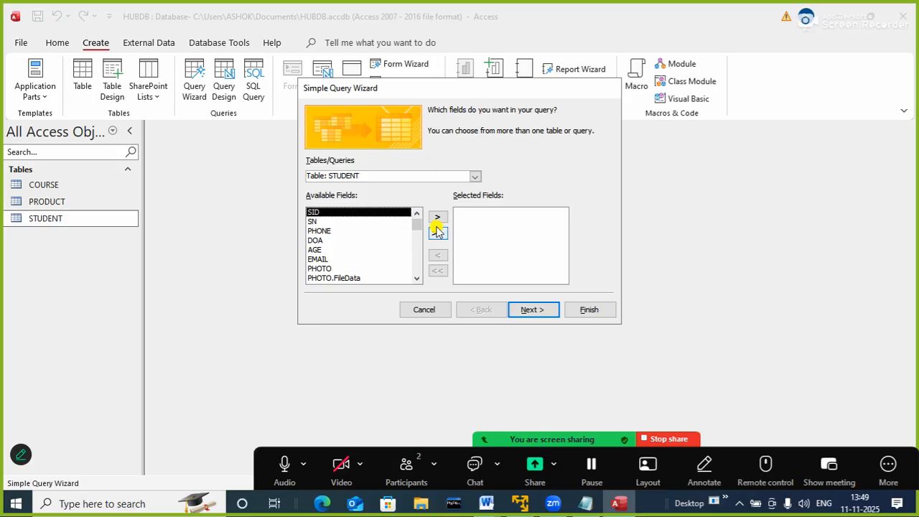
pyautogui.click(475, 177)
pyautogui.click(395, 189)
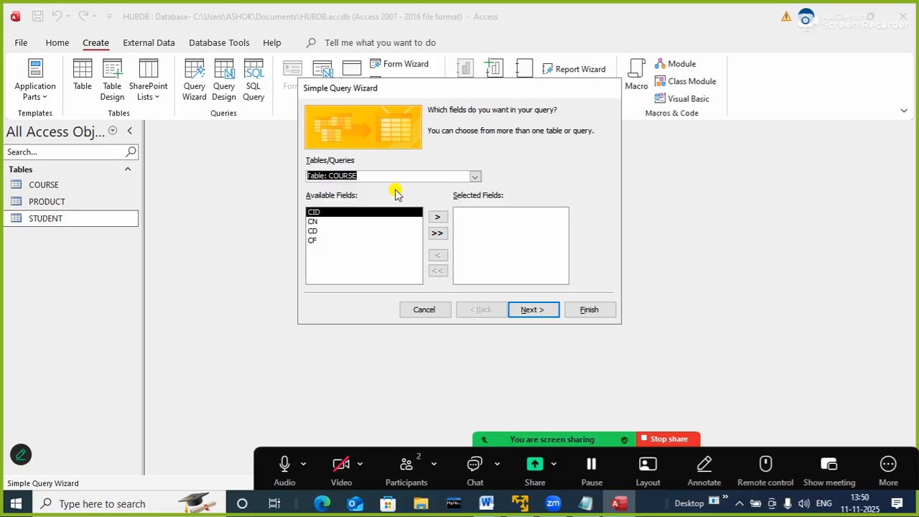
pyautogui.click(436, 233)
pyautogui.click(531, 309)
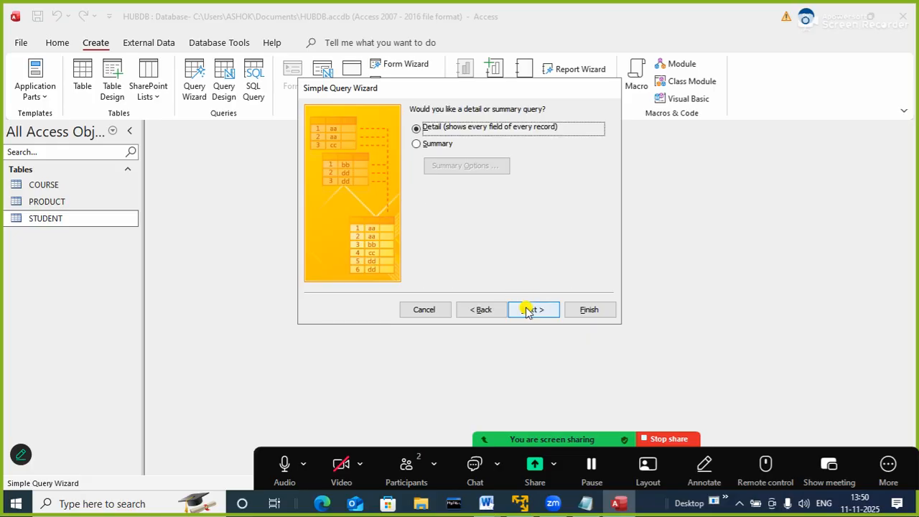
# Finish the wizard as a detail query titled COURSE Query, choosing to modify the query design
pyautogui.click(527, 309)
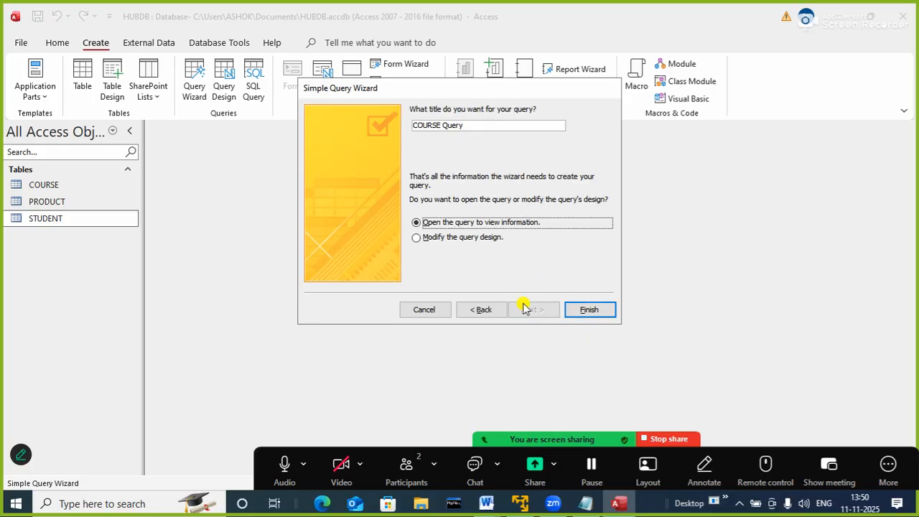
pyautogui.click(438, 240)
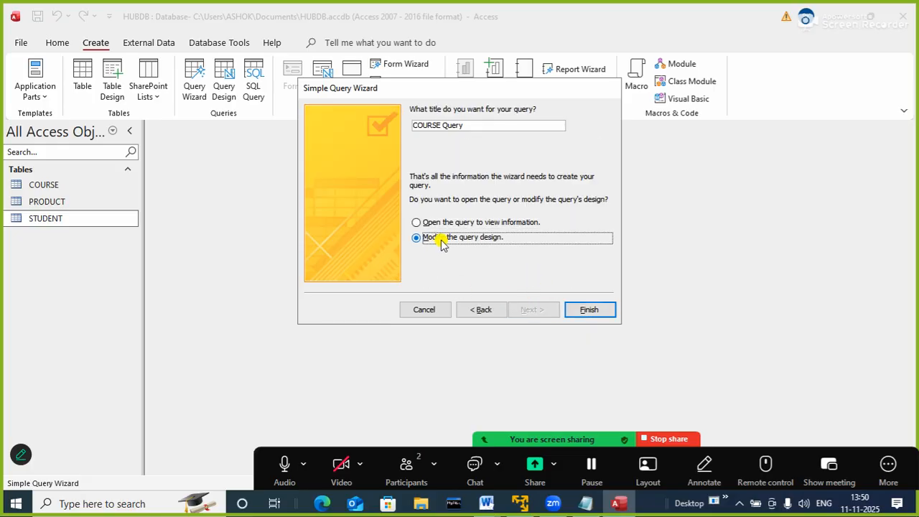
pyautogui.click(587, 311)
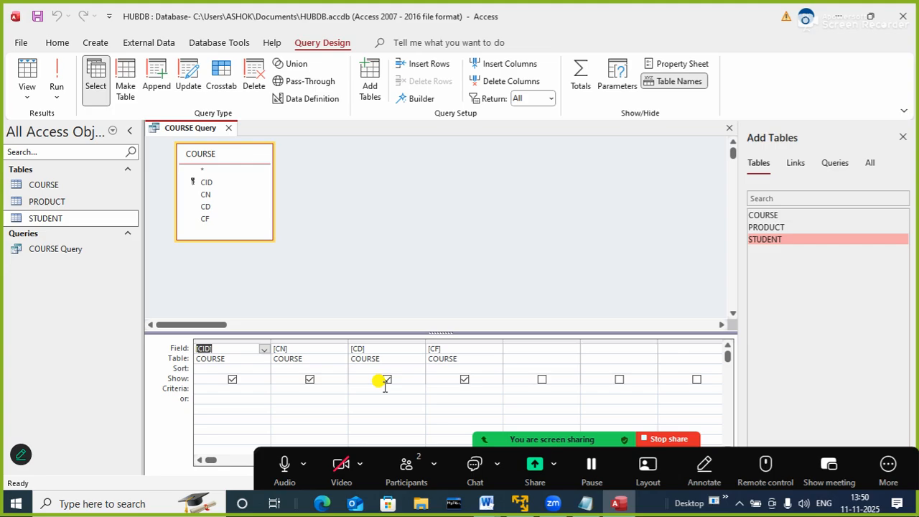
# Add the parameter criterion [ENTER COURSE FEE] to the "or" row of the CF field
pyautogui.click(445, 401)
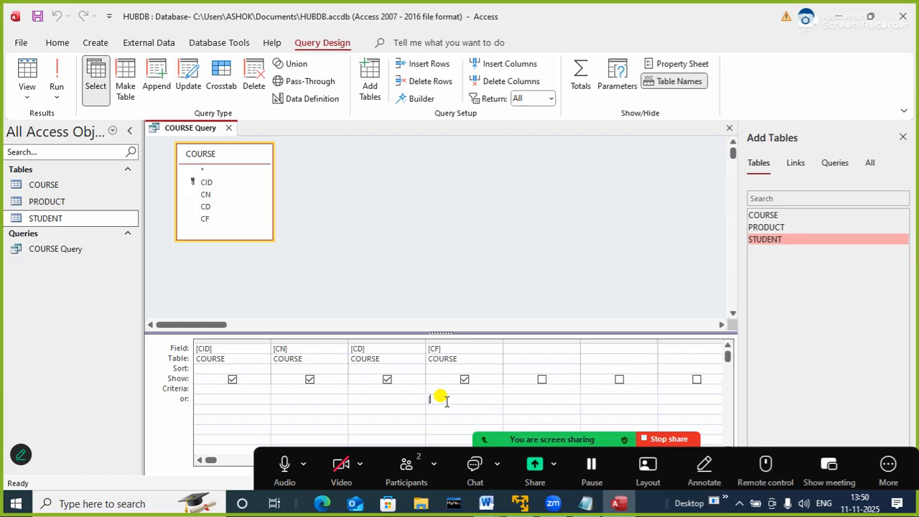
pyautogui.write('e')
pyautogui.press('BackSpace')
pyautogui.write('ENTER COURSE FEE]')
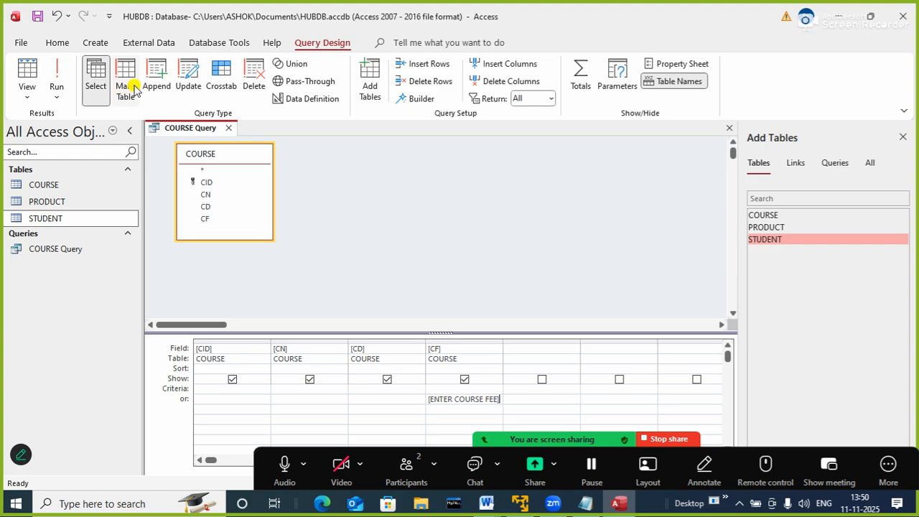
# Save COURSE Query and close its design
pyautogui.rightClick(195, 128)
pyautogui.click(215, 146)
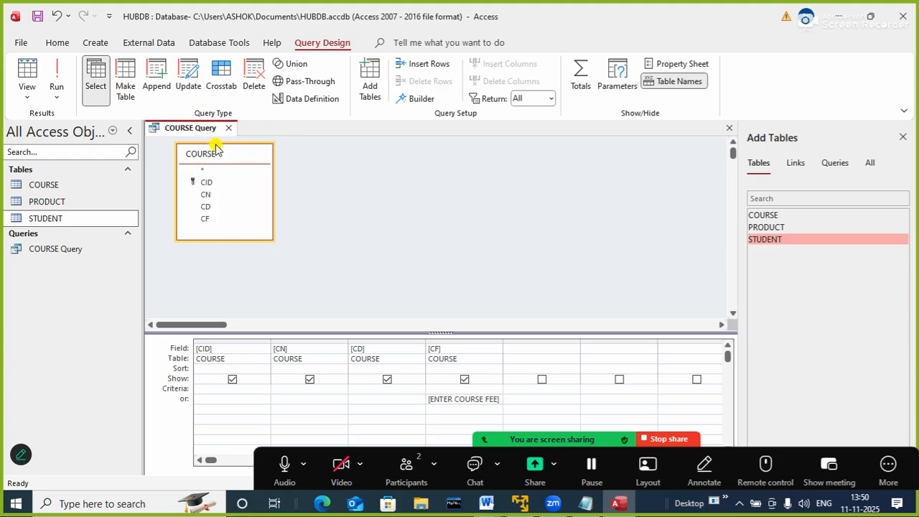
pyautogui.click(228, 128)
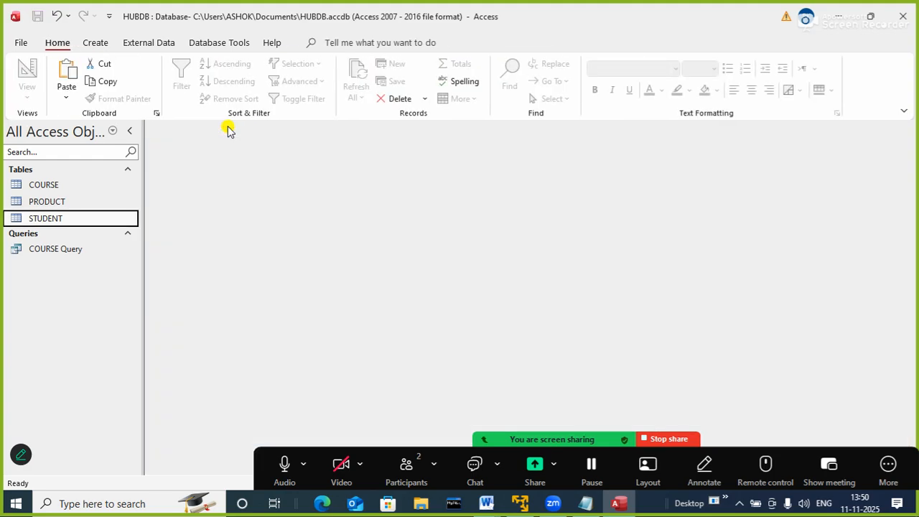
# Run COURSE Query with 15000 as the course fee parameter
pyautogui.click(60, 251)
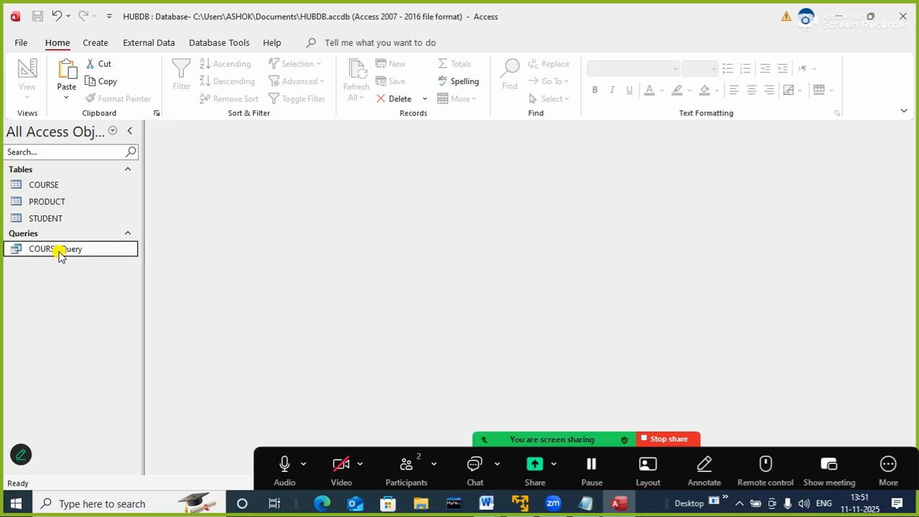
pyautogui.doubleClick(103, 255)
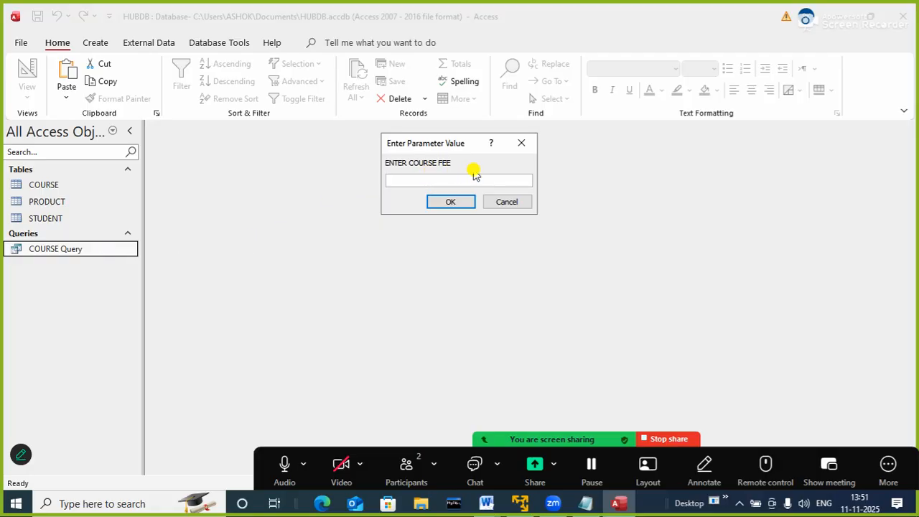
pyautogui.write('15000')
pyautogui.press('Return')
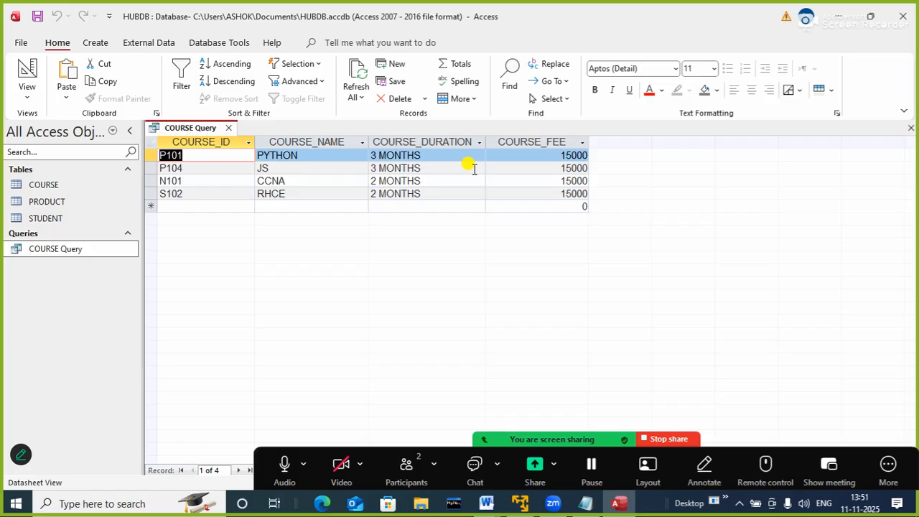
# Close the current query results and rerun COURSE Query with a course fee of 10000
pyautogui.click(84, 255)
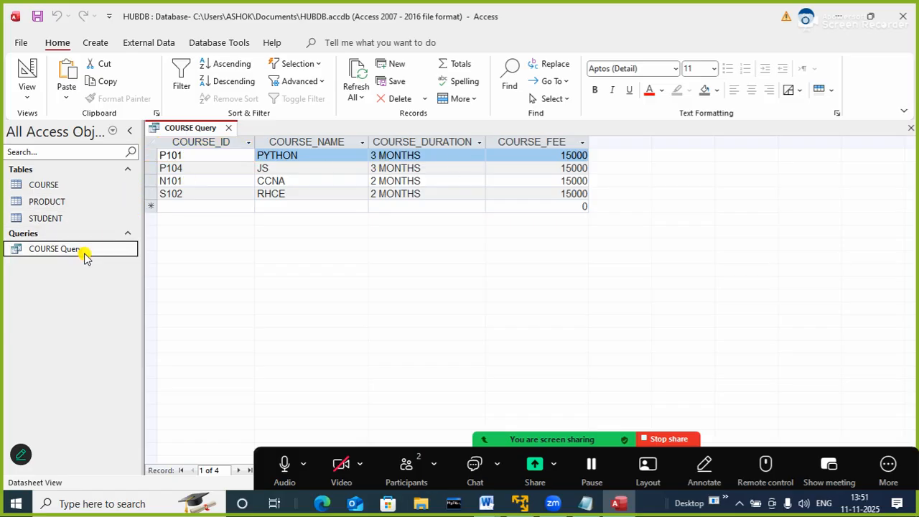
pyautogui.doubleClick(84, 255)
pyautogui.click(76, 254)
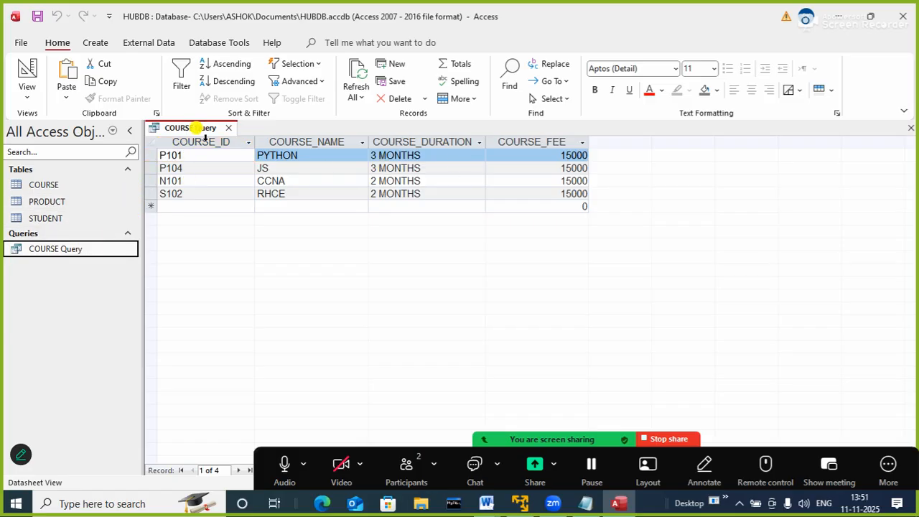
pyautogui.click(229, 128)
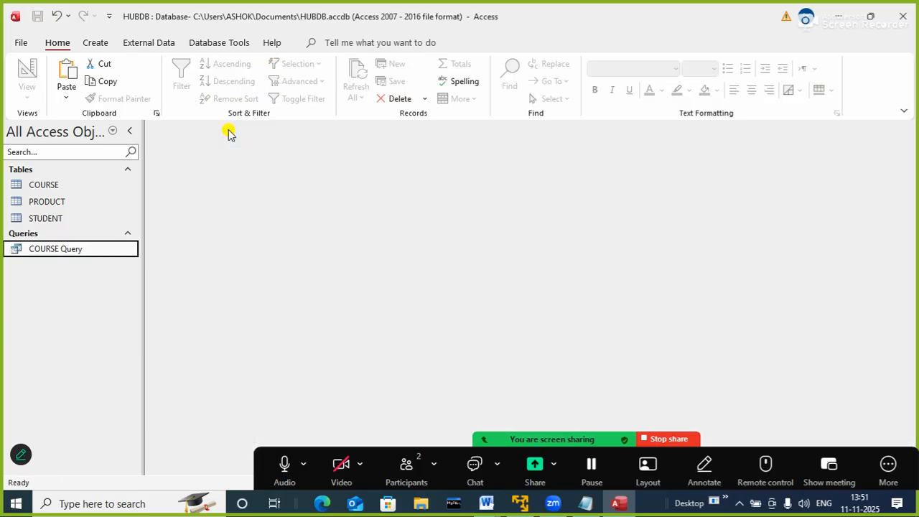
pyautogui.doubleClick(81, 260)
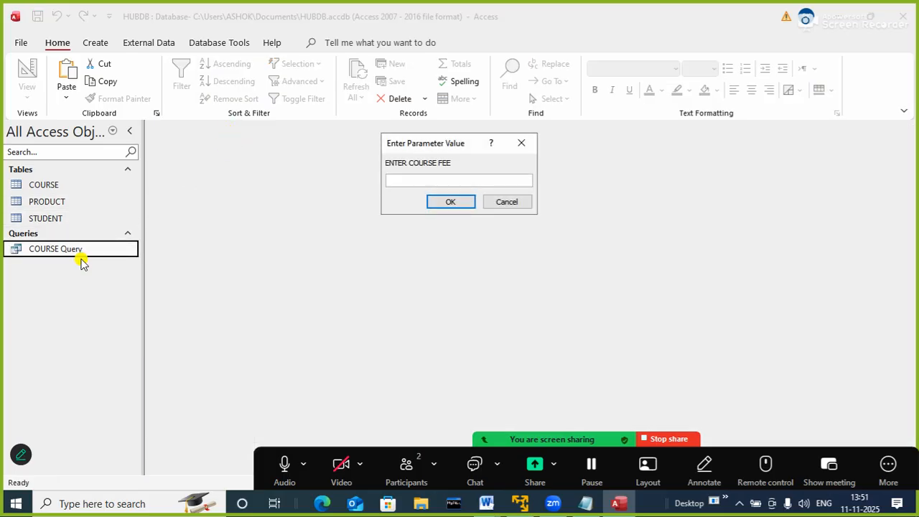
pyautogui.write('10000')
pyautogui.press('Return')
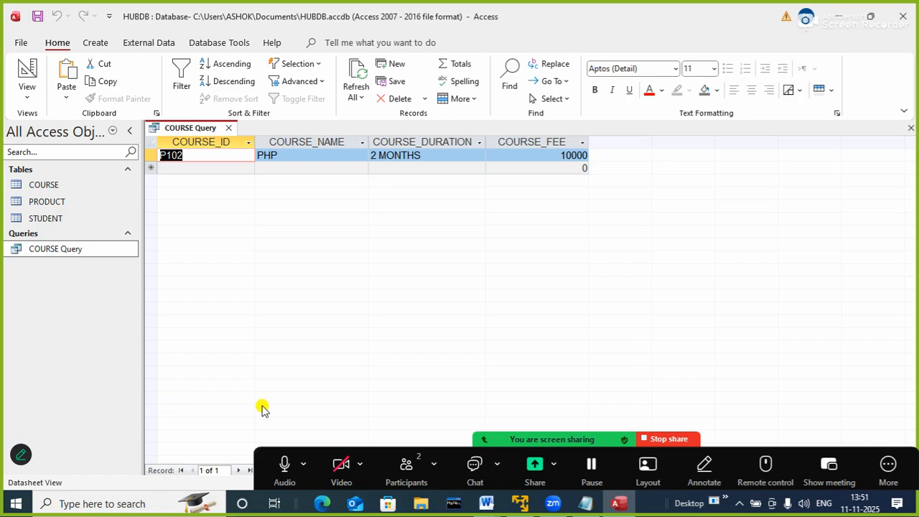
pyautogui.click(404, 466)
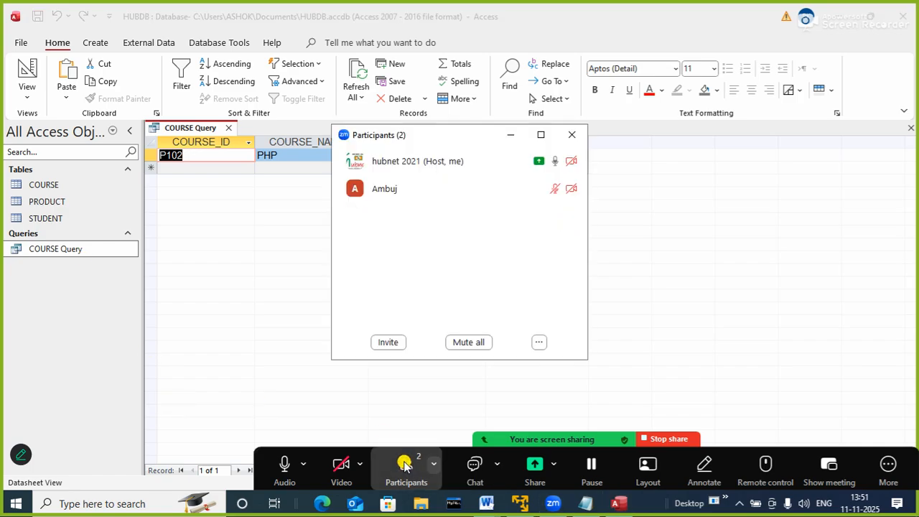
pyautogui.click(572, 135)
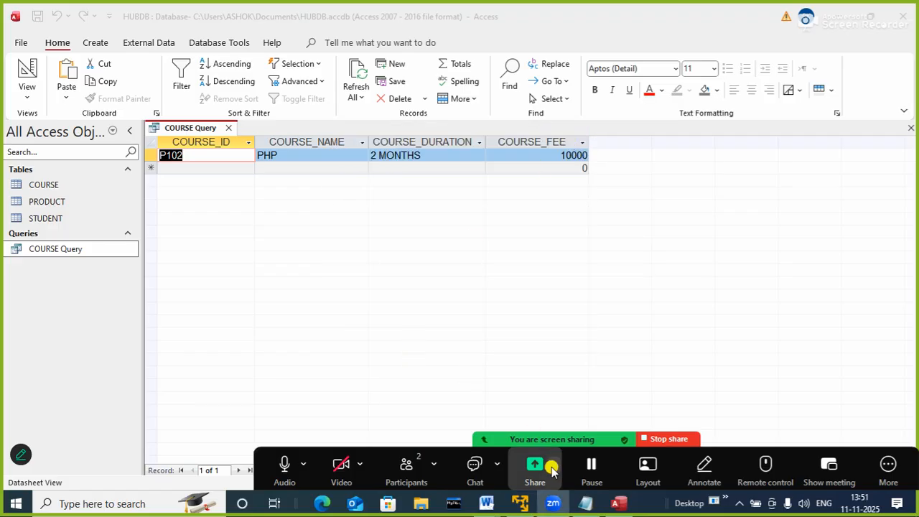
# Review the filter query and arithmetic operation query items in the Notepad note, then return to the database
pyautogui.click(589, 504)
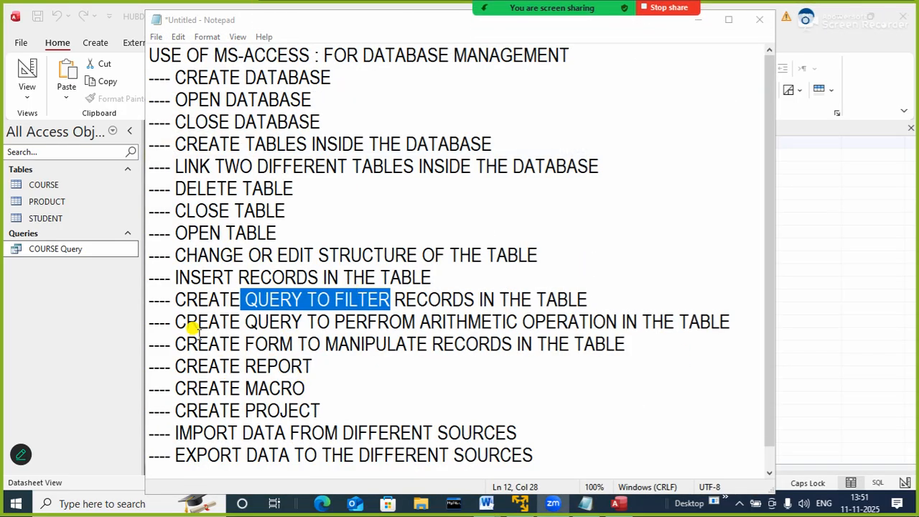
pyautogui.click(174, 300)
pyautogui.moveTo(173, 299); pyautogui.dragTo(572, 284)
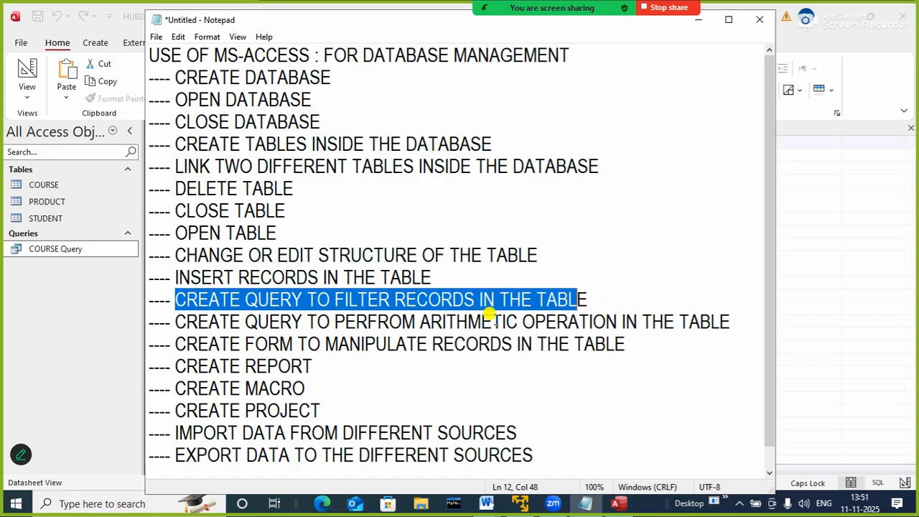
pyautogui.moveTo(481, 322); pyautogui.dragTo(587, 310)
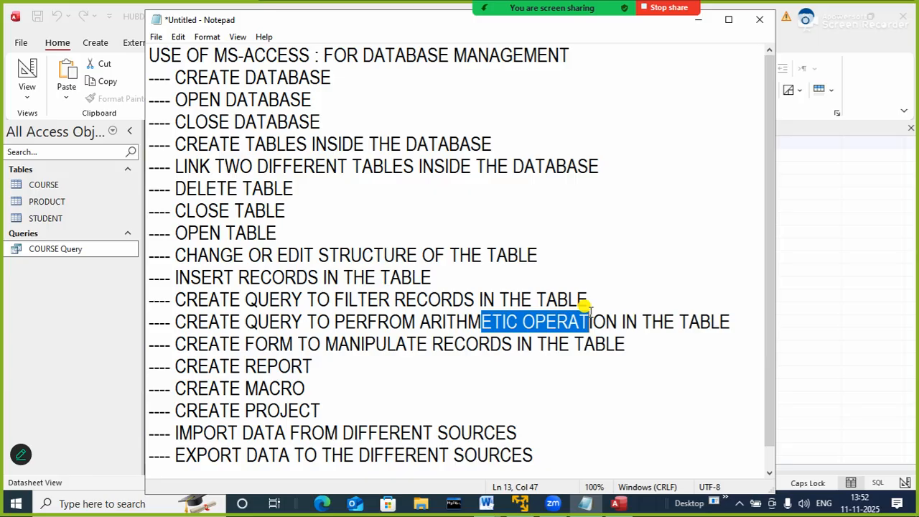
pyautogui.click(697, 21)
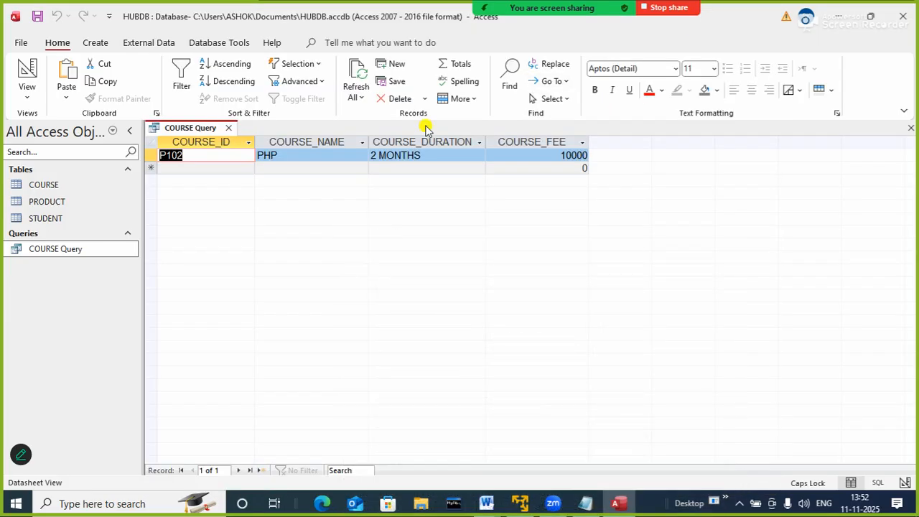
# Try to close the database program, decline emptying the Clipboard, and go to the file management options for HUBDB
pyautogui.click(910, 15)
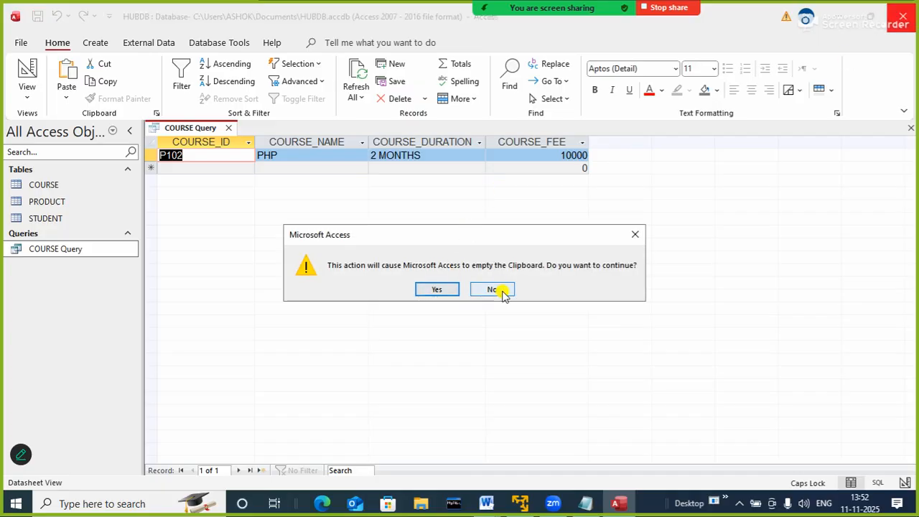
pyautogui.click(501, 291)
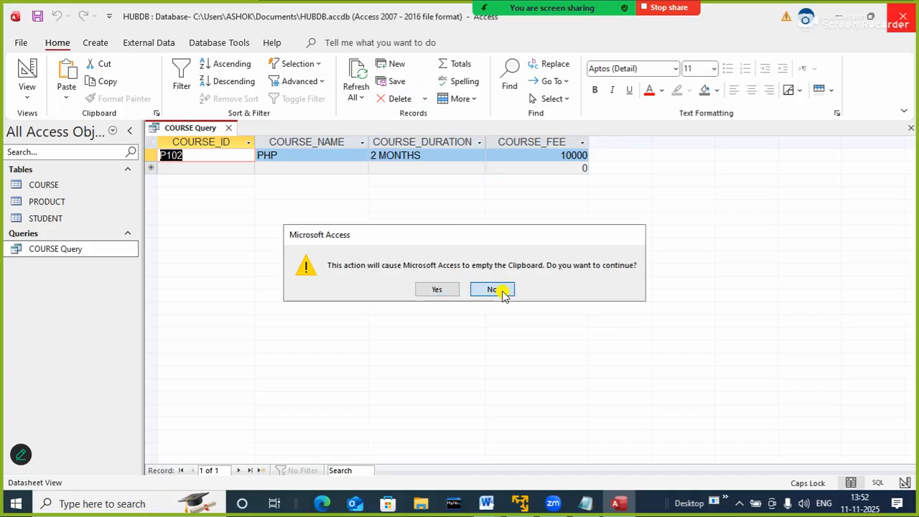
pyautogui.click(19, 45)
pyautogui.click(40, 195)
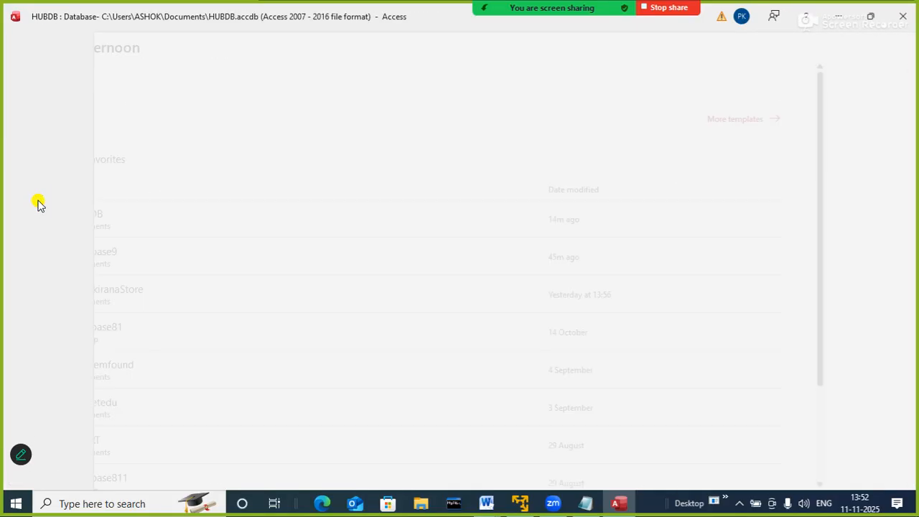